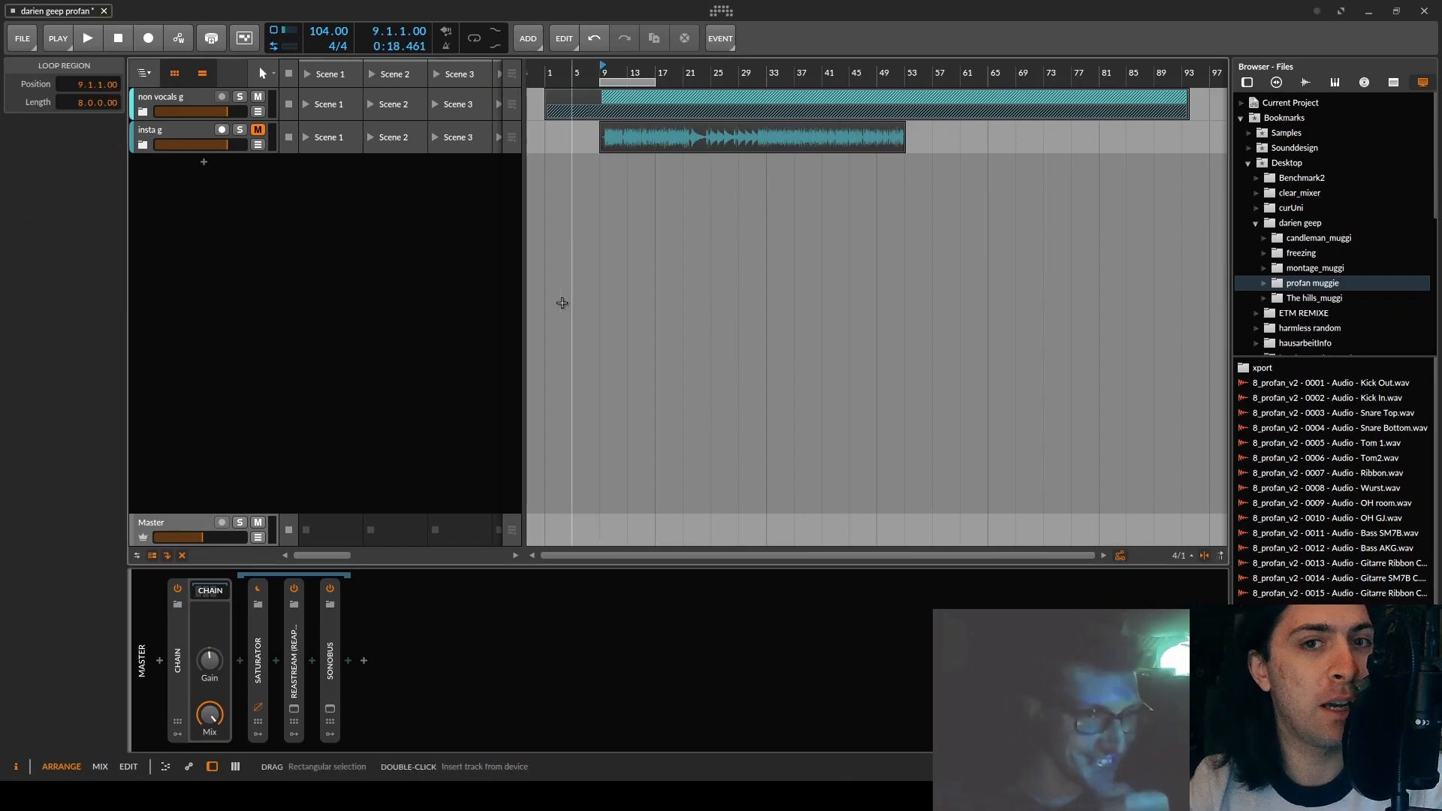
- Unfold the non vocals g group track and insert FirePresser into its device chain
left_click(144, 112)
left_click(196, 661)
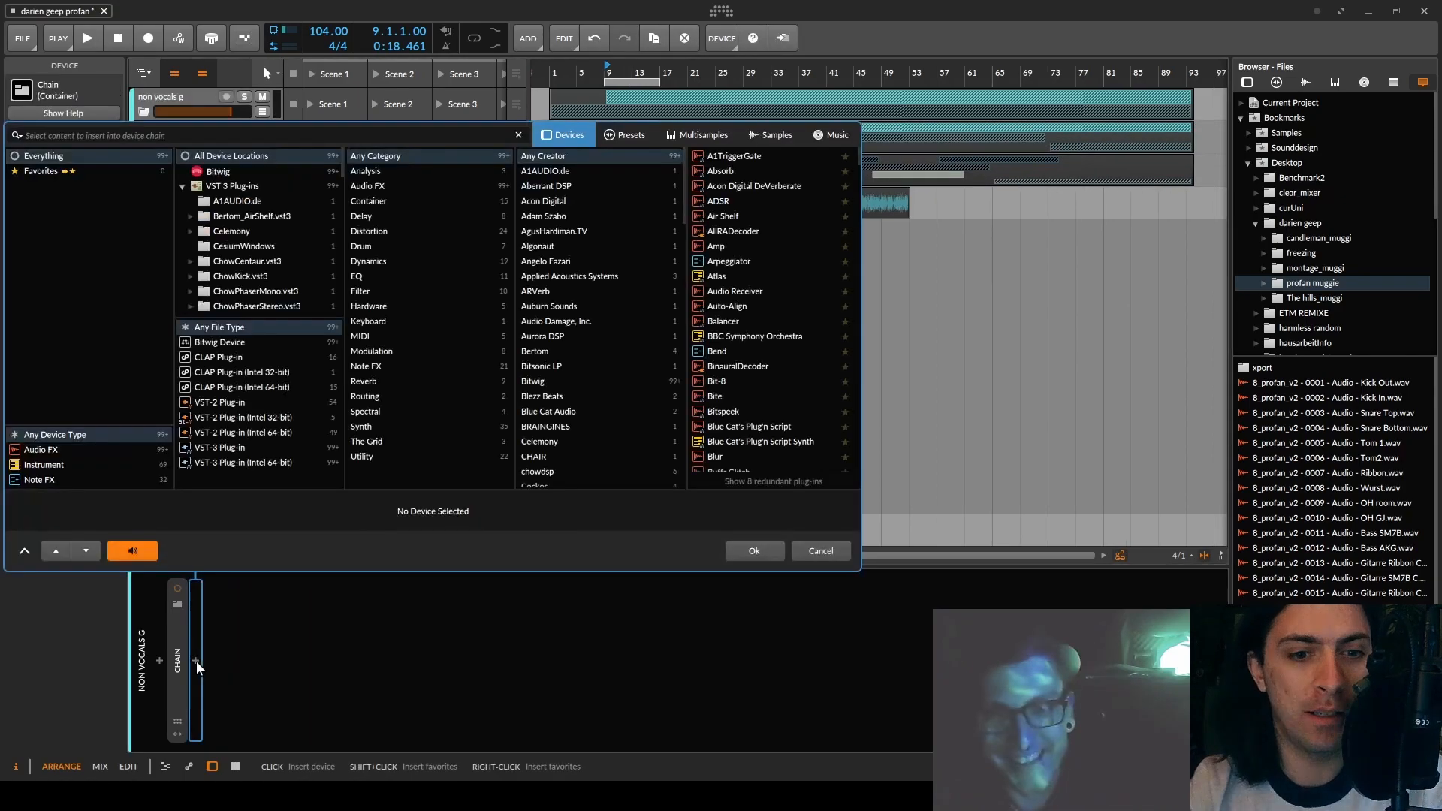
type("firep")
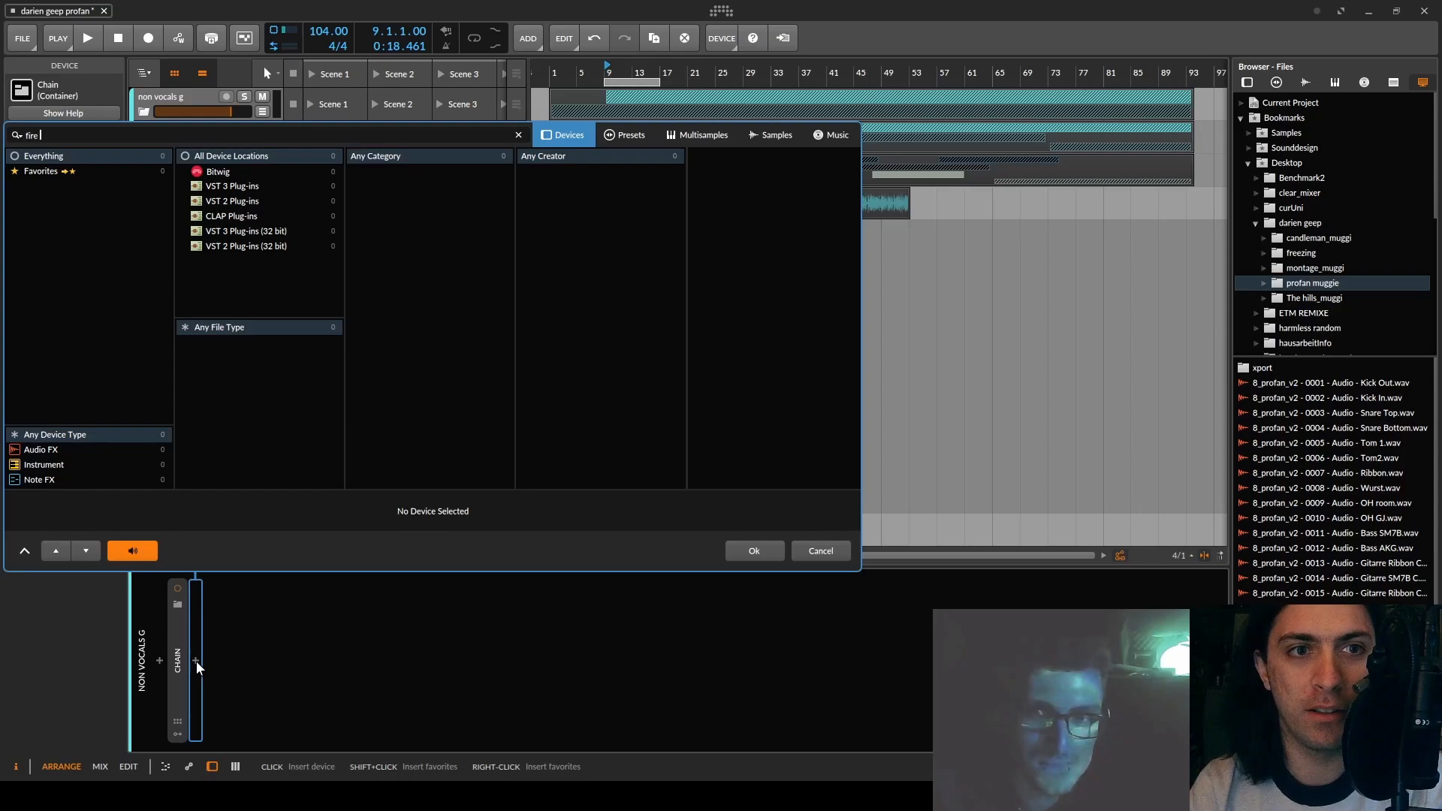
key("Return")
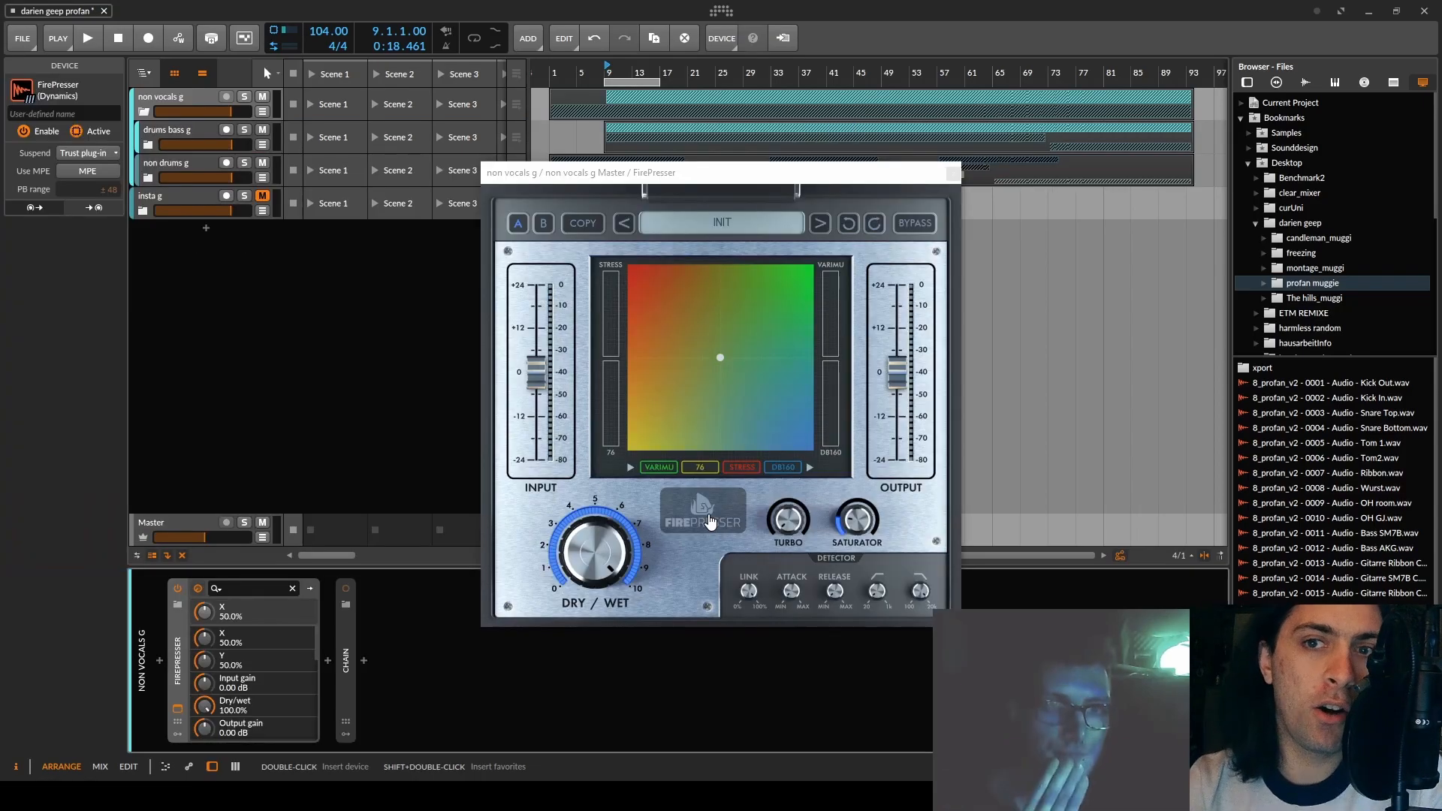
left_click_drag(644, 172, 609, 93)
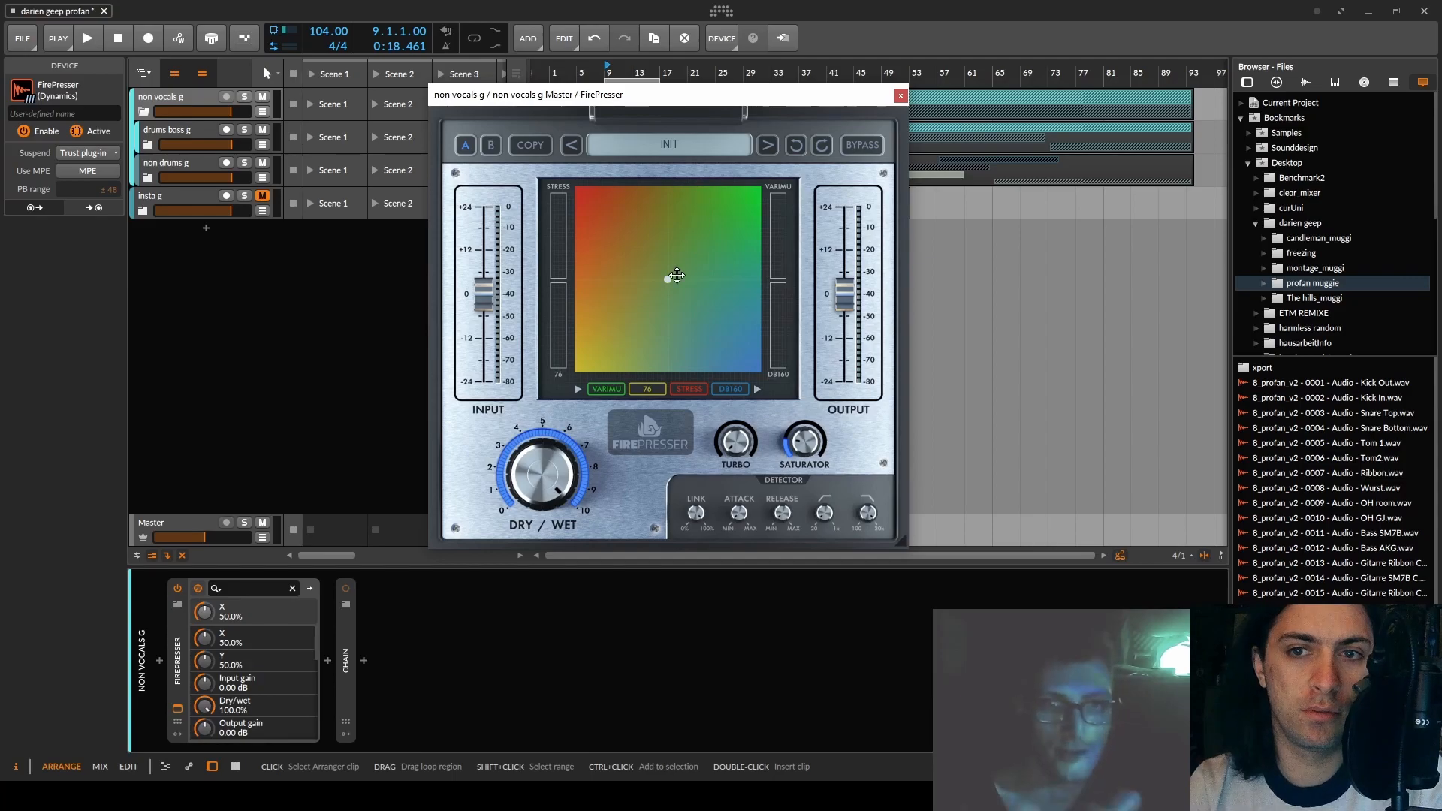
- Set FirePresser's compressor blend to X 7.6% and Y 59.5%, try raising the input gain, and reset it to 0 dB
left_click_drag(651, 278, 593, 263)
mouse_move(484, 291)
left_mouse_down()
mouse_move(484, 330)
mouse_move(483, 267)
mouse_move(481, 285)
left_mouse_up()
double_click(489, 276)
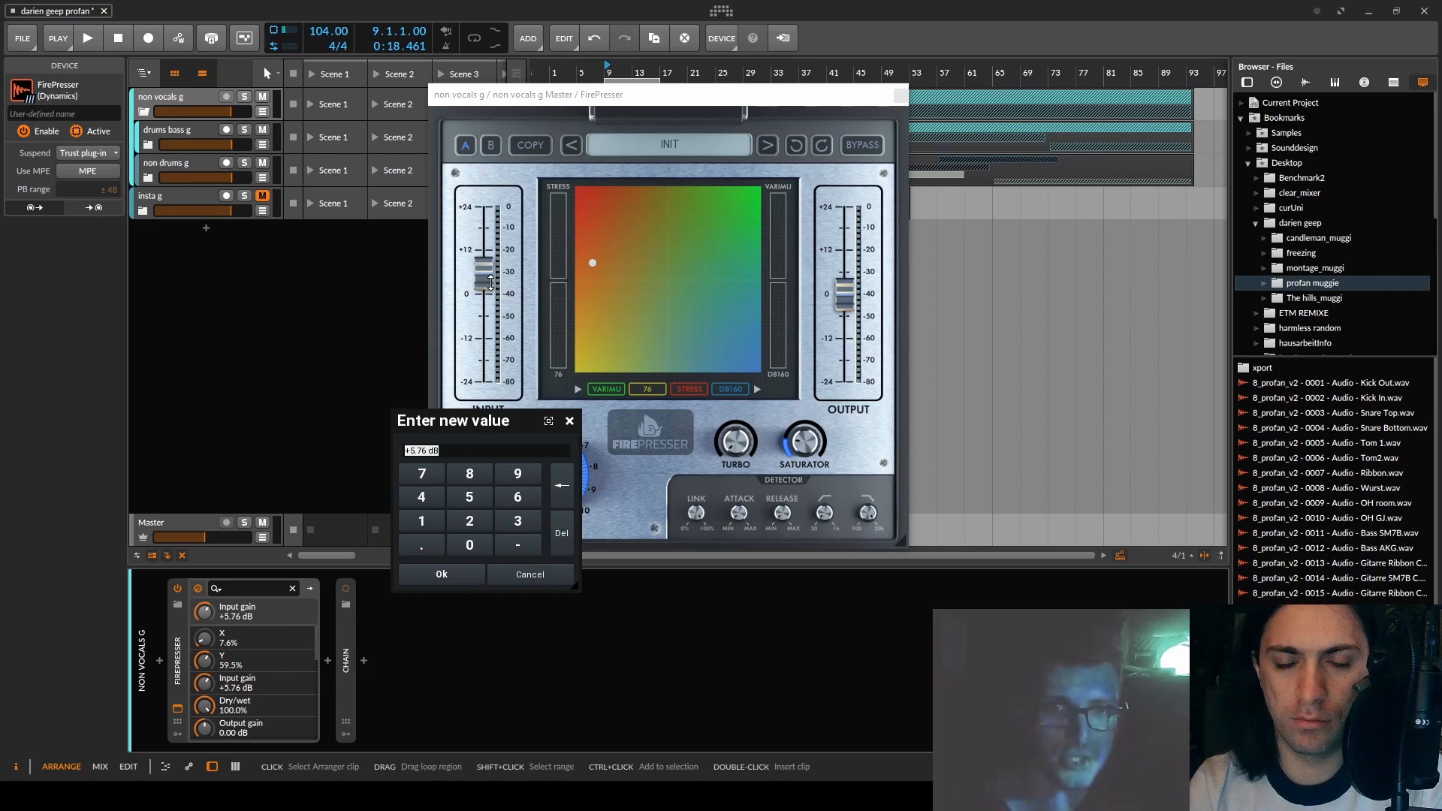
type("0")
key("Return")
- Try a +4.80 dB output gain in FirePresser, reset it to 0 dB, and check the Dry/Wet control
left_click_drag(843, 302, 842, 284)
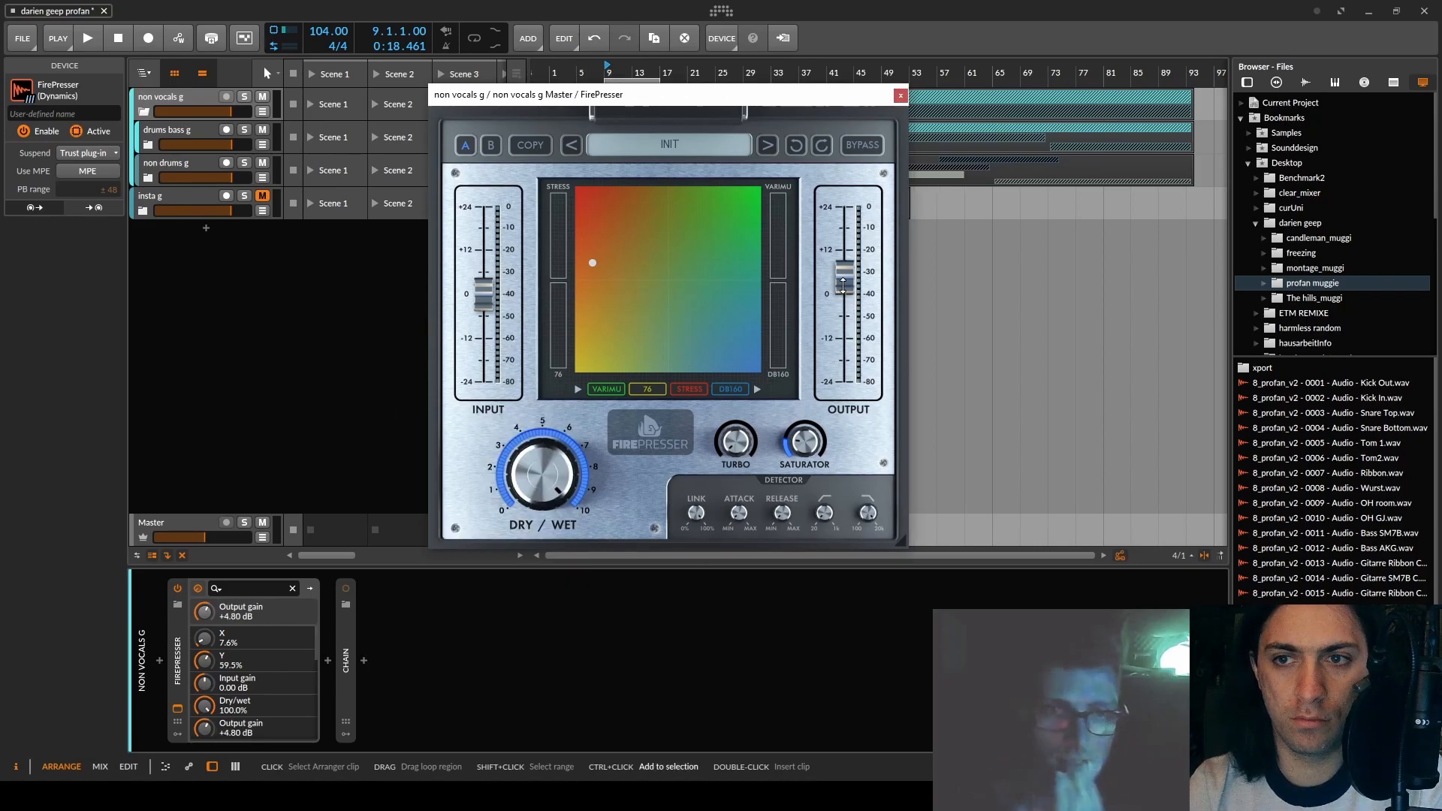
double_click(843, 282)
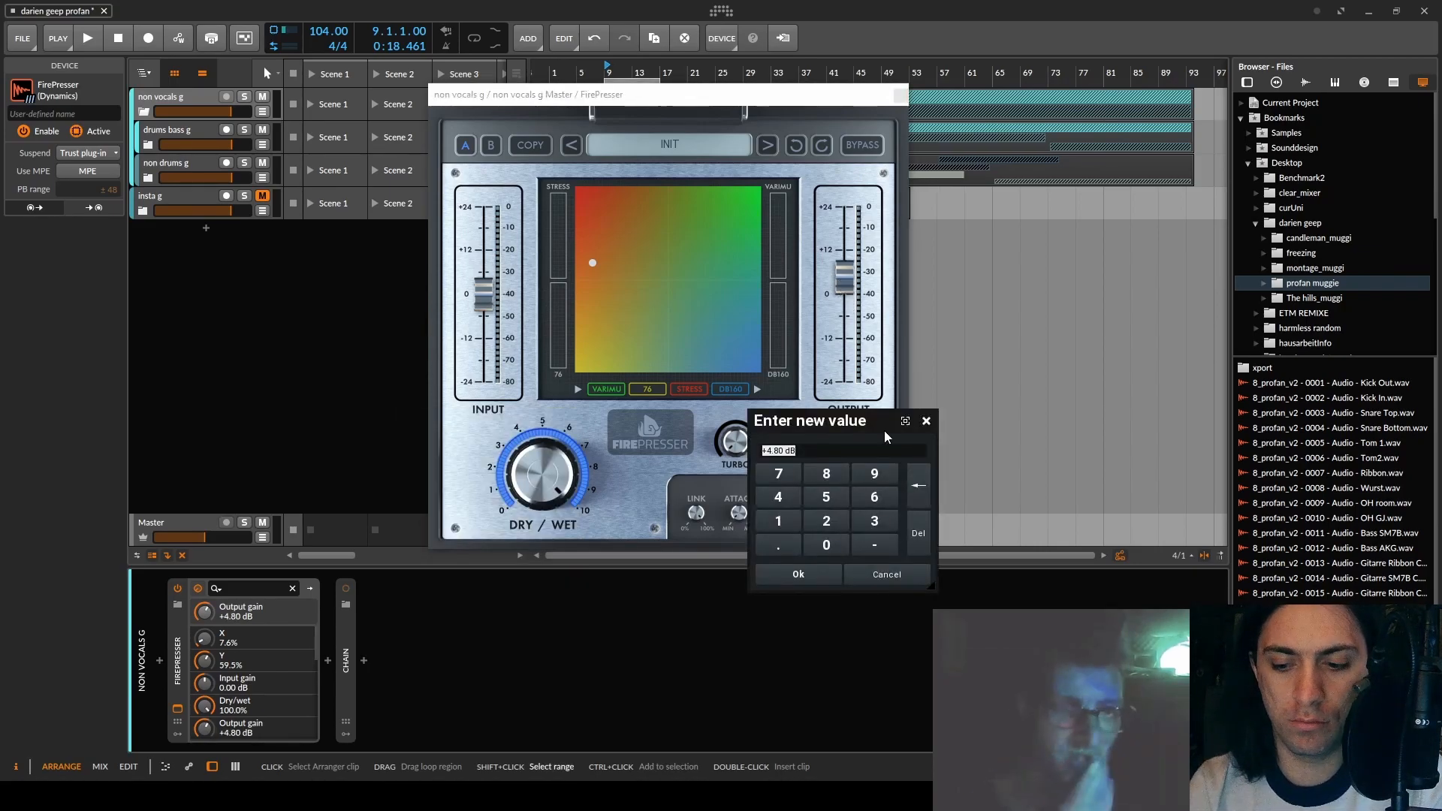
type("0")
key("Return")
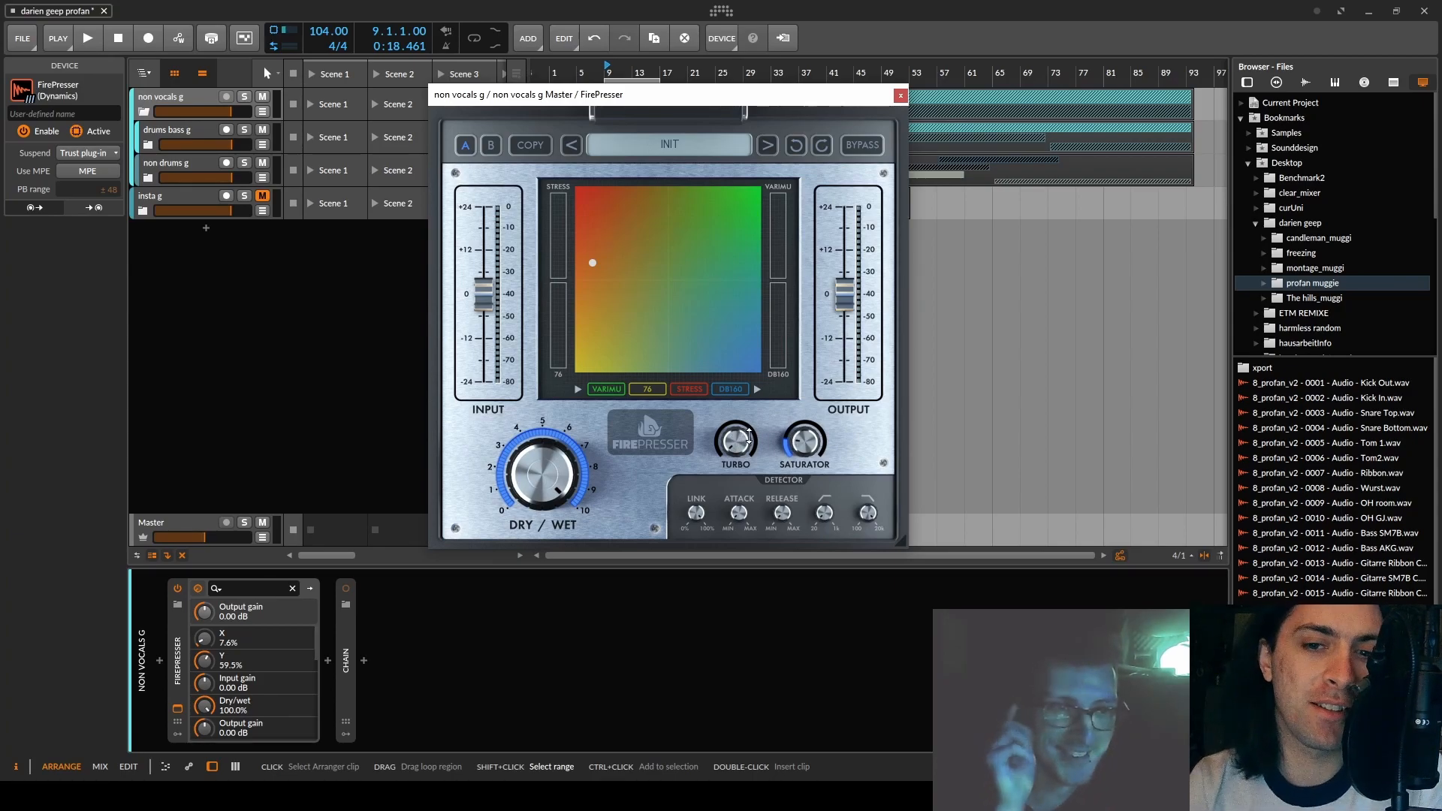
mouse_move(542, 475)
left_mouse_down()
mouse_move(543, 585)
mouse_move(543, 475)
left_mouse_up()
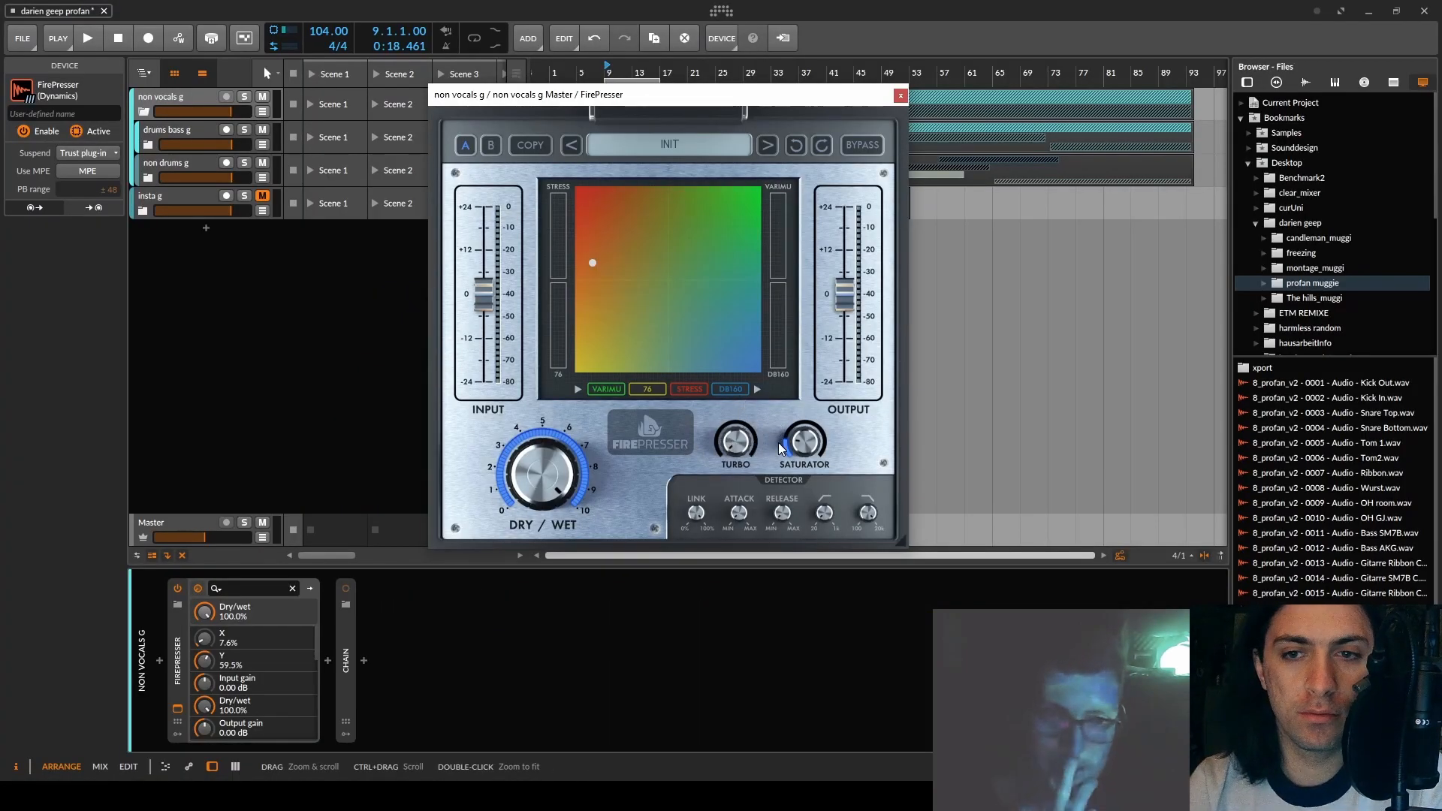
- Go through FirePresser's detector controls, set Release to 0%, and delete the device from the non vocals g chain
left_click(696, 513)
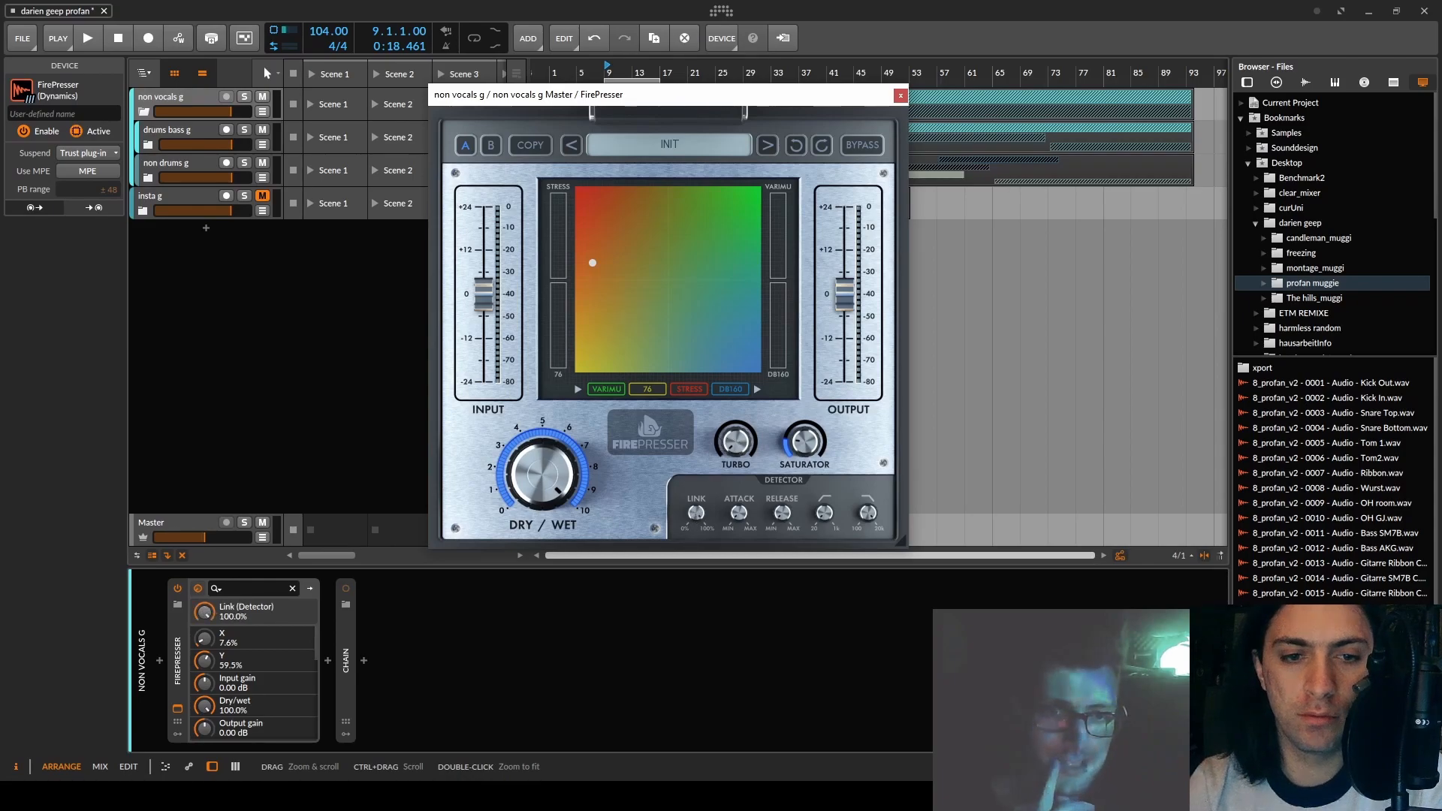
left_click(739, 513)
left_click_drag(782, 514, 782, 563)
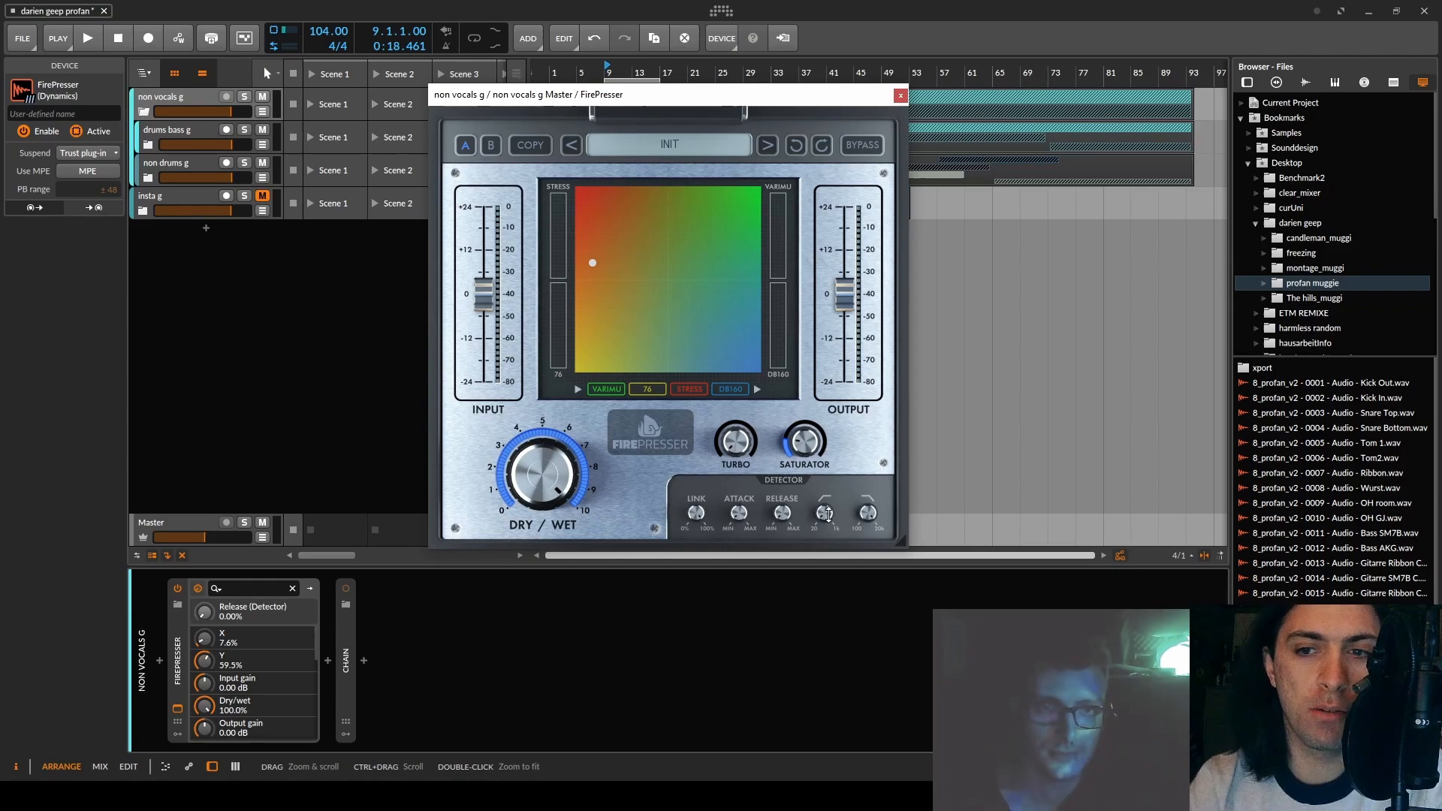
left_click(868, 513)
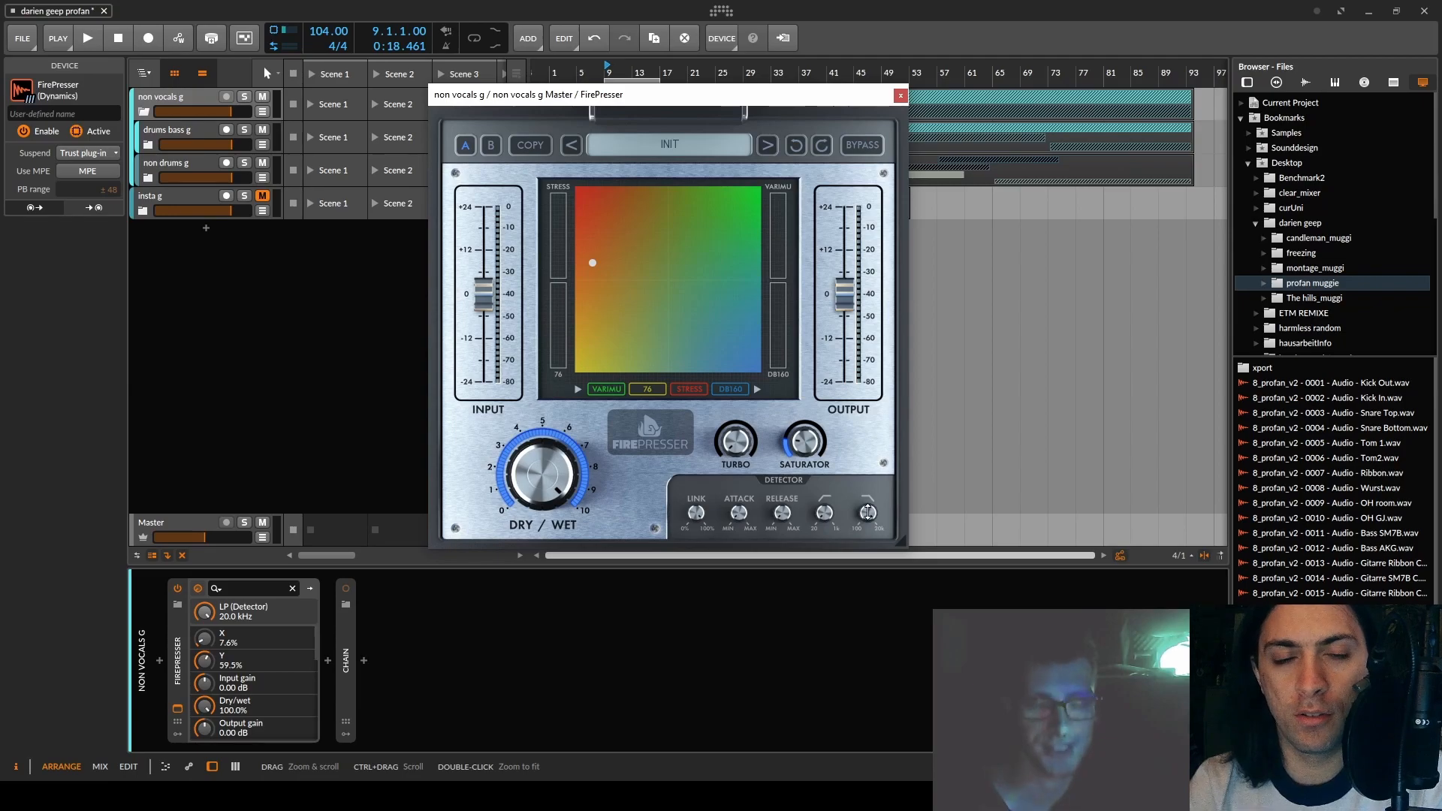
left_click(178, 674)
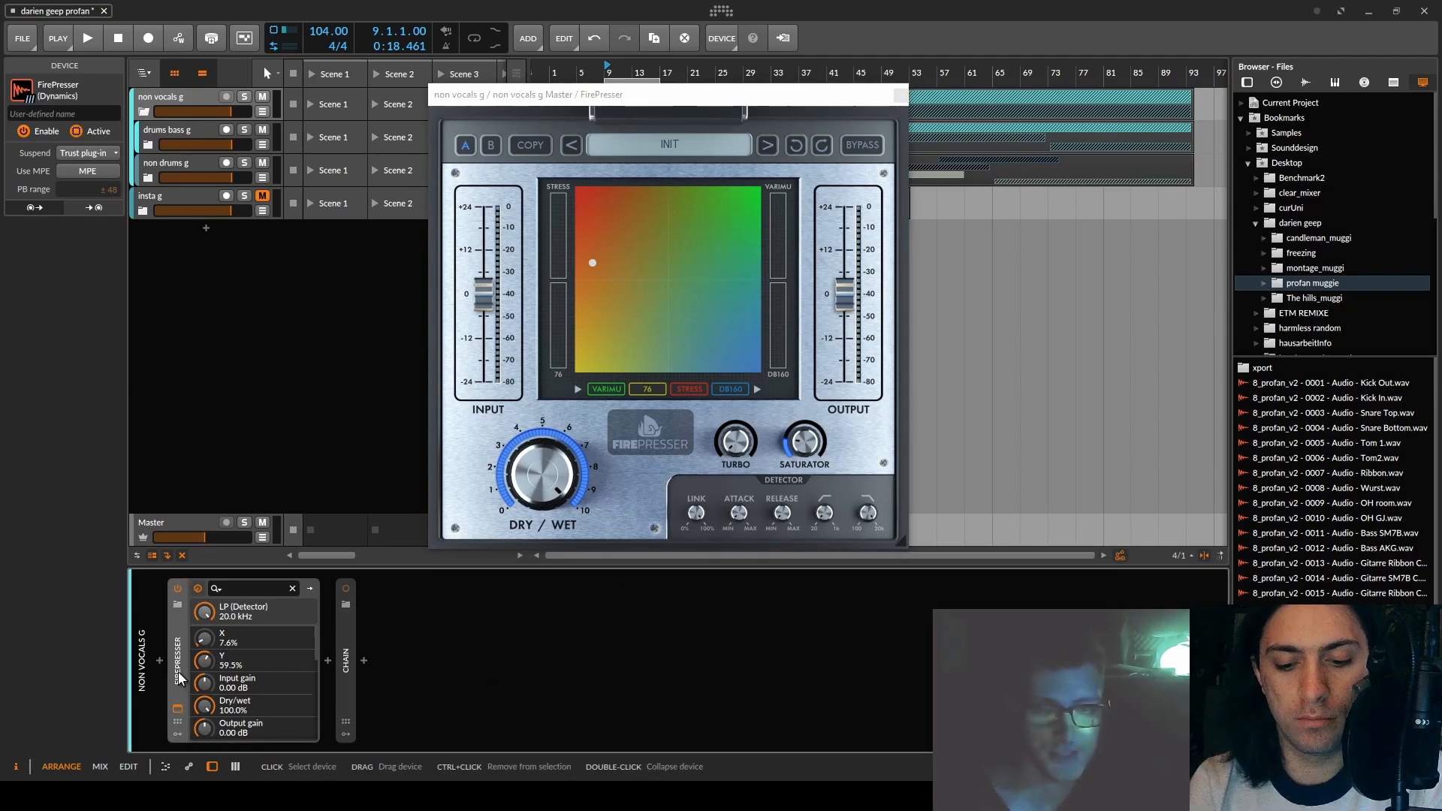
key("Delete")
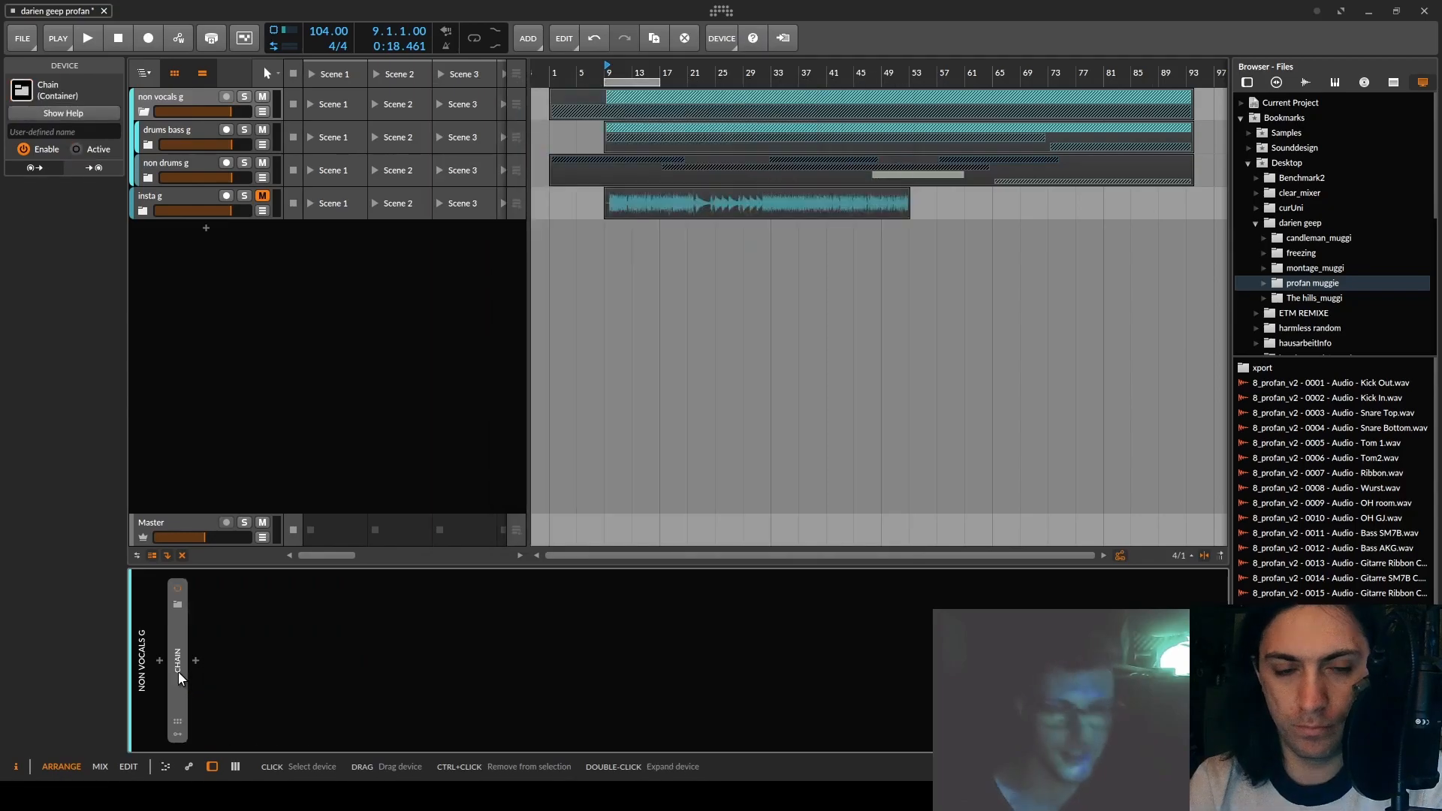
- Unfold drums bass g, select the drums g group track, and inspect the Pulsar Smasher layer in its FX Layer
left_click(147, 143)
left_click(163, 165)
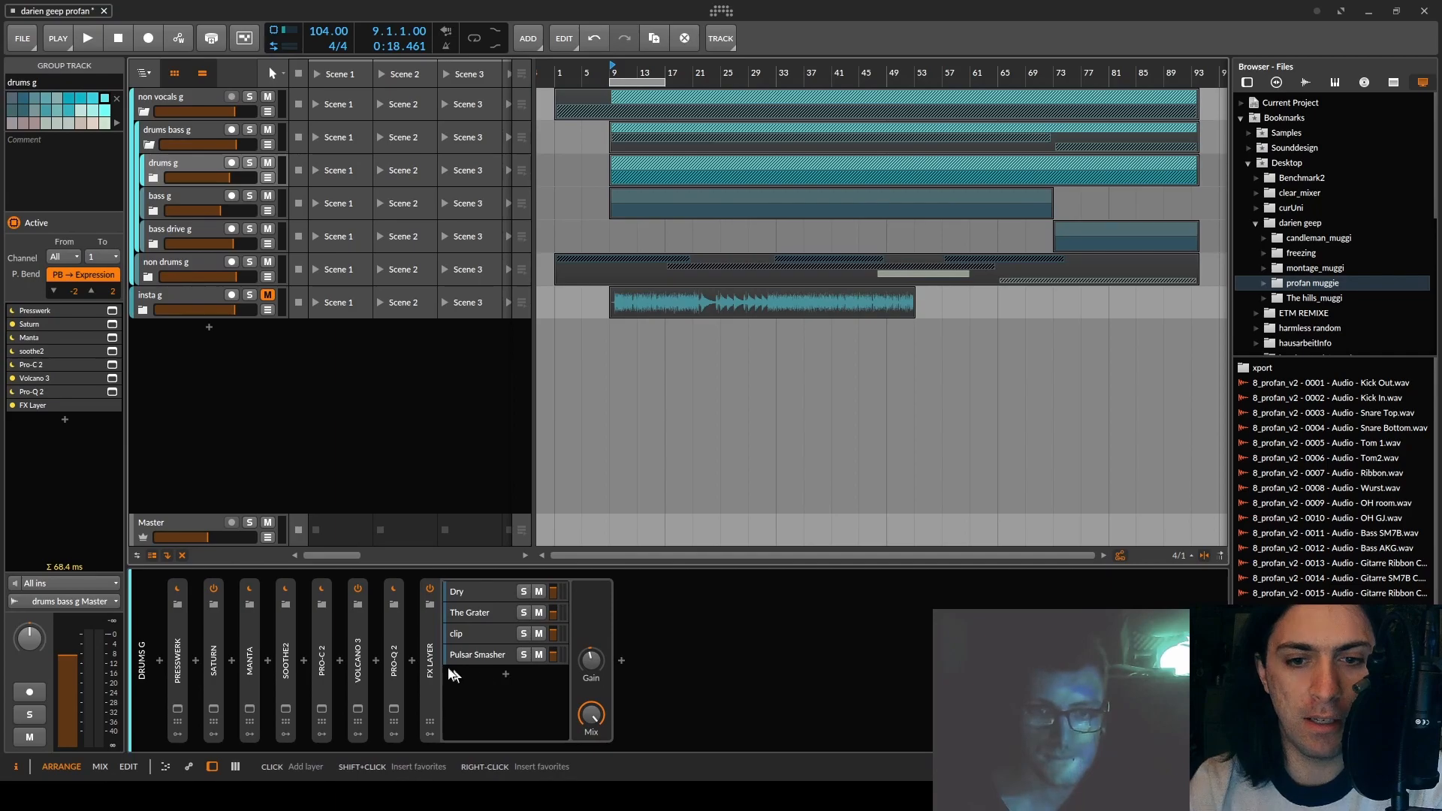
left_click(466, 585)
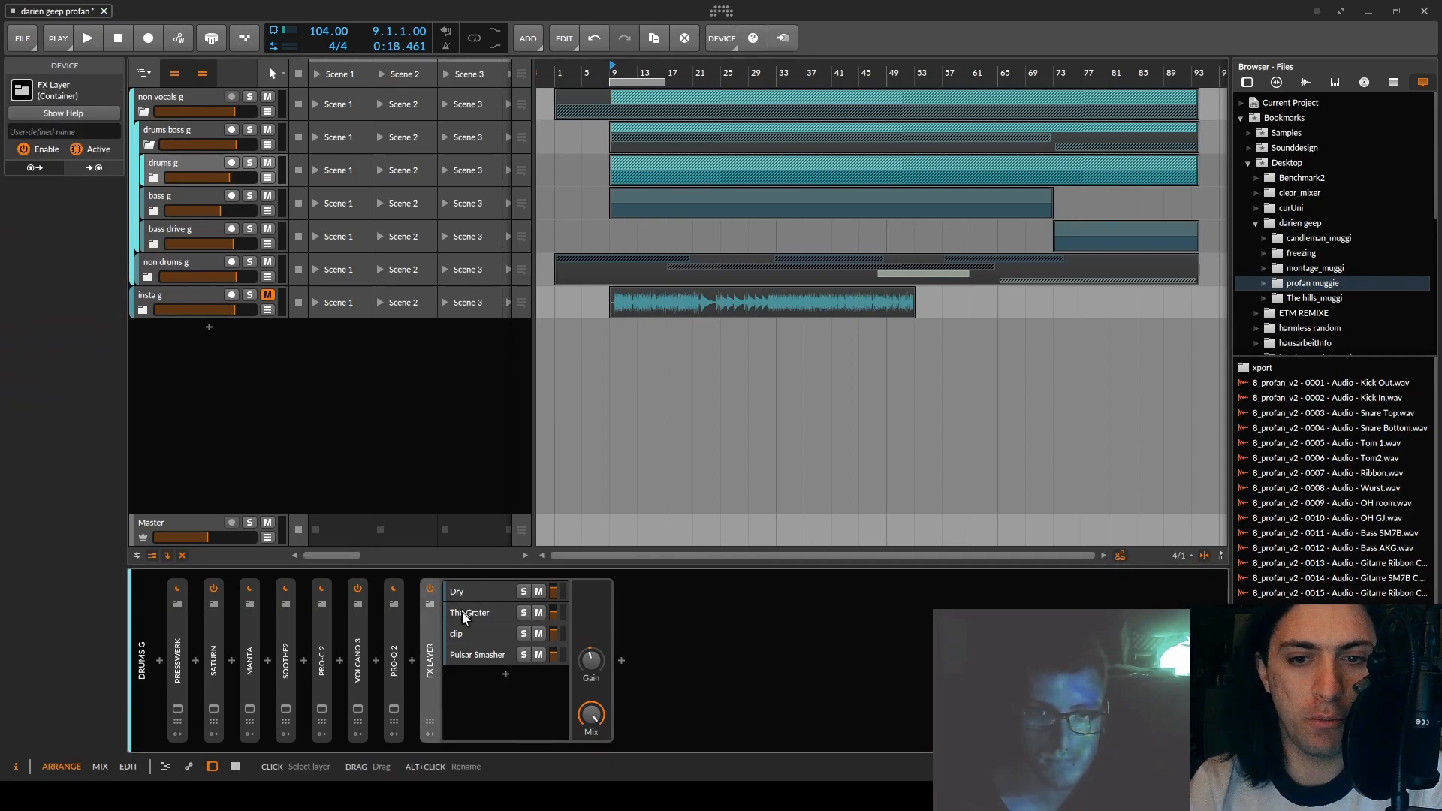
left_click(475, 654)
left_click(642, 685)
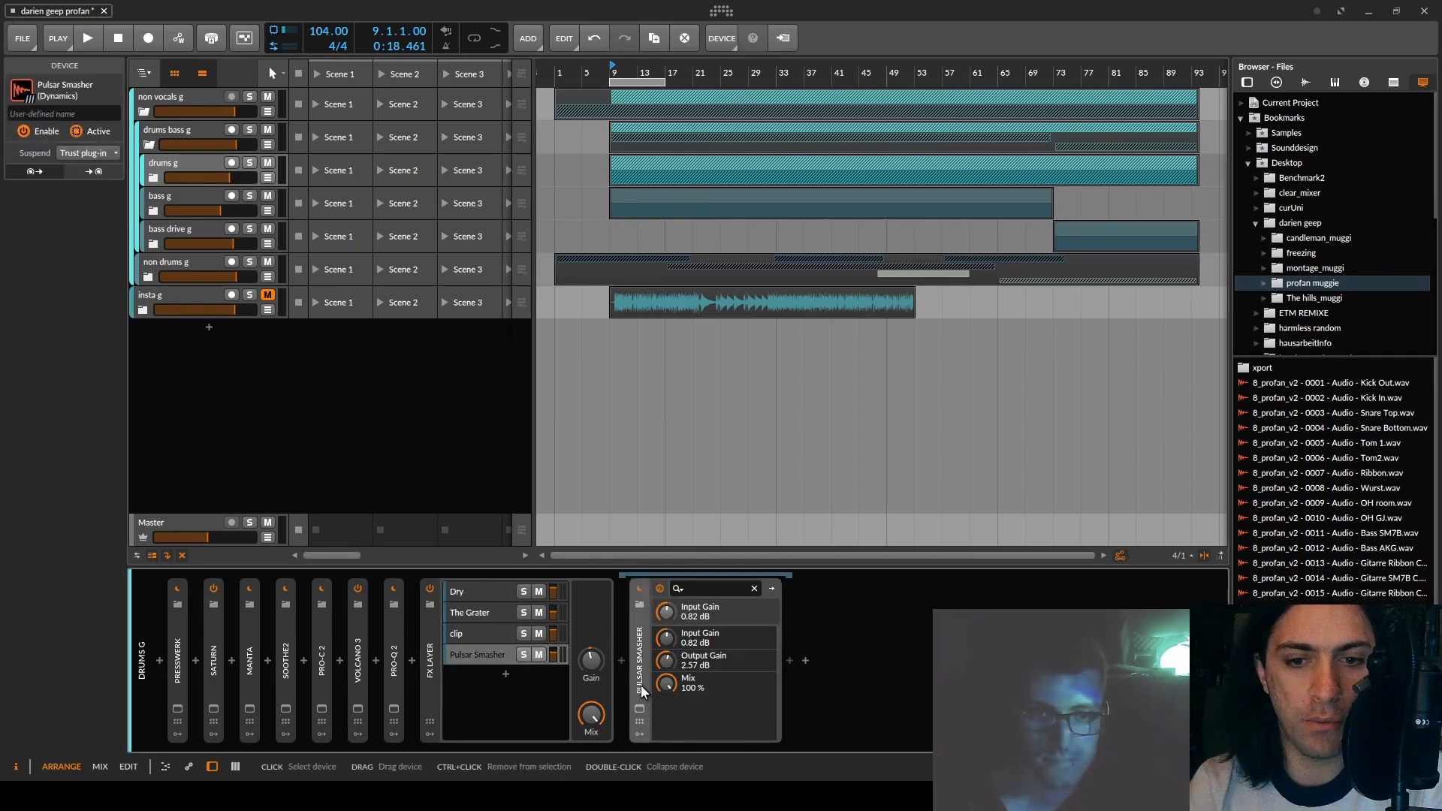
left_click(639, 708)
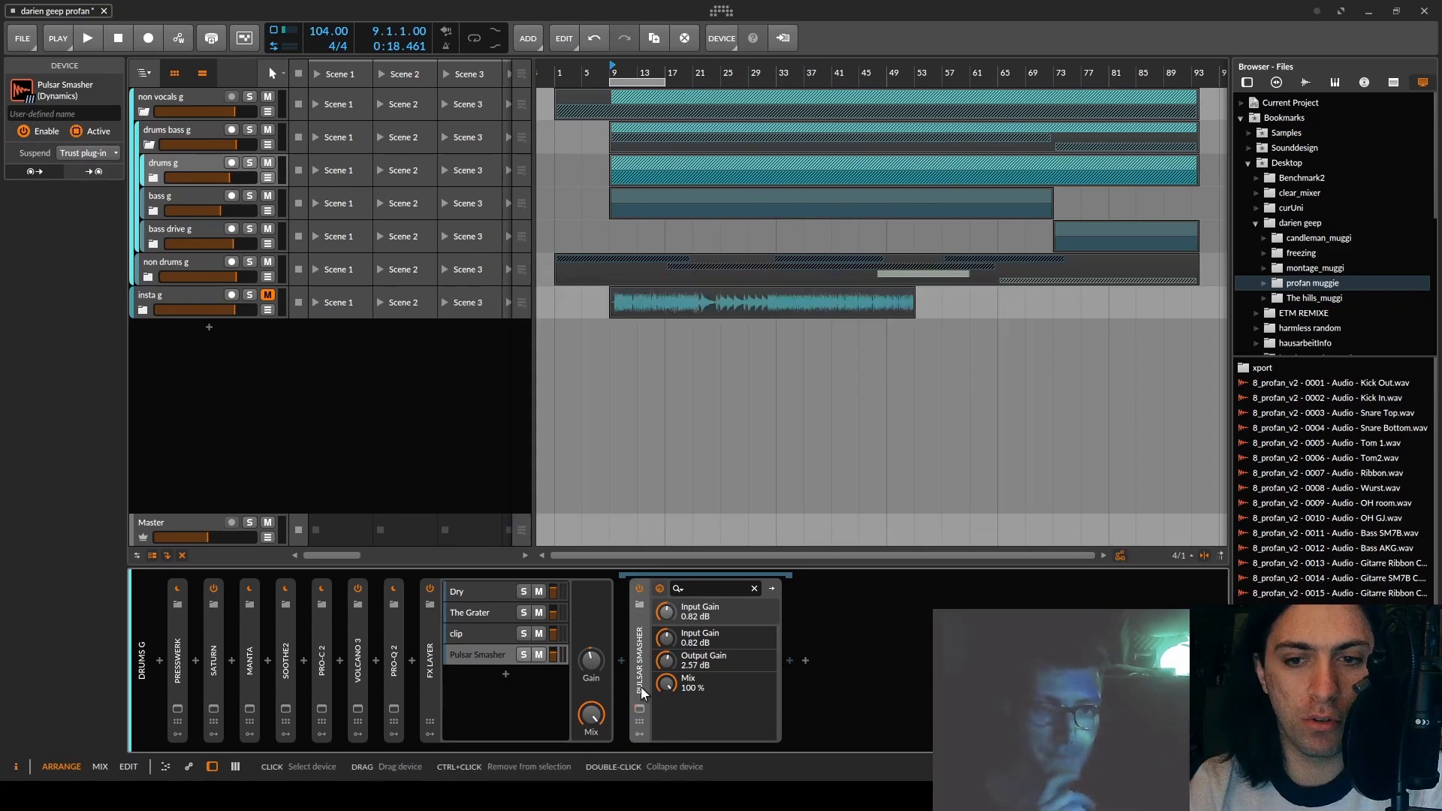
- Add a new layer with FirePresser to the drums g FX Layer, position its window clear of the layers, and unsolo it
left_click(506, 674)
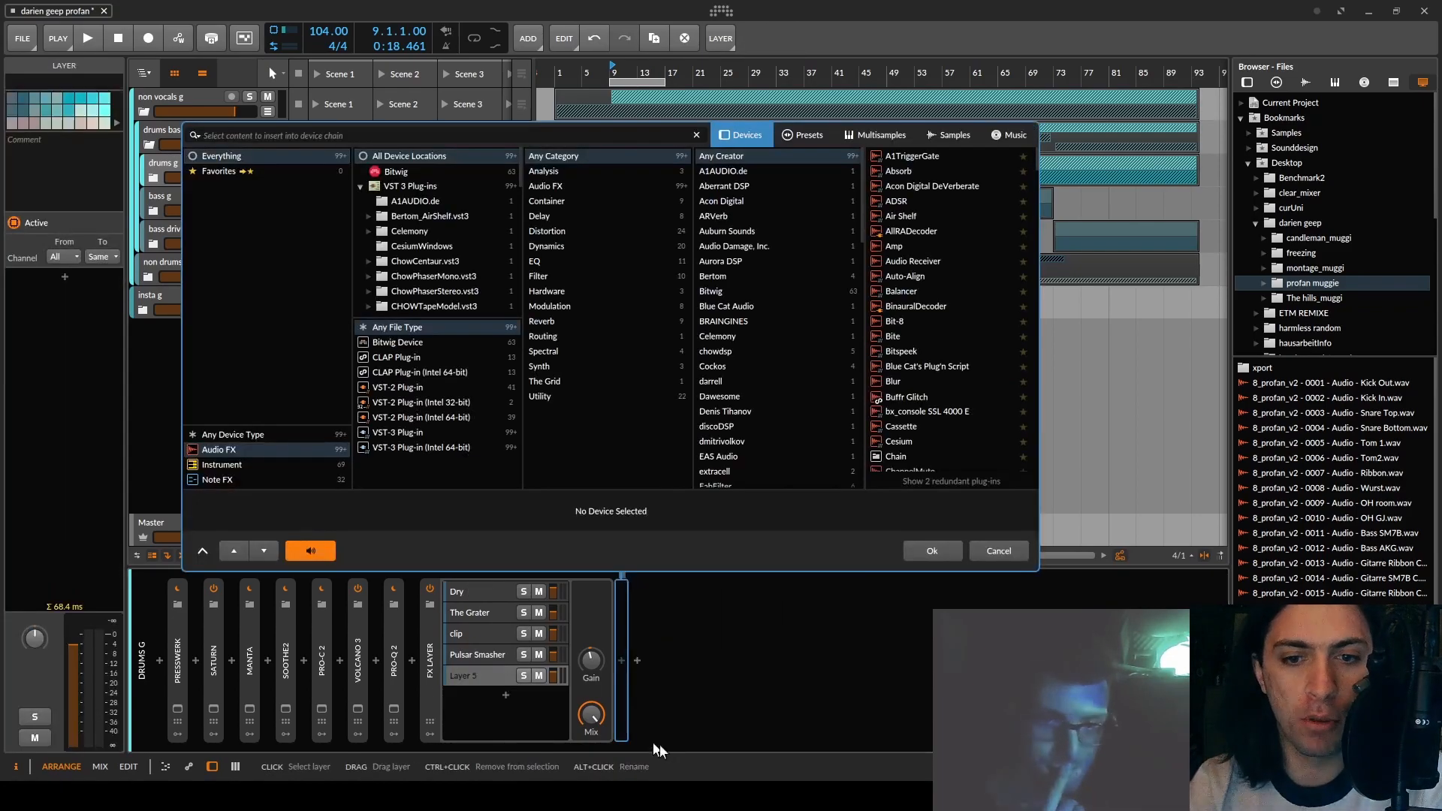
type("fire")
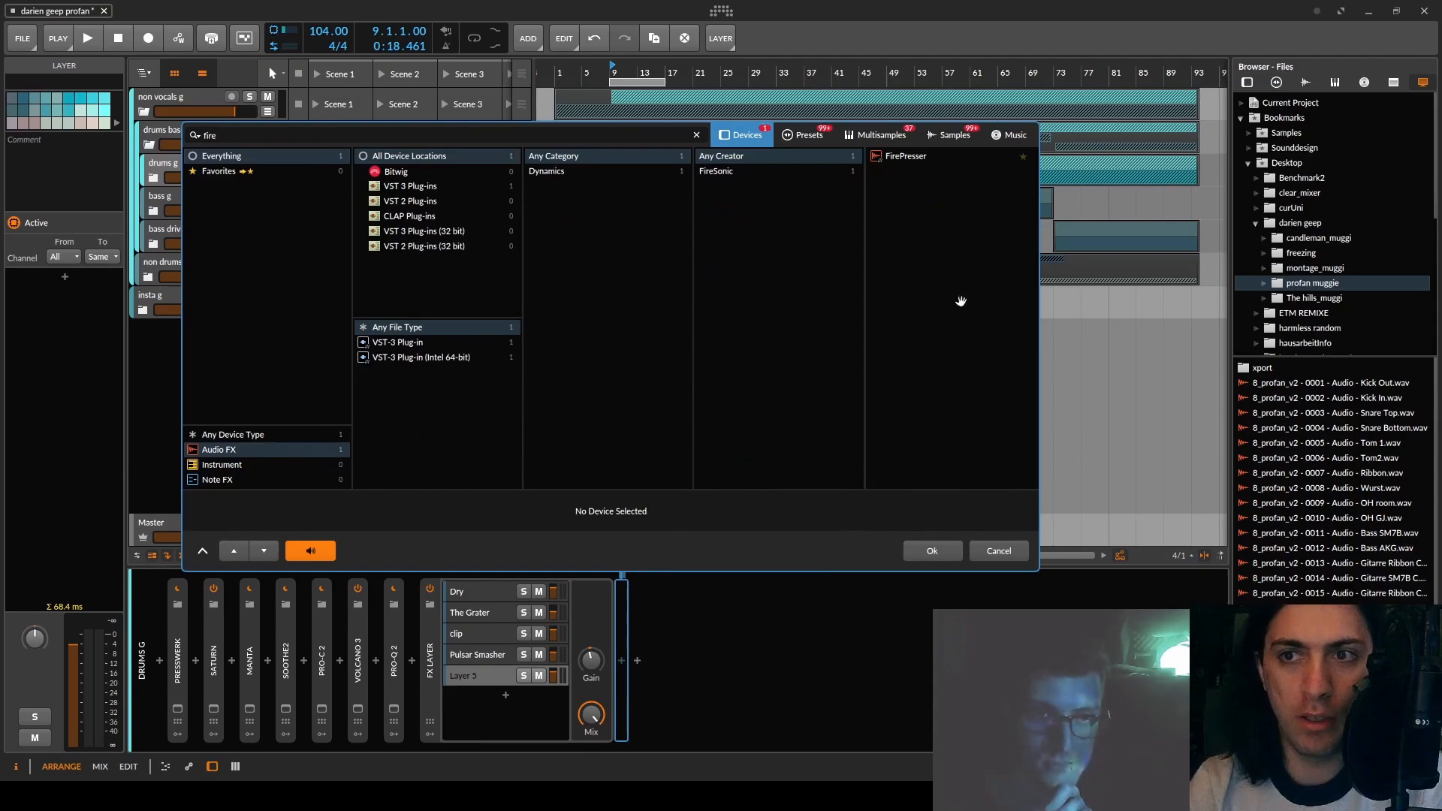
key("Return")
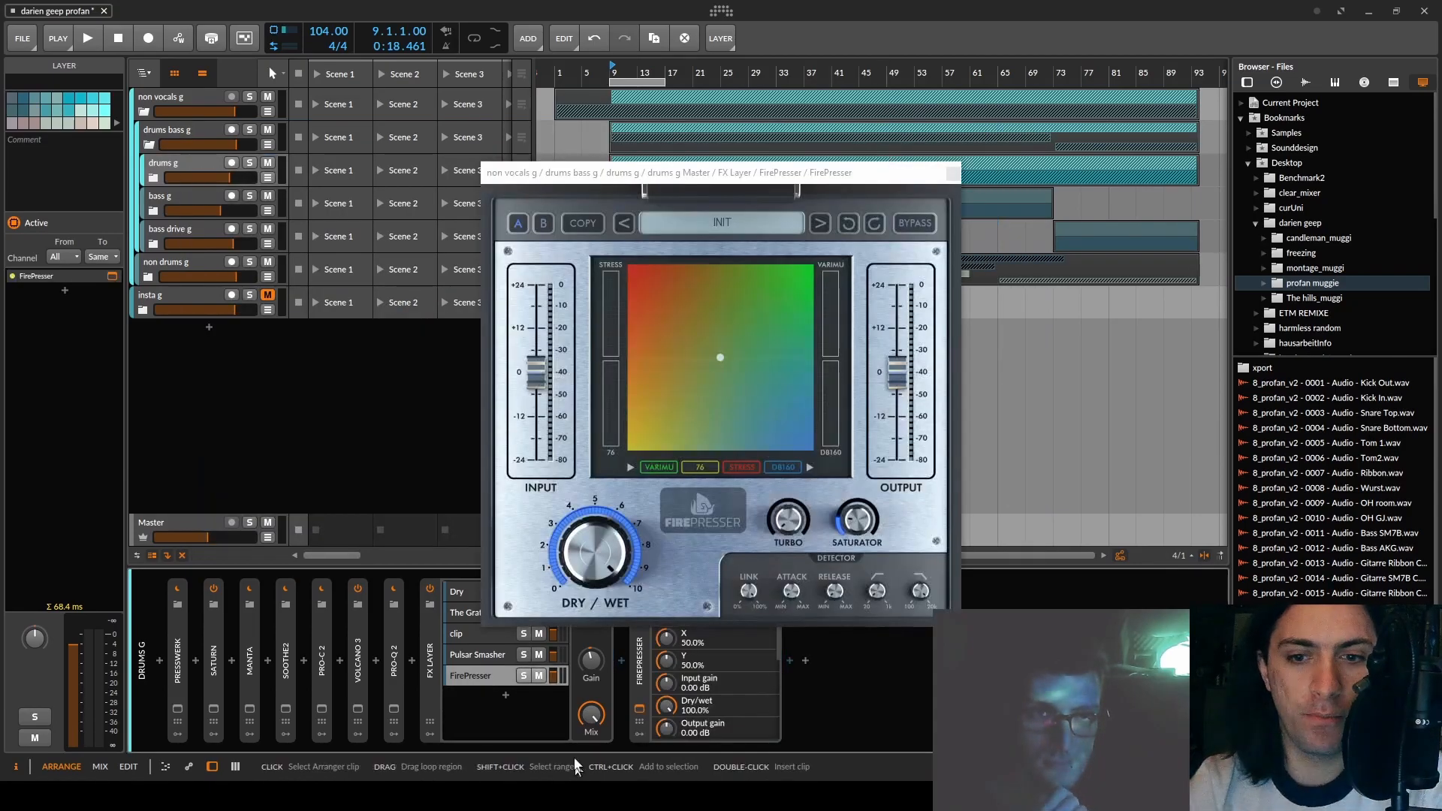
left_click_drag(680, 175, 663, 144)
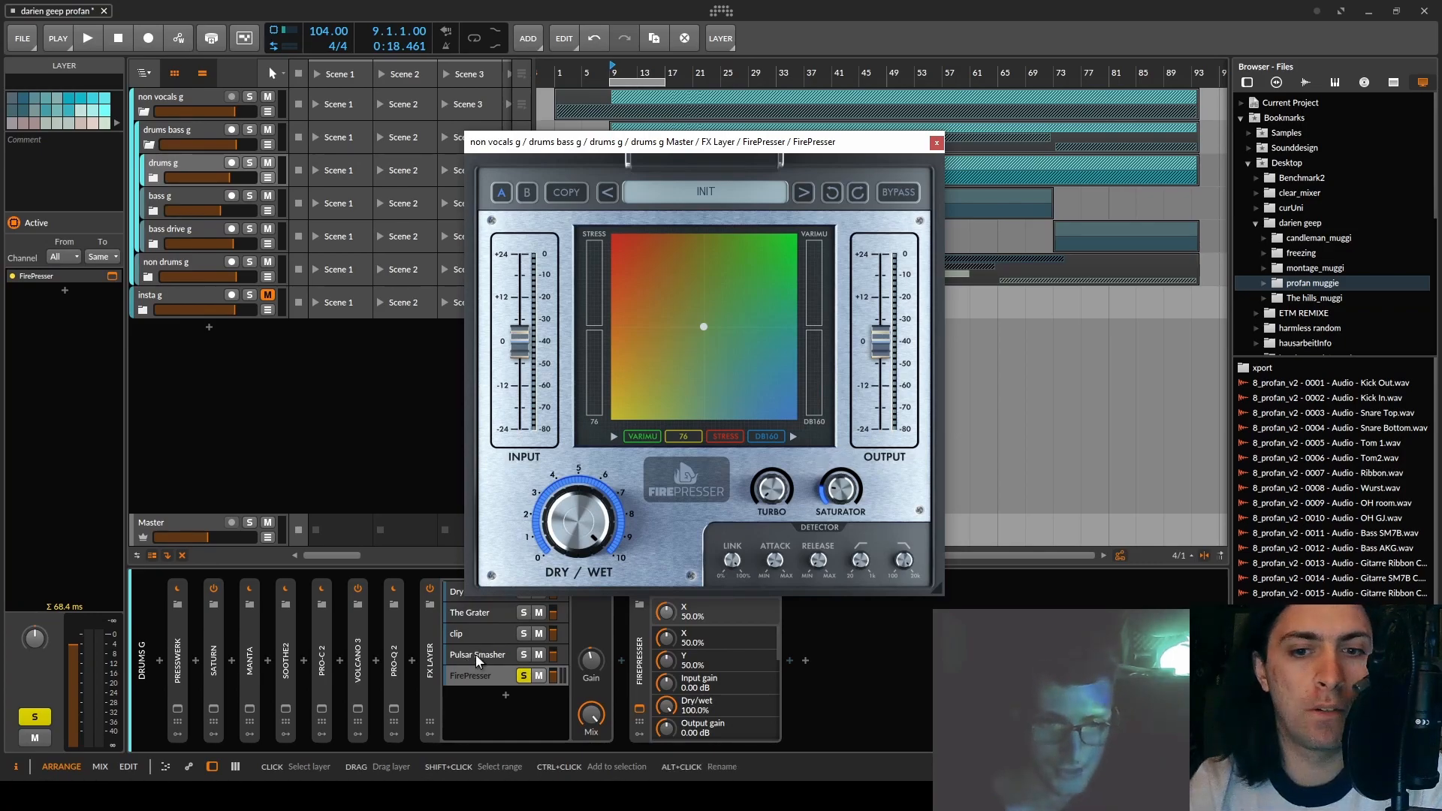
left_click_drag(694, 147, 874, 18)
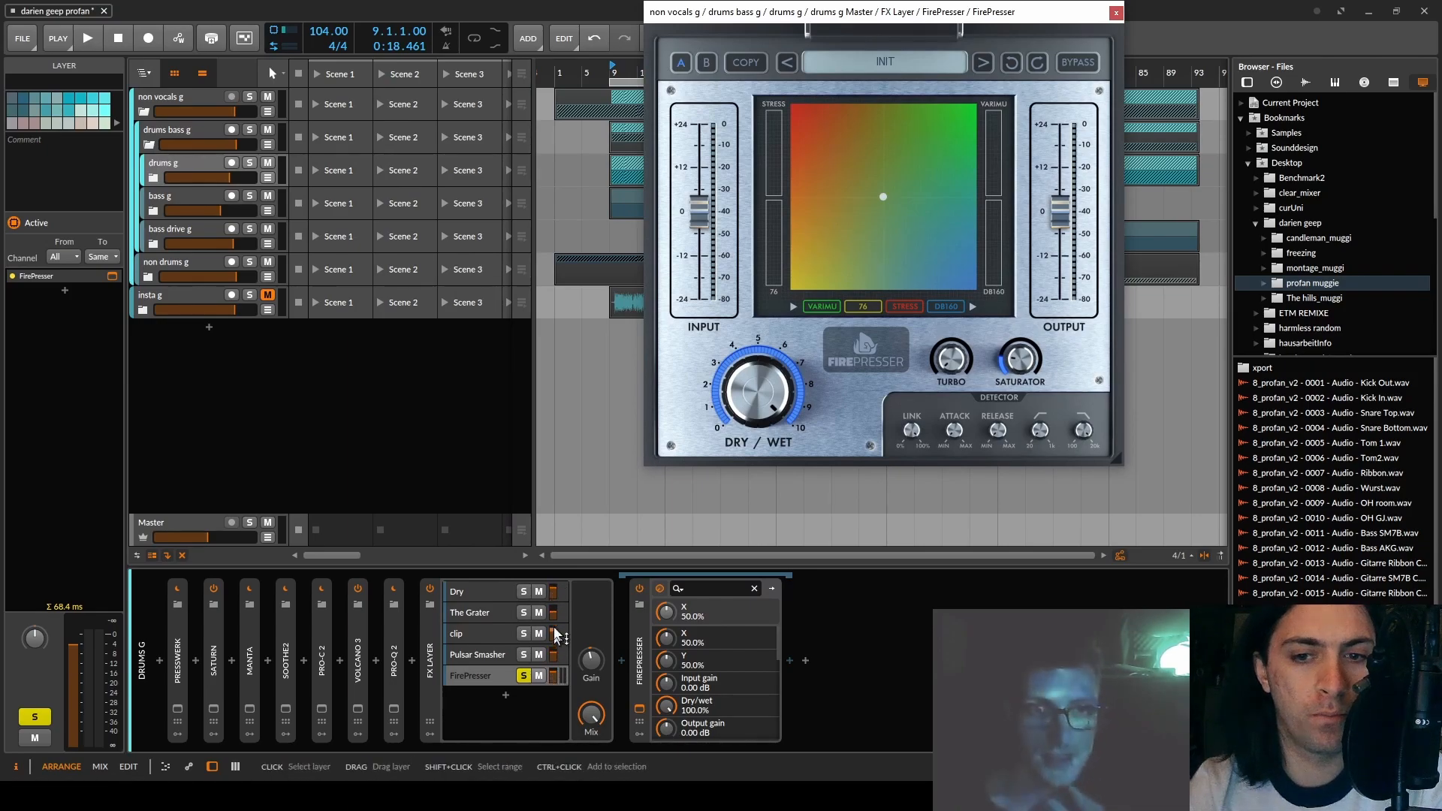
left_click(521, 676)
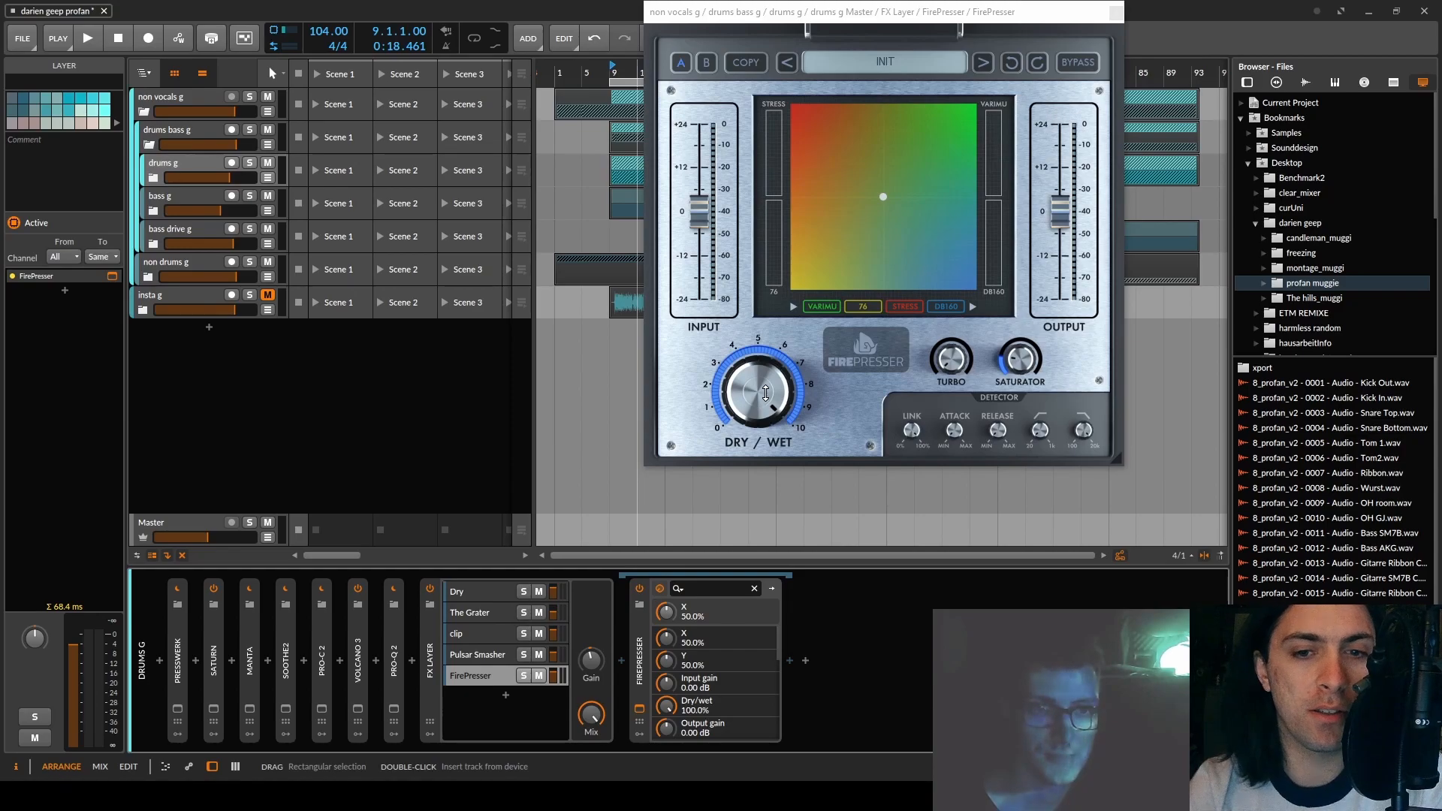
- Review the Dry and The Grater layers of the FX Layer, viewing The Grater's plug-in window
left_click(493, 592)
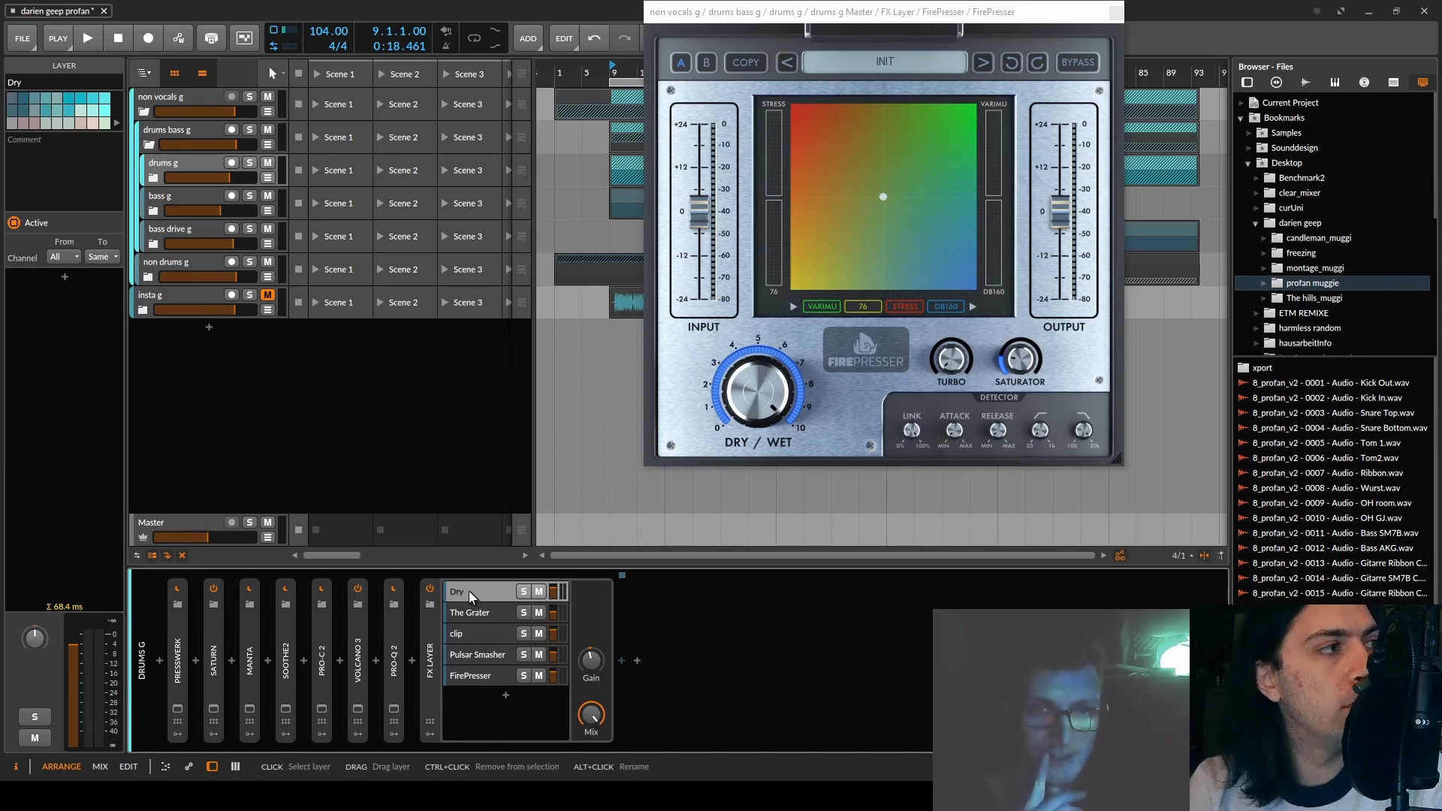
left_click(471, 617)
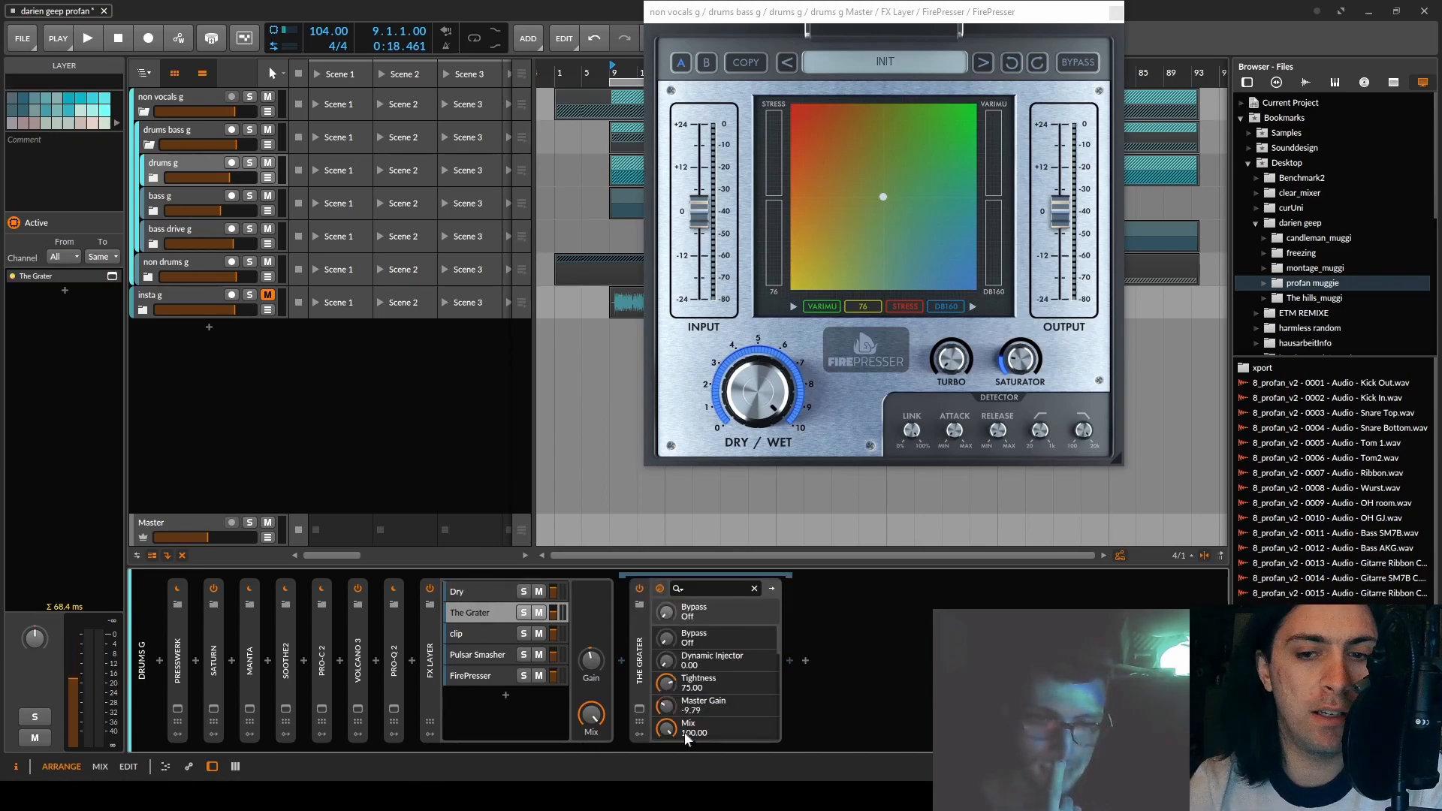
left_click(640, 709)
left_click(1126, 84)
- Examine the Pro-Q 2 and Free Clip 2 plug-in windows in the clip layer
left_click(473, 634)
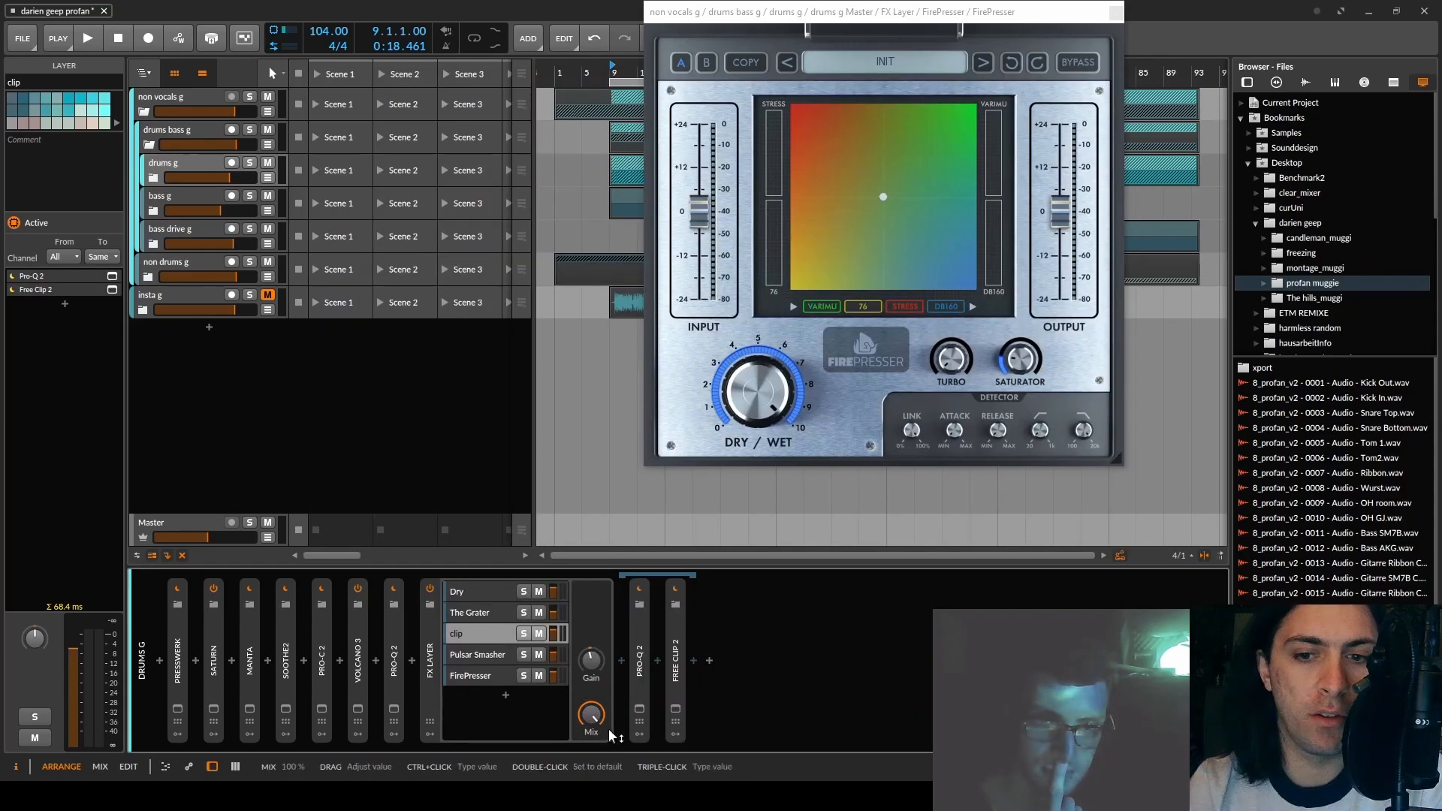
left_click(640, 721)
left_click(640, 721)
left_click(640, 709)
left_click(640, 709)
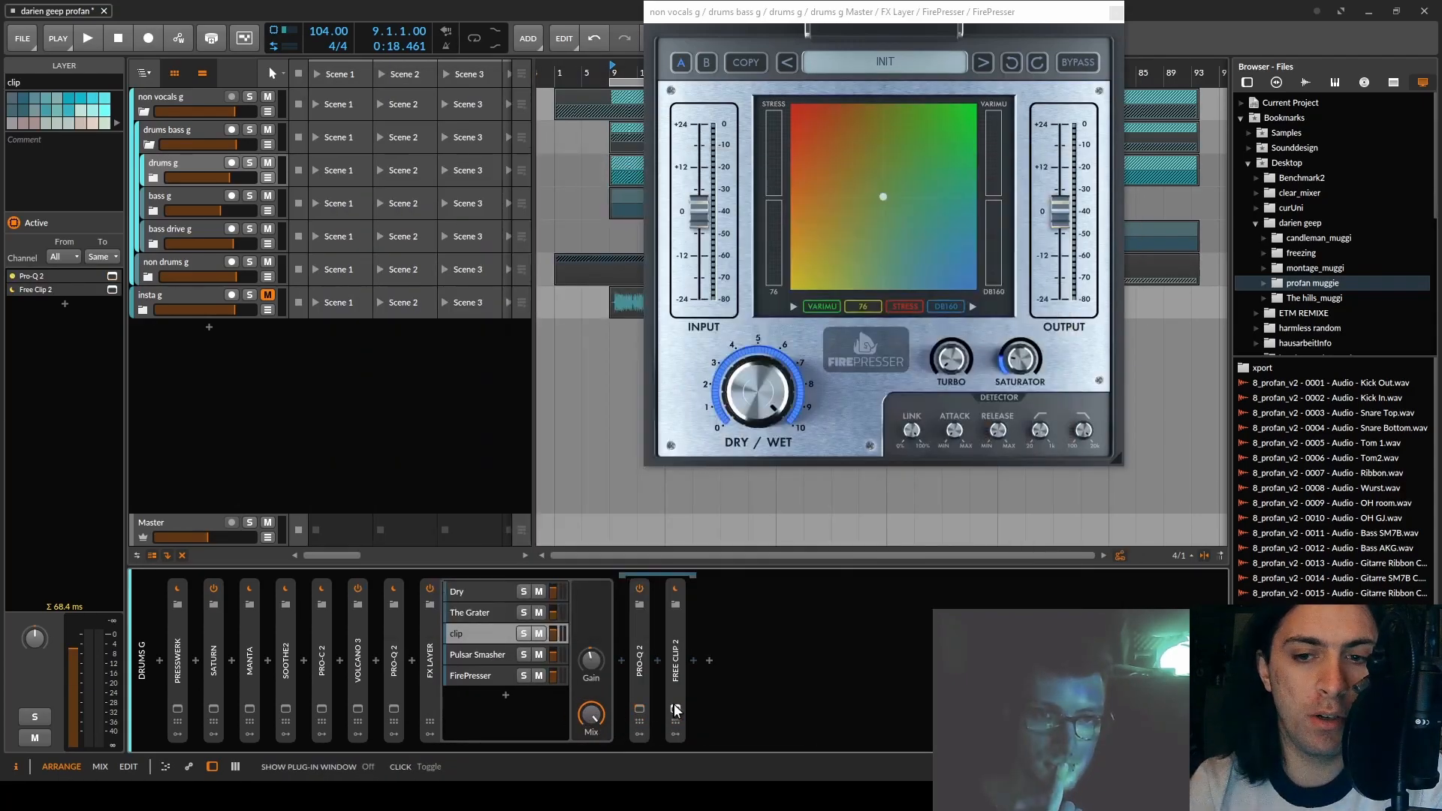
left_click(676, 709)
left_click(676, 709)
- Examine the Pulsar Smasher layer's plug-in window and close it
left_click(474, 655)
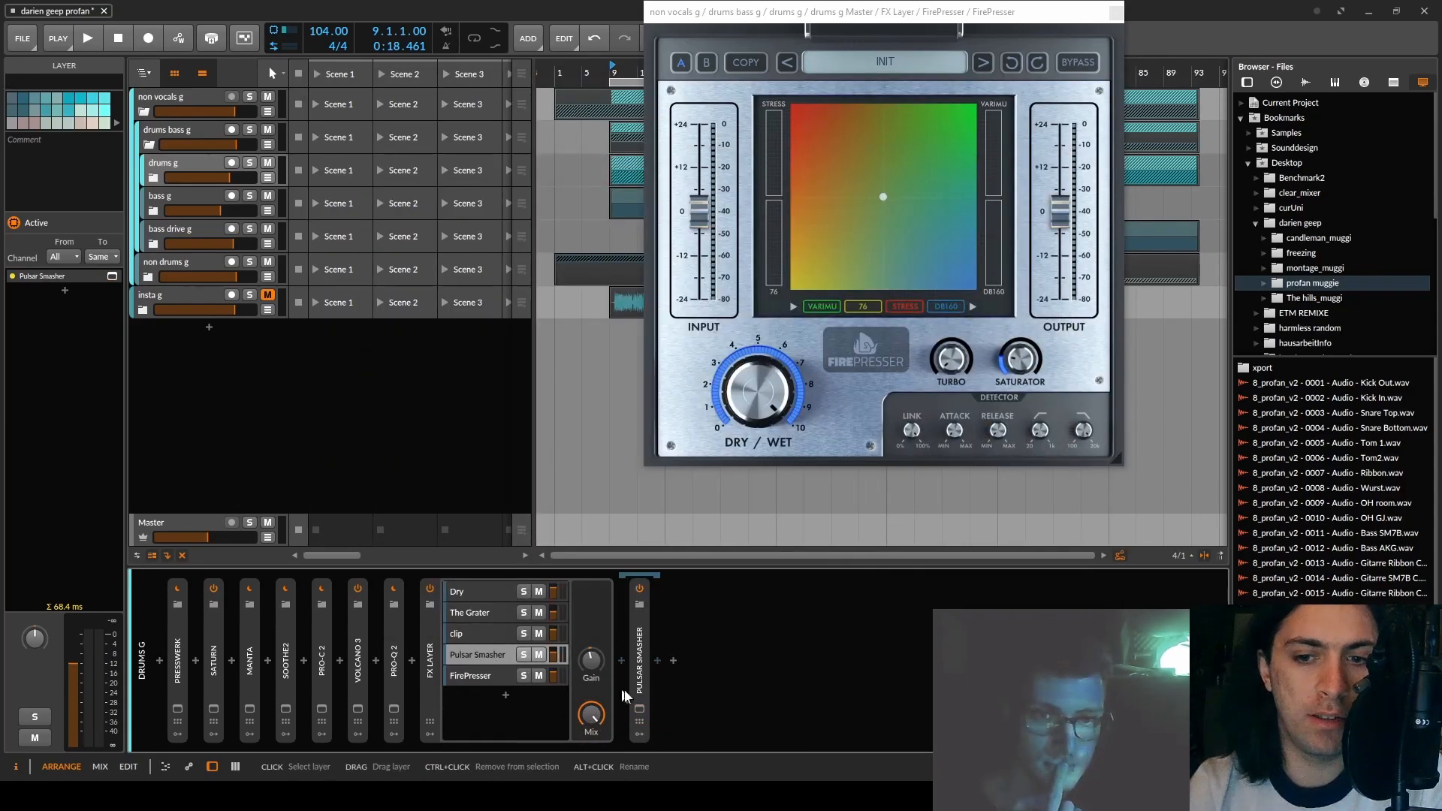
left_click(640, 709)
left_click_drag(715, 289, 480, 141)
left_click(788, 135)
- Select the FirePresser layer, solo it within the FX Layer, and start playback
left_click(473, 675)
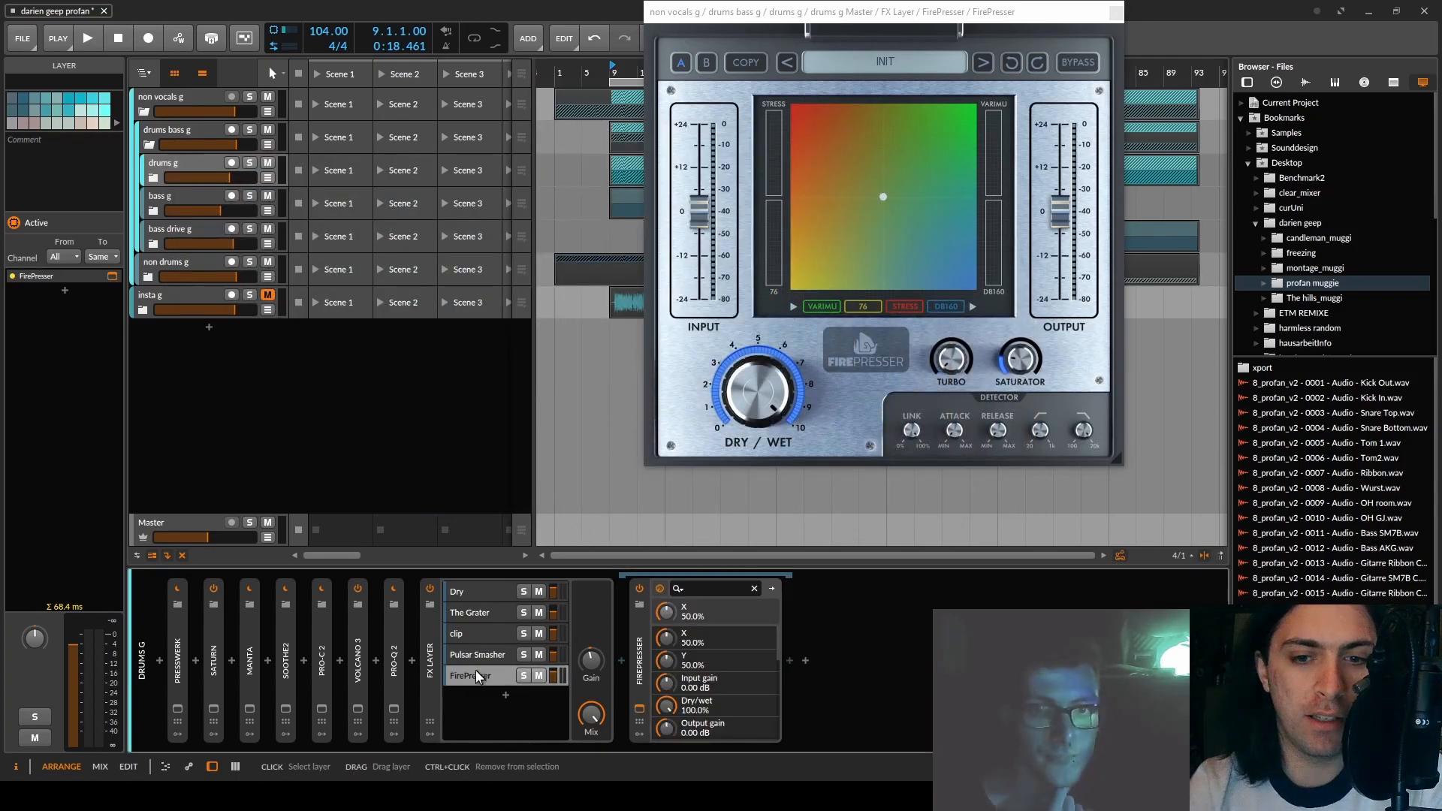
left_click_drag(865, 4, 435, 58)
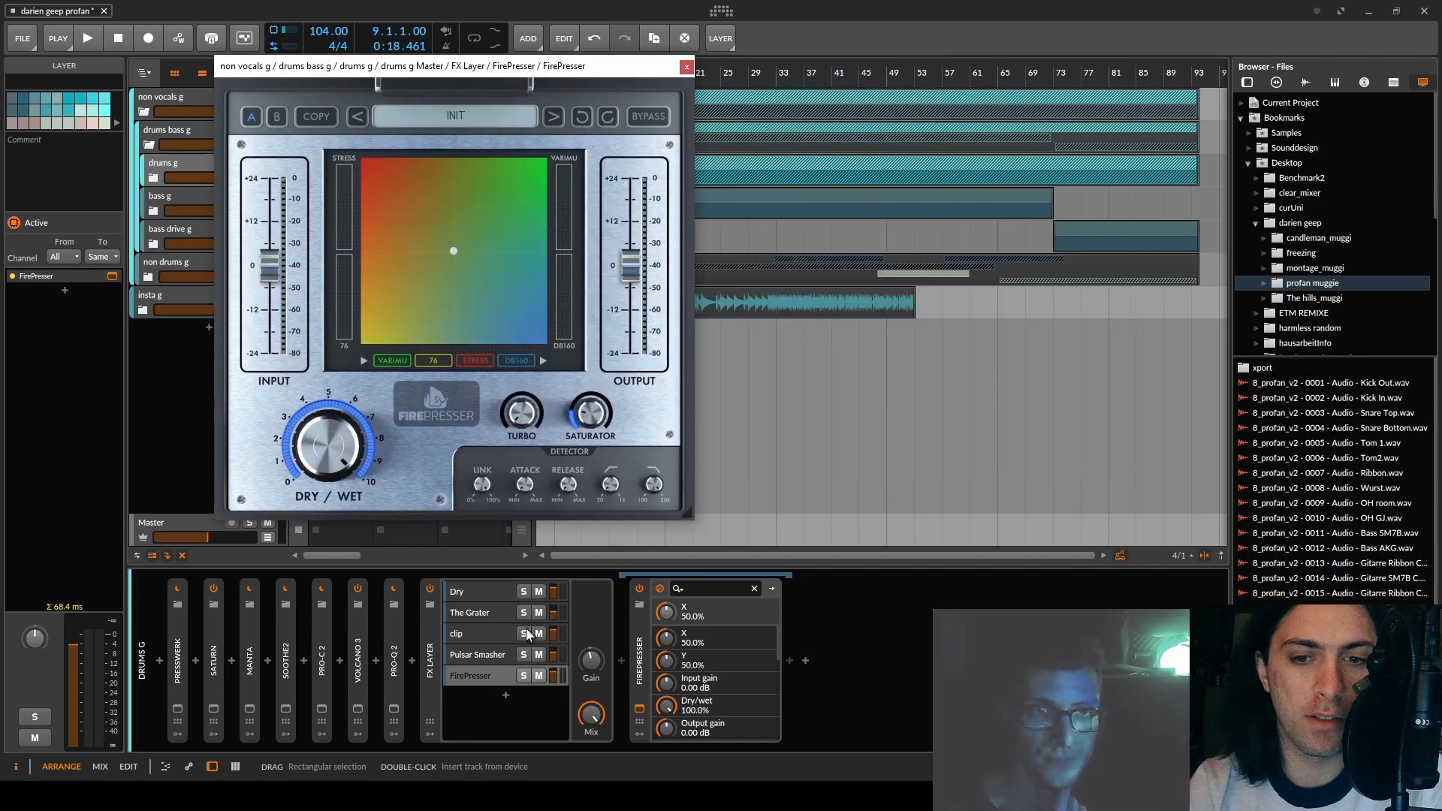
left_click(524, 676)
key("space")
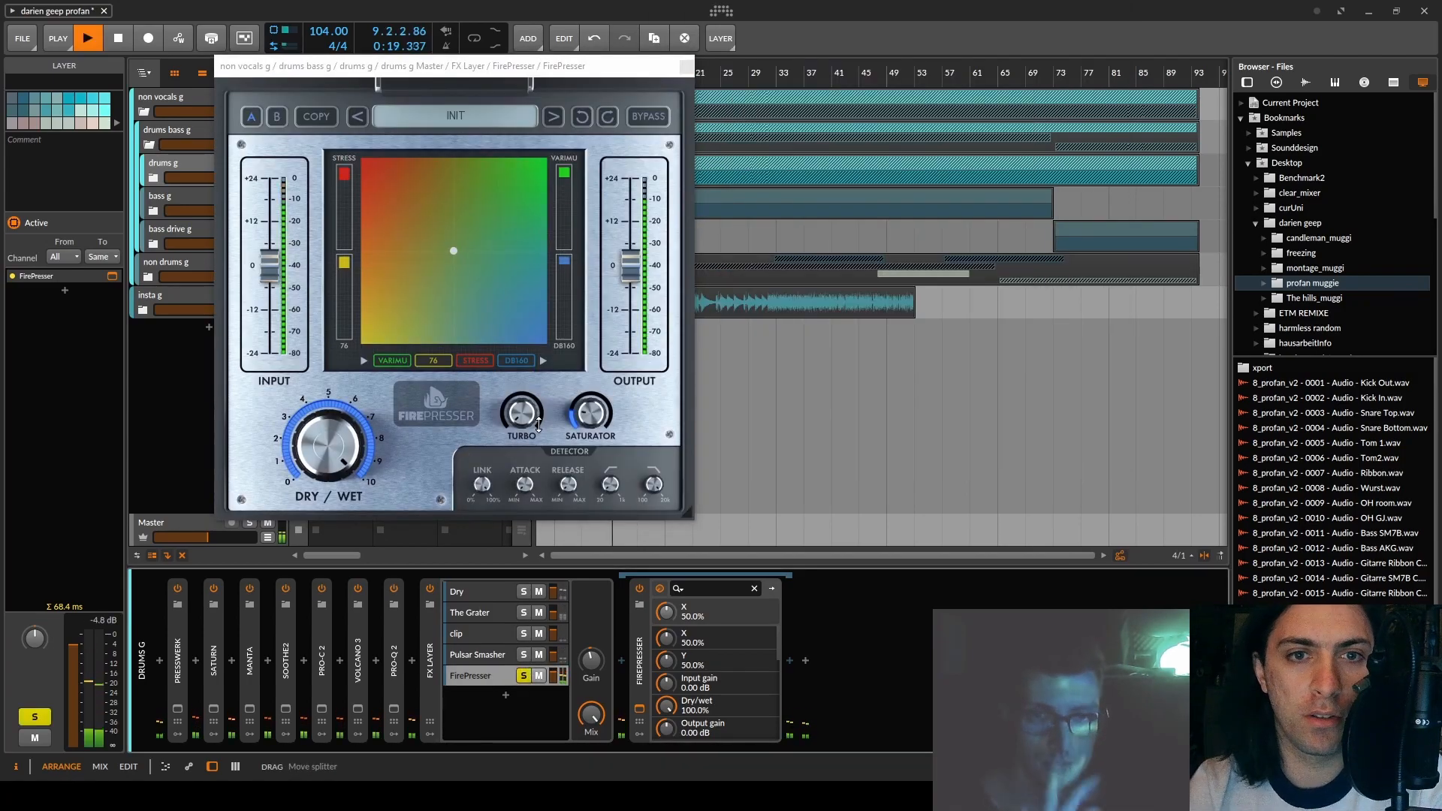
- Raise the Master track's volume while listening to the soloed drums g track, and stop playback
left_click_drag(491, 90, 605, 95)
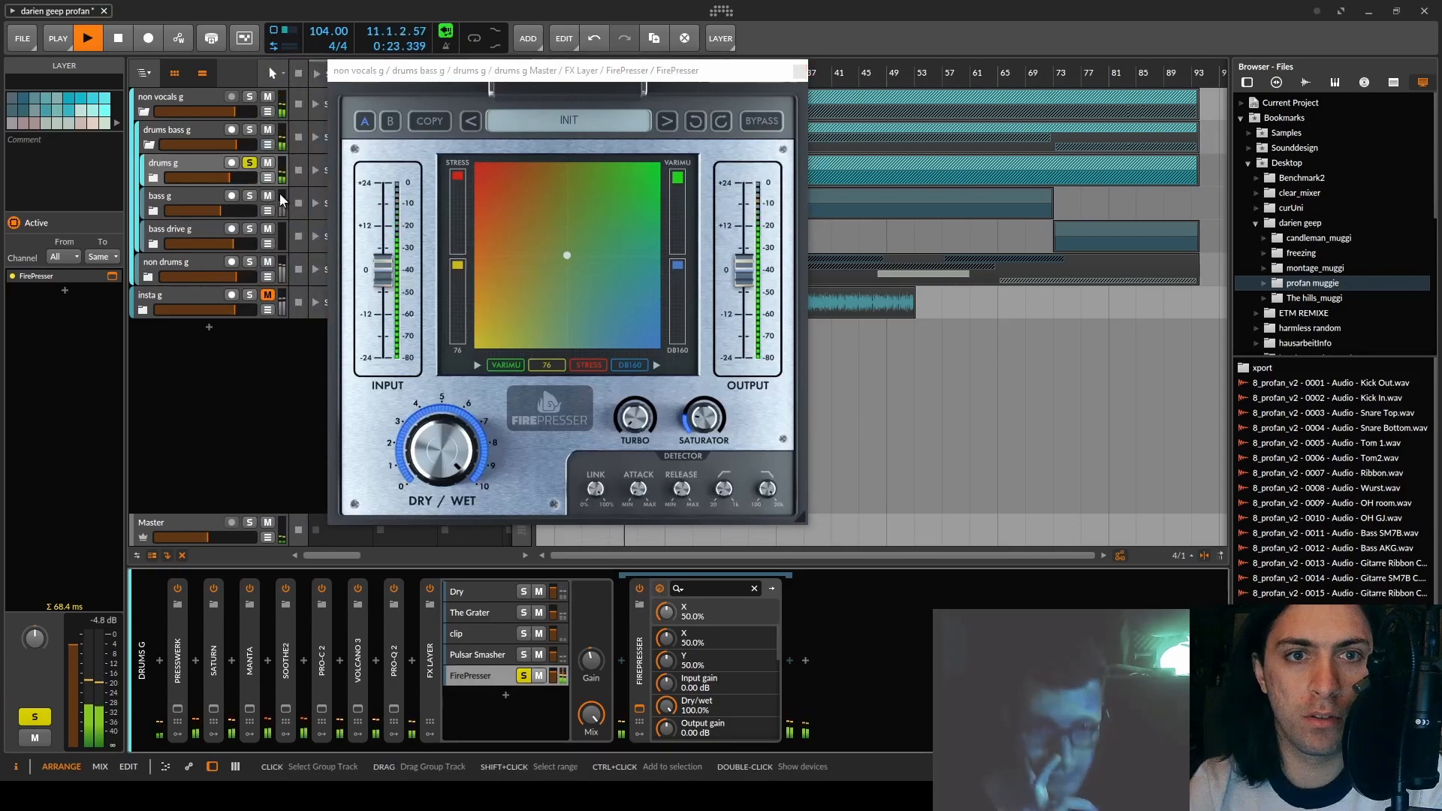
left_click_drag(204, 537, 222, 537)
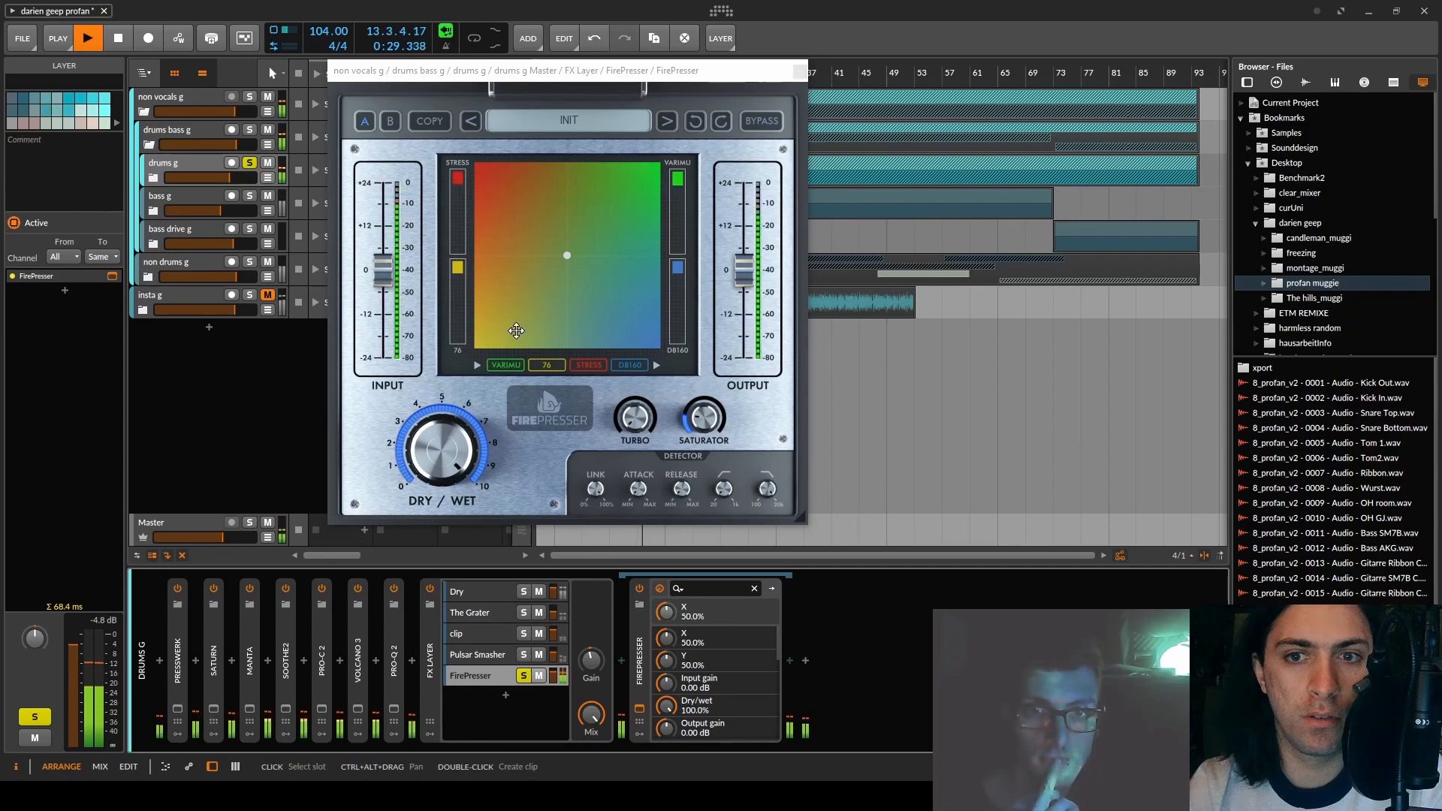
key("space")
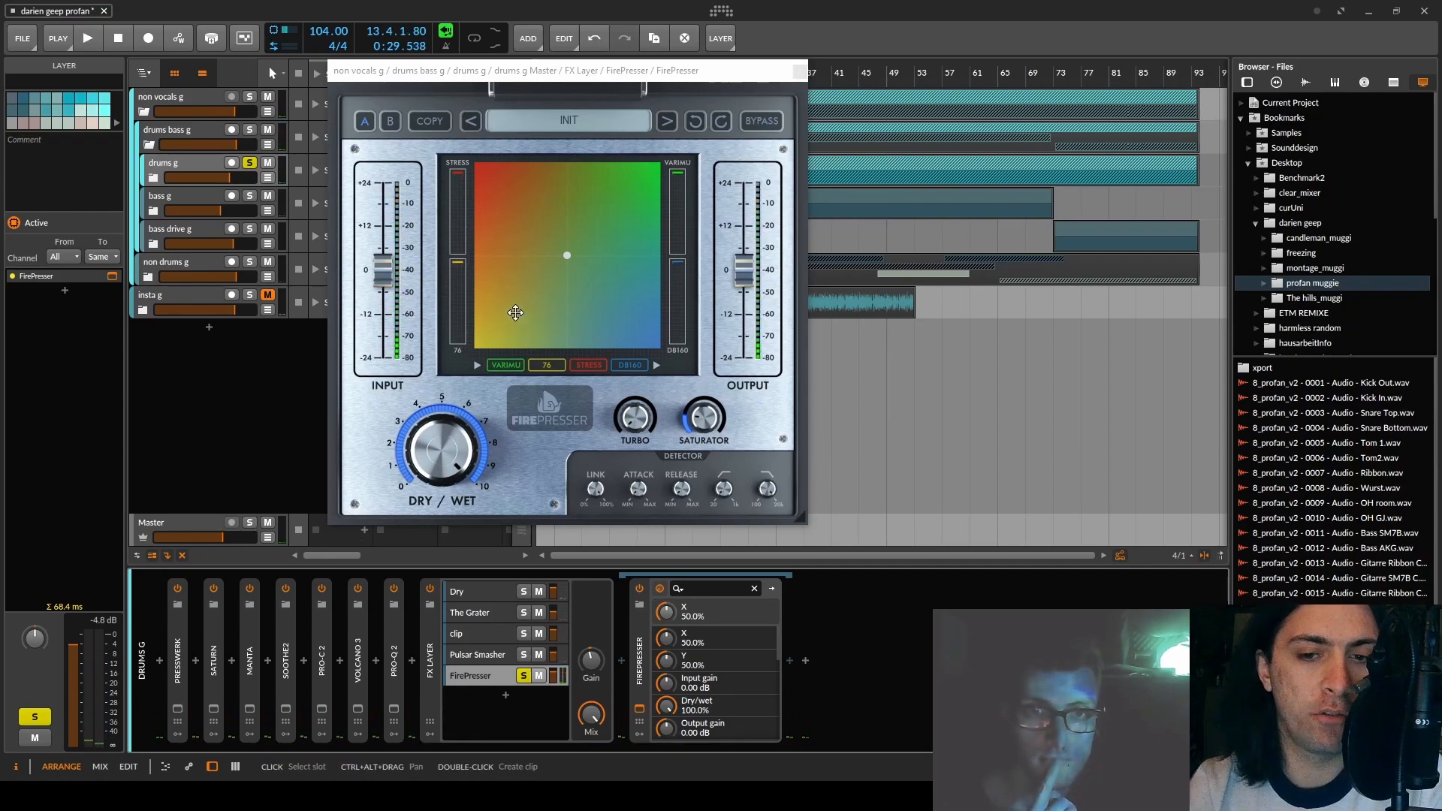
- Compare the soloed drums during playback with FirePresser's Dry/Wet at 0% and 100%, and finish at 100%
key("space")
left_click_drag(447, 437, 448, 439)
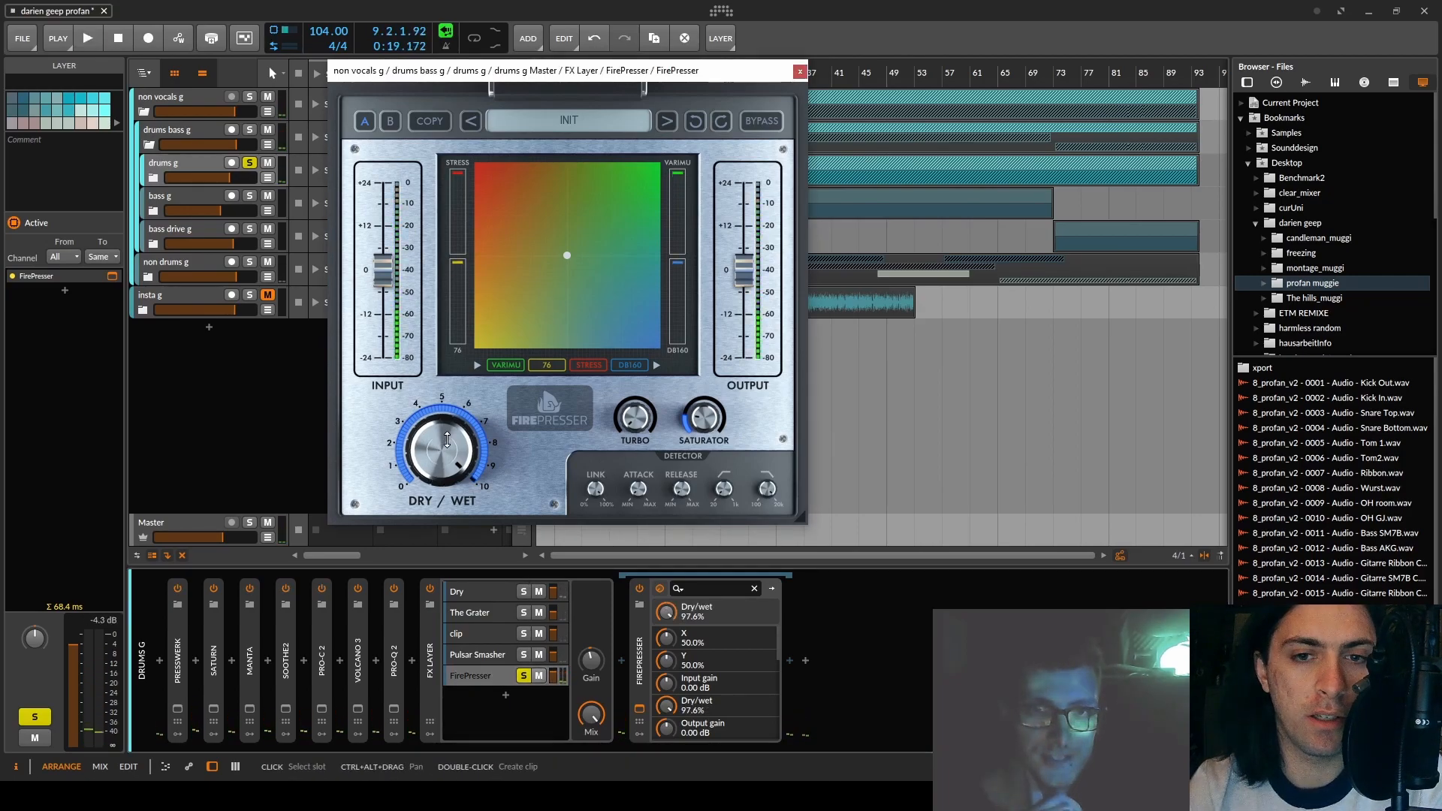
key("space")
left_click_drag(448, 440, 445, 532)
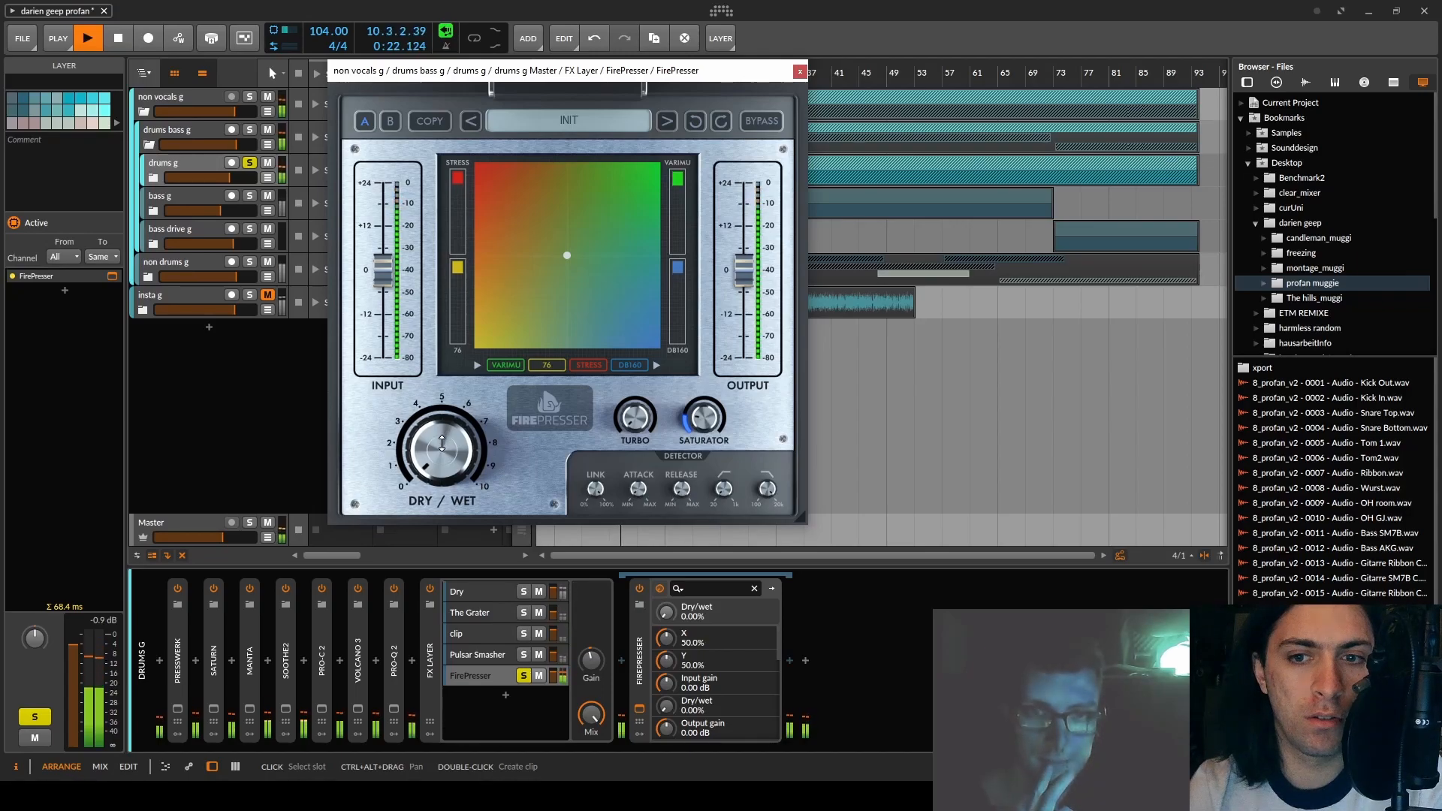
left_click_drag(444, 451, 445, 360)
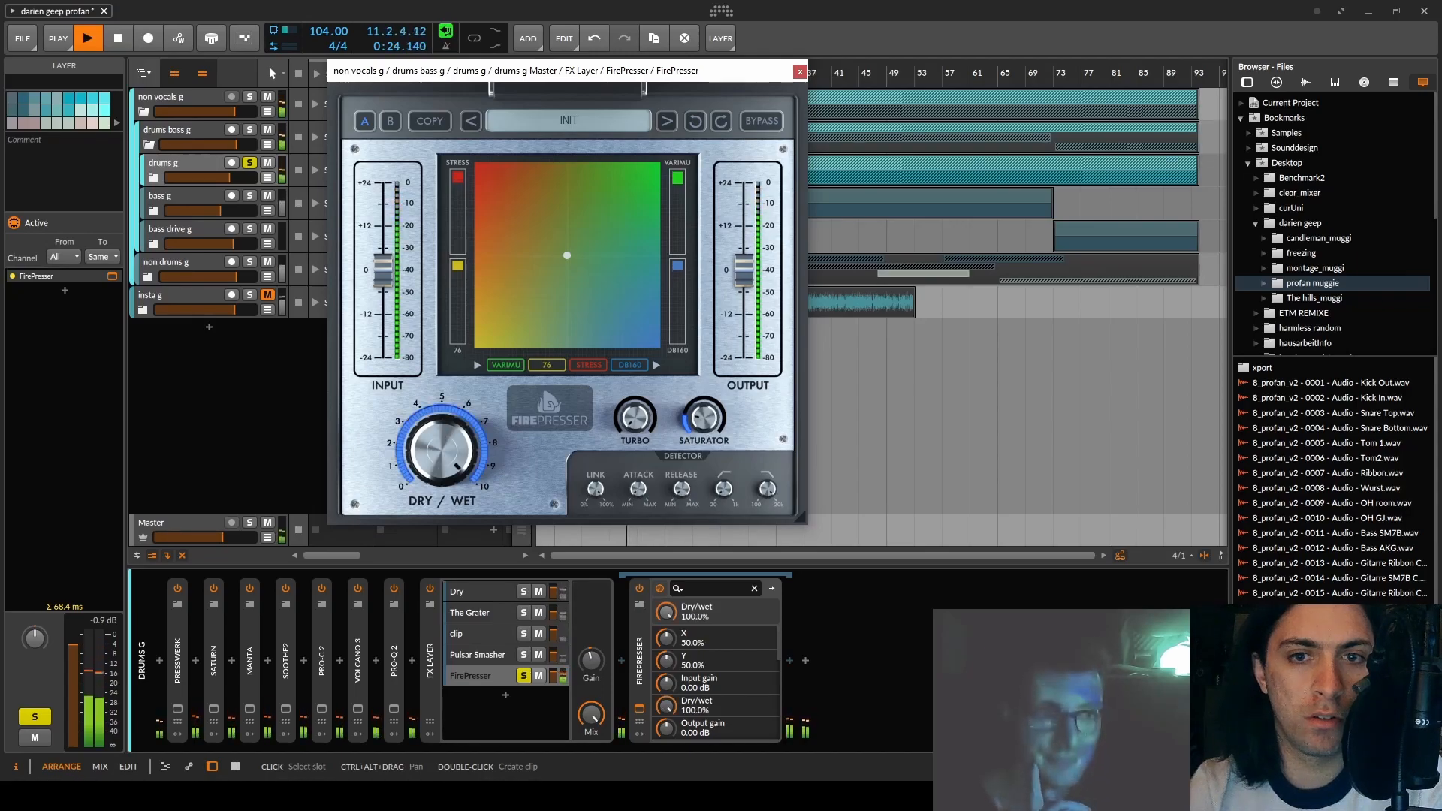
left_click_drag(443, 449, 443, 539)
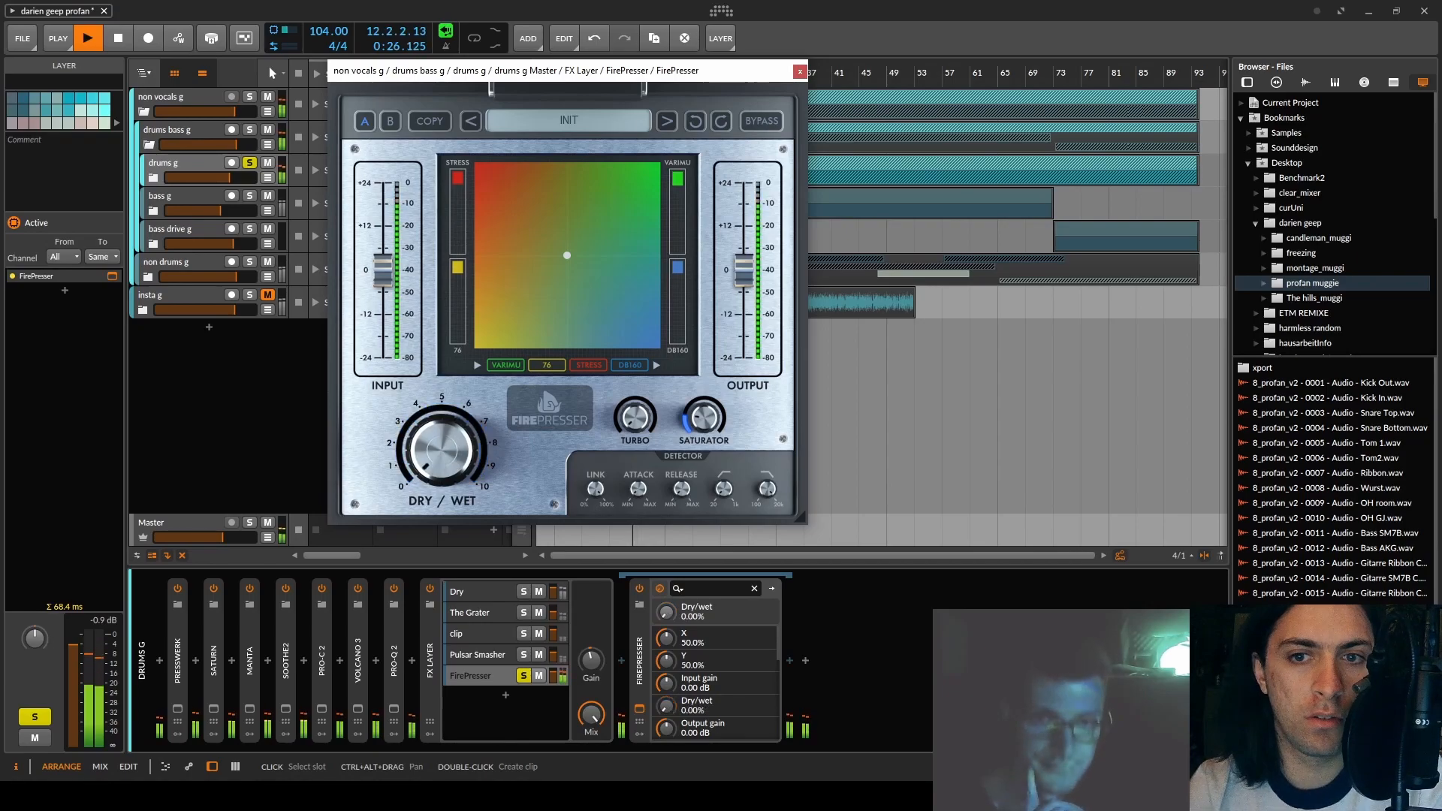
left_click_drag(442, 443, 442, 353)
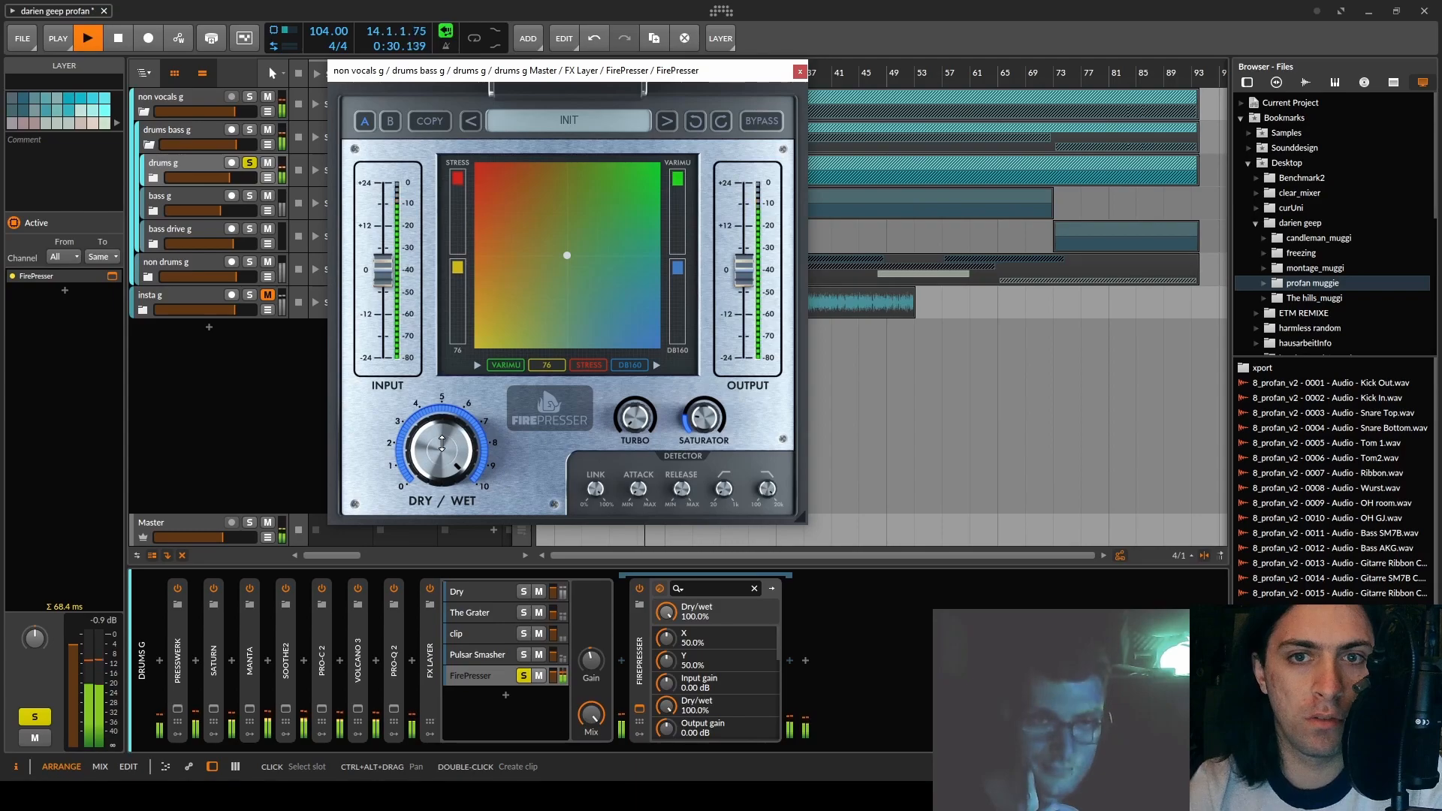
key("space")
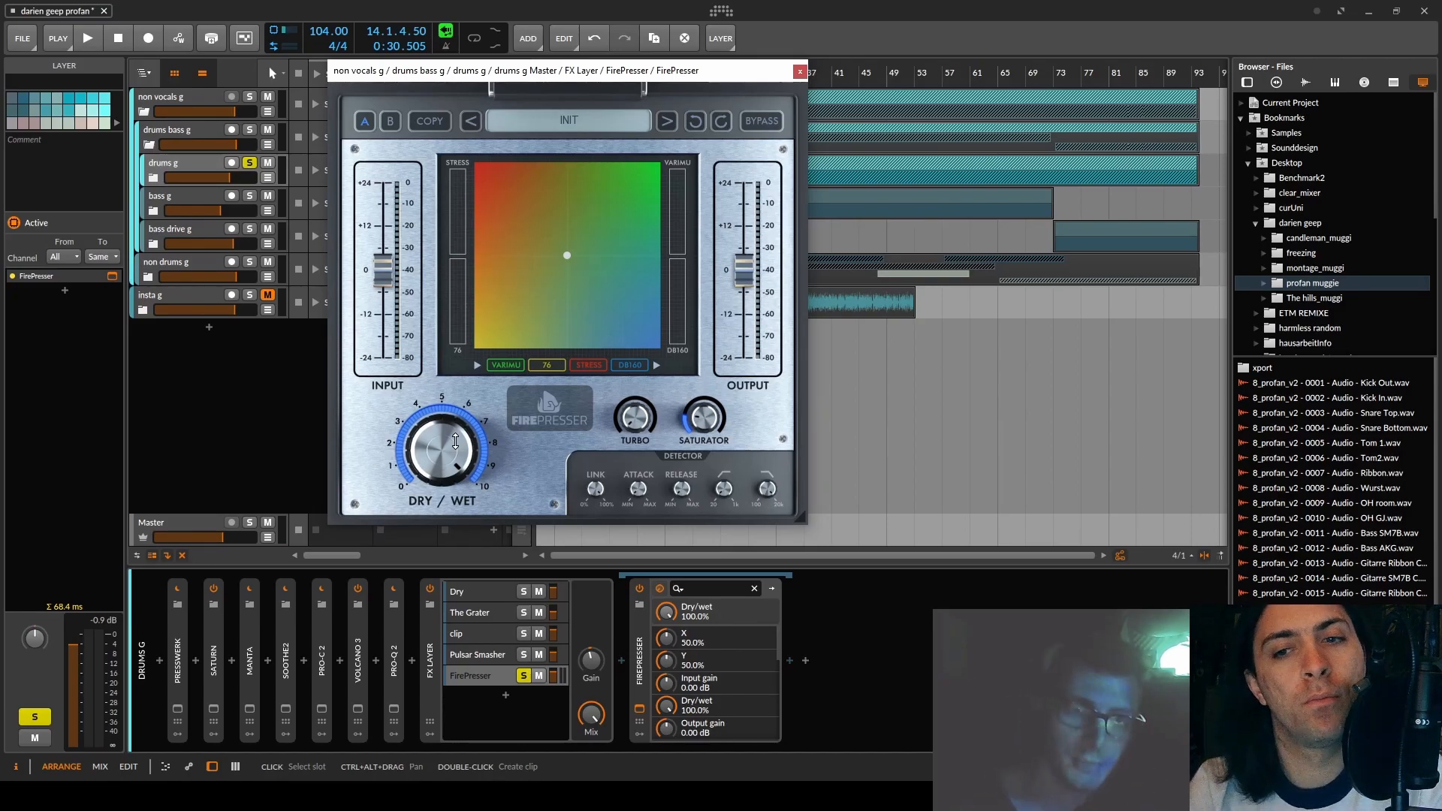
- Try the detector's timing controls, set Attack to 0% and Release to 100%, and audition the drums during playback
left_click(639, 489)
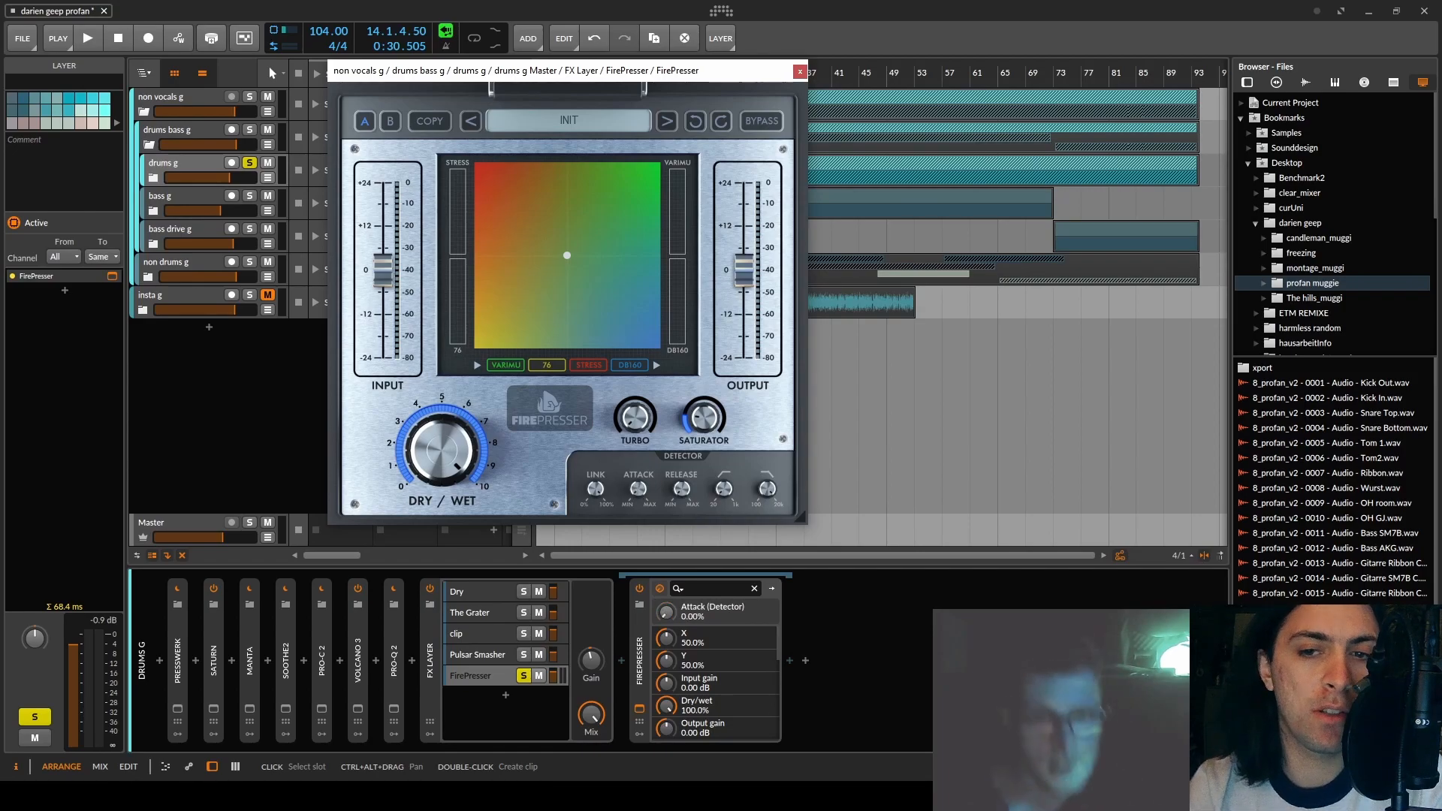
left_click(681, 489)
left_click(645, 490)
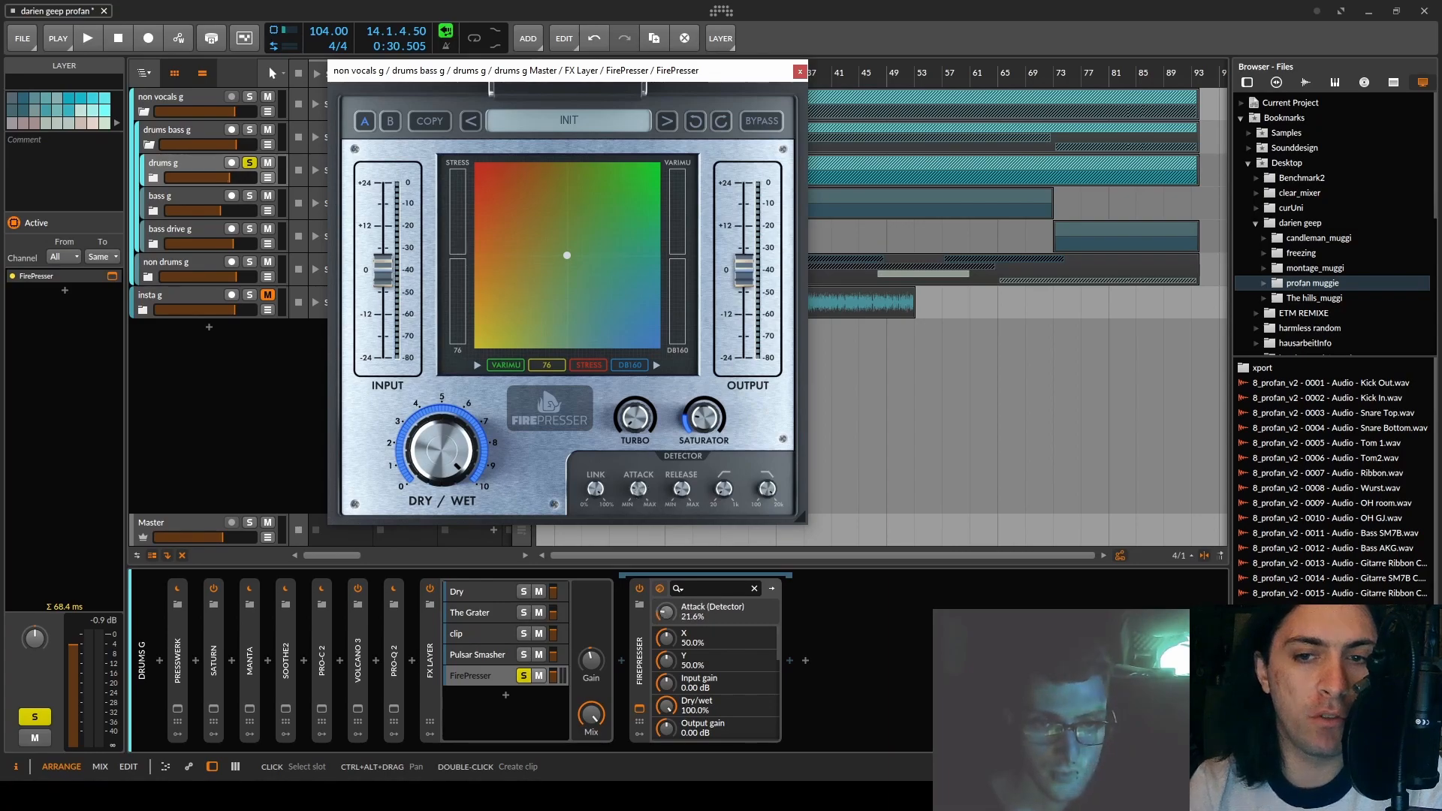
double_click(639, 493)
double_click(681, 490)
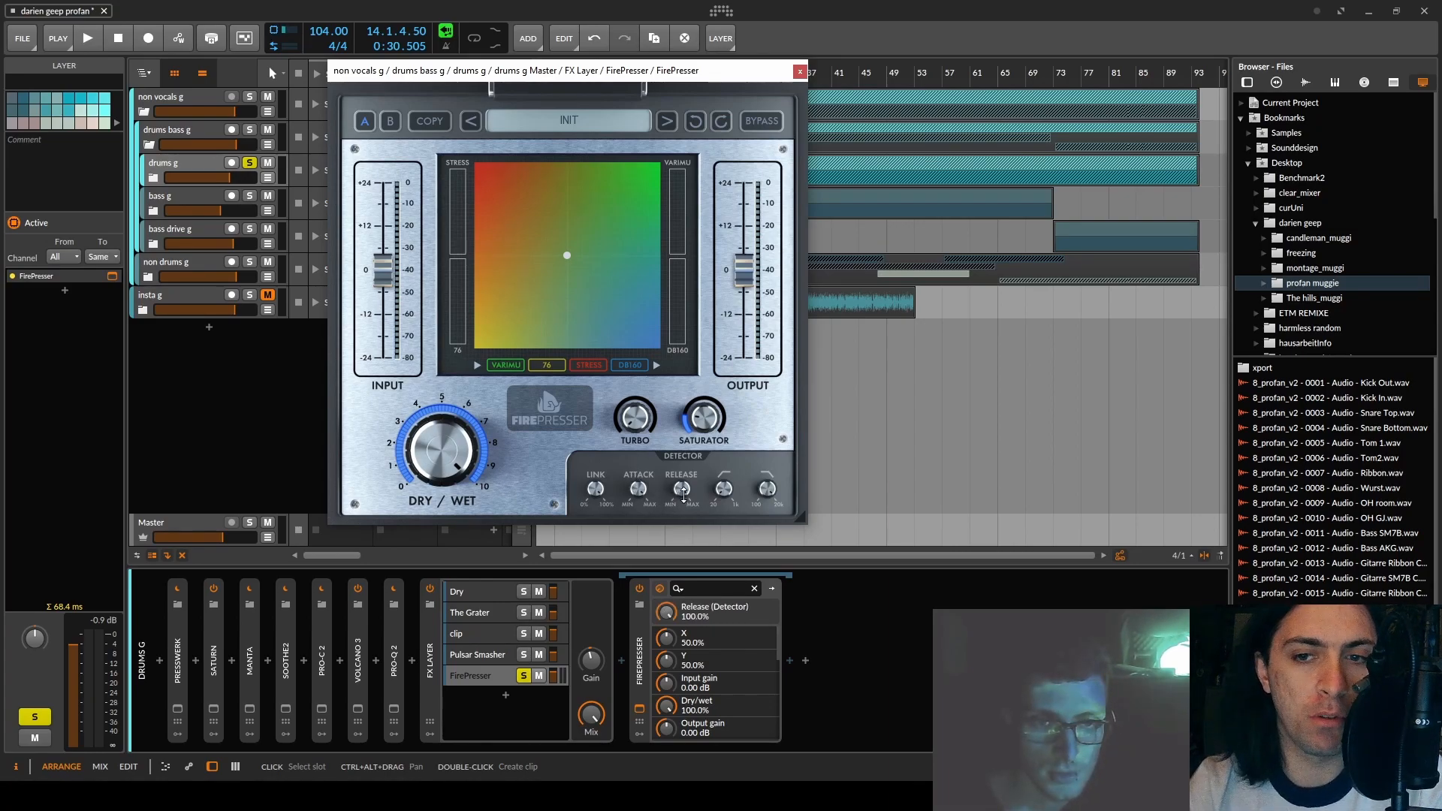
key("space")
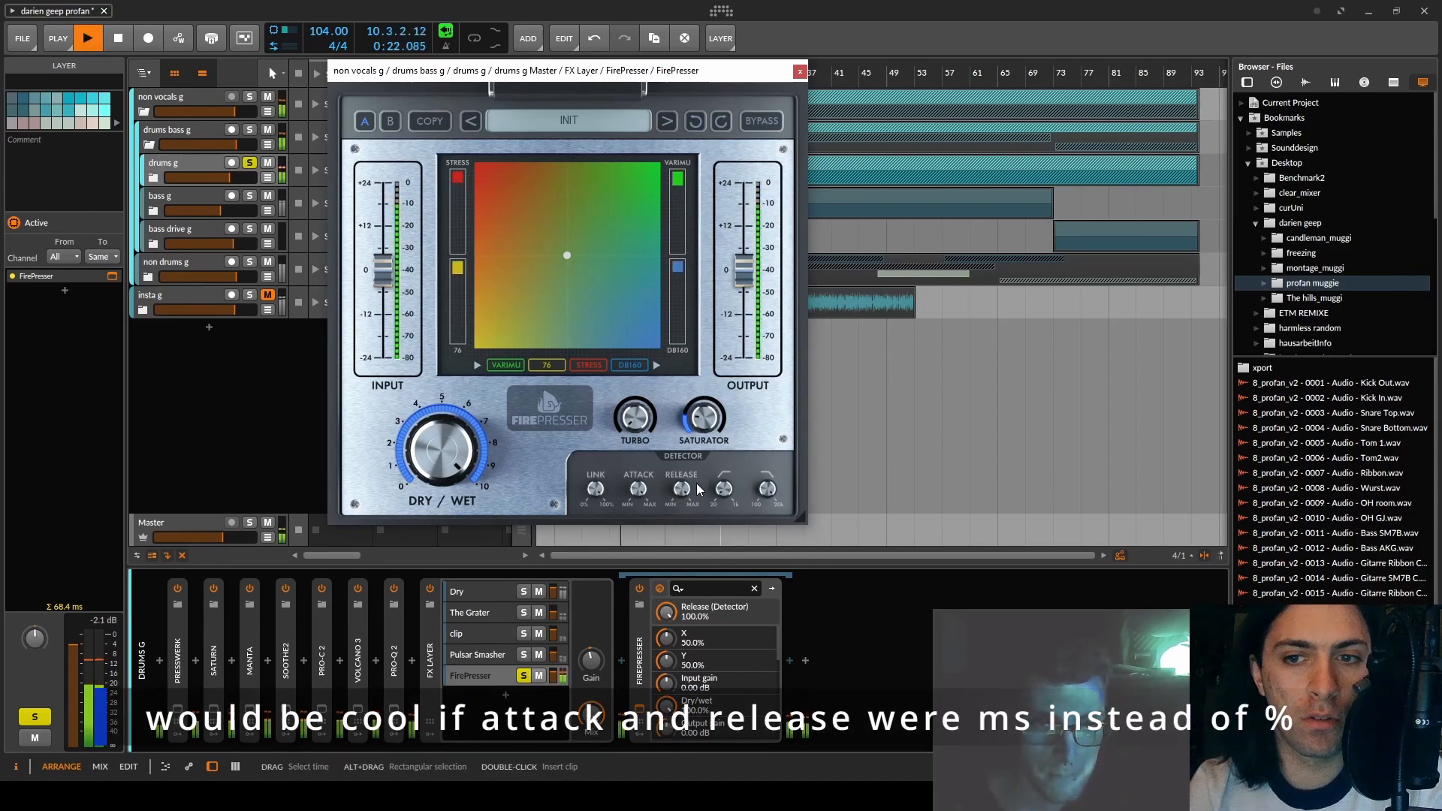
left_click_drag(678, 486, 665, 486)
left_click(638, 486)
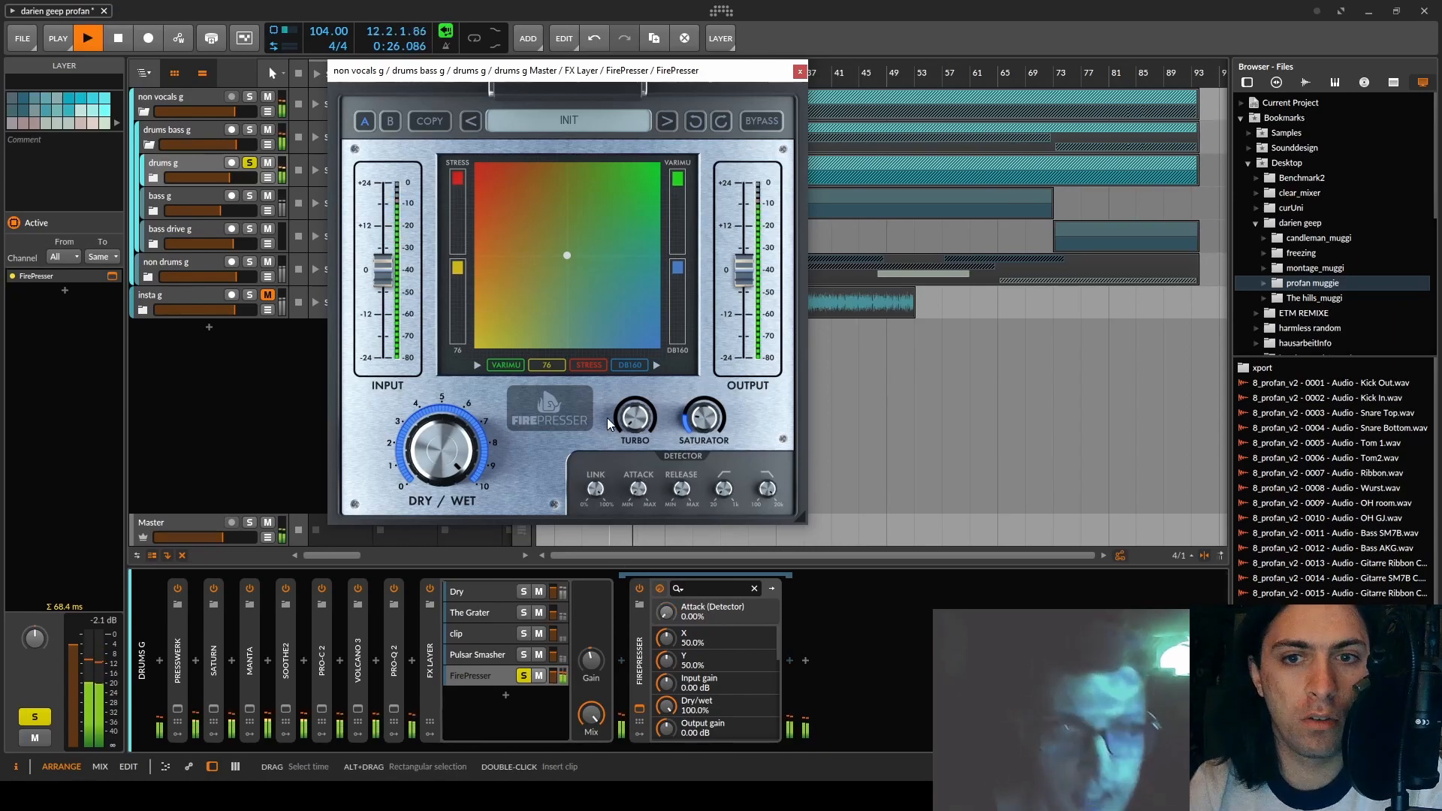
key("space")
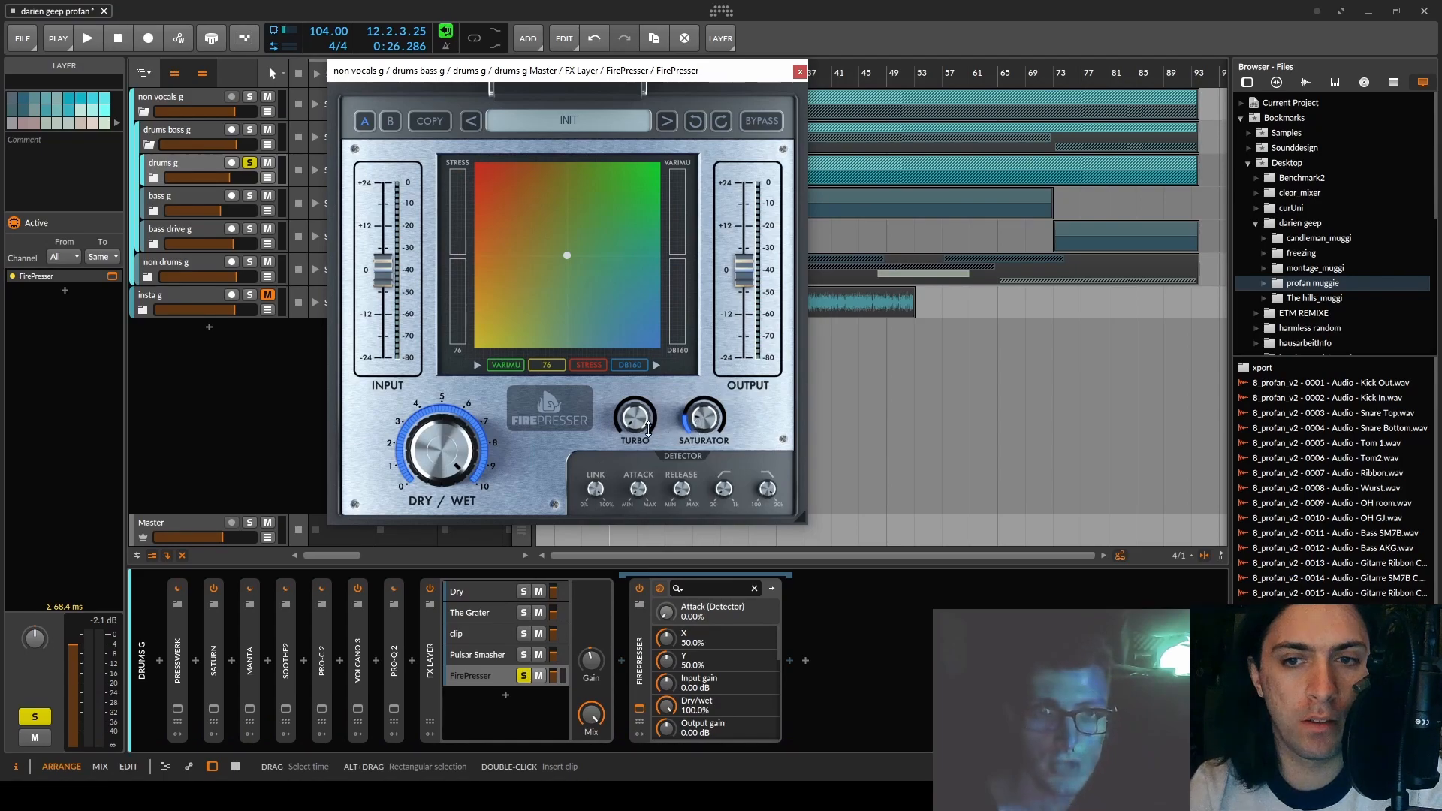
- Move FirePresser's blend point fully into the STRESS corner at X 0%, Y 100%, and go over the detector filter, Link and Turbo knobs
left_click_drag(564, 248, 479, 166)
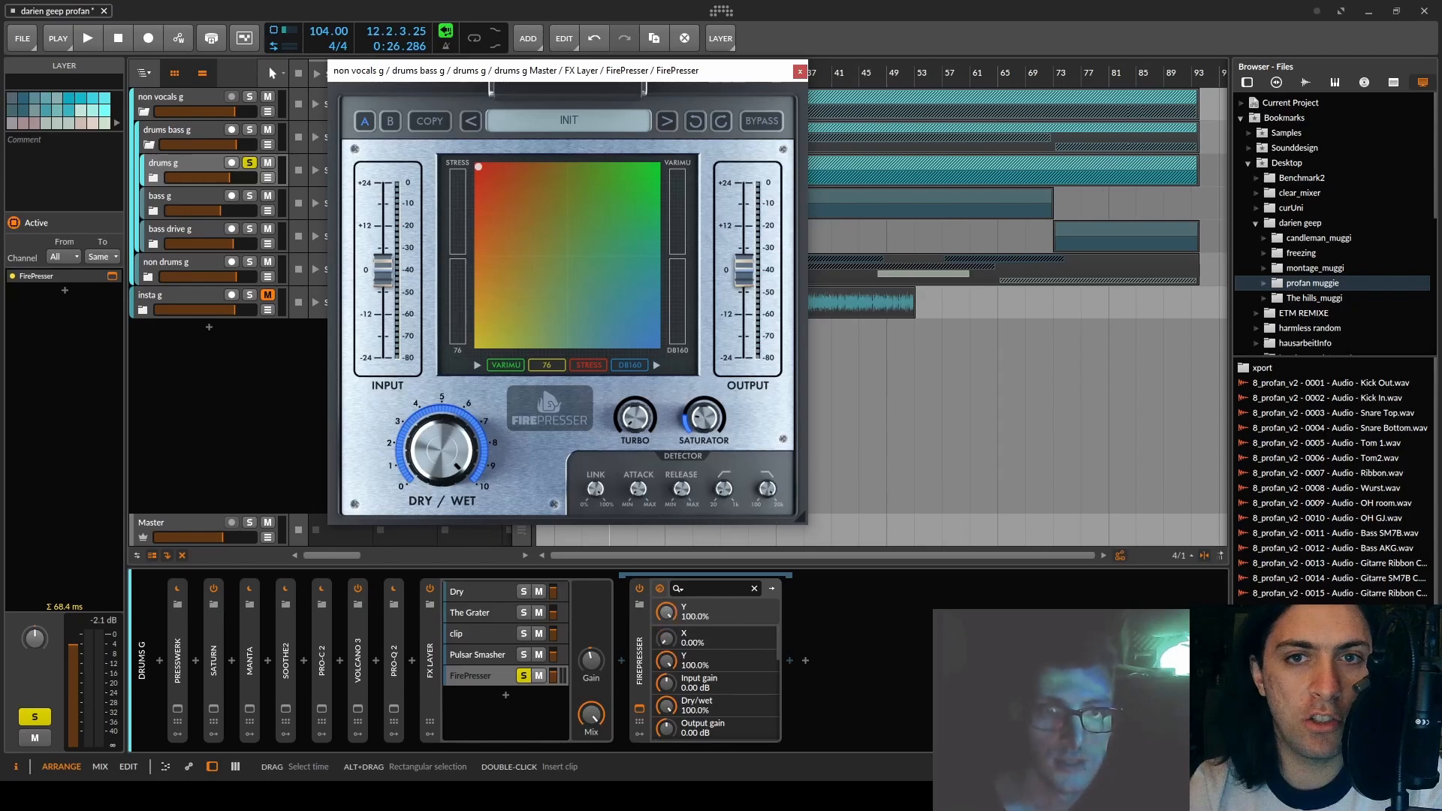
key("space")
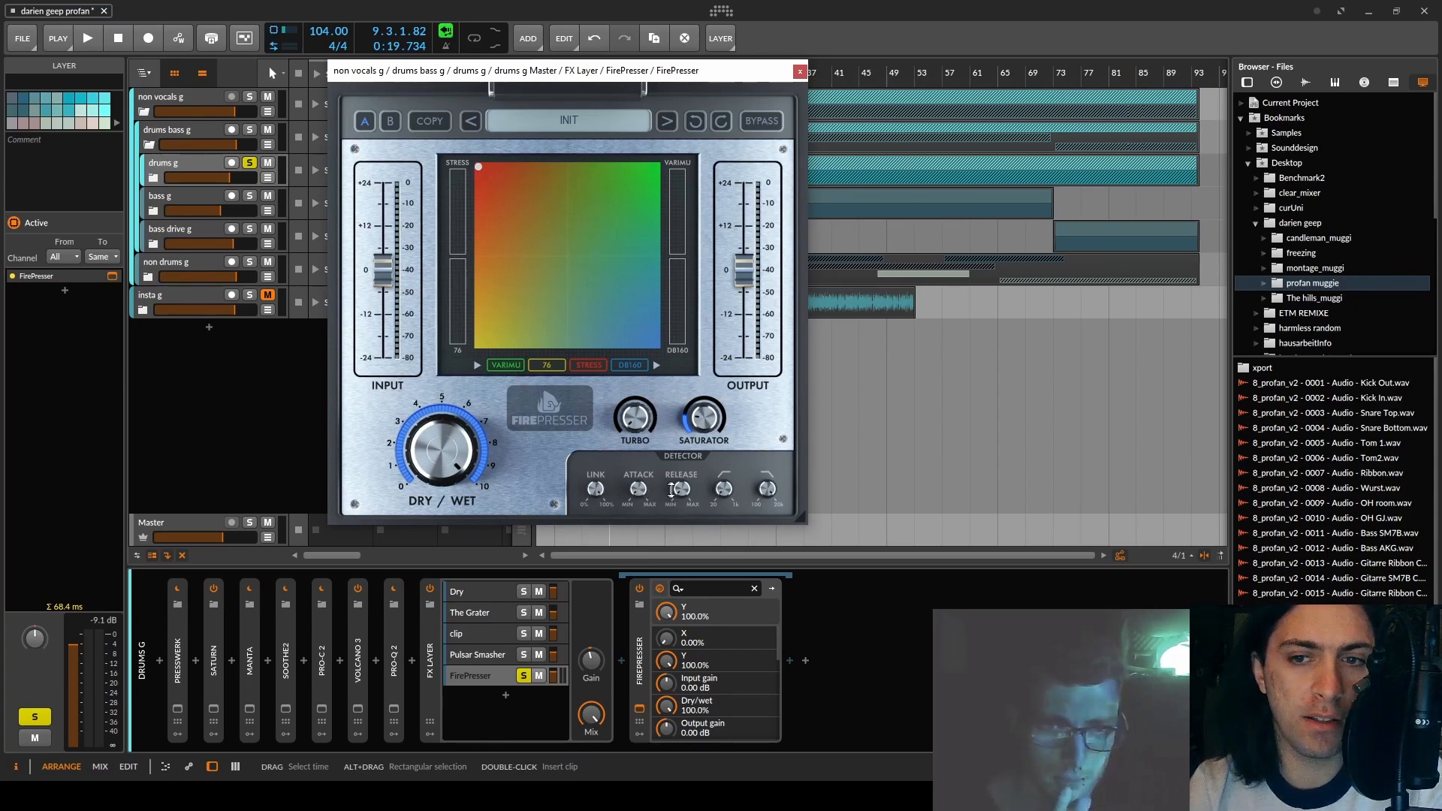
left_click(723, 488)
left_click_drag(723, 489, 764, 485)
left_click_drag(593, 491, 632, 420)
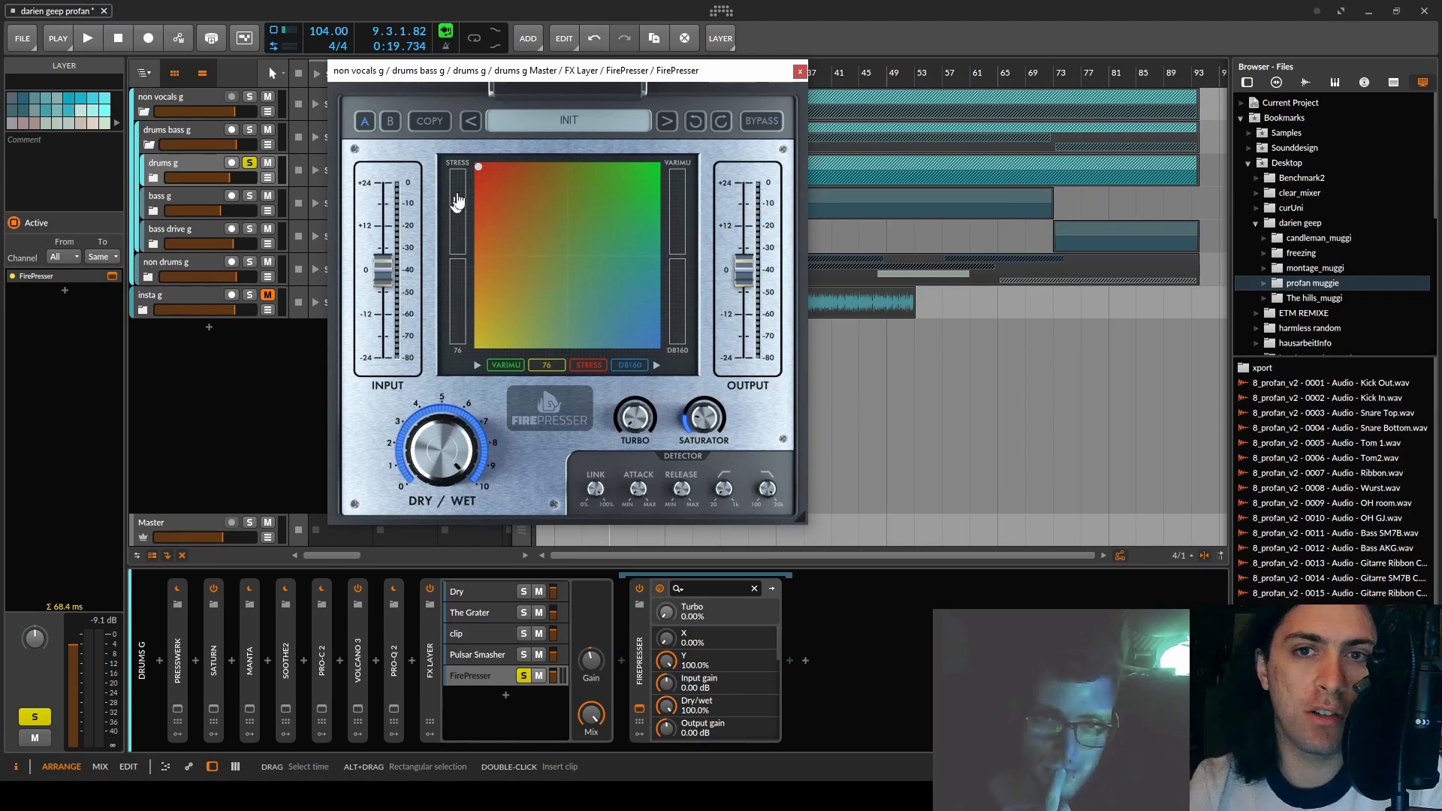
- Play the drums through the STRESS compressor alone and lower FirePresser's input gain to -2.11 dB
mouse_move(478, 166)
left_mouse_down()
mouse_move(478, 344)
mouse_move(656, 344)
mouse_move(656, 166)
mouse_move(477, 166)
left_mouse_up()
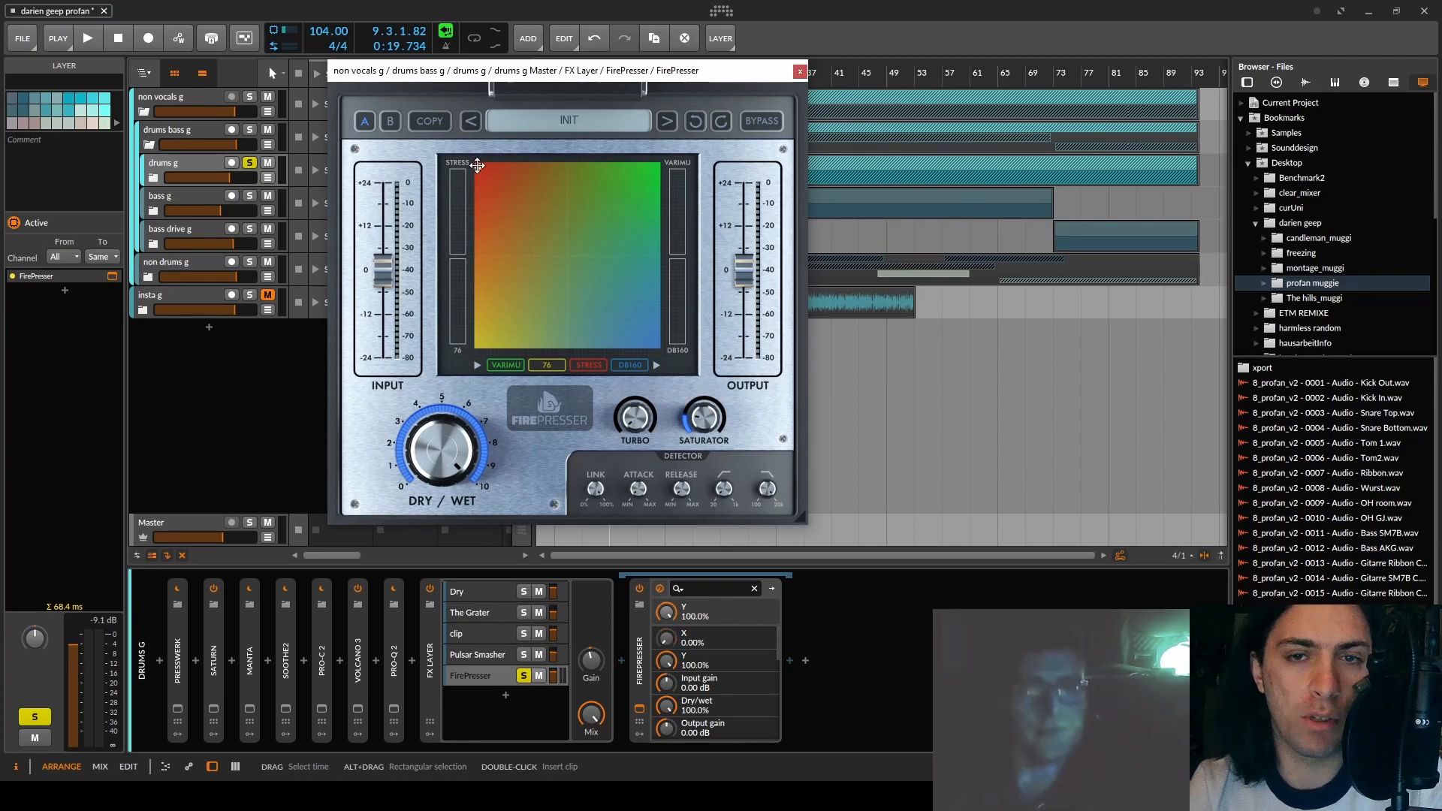
key("space")
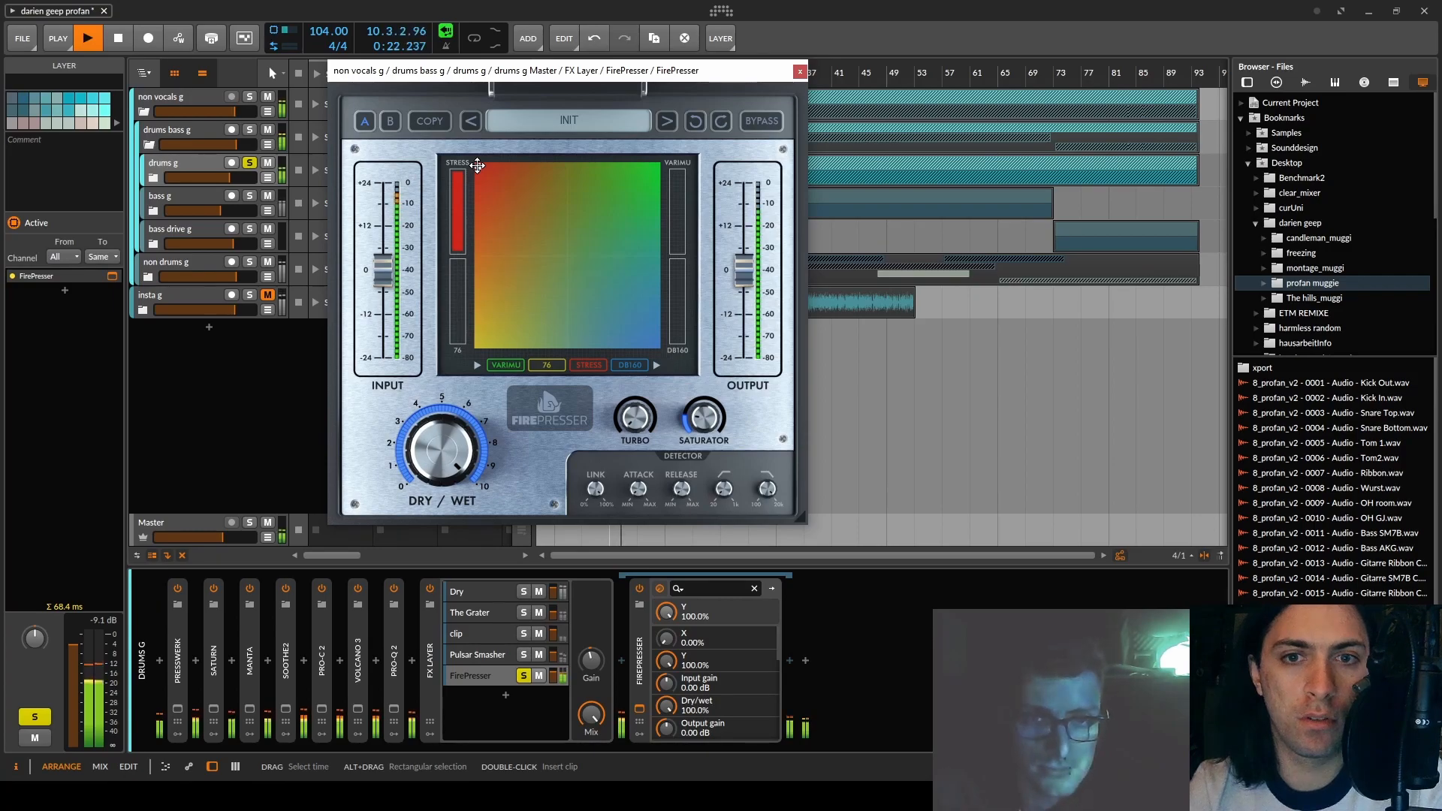
mouse_move(381, 273)
left_mouse_down()
mouse_move(382, 304)
mouse_move(381, 278)
left_mouse_up()
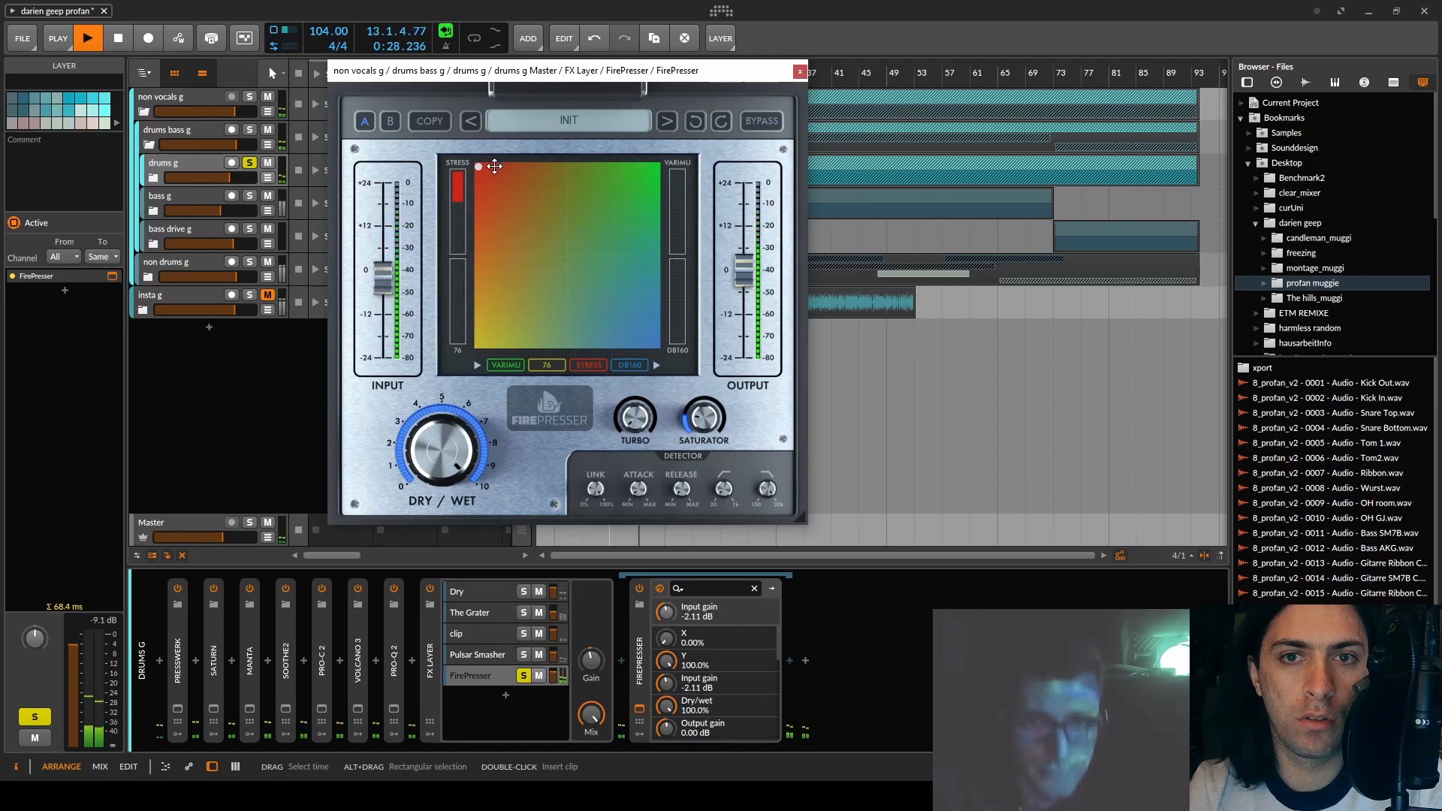
- Audition the 76 corner at X 0%, Y 0% and the DB160 corner at X 100%, Y 0%, restarting playback
left_click_drag(478, 167, 479, 345)
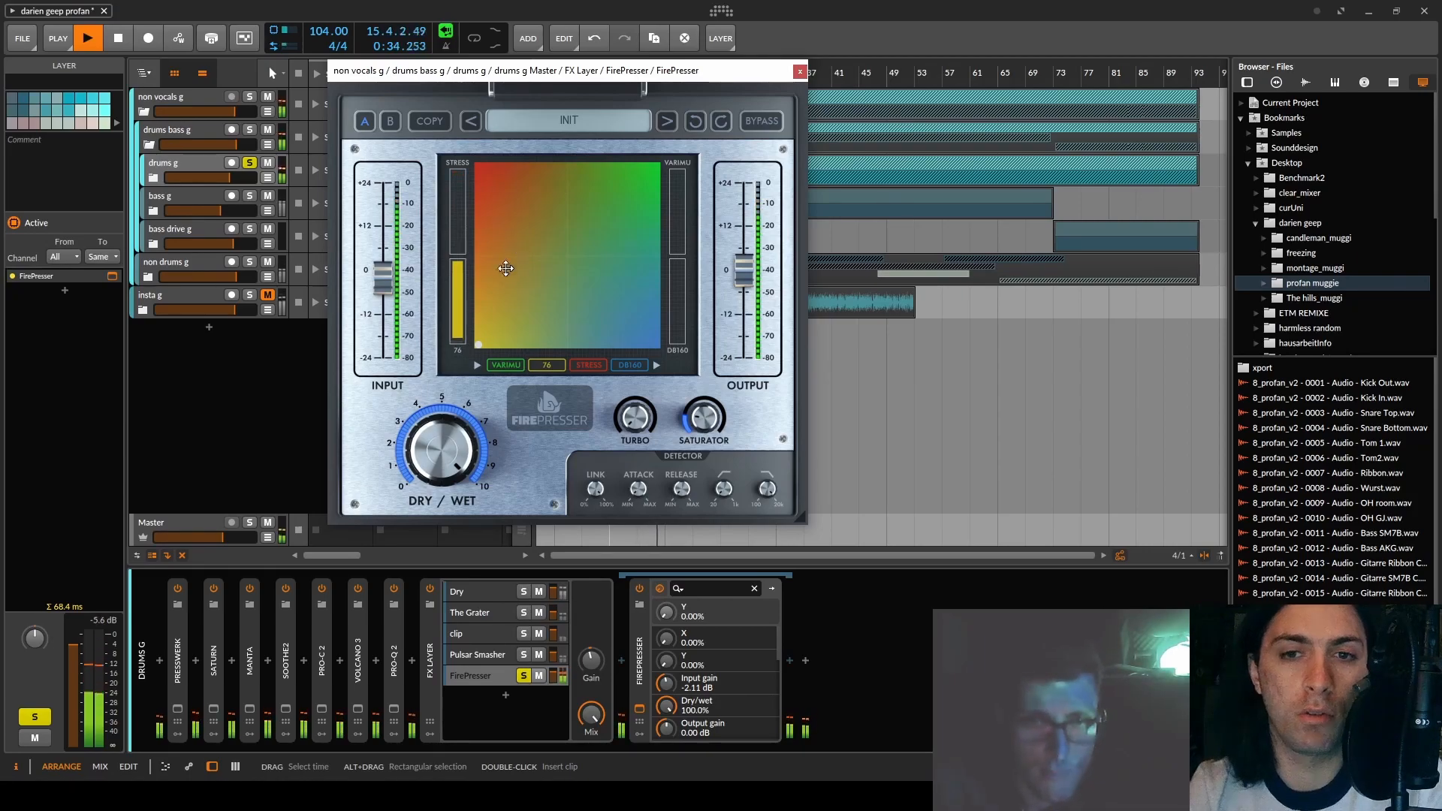
left_click_drag(477, 344, 656, 345)
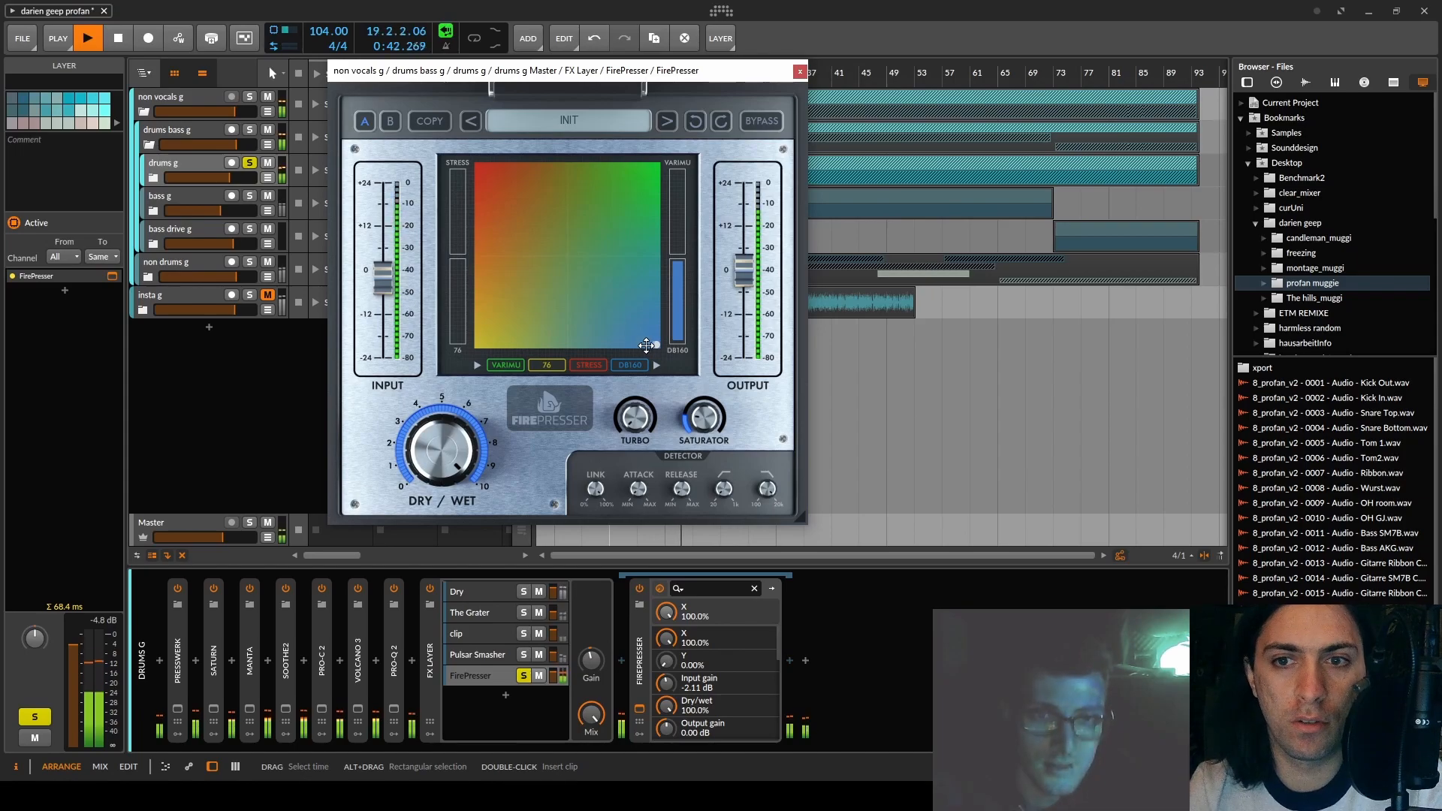
key("space")
key("space")
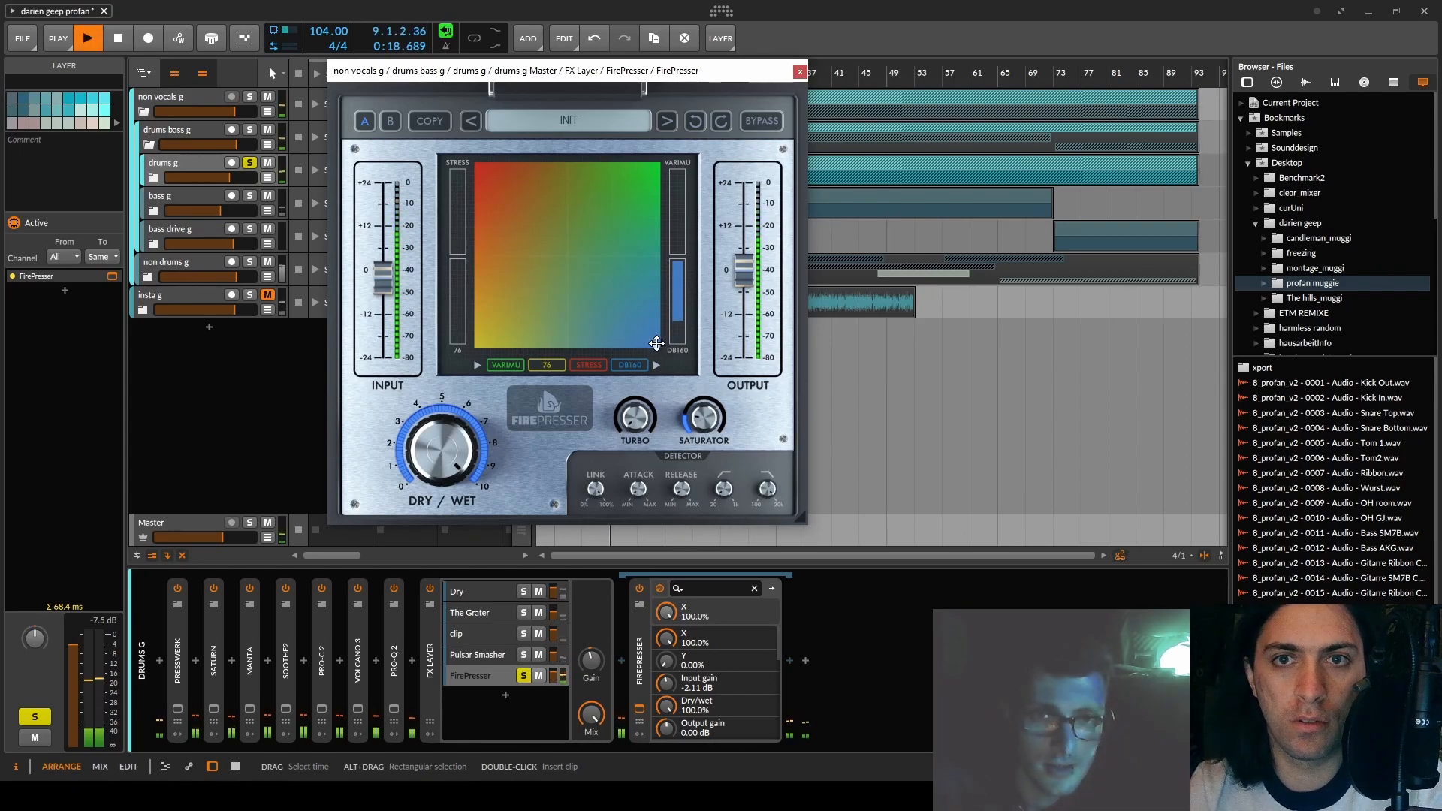
- Uncover the timeline, set a four-bar loop region from bar 10 with looping toggled, and move the blend point to the VARIMU corner
left_click_drag(646, 72, 631, 199)
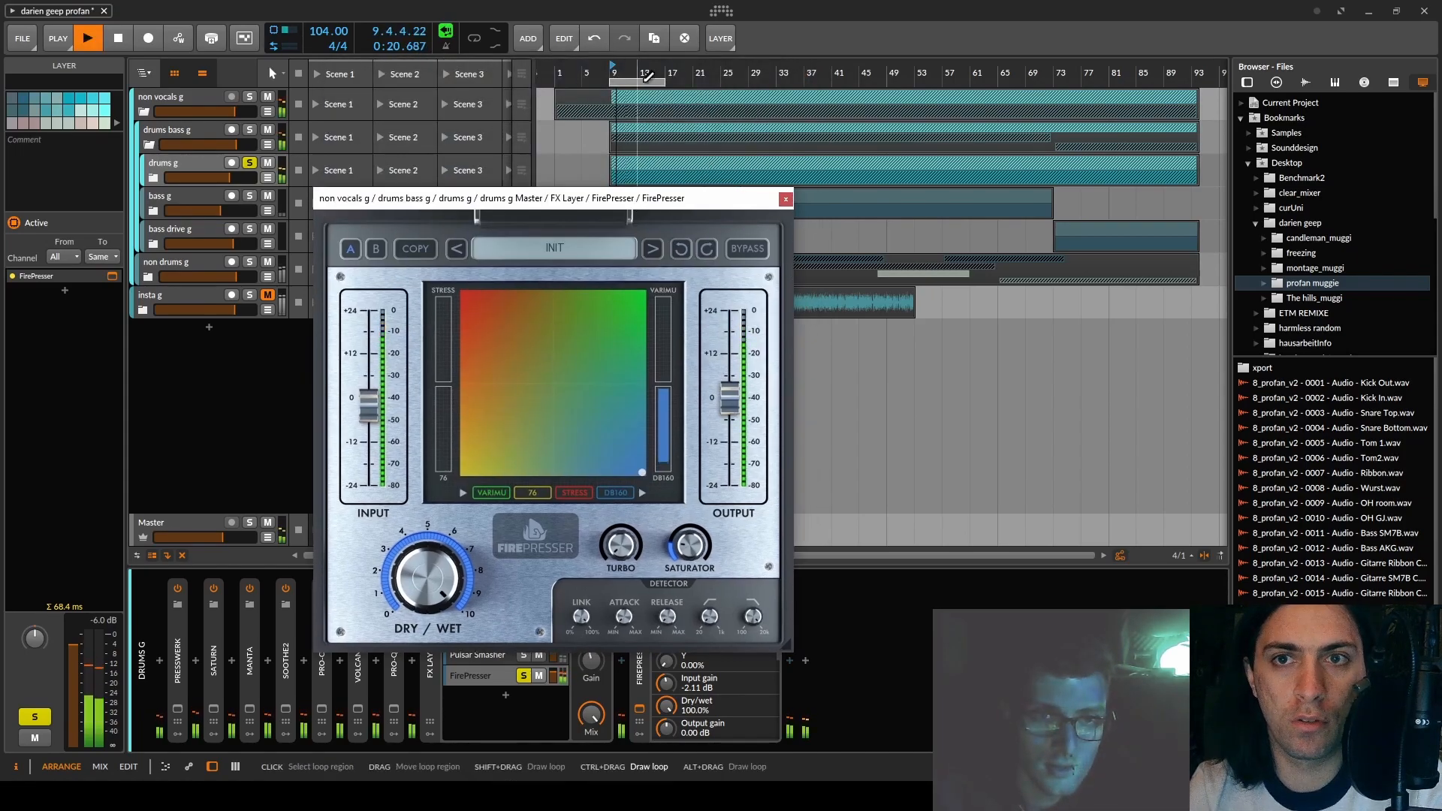
scroll(616, 84, "up", 6)
left_click_drag(630, 78, 699, 78)
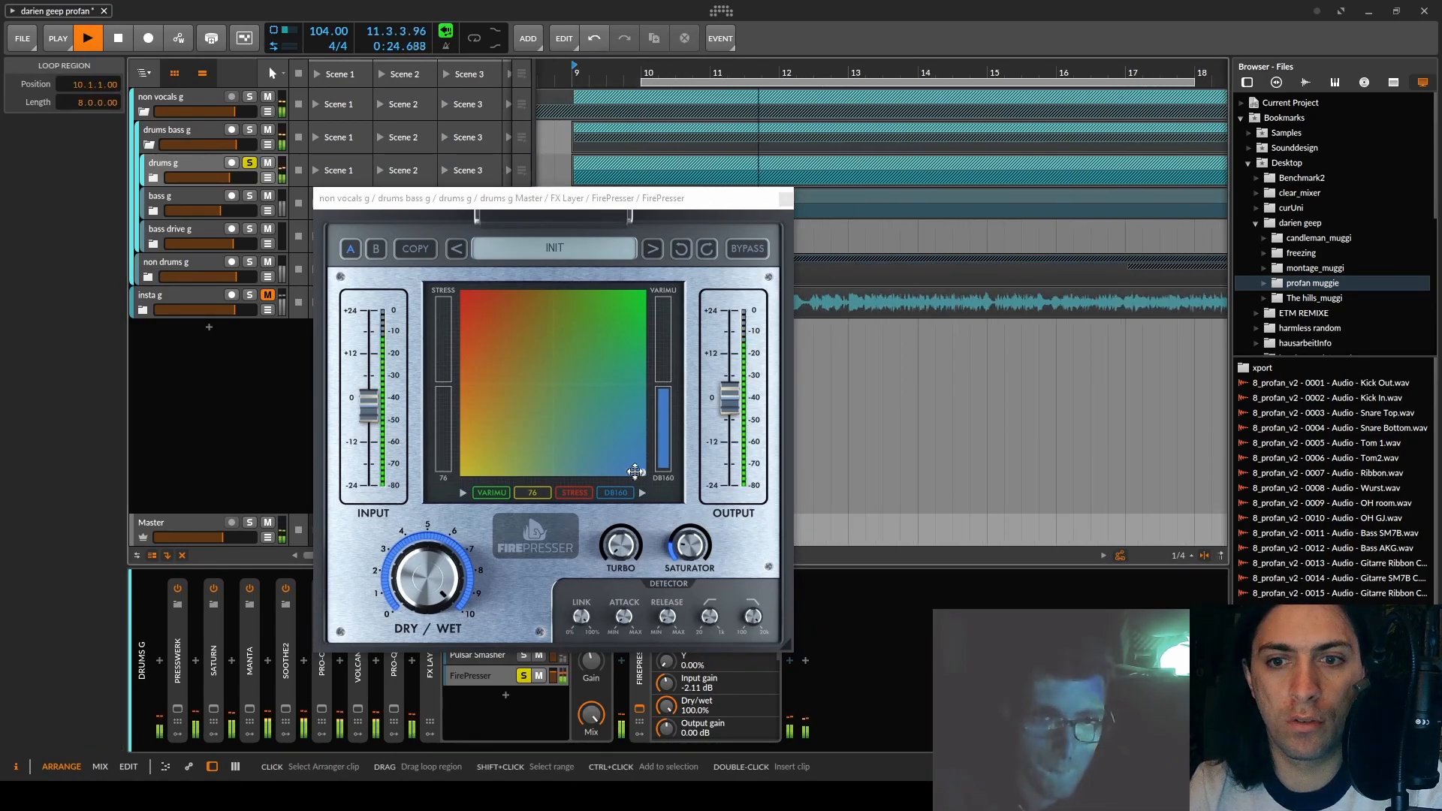
left_click_drag(586, 400, 877, 240)
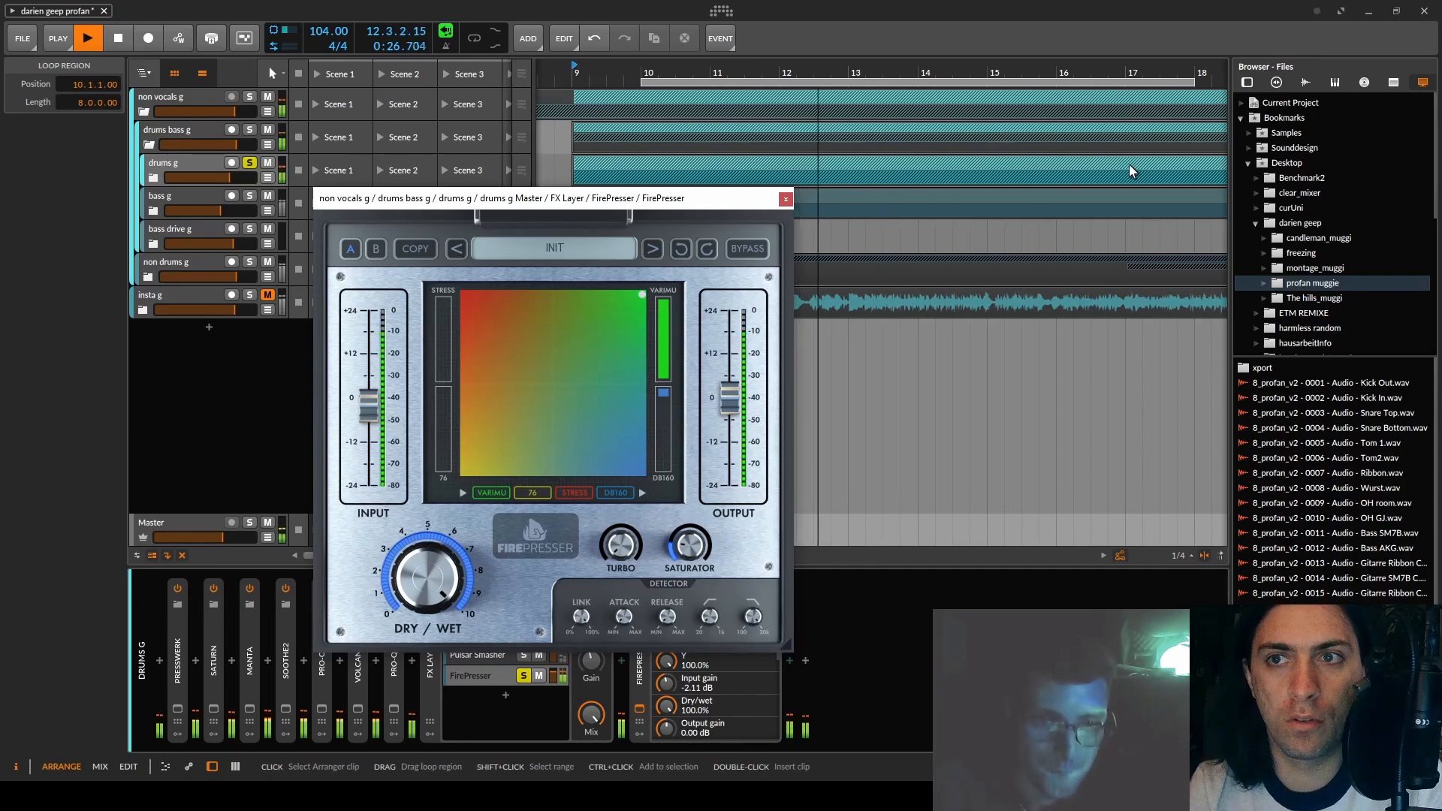
left_click(1194, 82)
left_click_drag(1194, 82, 918, 82)
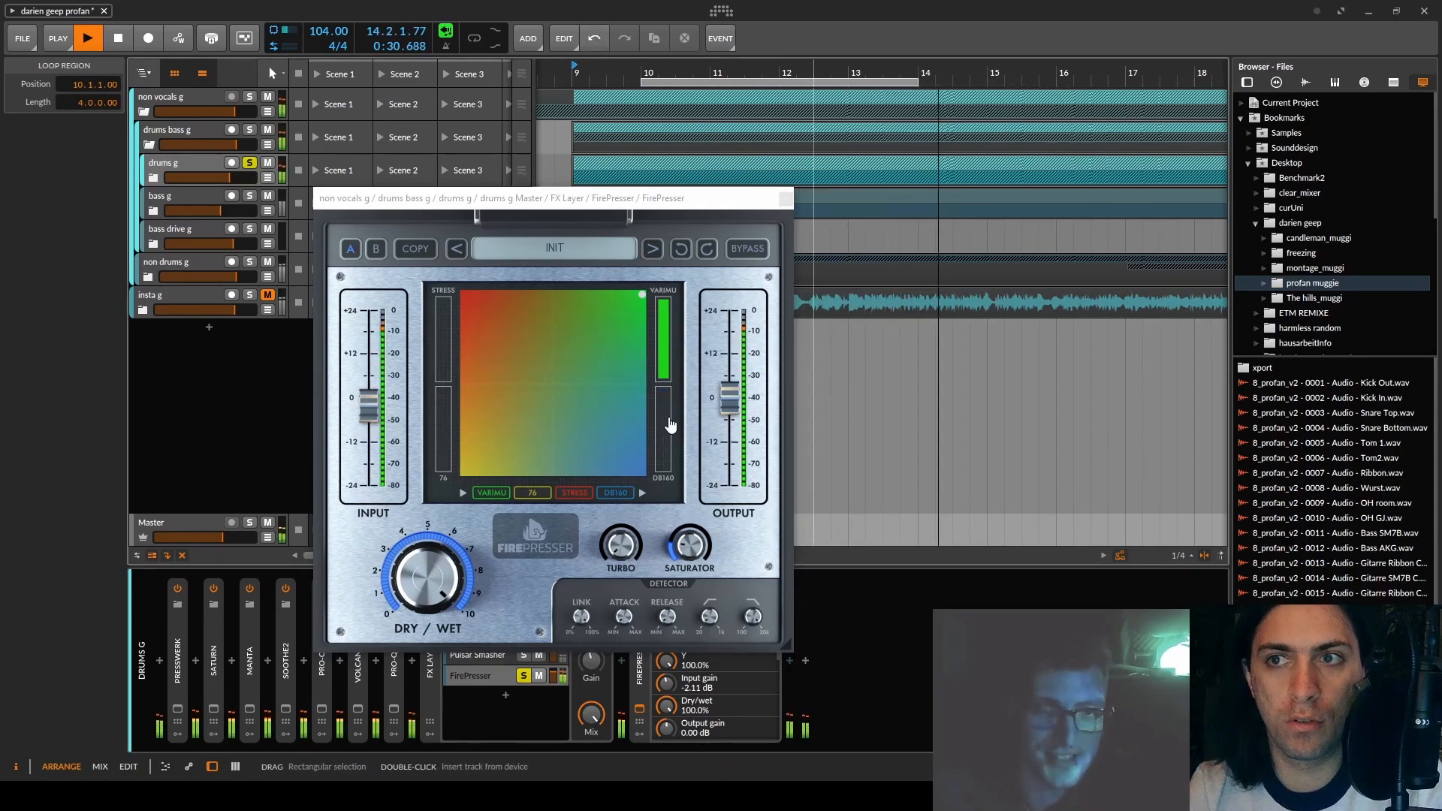
left_click(474, 39)
key("space")
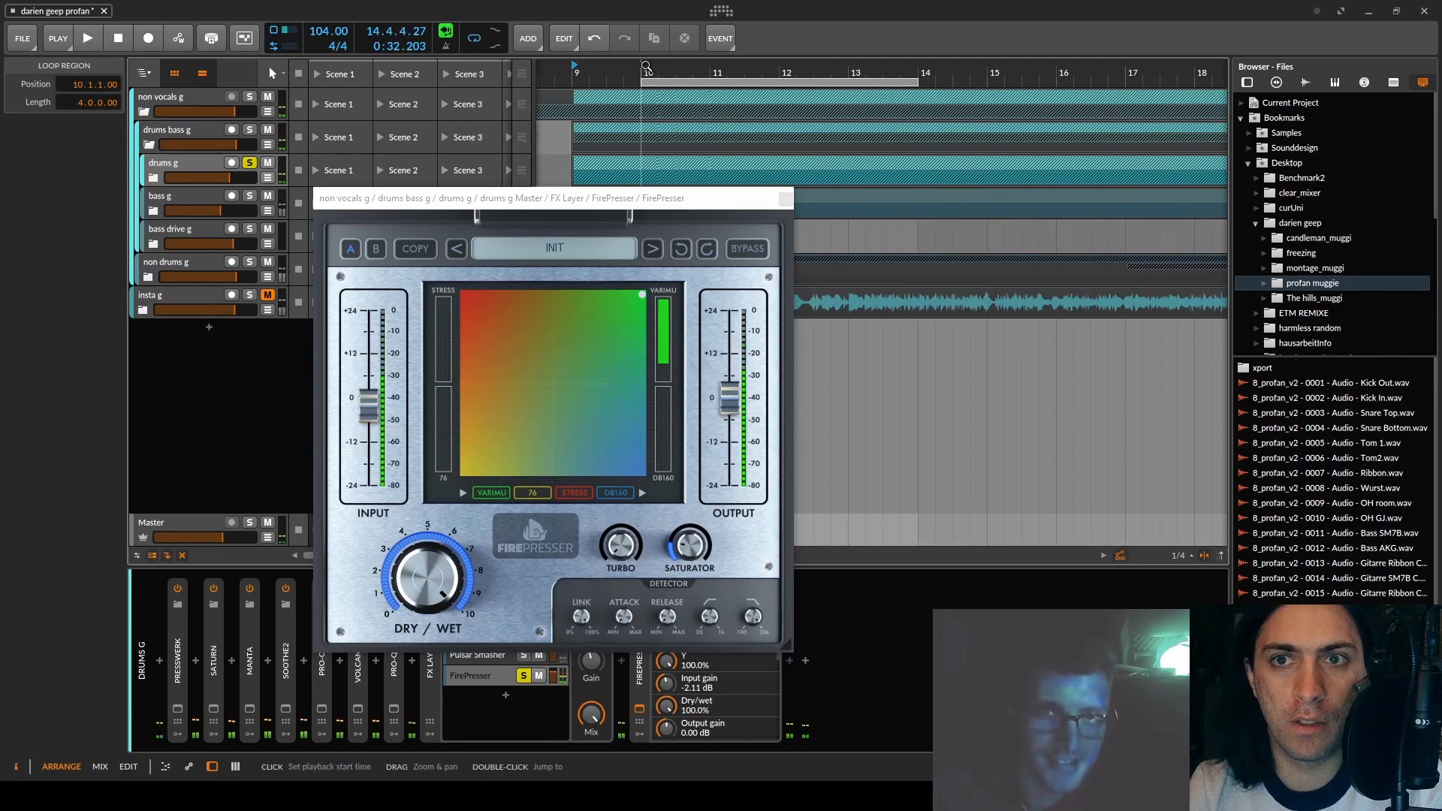
- Move the blend point to the 76 corner, place 76 ahead of VARIMU in the compressor order, and audition the drums
left_click_drag(642, 294, 464, 473)
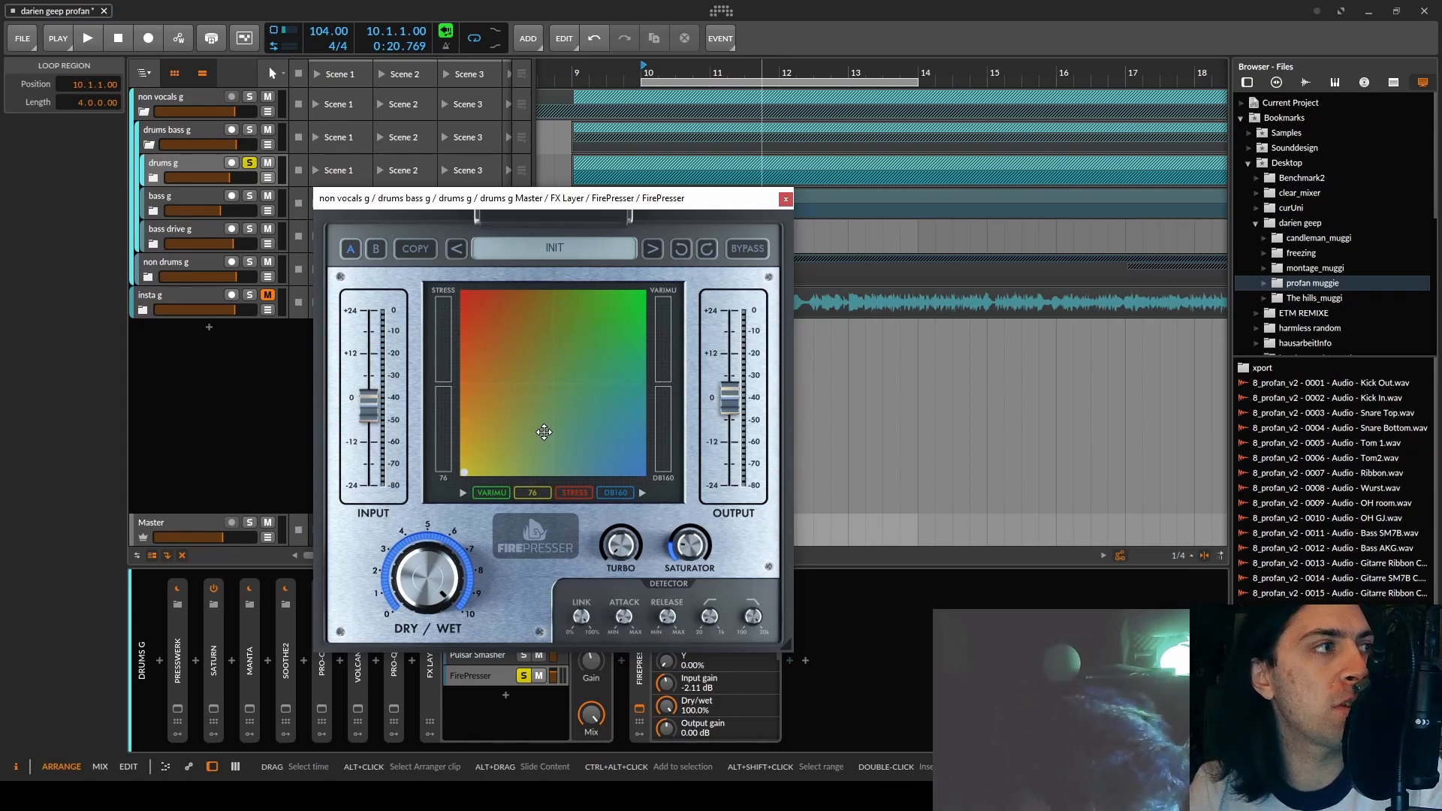
key("space")
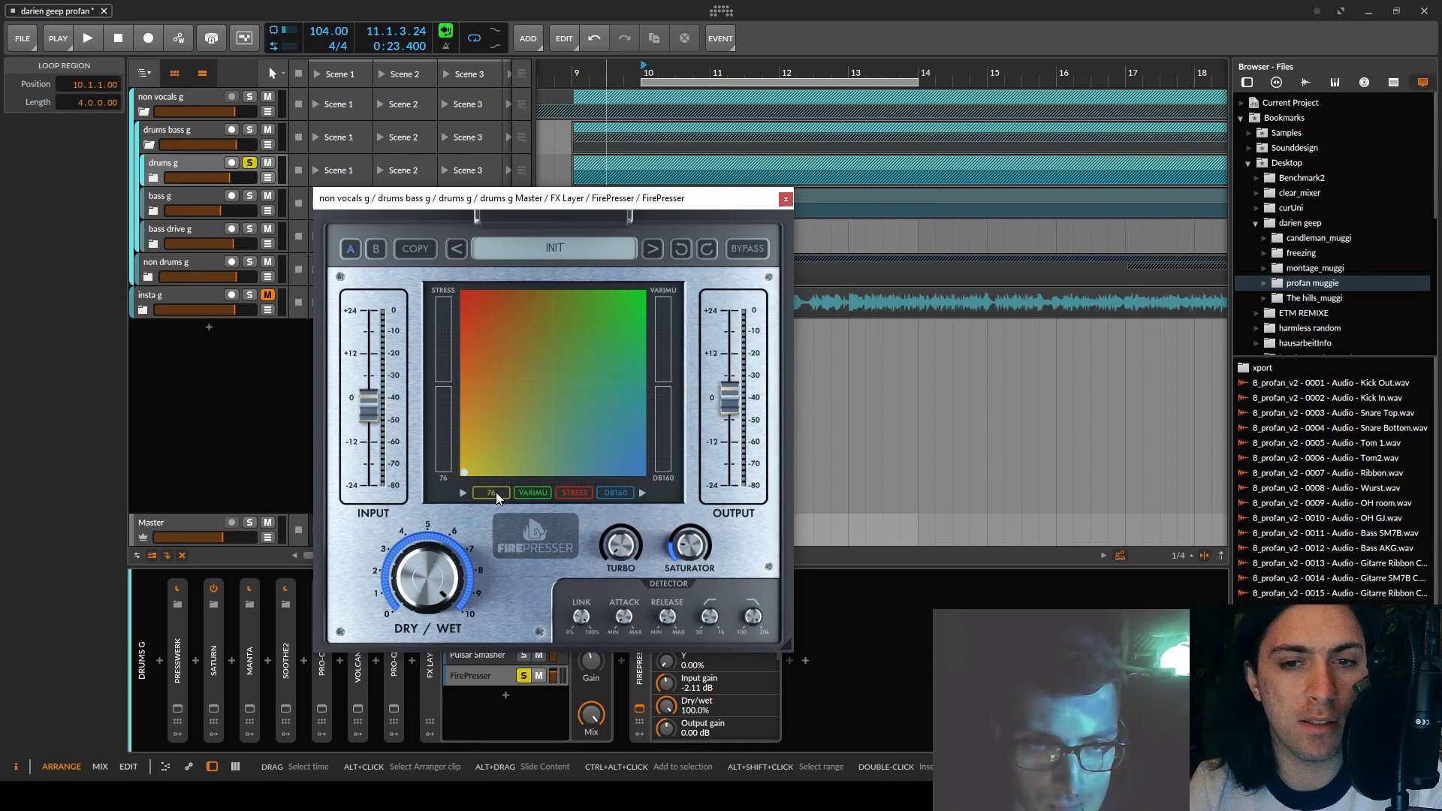
key("space")
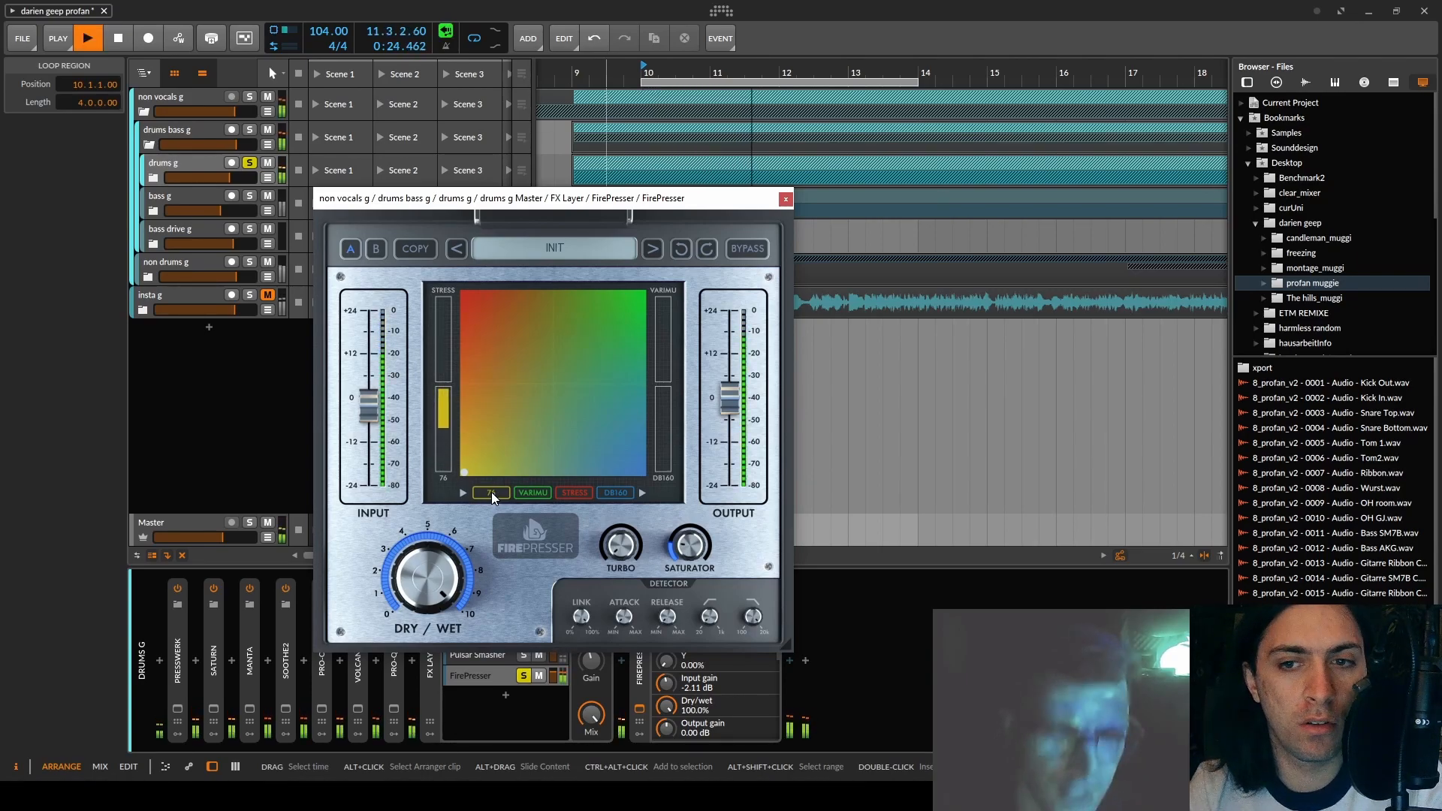
key("space")
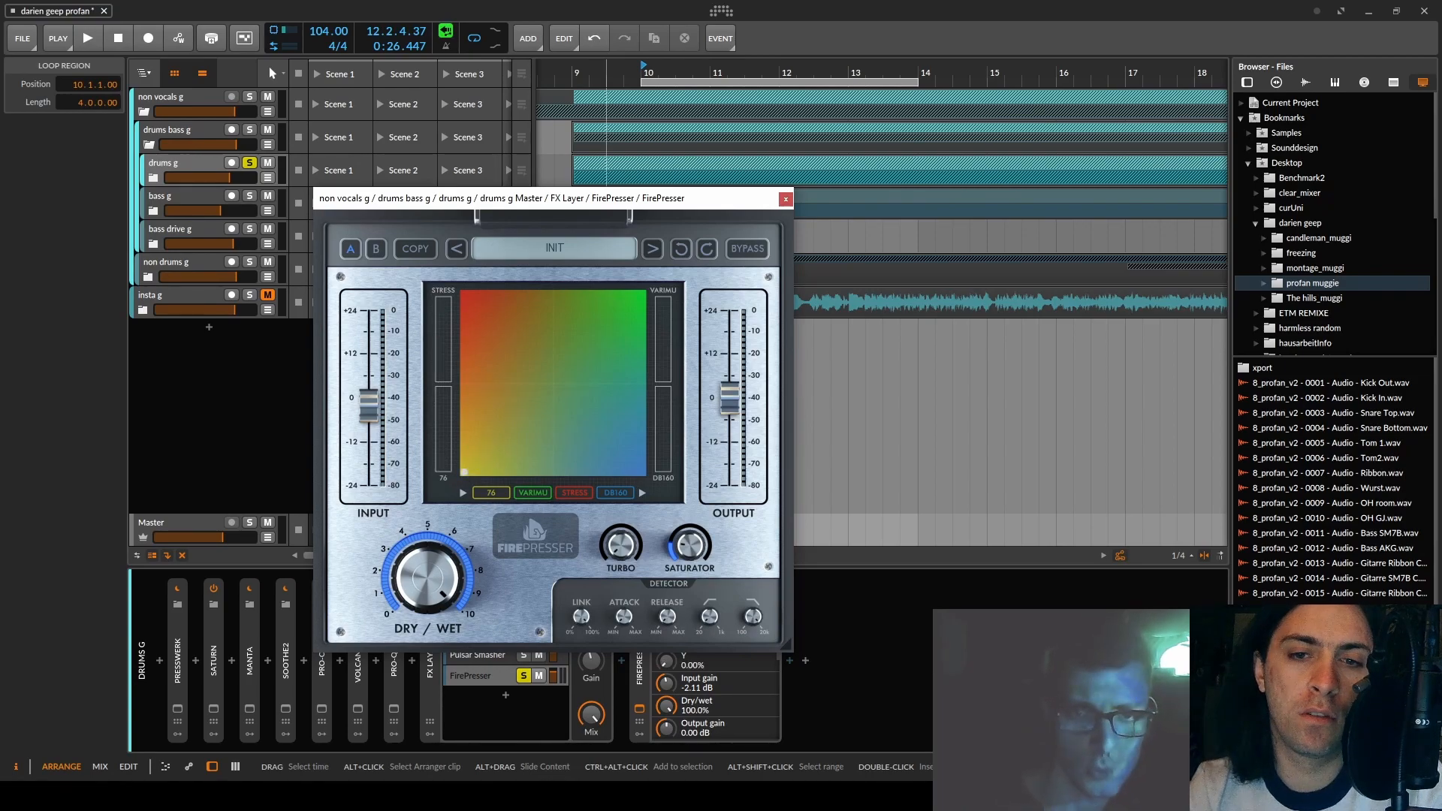
- Dismiss the blend point's numeric value entry and place the point midway between STRESS and 76 with Y at 48.9%
double_click(462, 473)
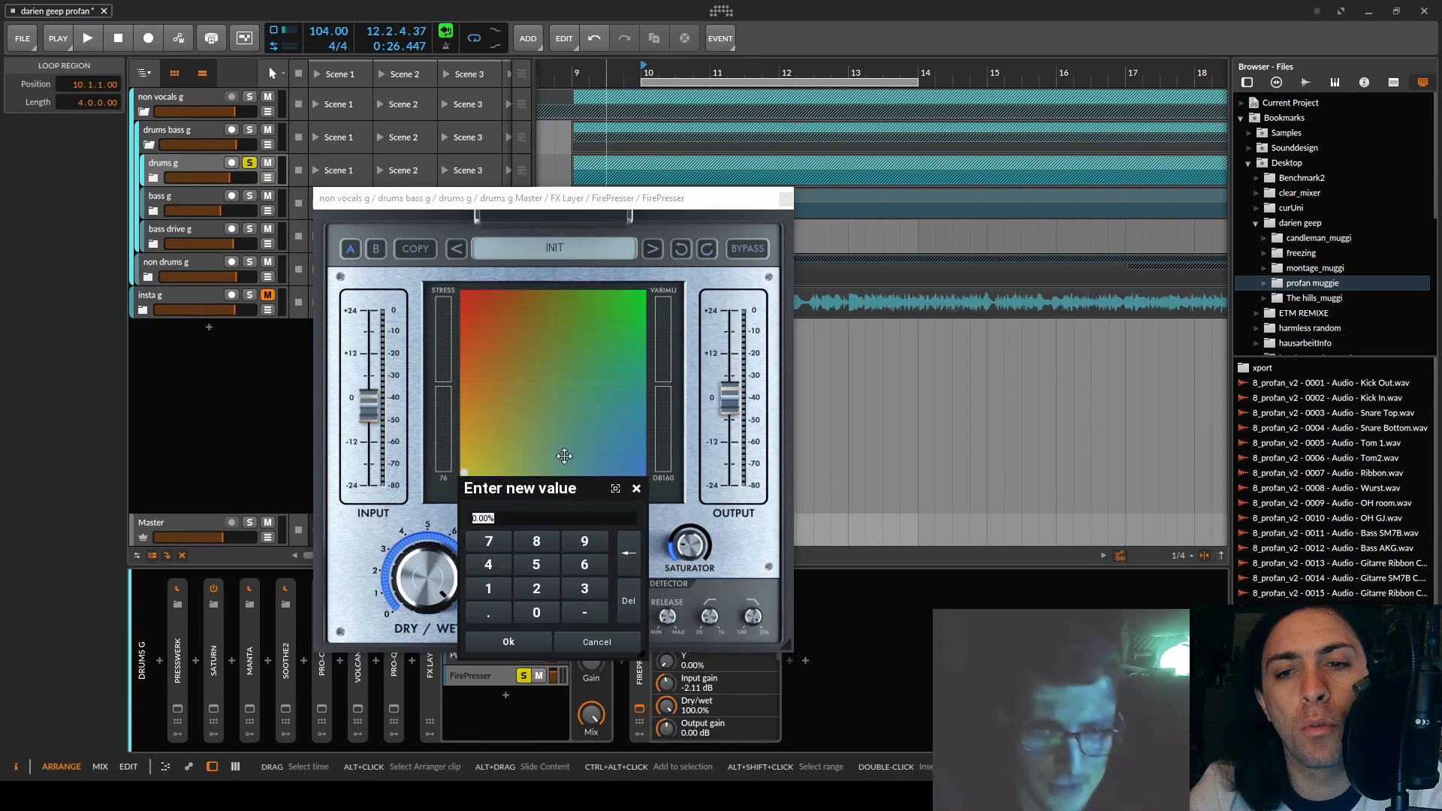
left_click(637, 489)
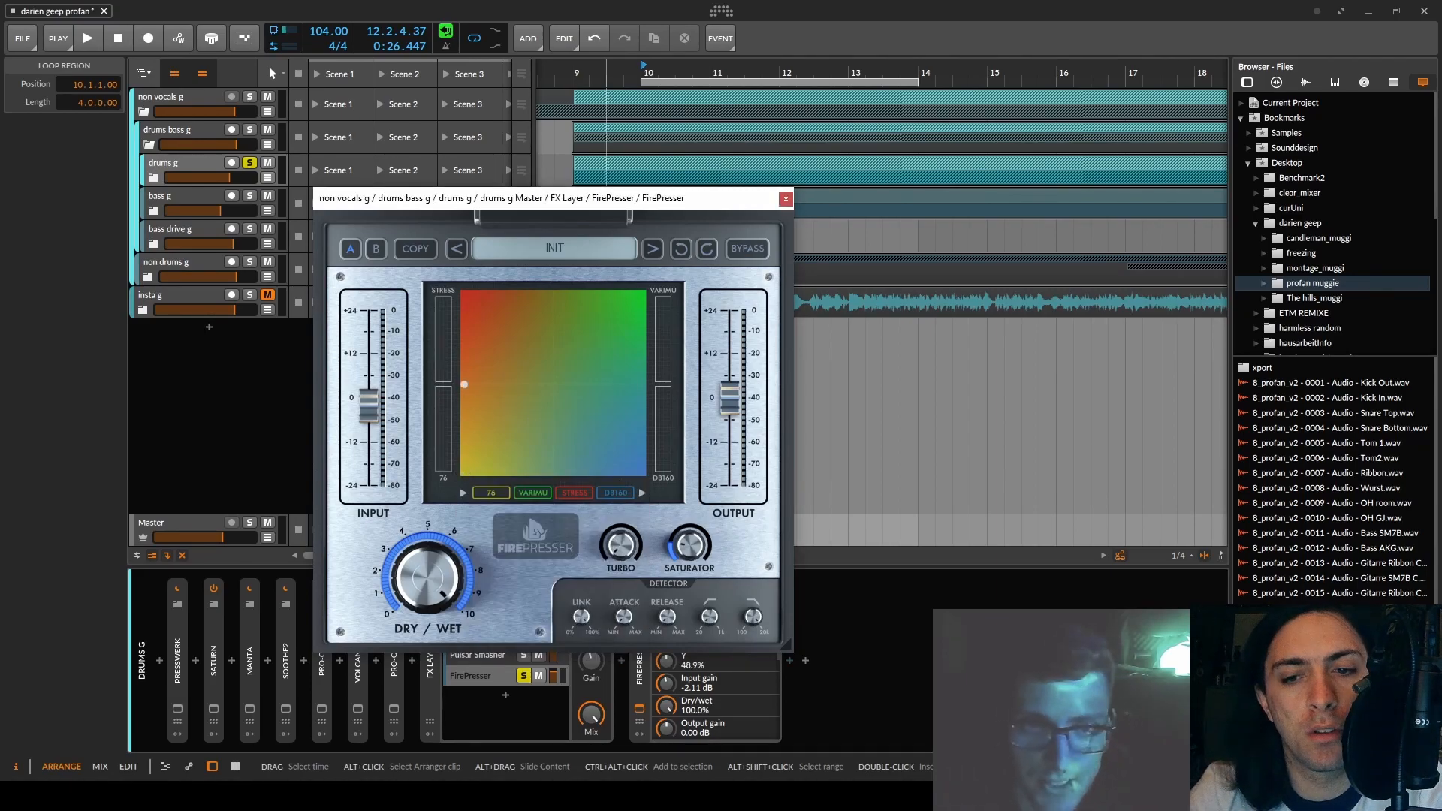
left_click_drag(464, 383, 464, 385)
left_click_drag(465, 477, 464, 477)
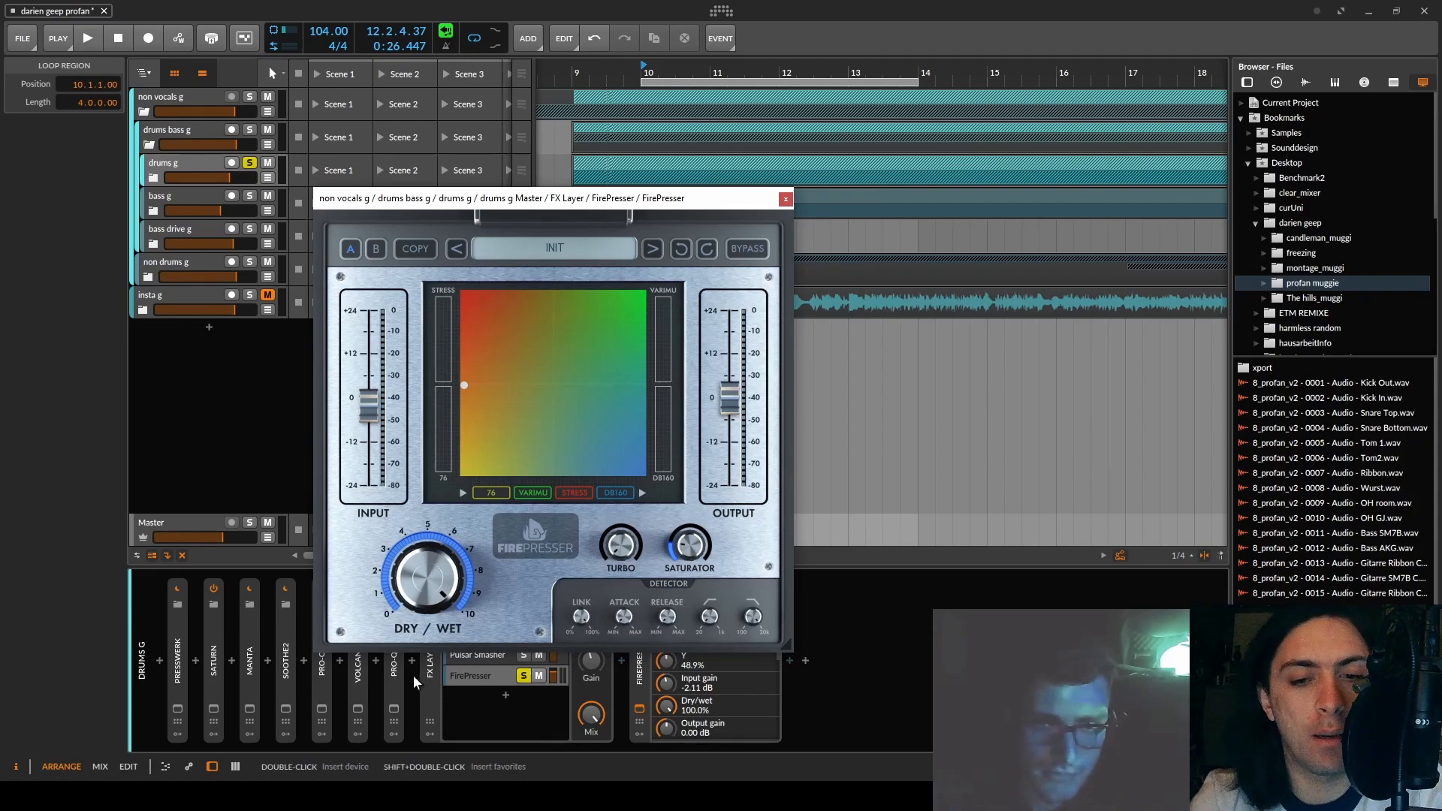
- Switch to the browser and read the key features on the FirePresser product page at Plugin Boutique
left_click(369, 796)
scroll(302, 222, "down", 12)
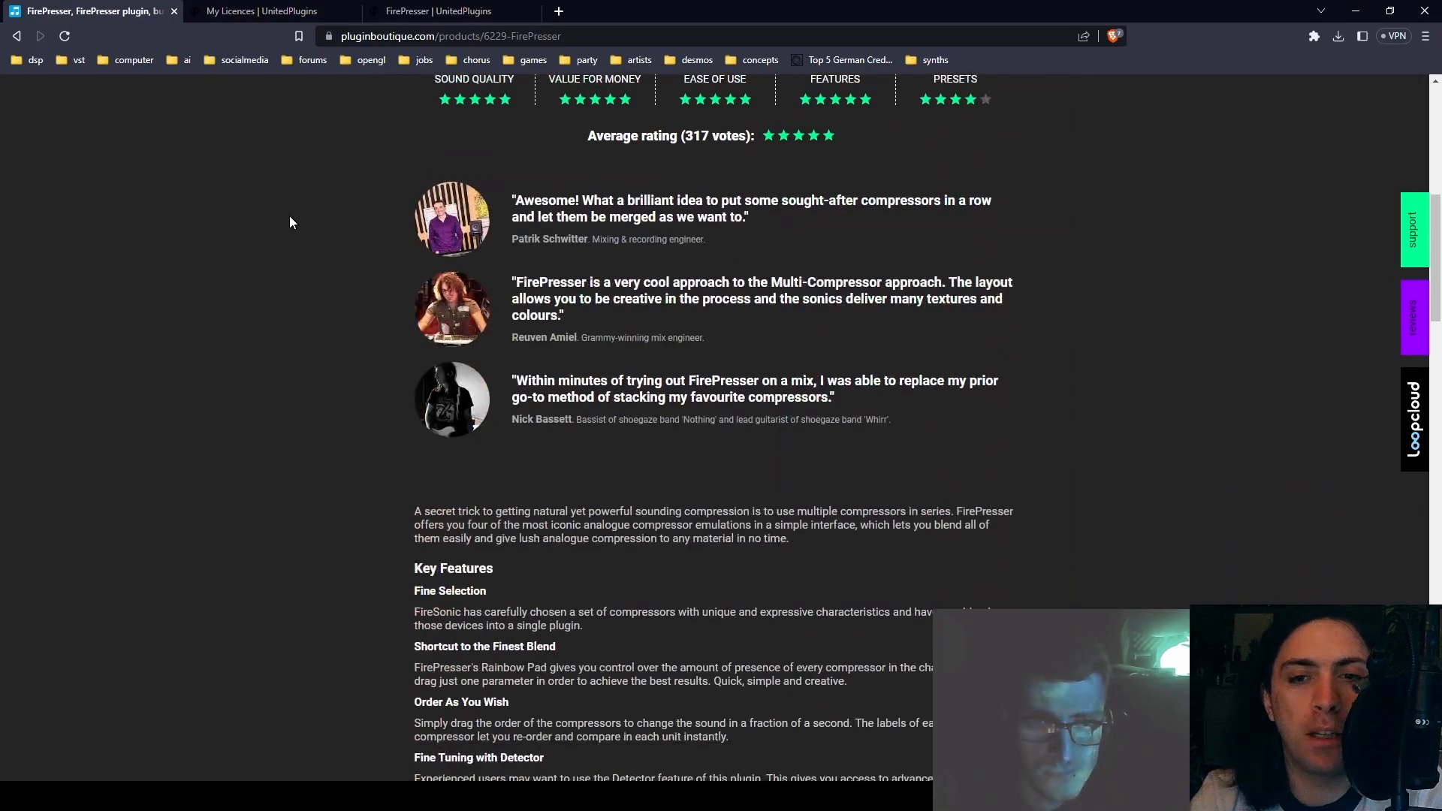
scroll(289, 222, "down", 8)
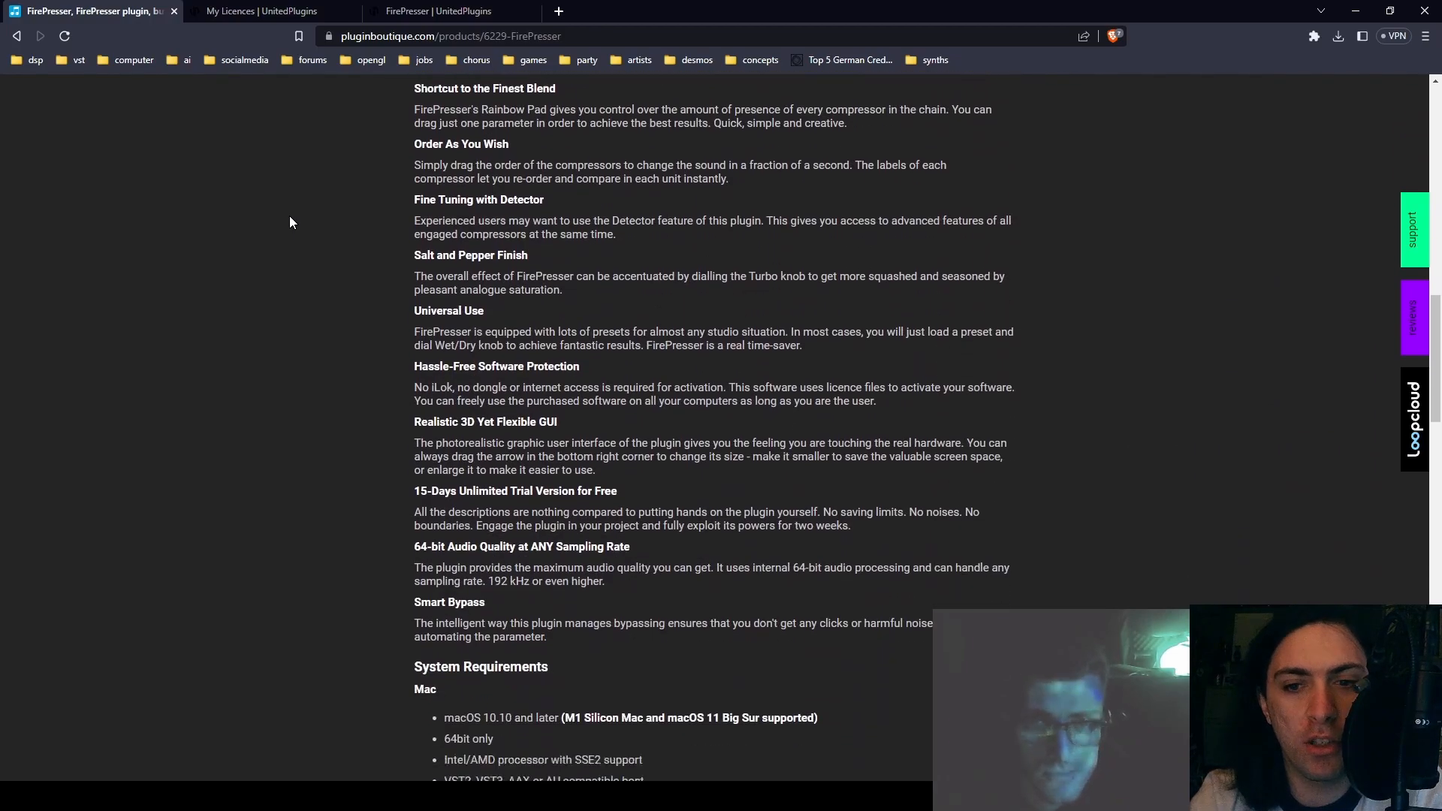
- Reread the testimonials, key features and system requirements on the FirePresser product page at a larger page zoom
scroll(290, 223, "up", 10)
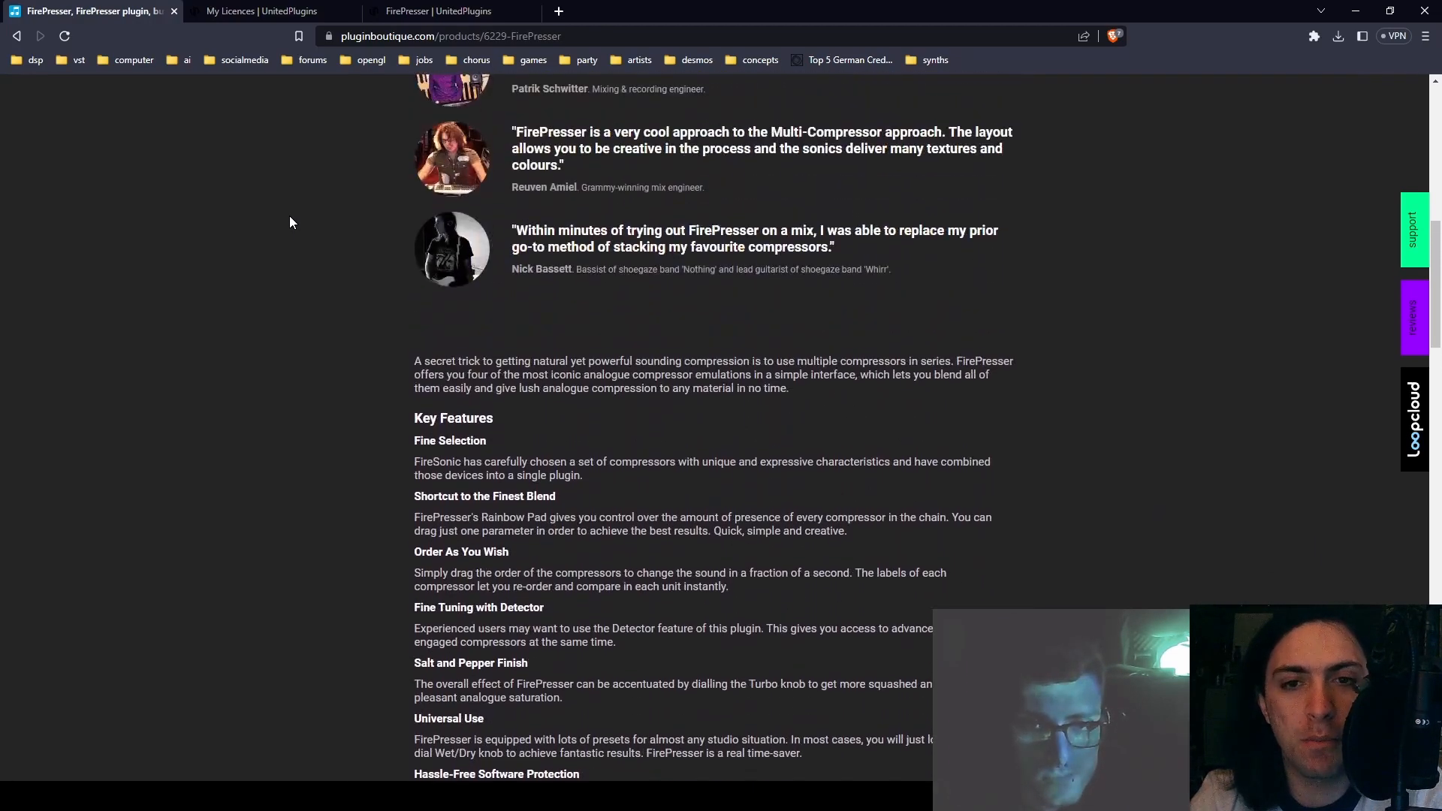
middle_click(290, 223)
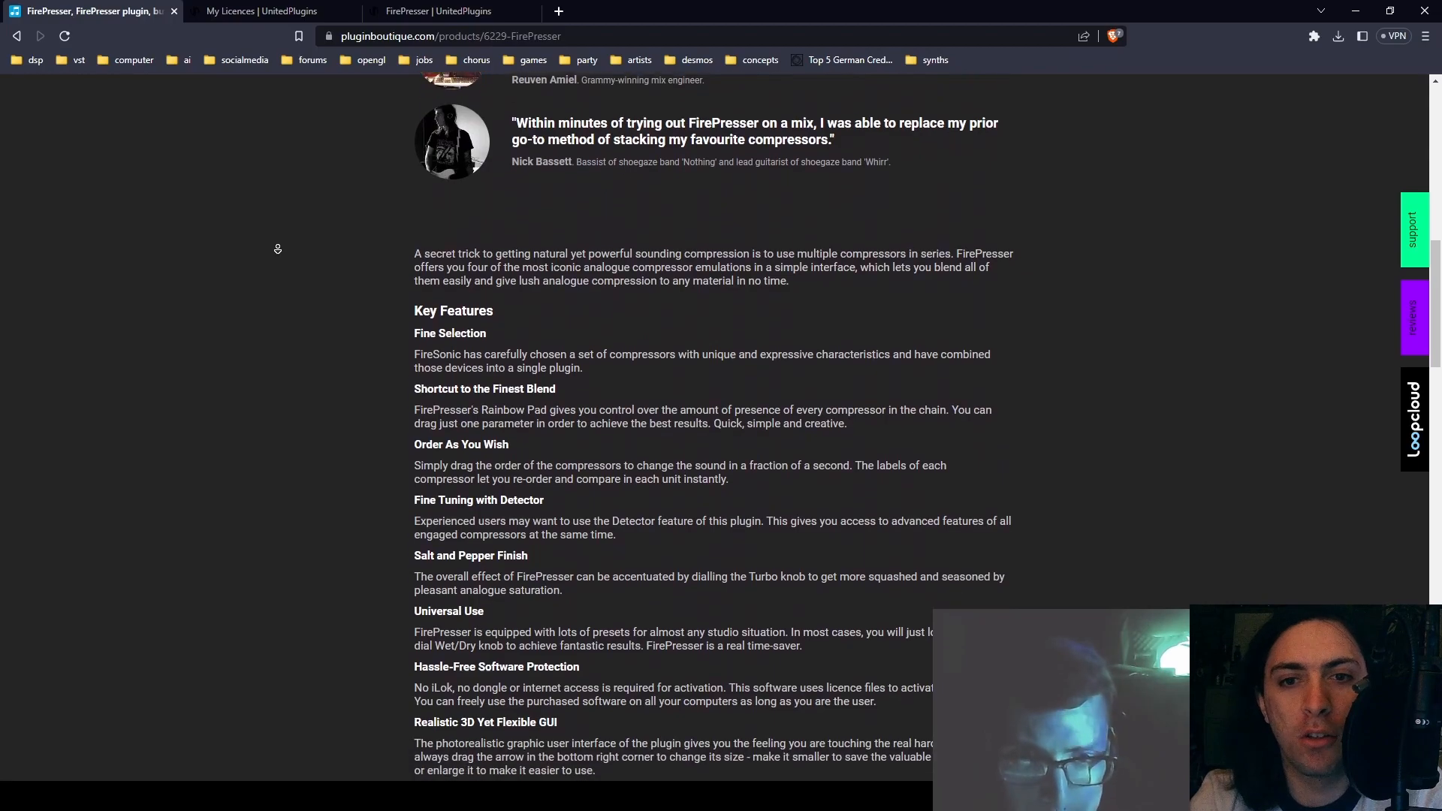
middle_click(298, 227)
scroll(299, 224, "down", 10)
scroll(294, 234, "up", 15)
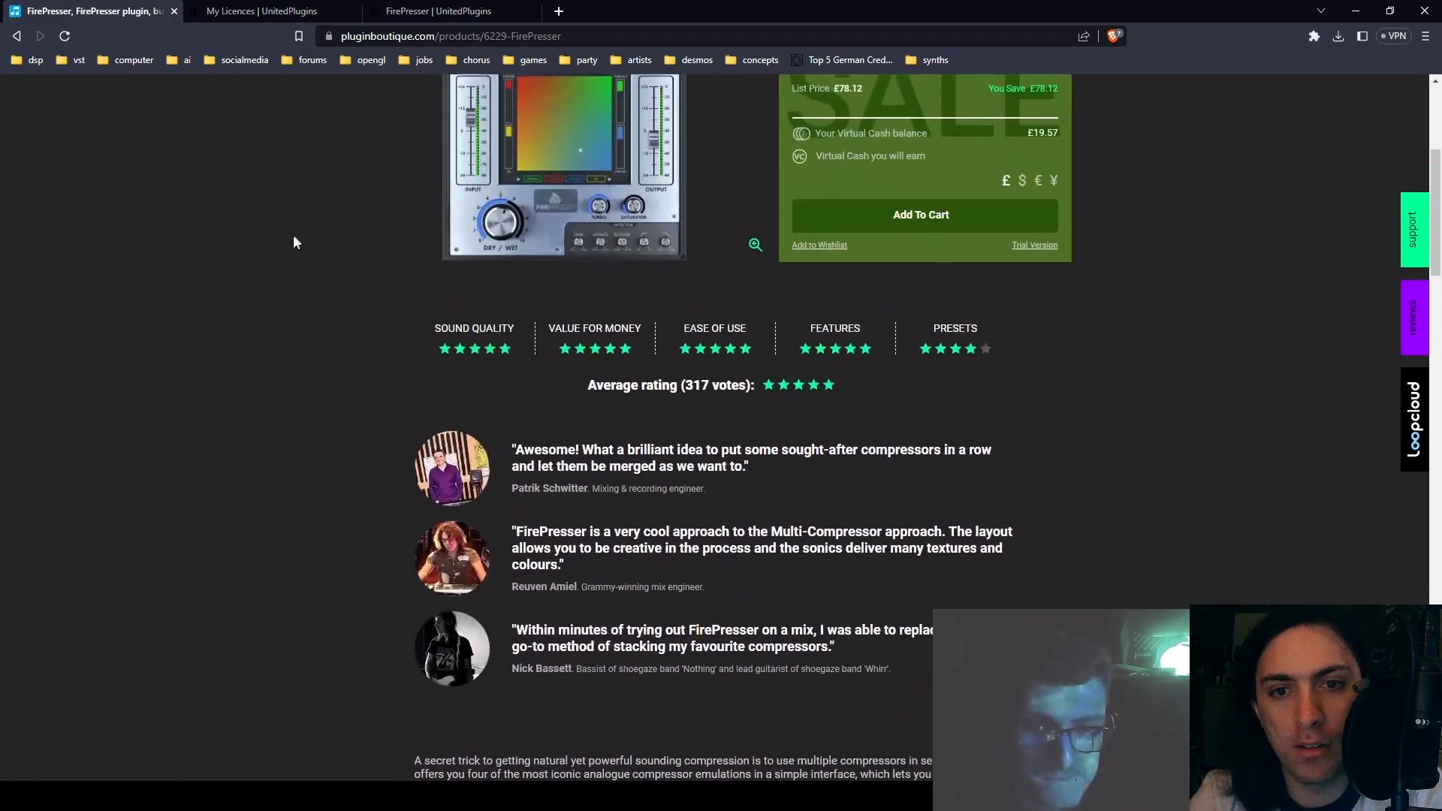
scroll(294, 238, "up", 2)
scroll(294, 237, "down", 10)
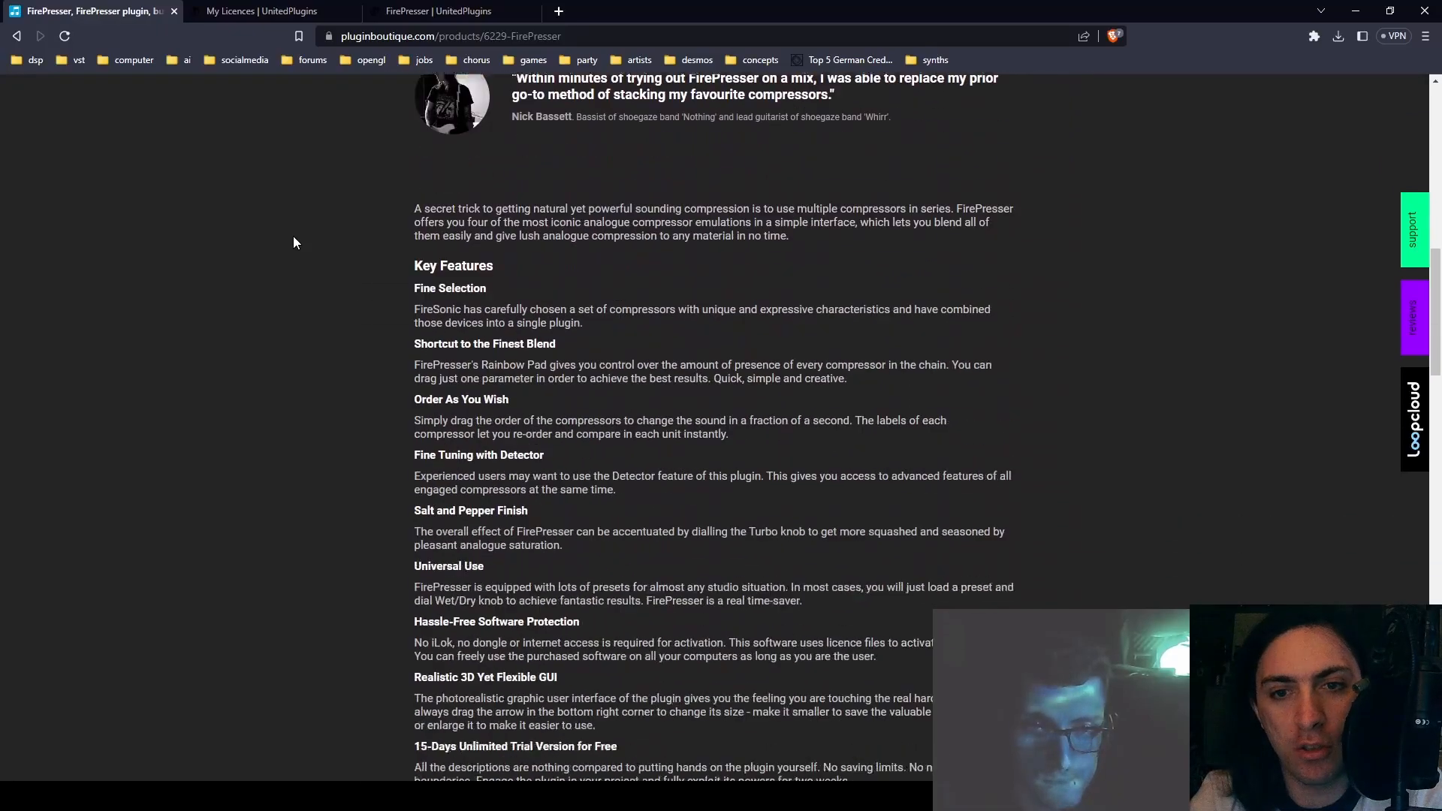
scroll(294, 237, "up", 1)
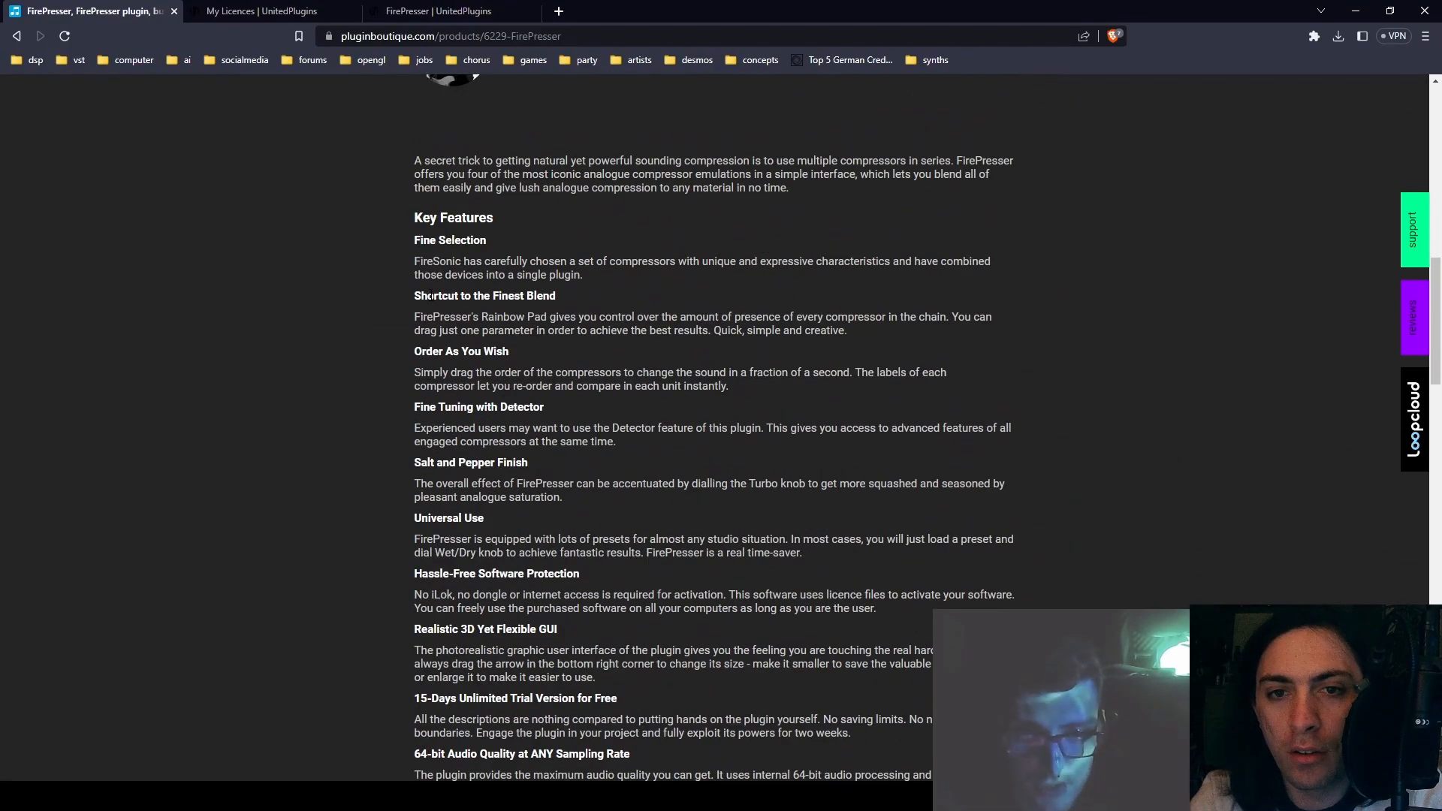
scroll(432, 296, "up", 2, "ctrl")
scroll(323, 328, "down", 3)
scroll(322, 328, "down", 4)
scroll(323, 328, "down", 4)
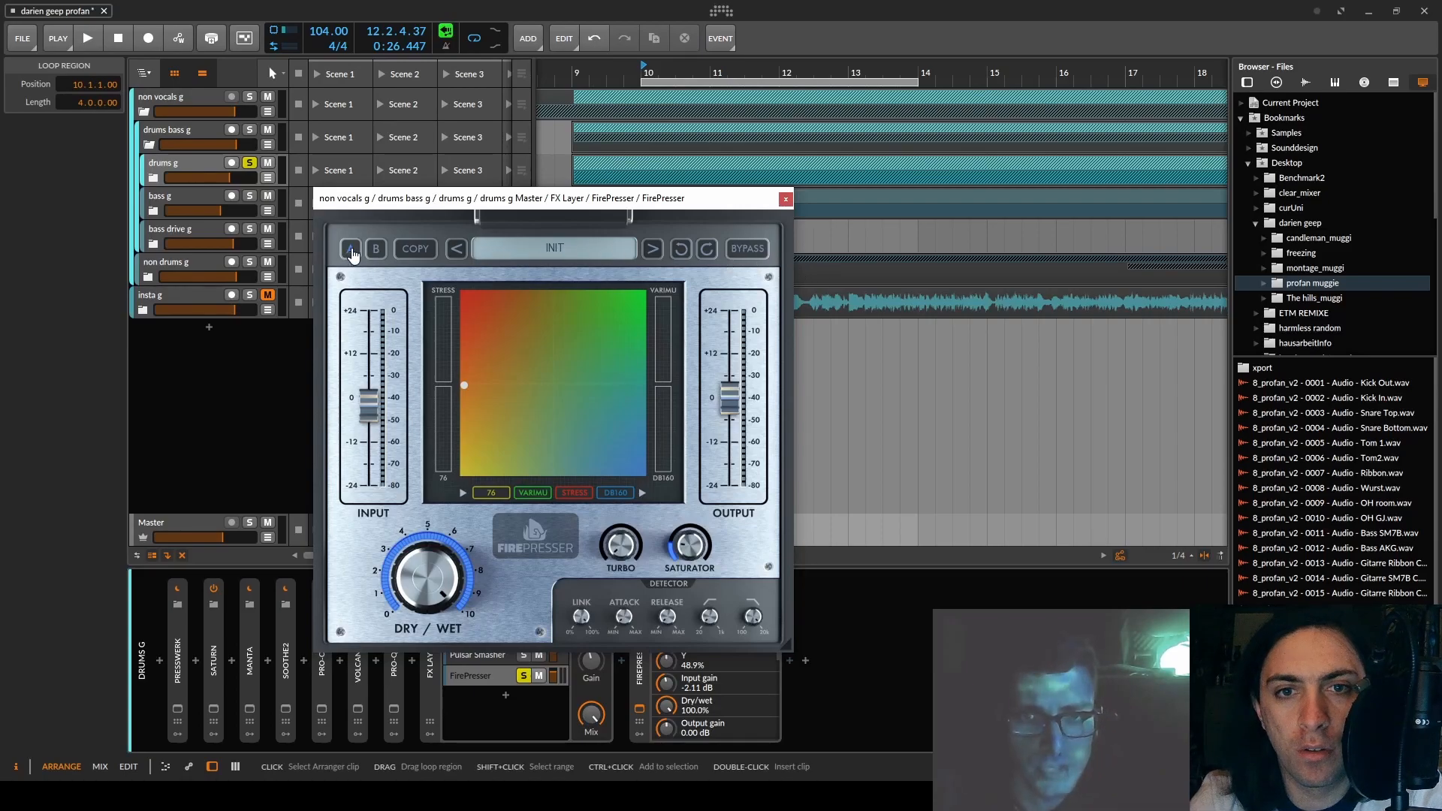
- Switch back to Bitwig Studio and look over FirePresser's preset folders, closing the preset window without loading anything
left_click(525, 249)
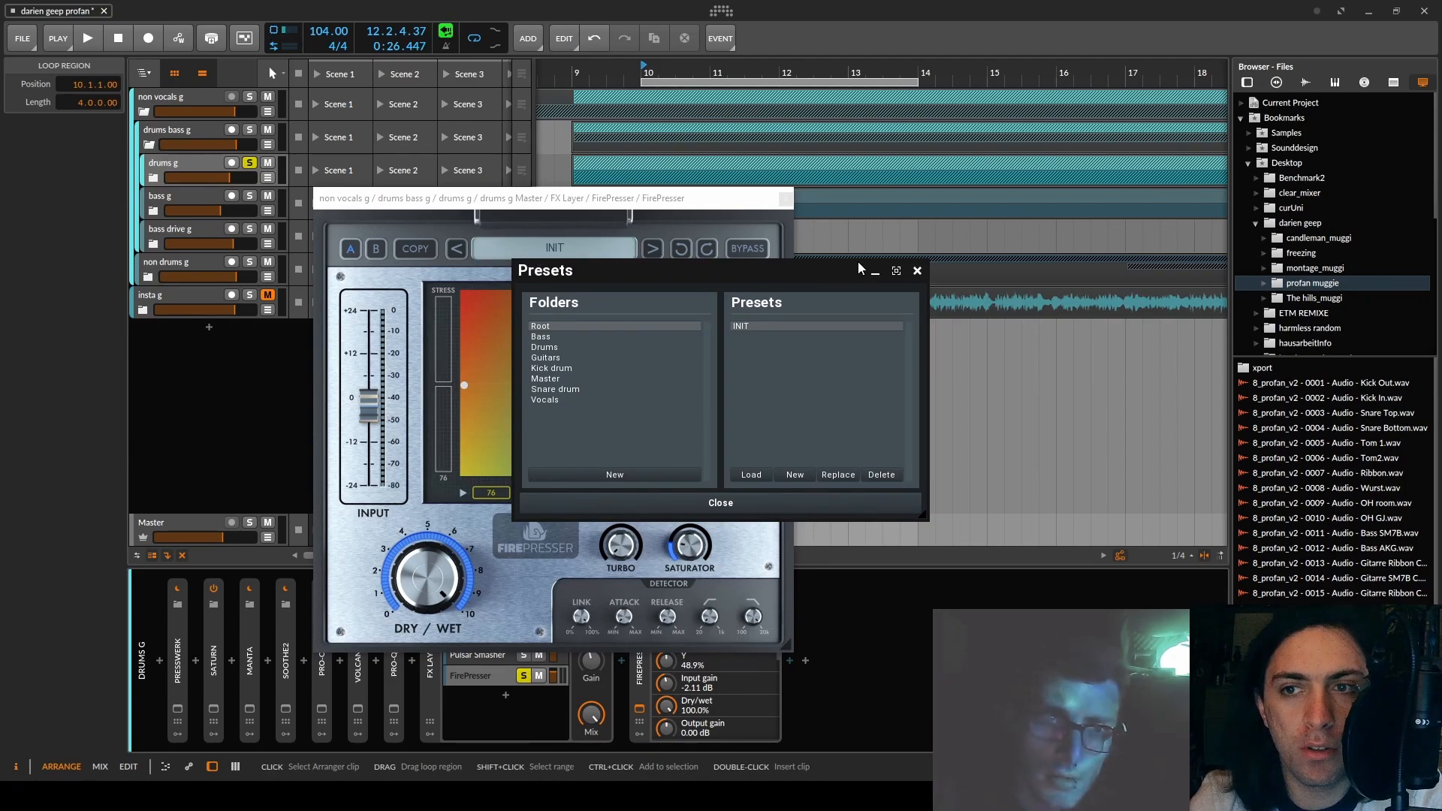
mouse_move(864, 260)
left_mouse_down()
mouse_move(873, 248)
mouse_move(853, 247)
mouse_move(852, 263)
left_mouse_up()
left_click(917, 271)
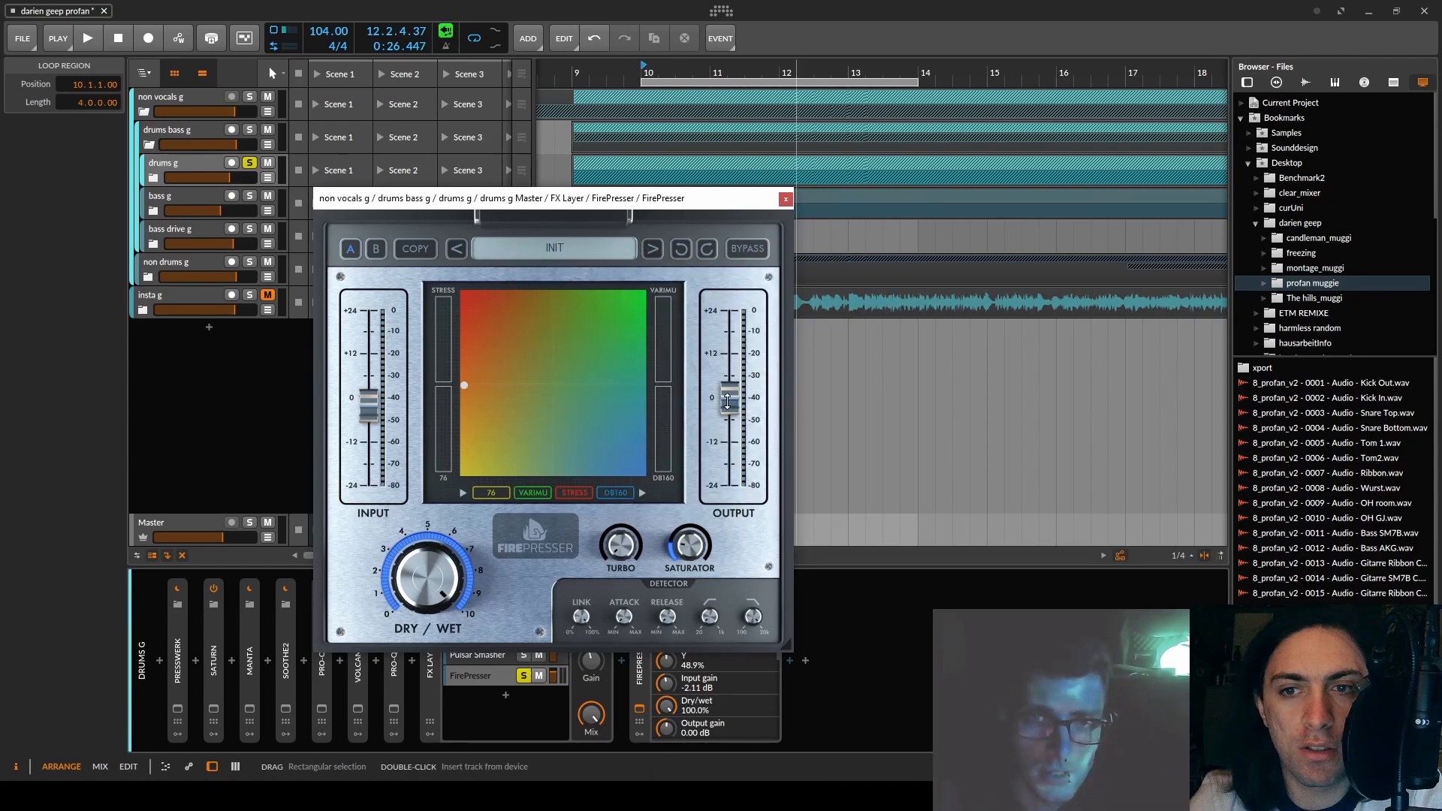
- Dismiss the output gain's numeric value entry and enlarge the FirePresser window slightly
double_click(727, 400)
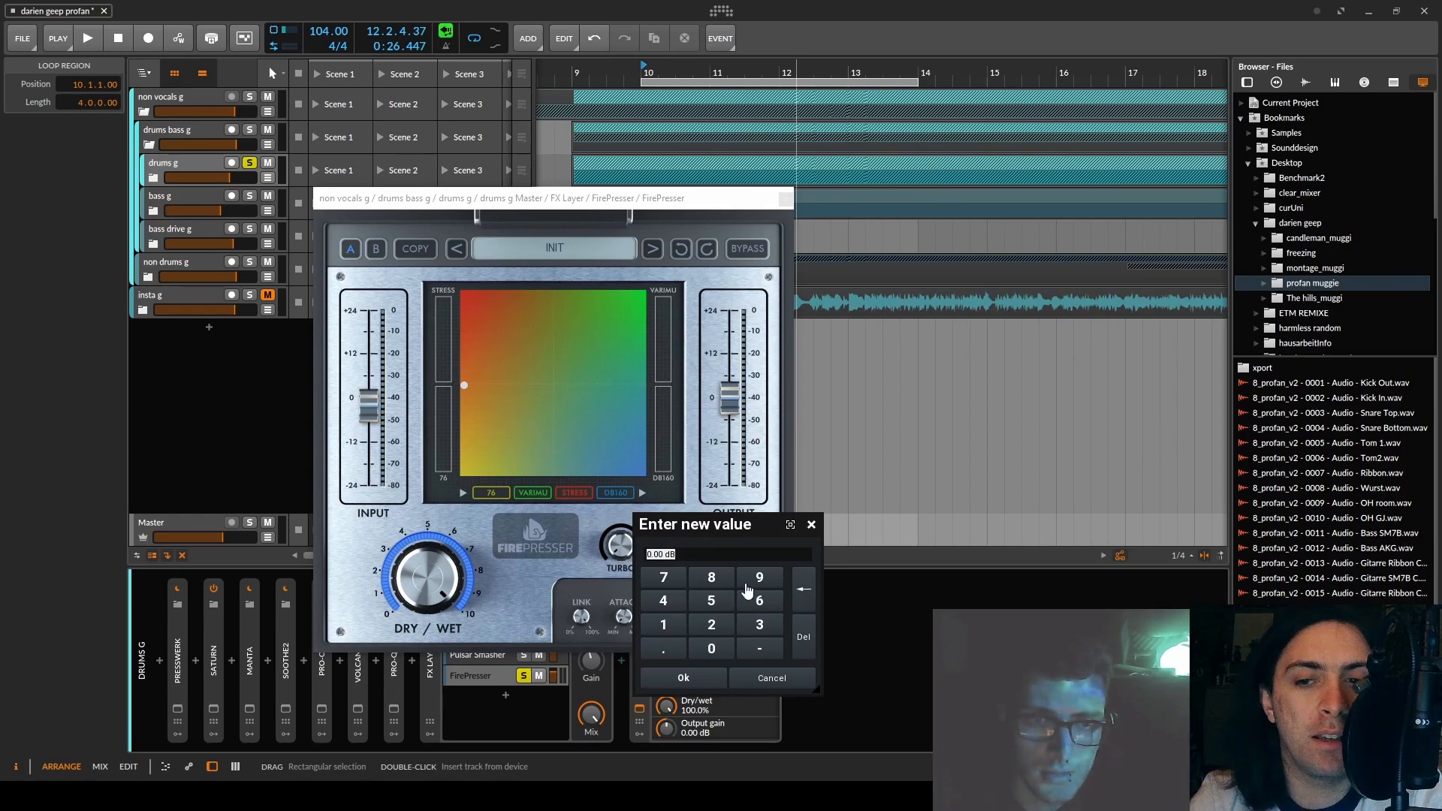
left_click(772, 678)
mouse_move(788, 646)
left_mouse_down()
mouse_move(852, 648)
mouse_move(805, 624)
left_mouse_up()
- Switch to the browser and examine the installation instructions, price and ratings on the FirePresser product page
left_click(441, 796)
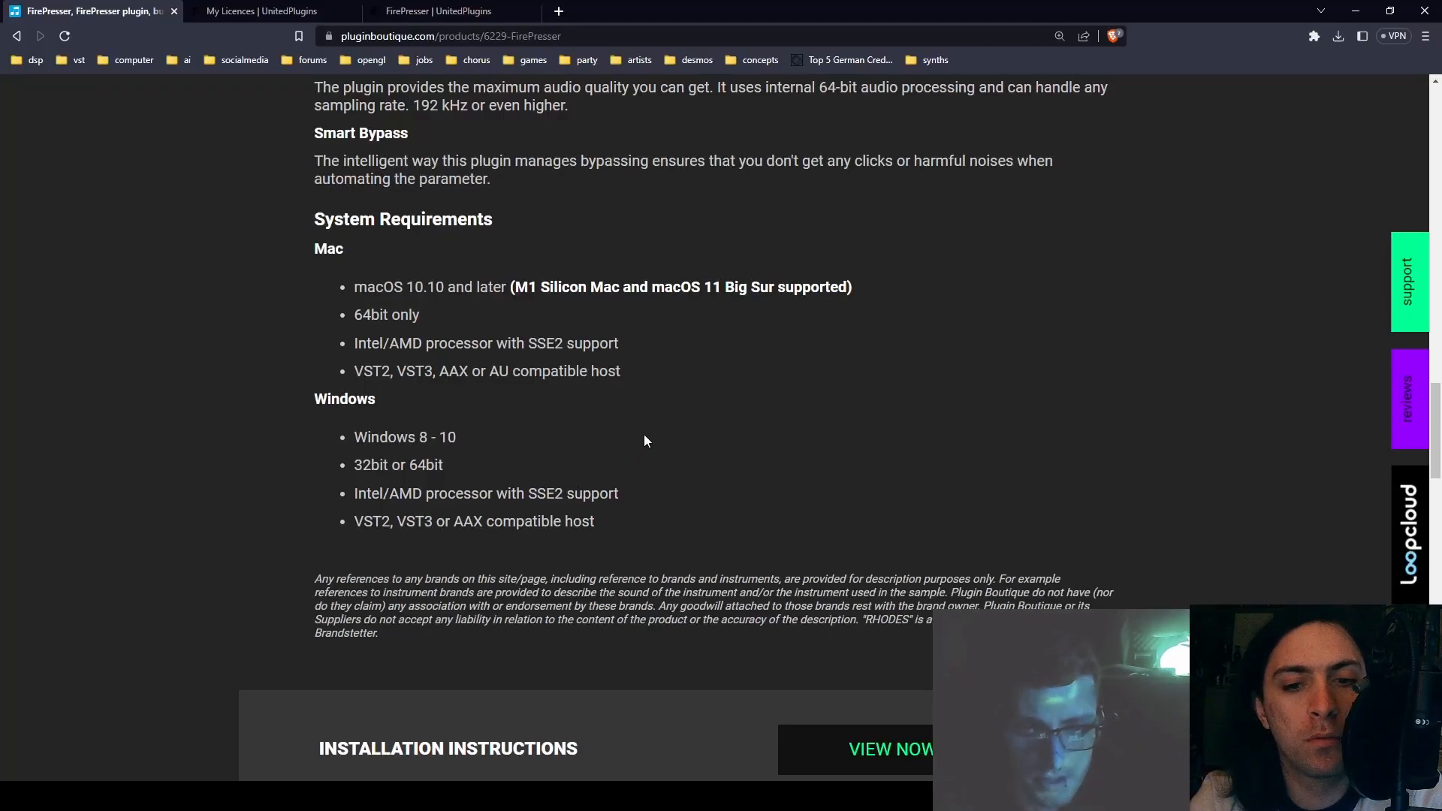
scroll(645, 440, "down", 4)
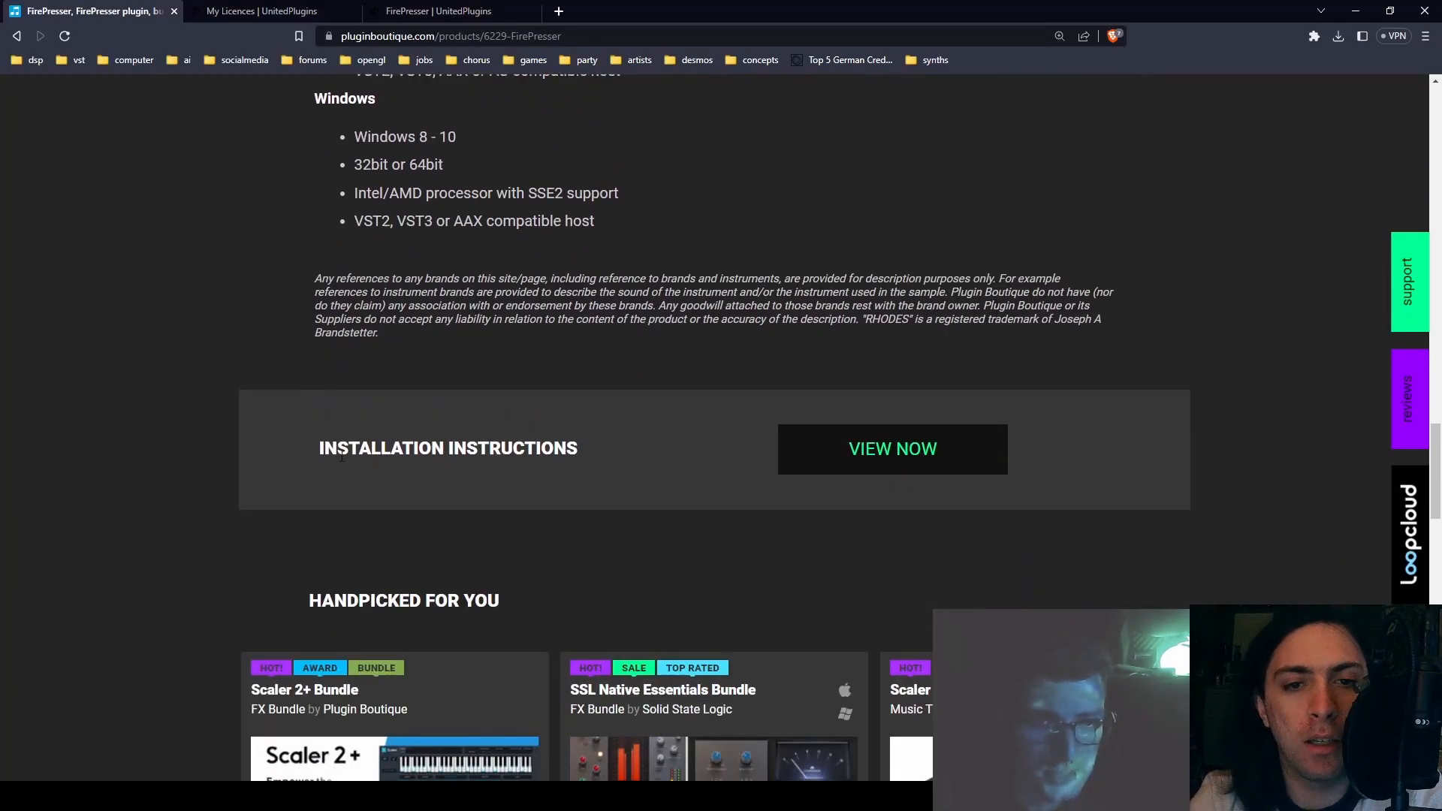
left_click(873, 460)
scroll(809, 444, "down", 3)
scroll(794, 459, "down", 10)
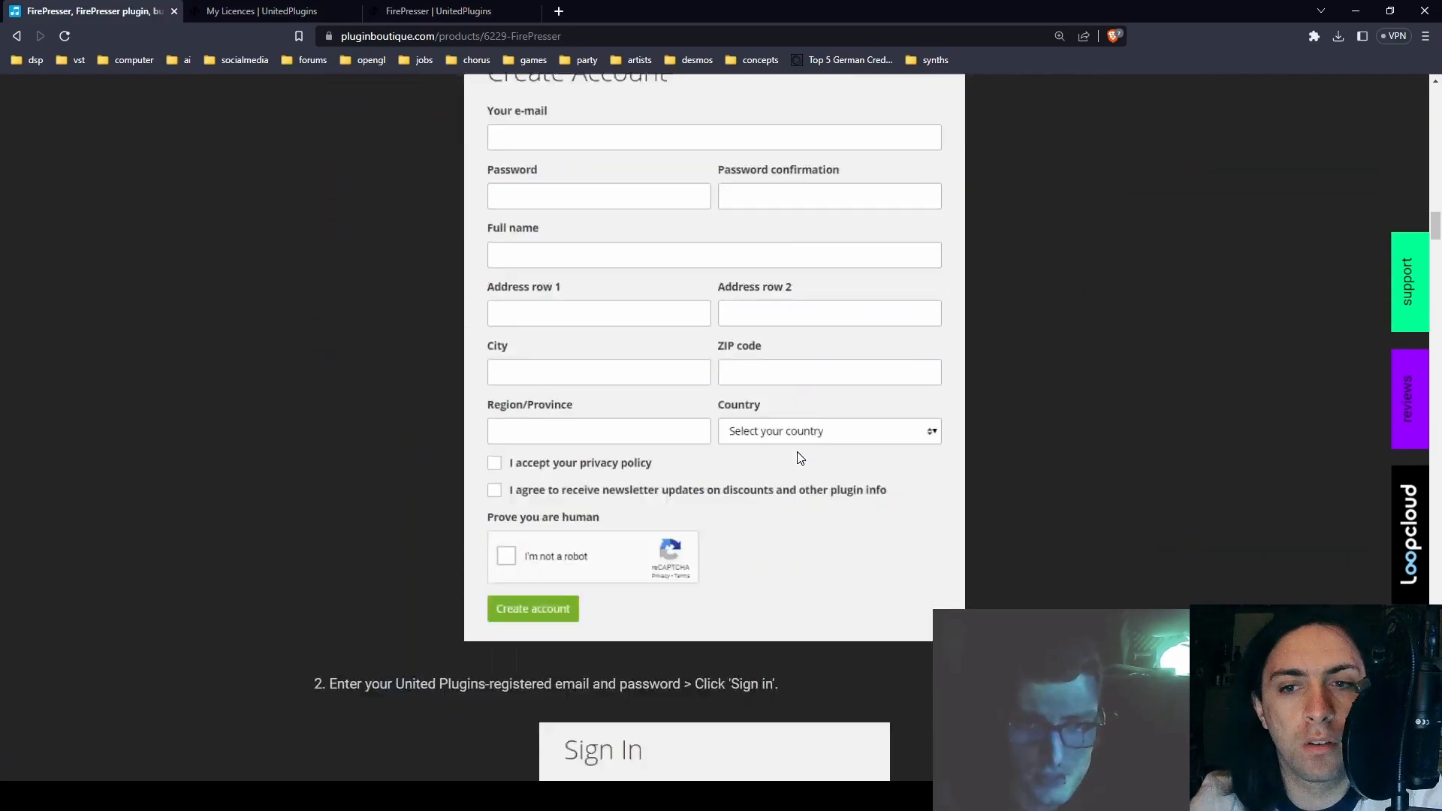
scroll(794, 459, "down", 20)
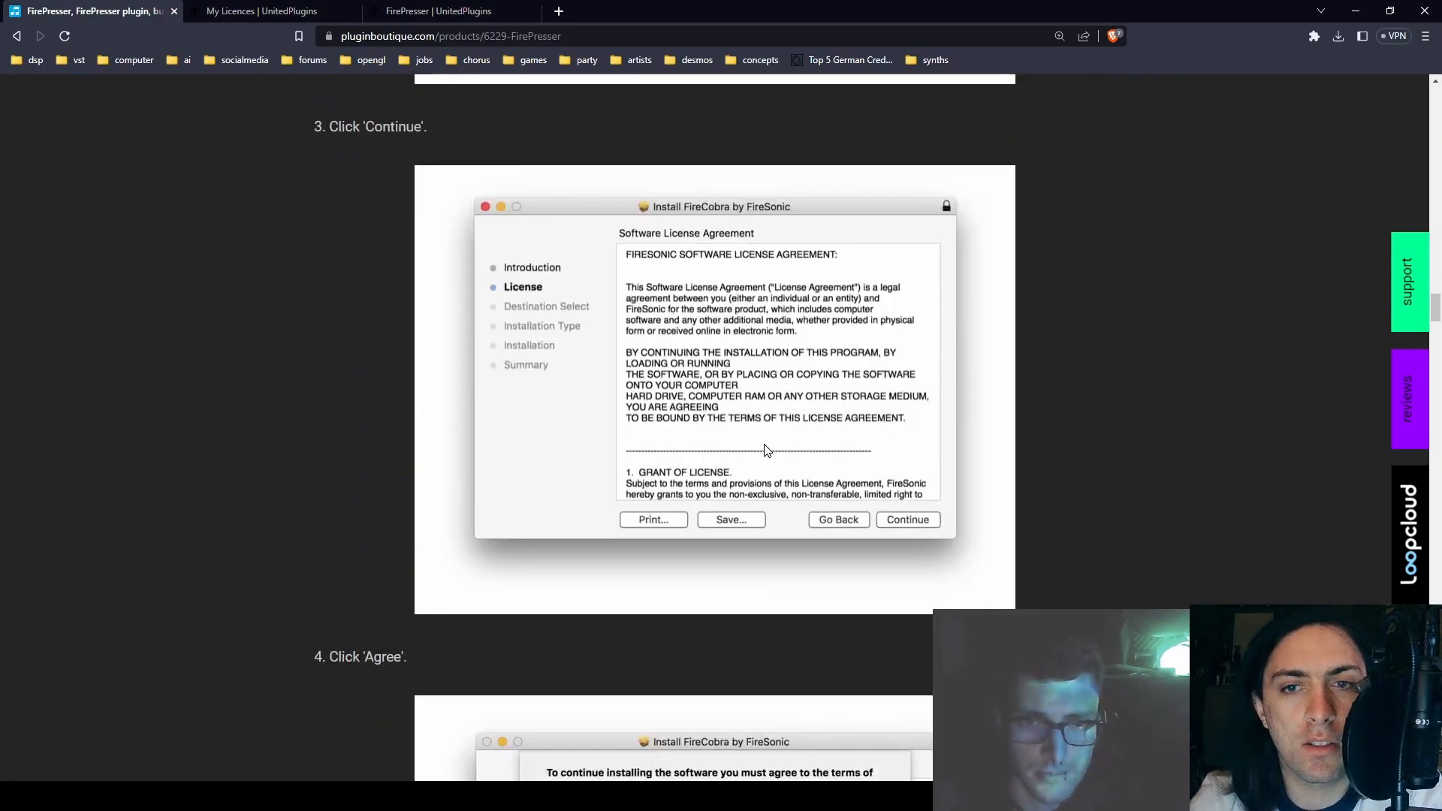
scroll(751, 449, "down", 10)
scroll(743, 452, "up", 20)
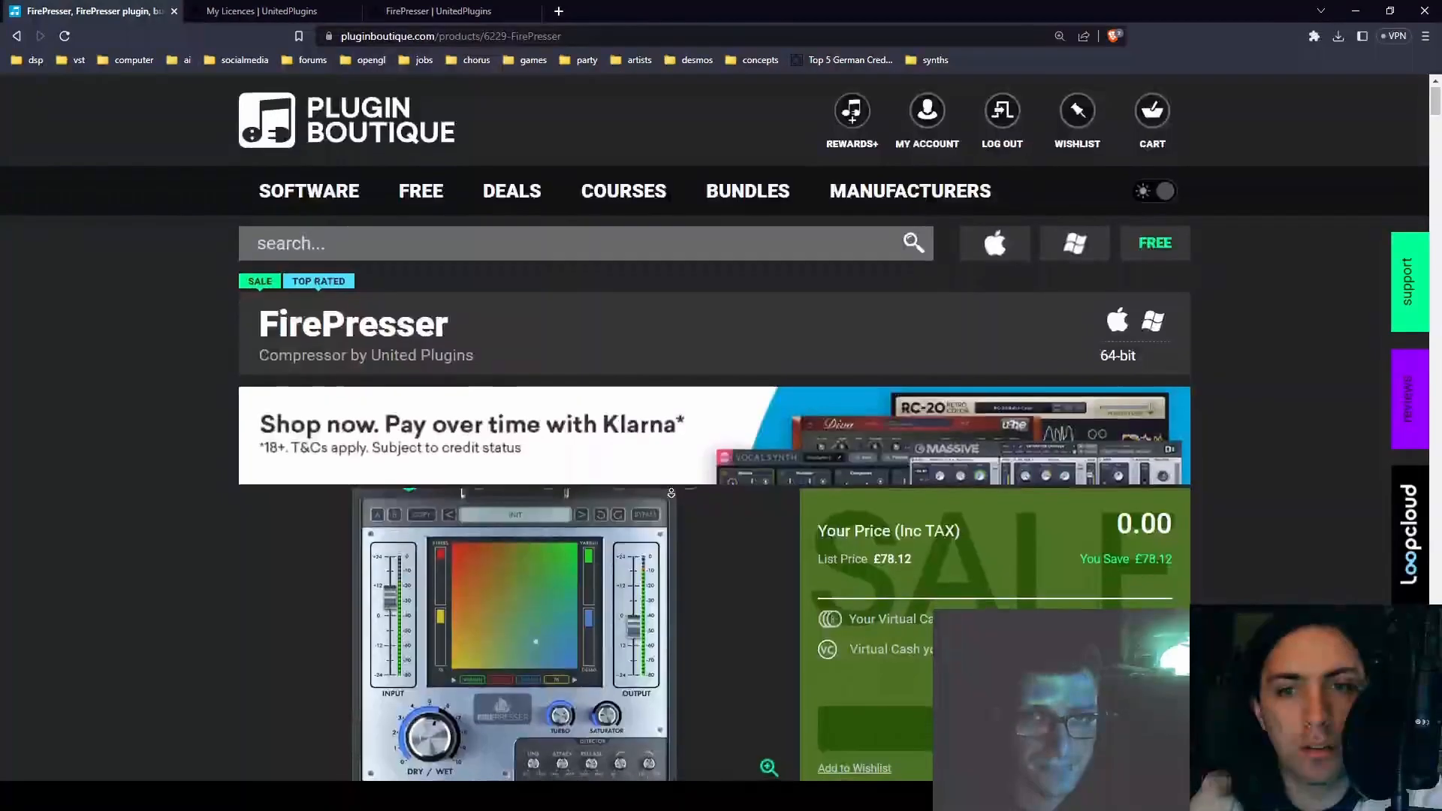
scroll(673, 458, "down", 5)
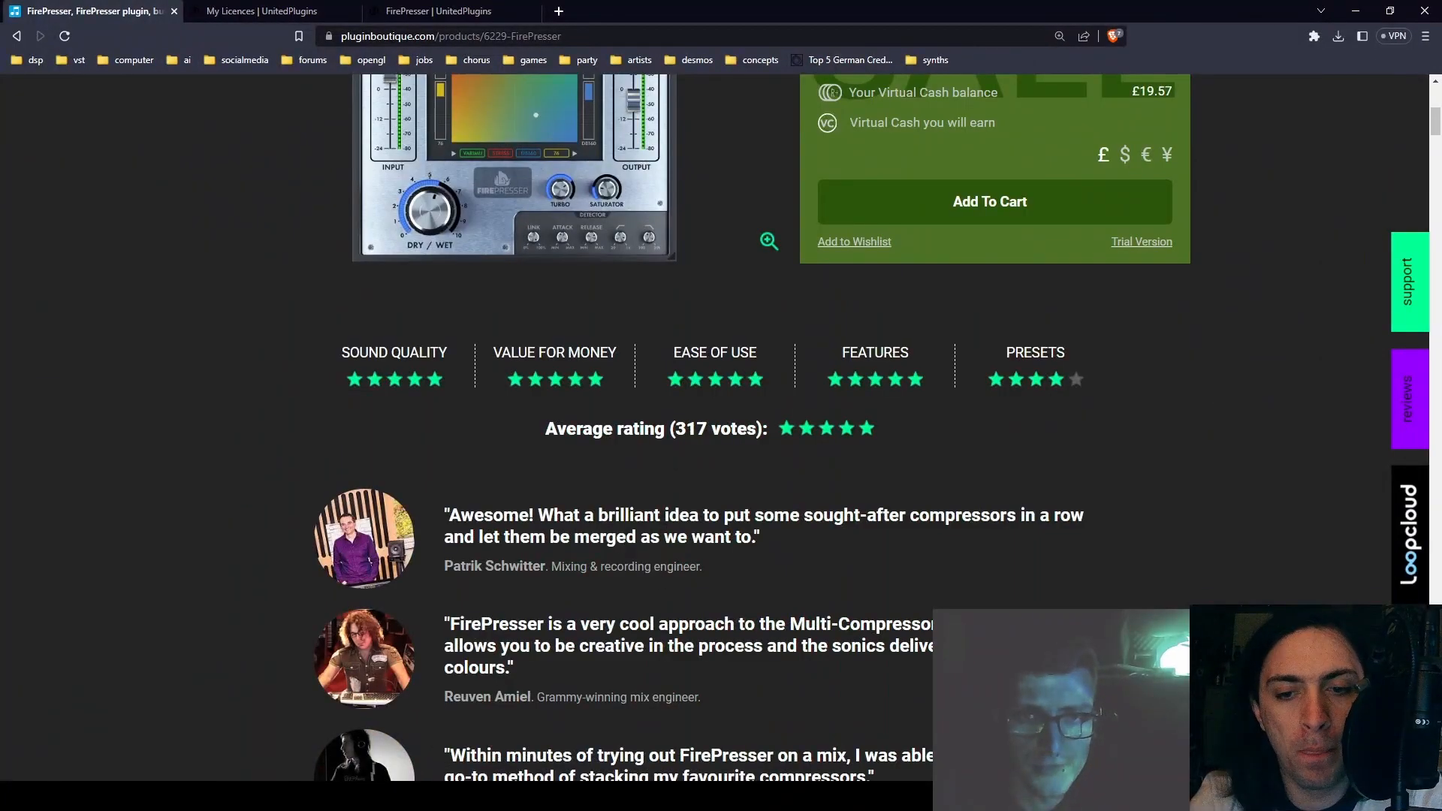
- Return to Bitwig Studio, reorder the compressors to STRESS, VARIMU, 76, DB160, and move the blend point to the 76 corner
key("alt+Tab")
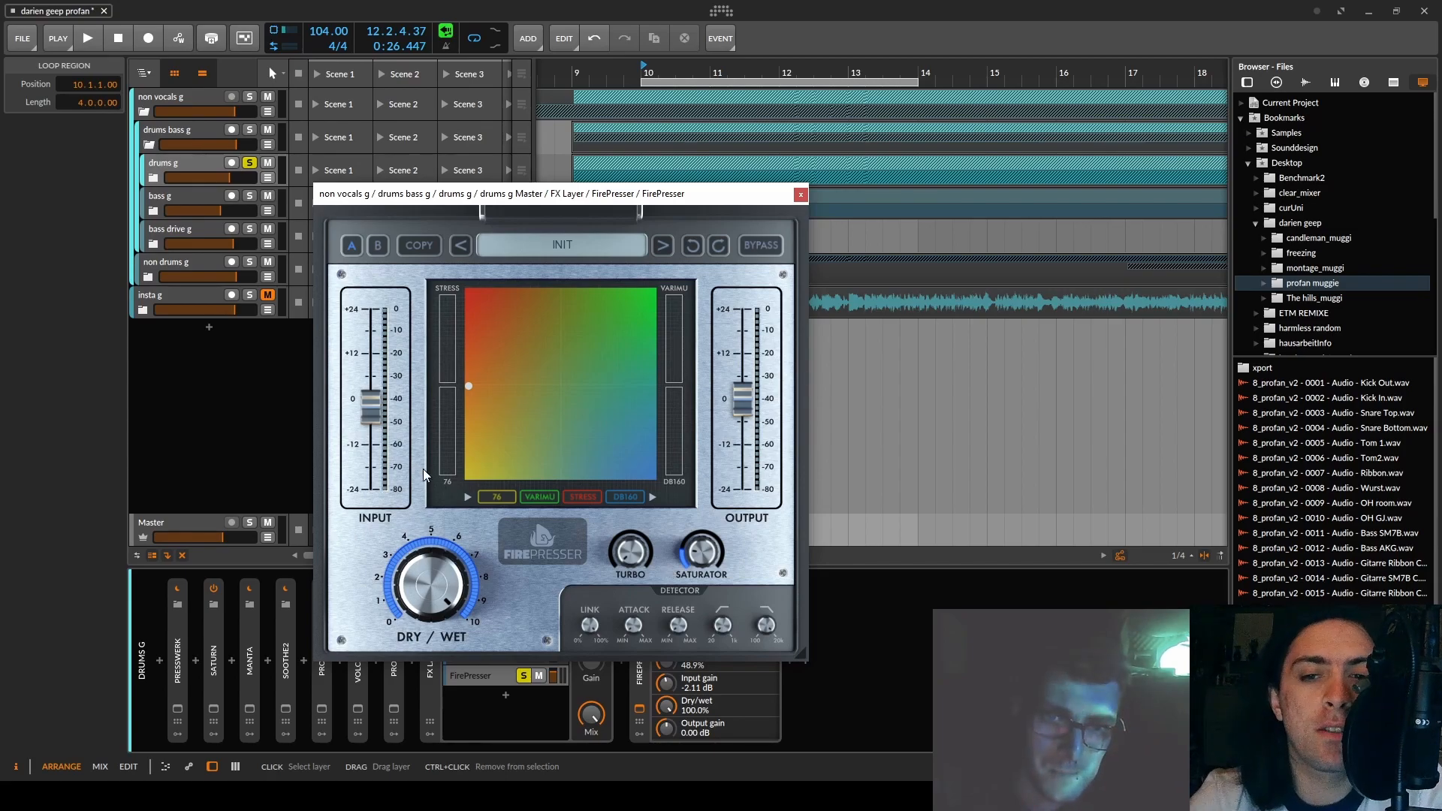
mouse_move(532, 495)
left_mouse_down()
mouse_move(574, 497)
mouse_move(538, 497)
left_mouse_up()
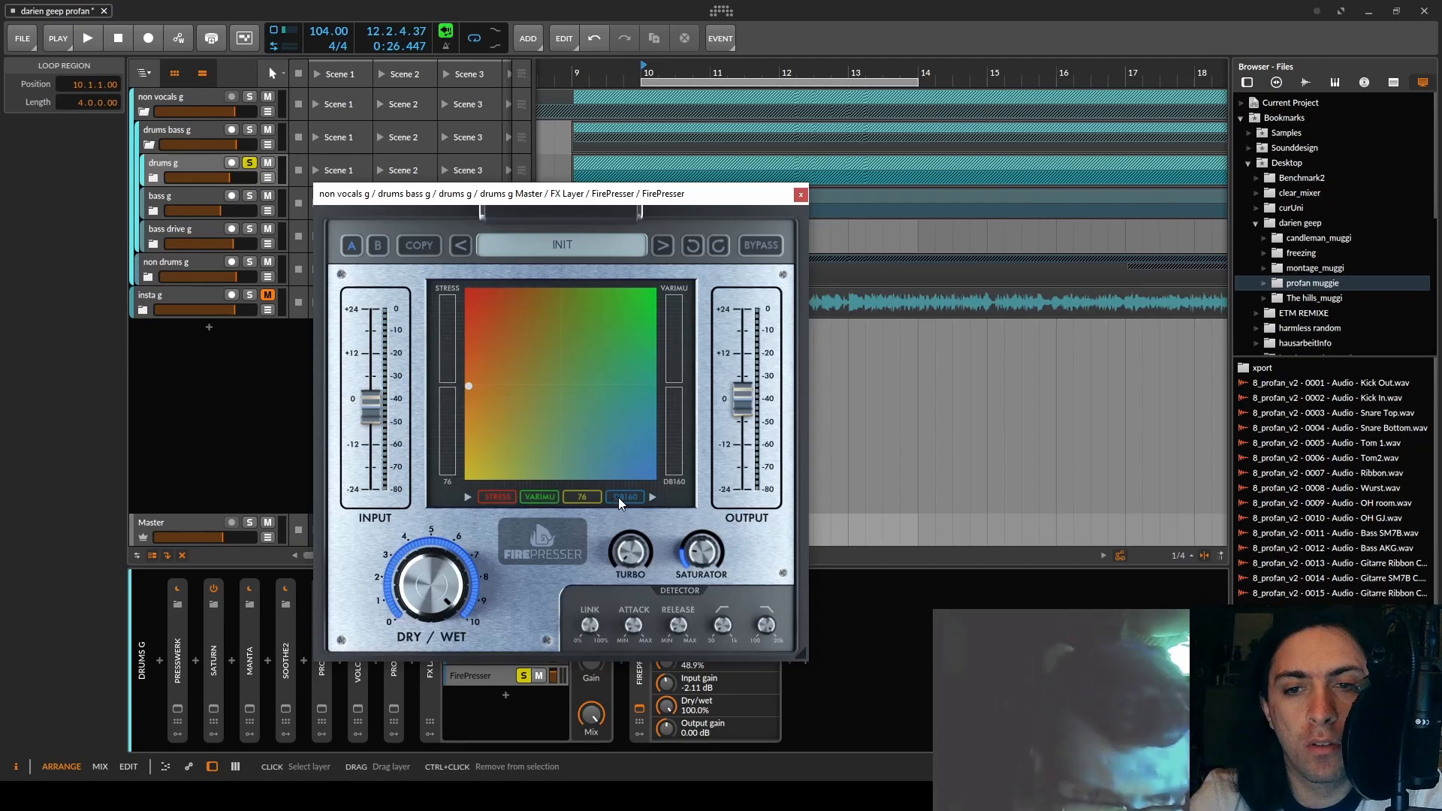
left_click_drag(470, 388, 468, 477)
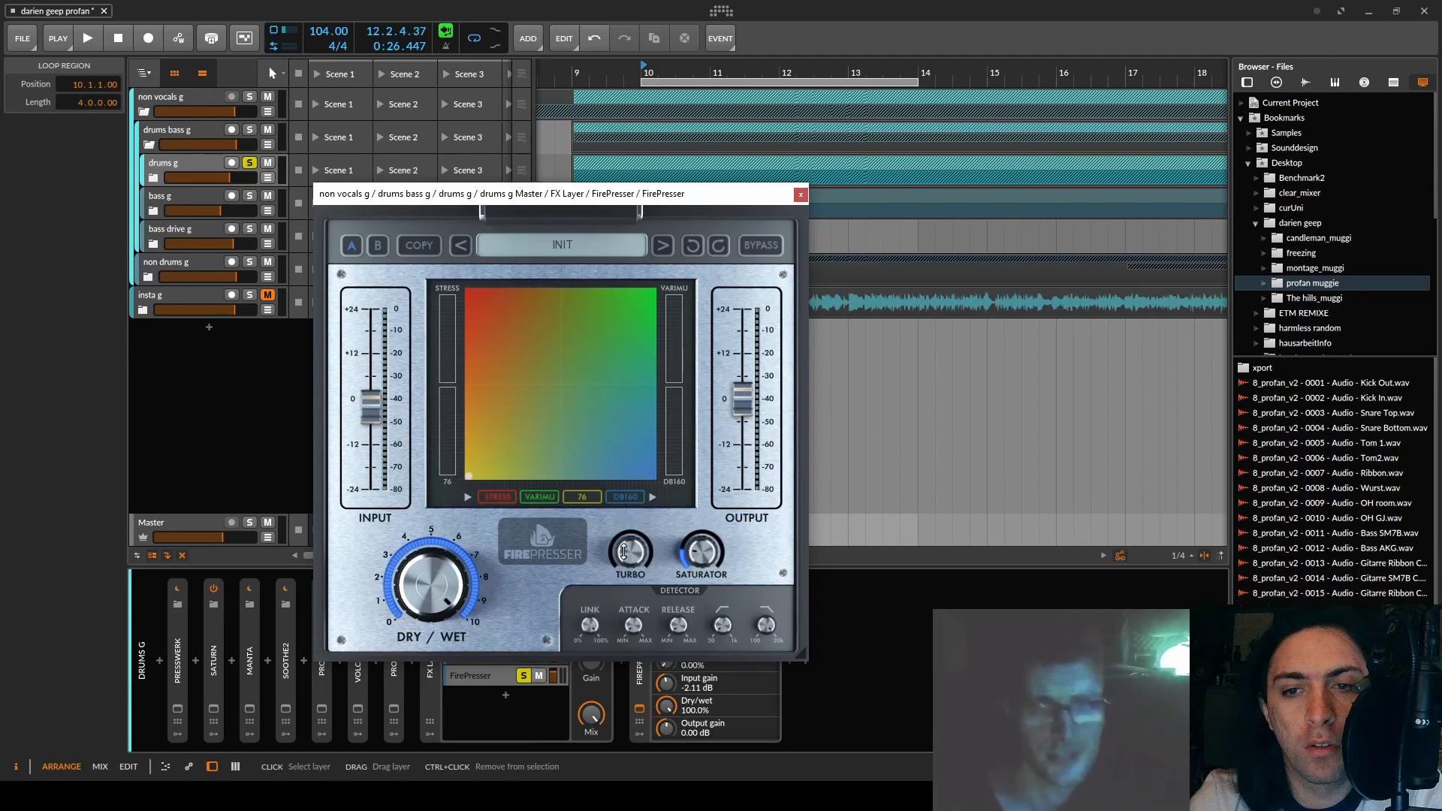
- Try a higher Saturator amount, audition the drums with Turbo turned up, and return both knobs to their starting positions
left_click_drag(701, 552, 702, 499)
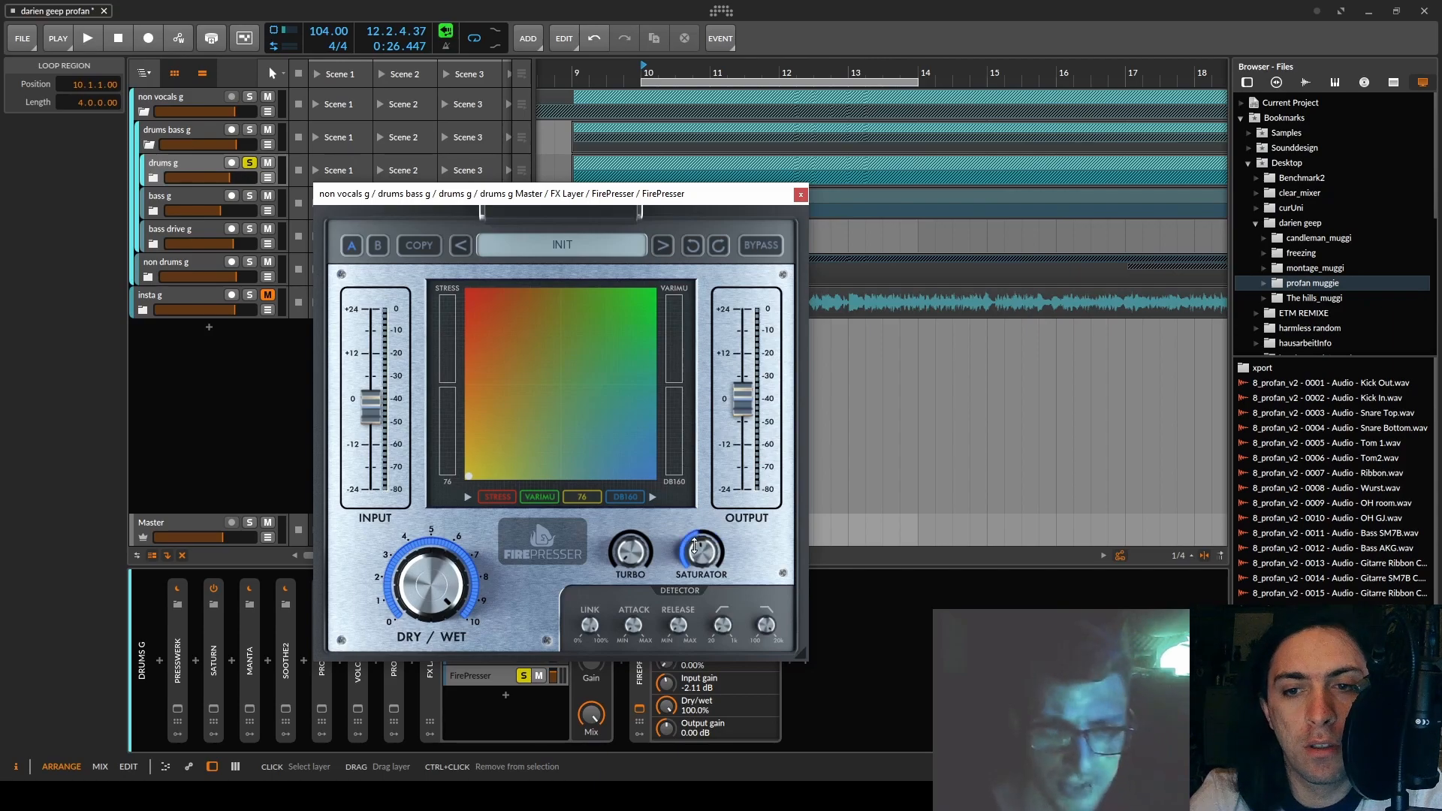
mouse_move(702, 552)
left_mouse_down()
mouse_move(701, 586)
mouse_move(701, 558)
left_mouse_up()
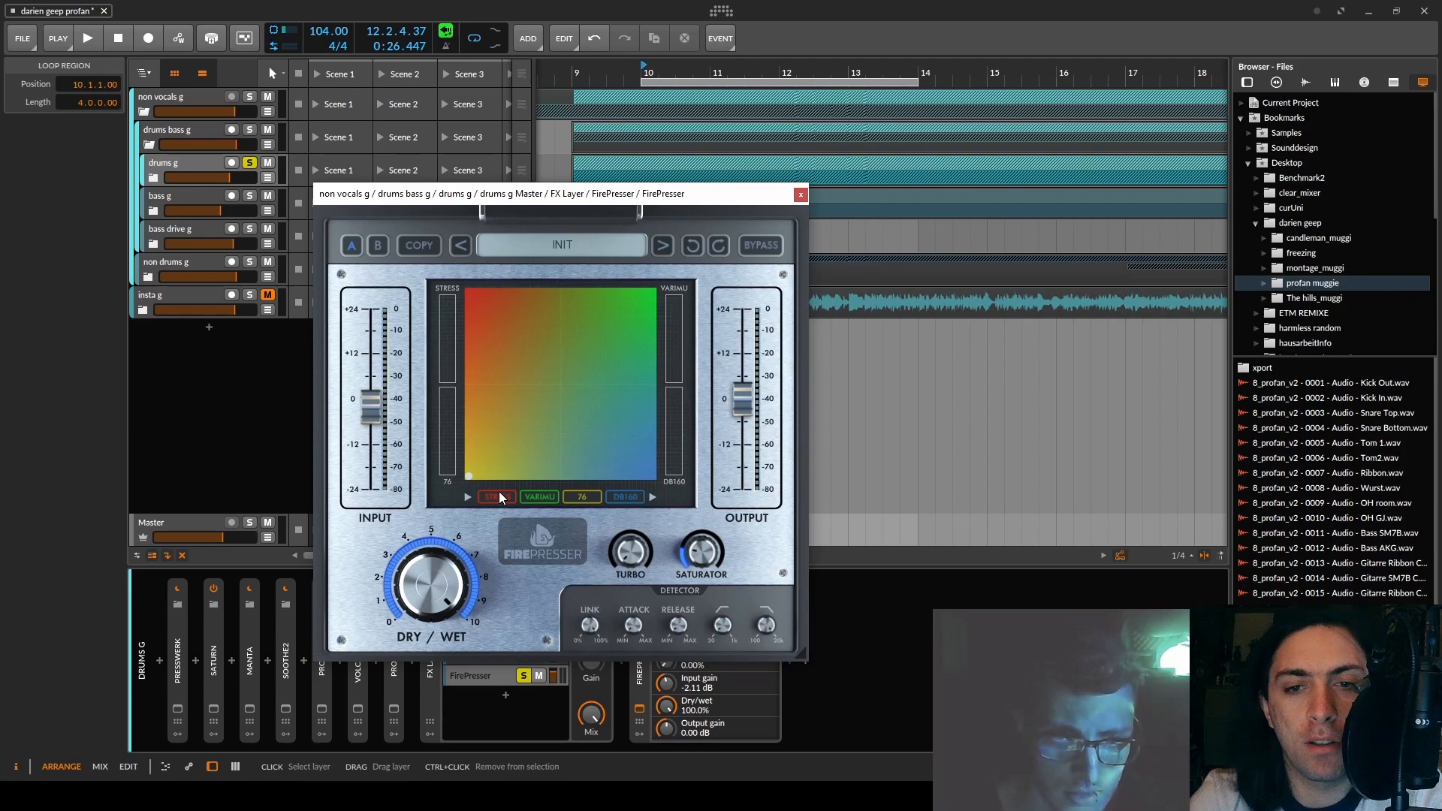
mouse_move(624, 550)
left_mouse_down()
mouse_move(623, 525)
mouse_move(623, 571)
mouse_move(623, 526)
left_mouse_up()
key("space")
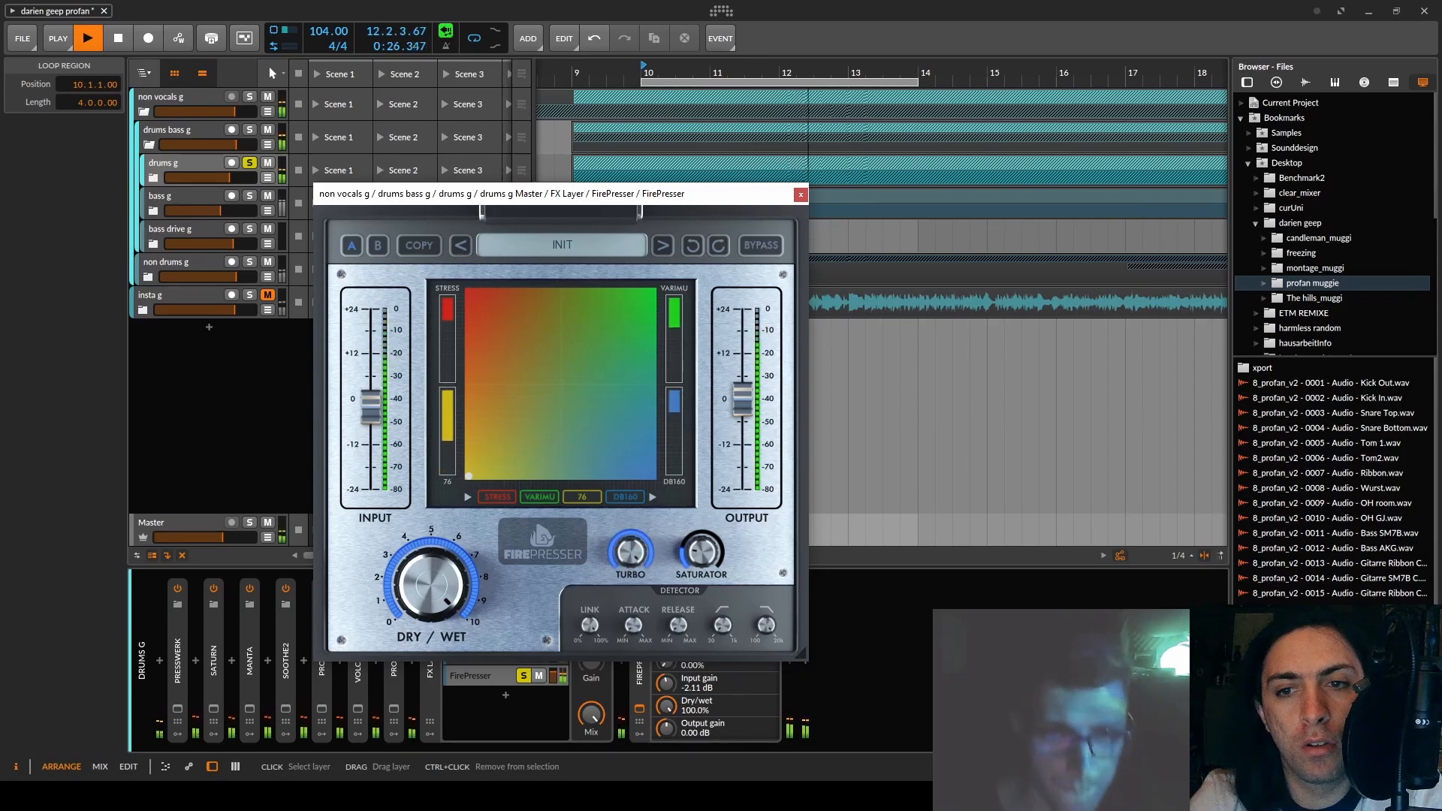
key("space")
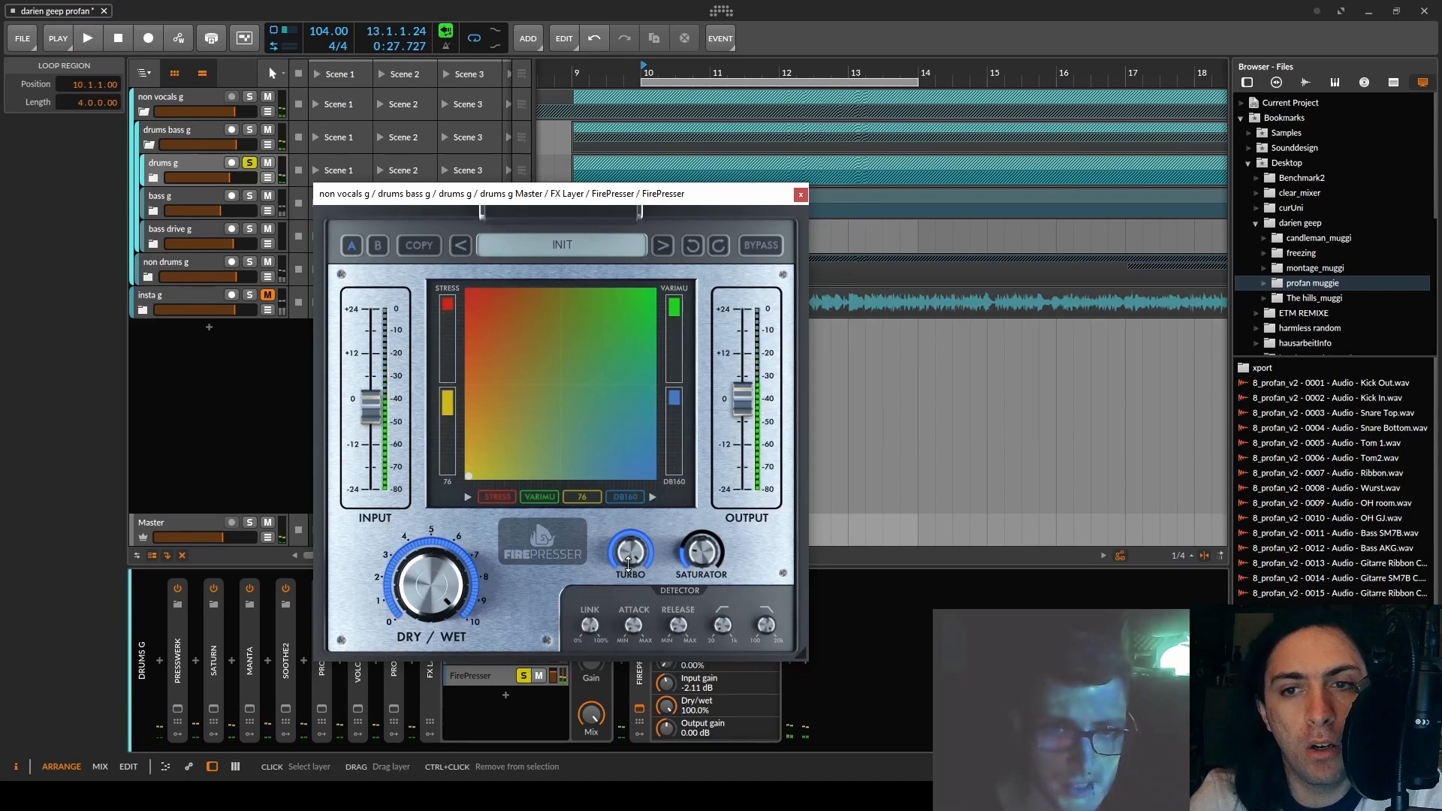
left_click_drag(624, 533, 624, 571)
- Audition the drums with the blend point at the 76 corner and move the point to the STRESS corner
key("space")
key("space")
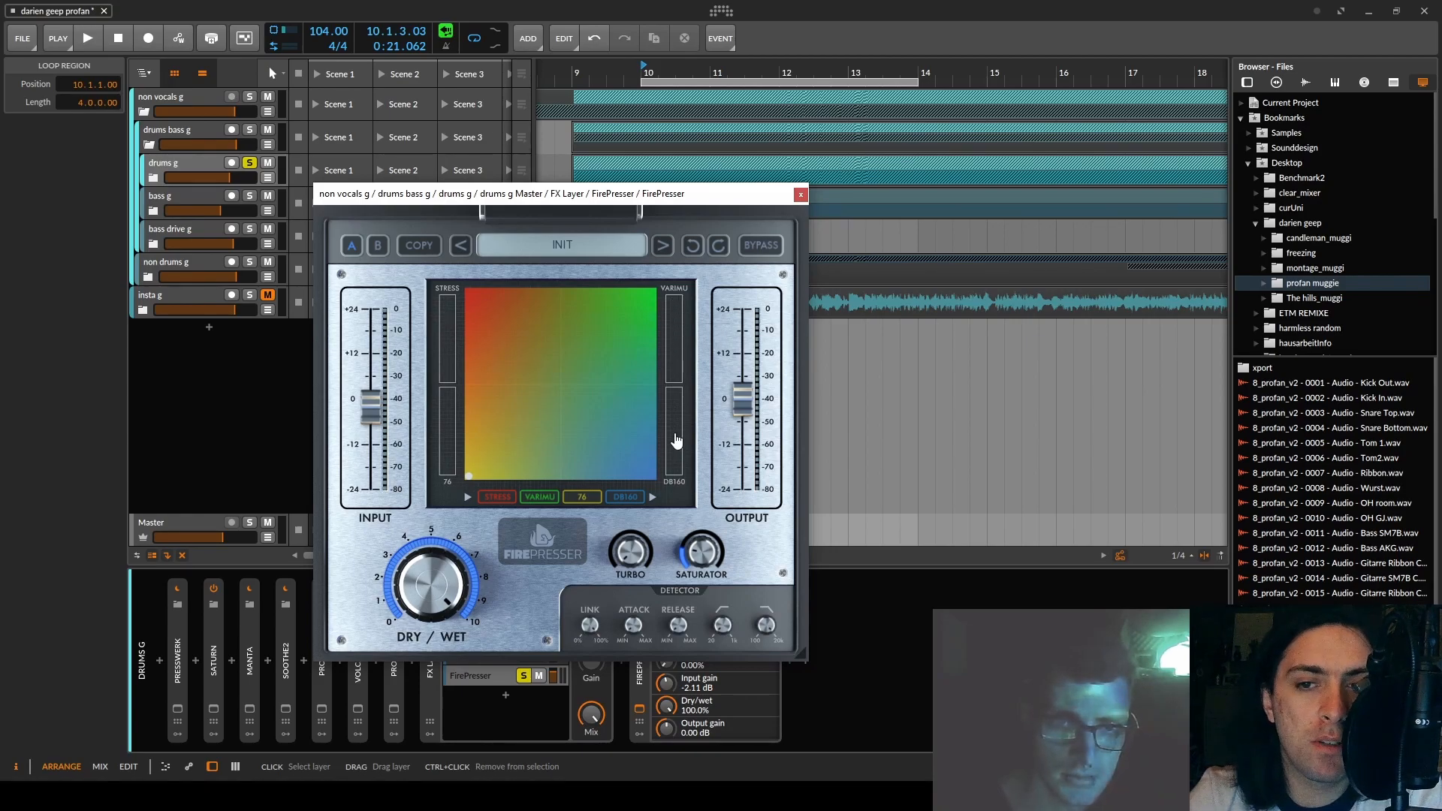
key("space")
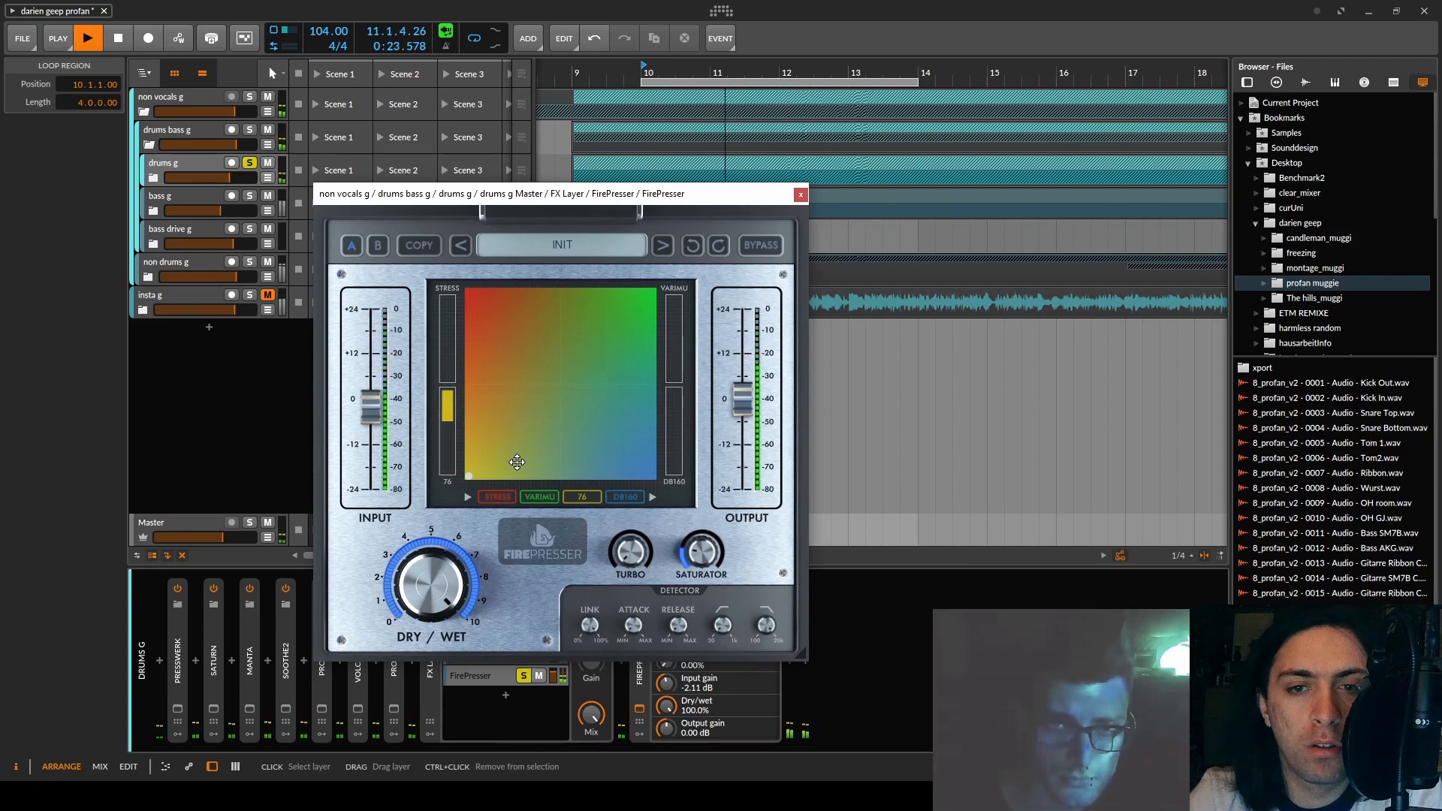
key("space")
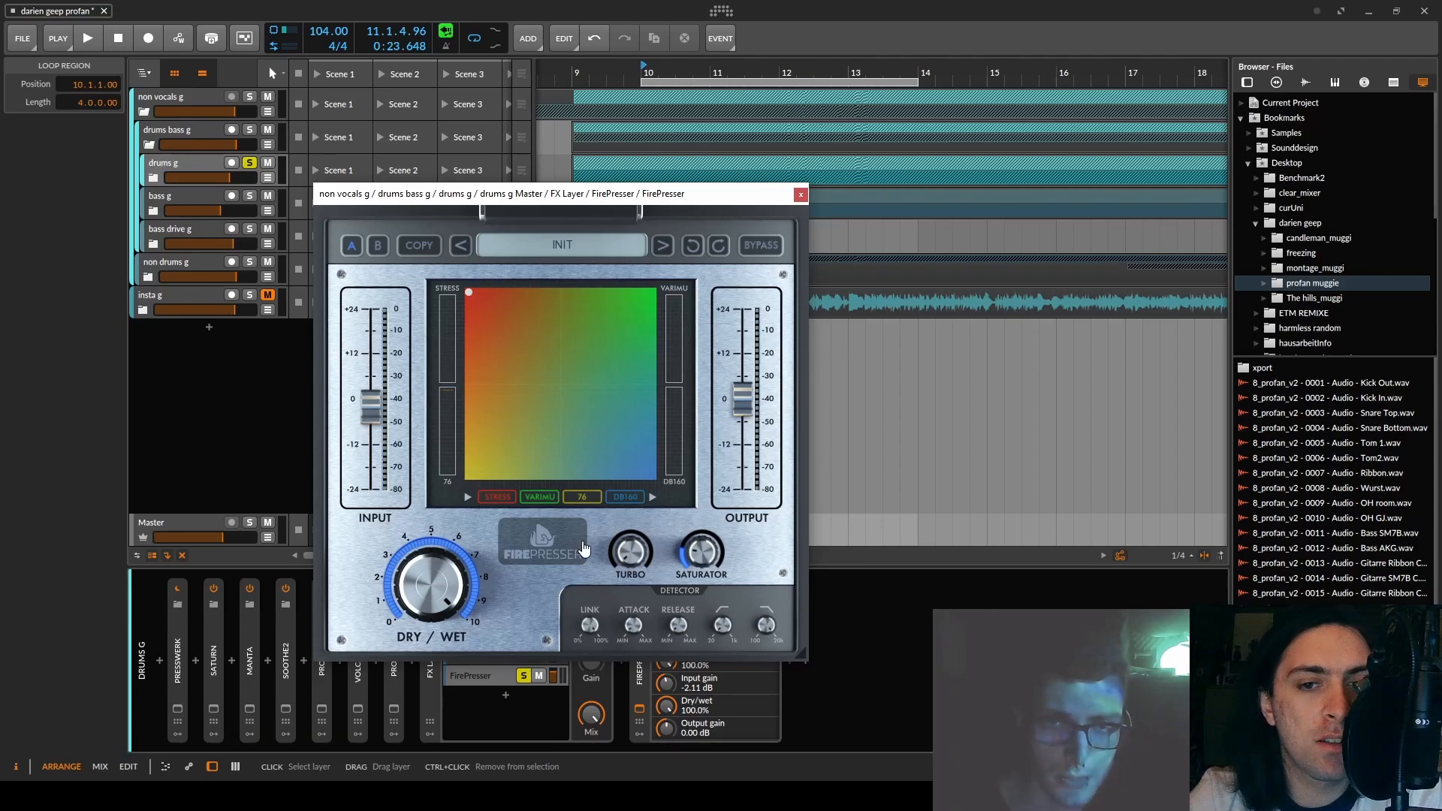
- Audition the STRESS compressor on the drums, and do the same with the blend point at the VARIMU corner
key("space")
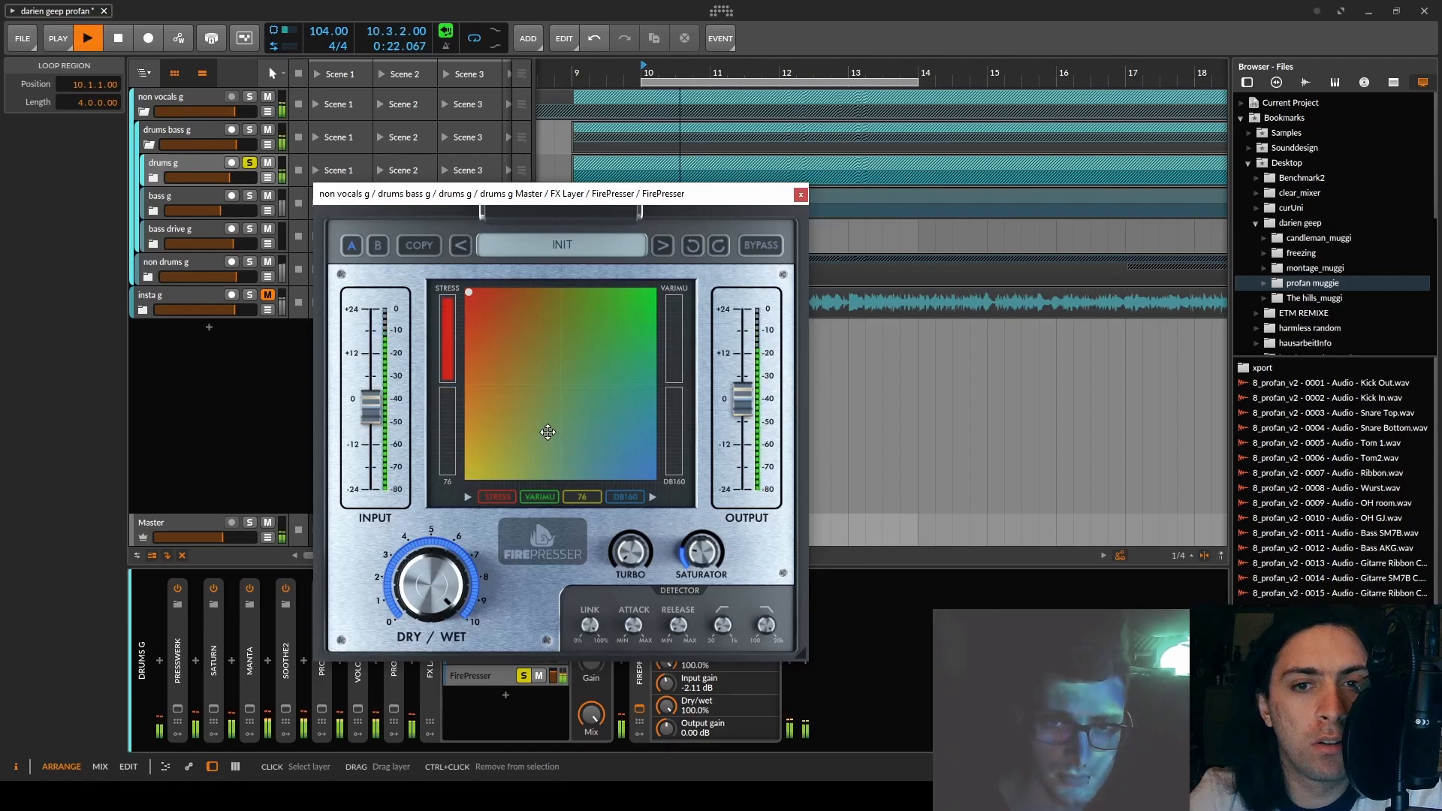
key("space")
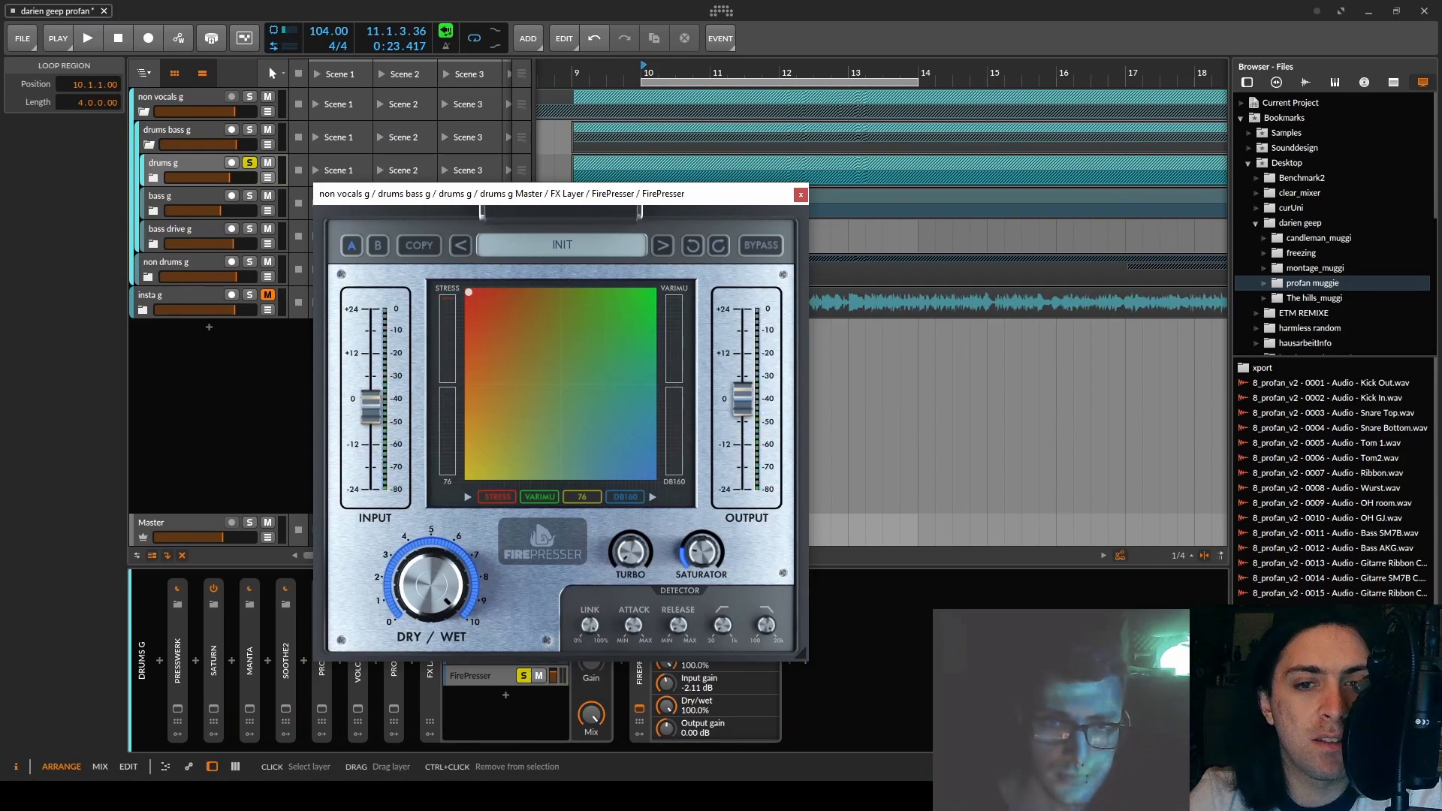
key("space")
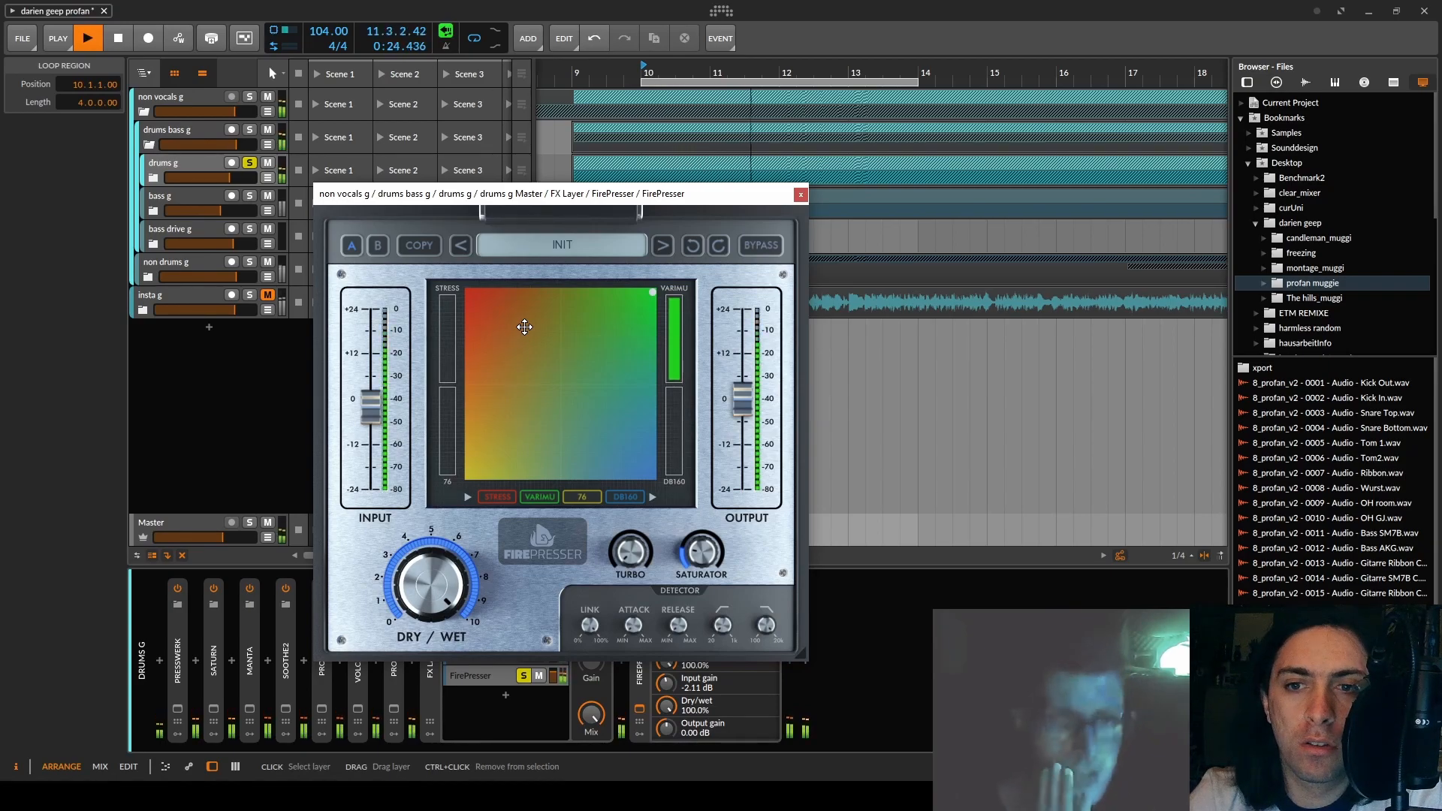
key("space")
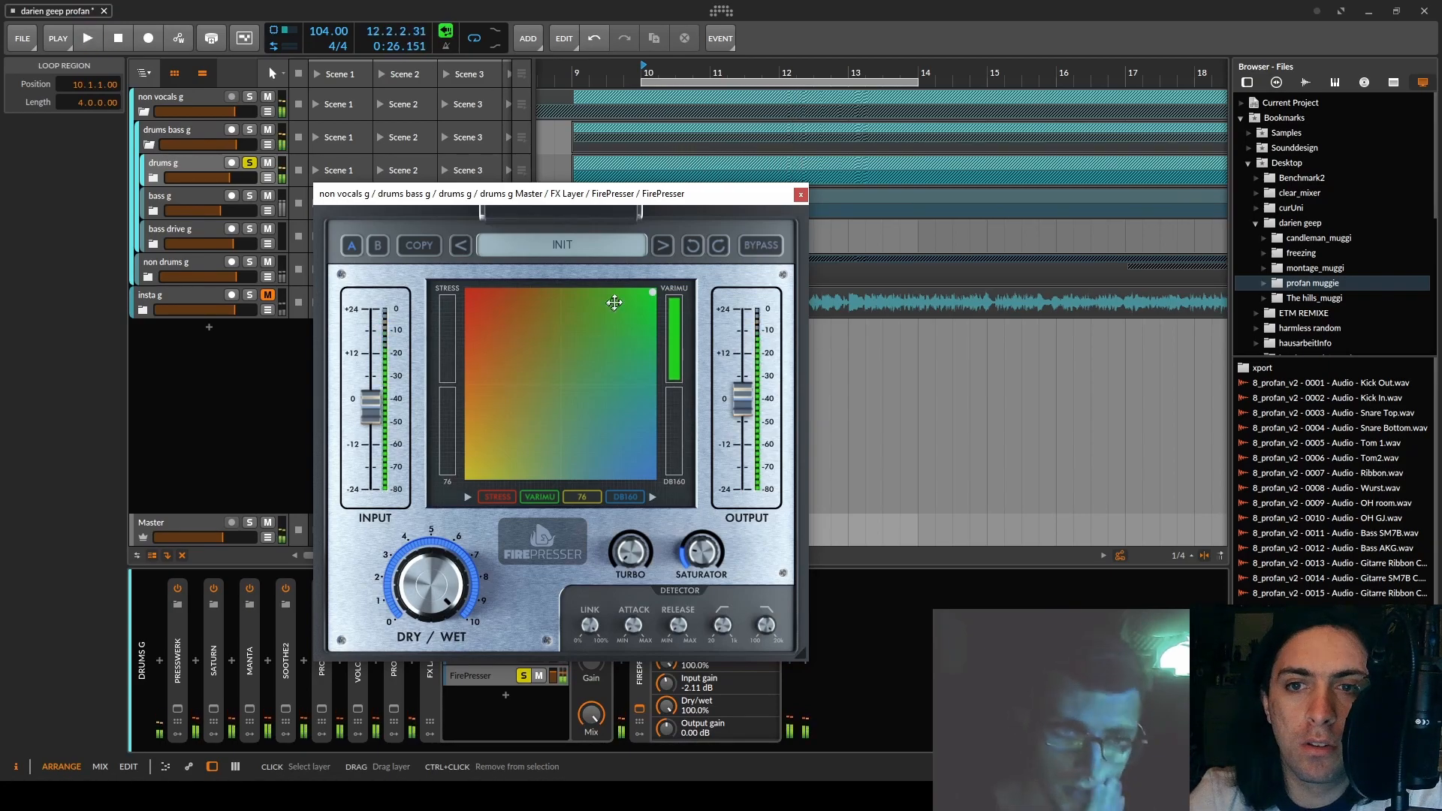
- Move the blend point to the DB160 corner and audition the drums through that compressor
left_click_drag(652, 292, 652, 478)
key("space")
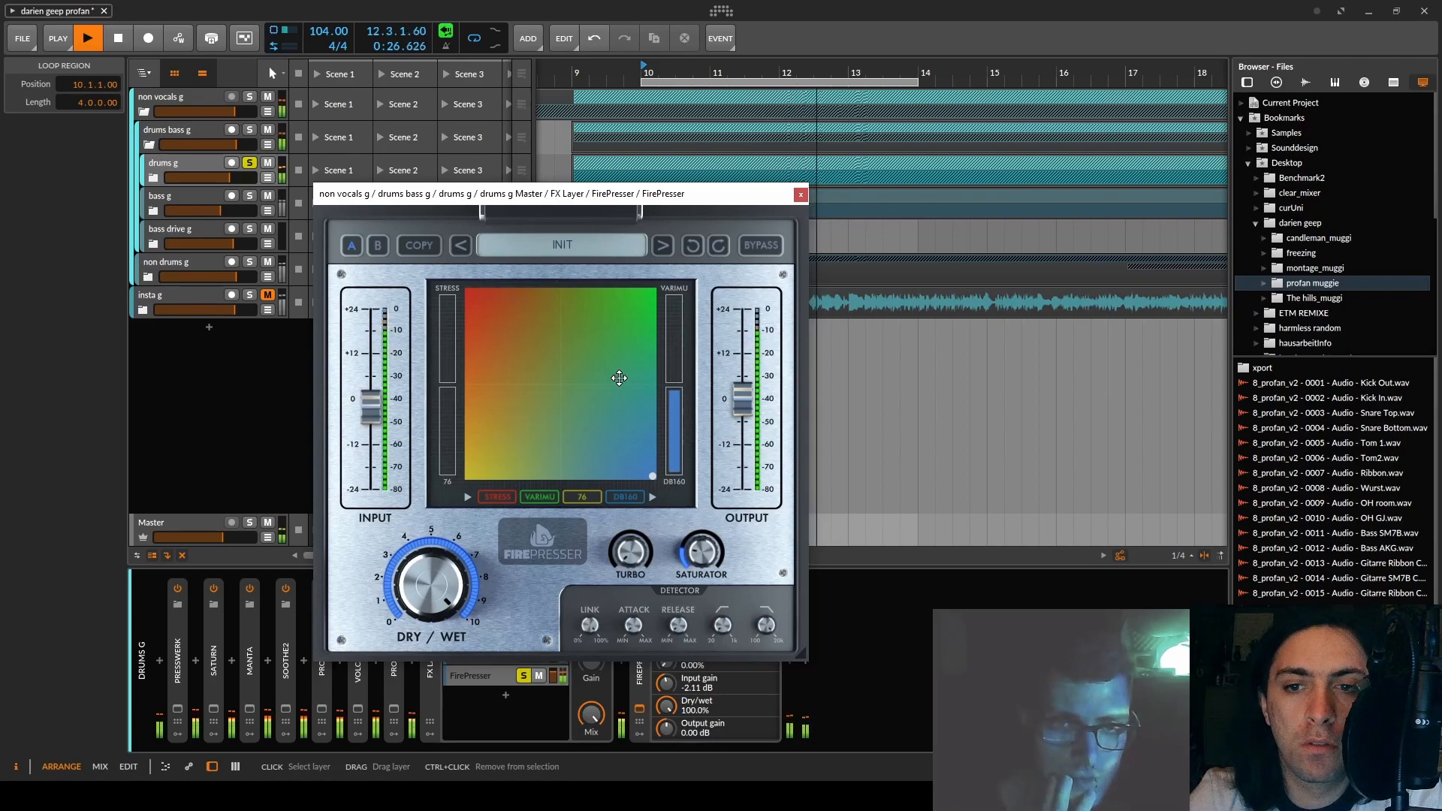
key("space")
- During playback, place the blend point nearer the 76 corner with Y at 31.0% and turn Turbo up
key("space")
left_click_drag(652, 476, 509, 419)
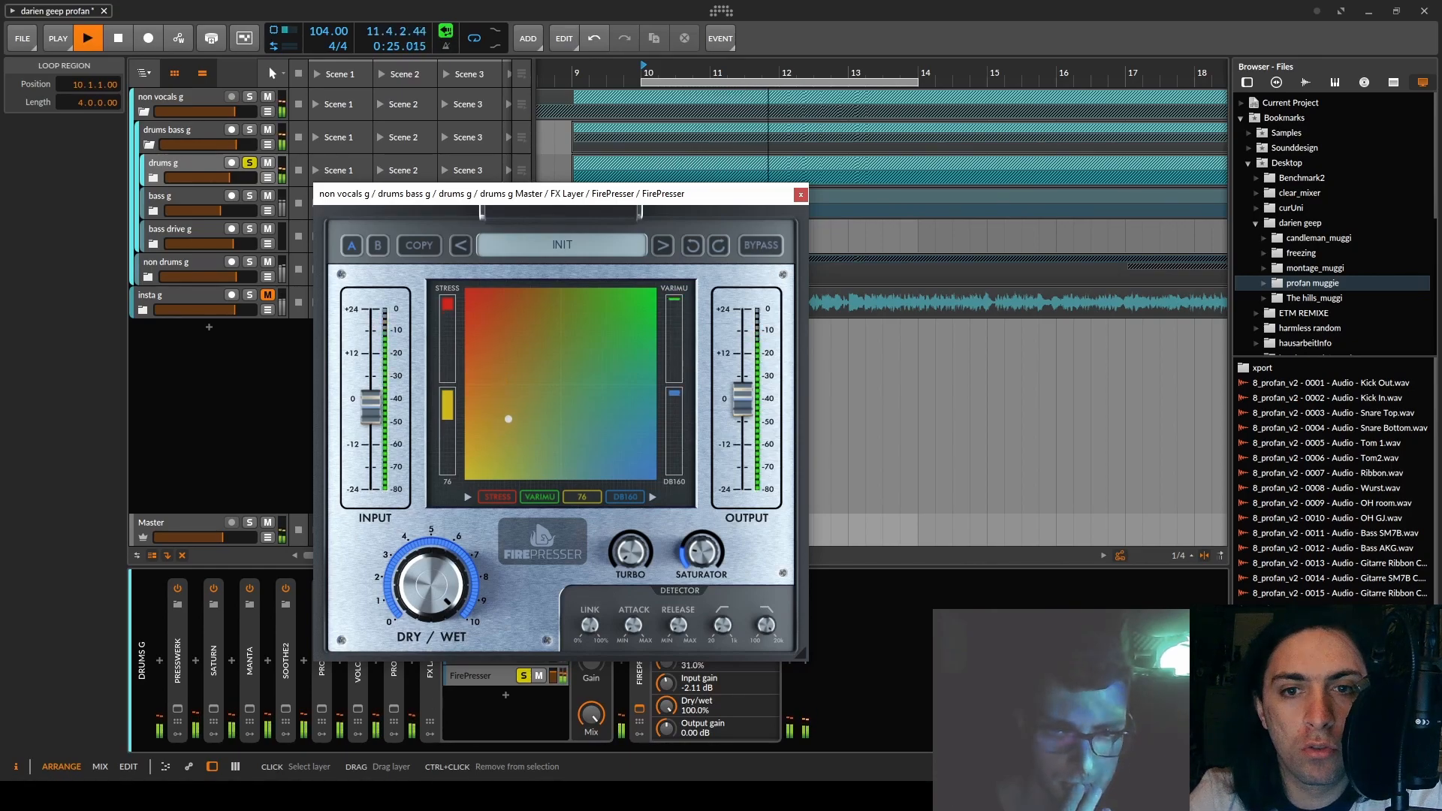
left_click_drag(630, 552, 631, 473)
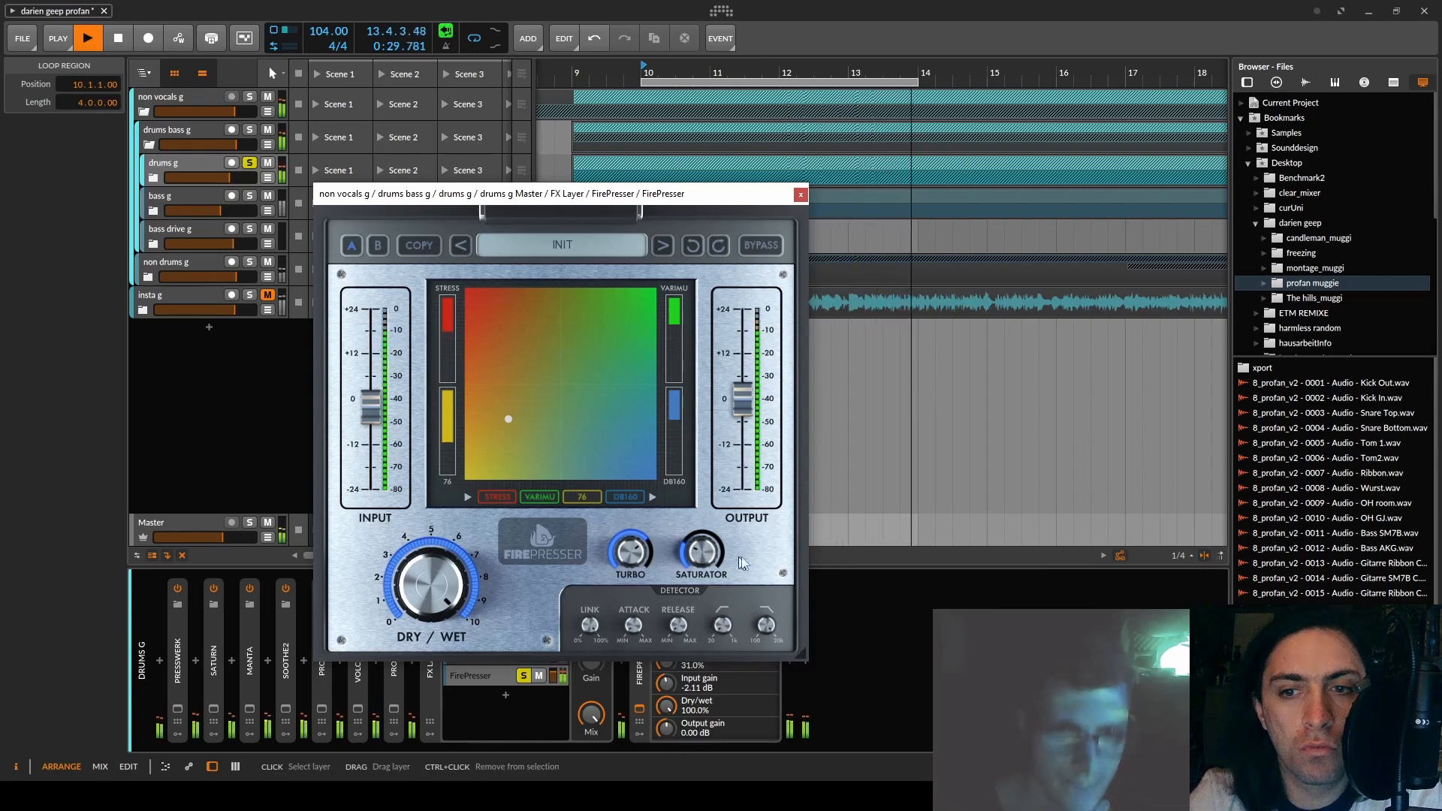
key("space")
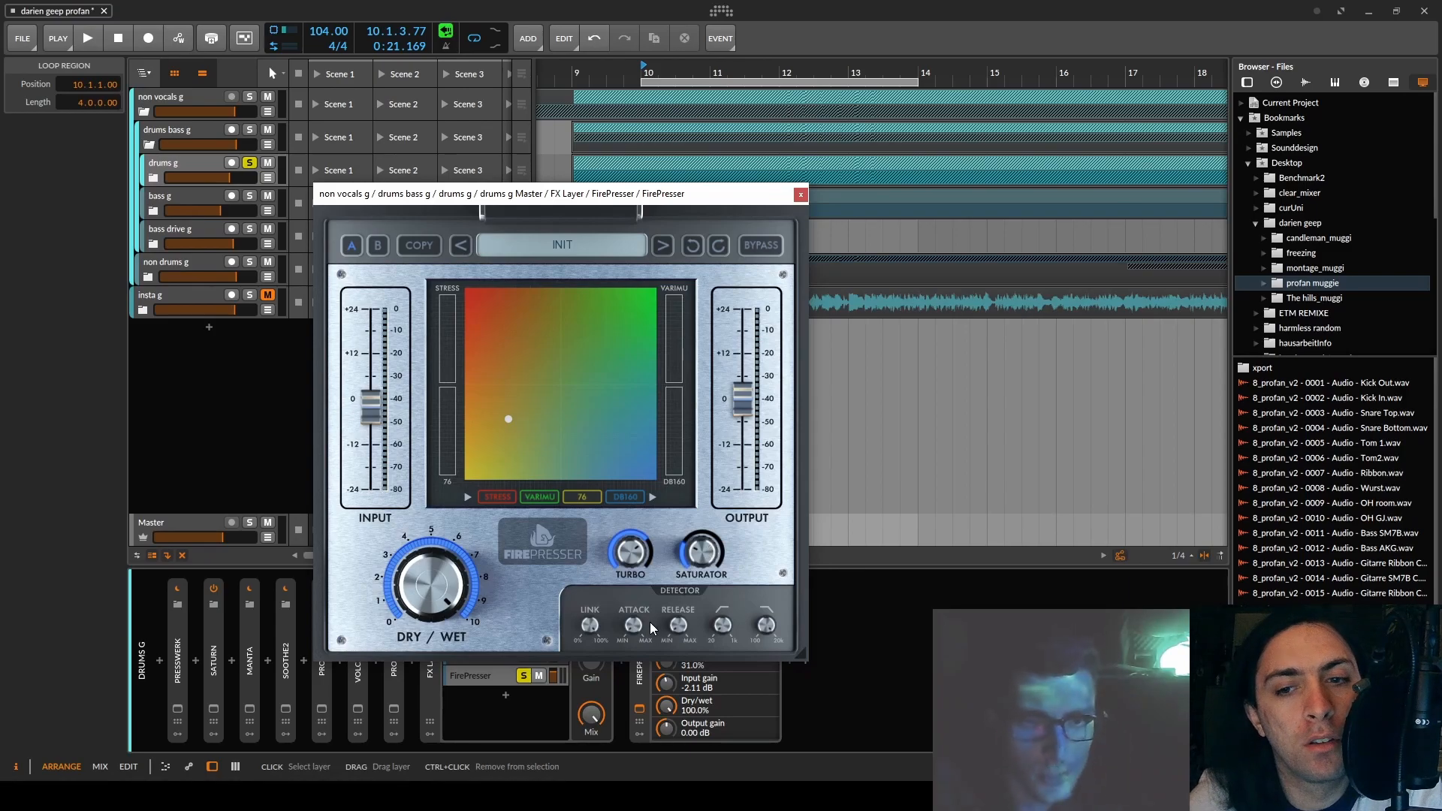
- Audition the drums and place DB160 ahead of 76 in the compressor order
key("space")
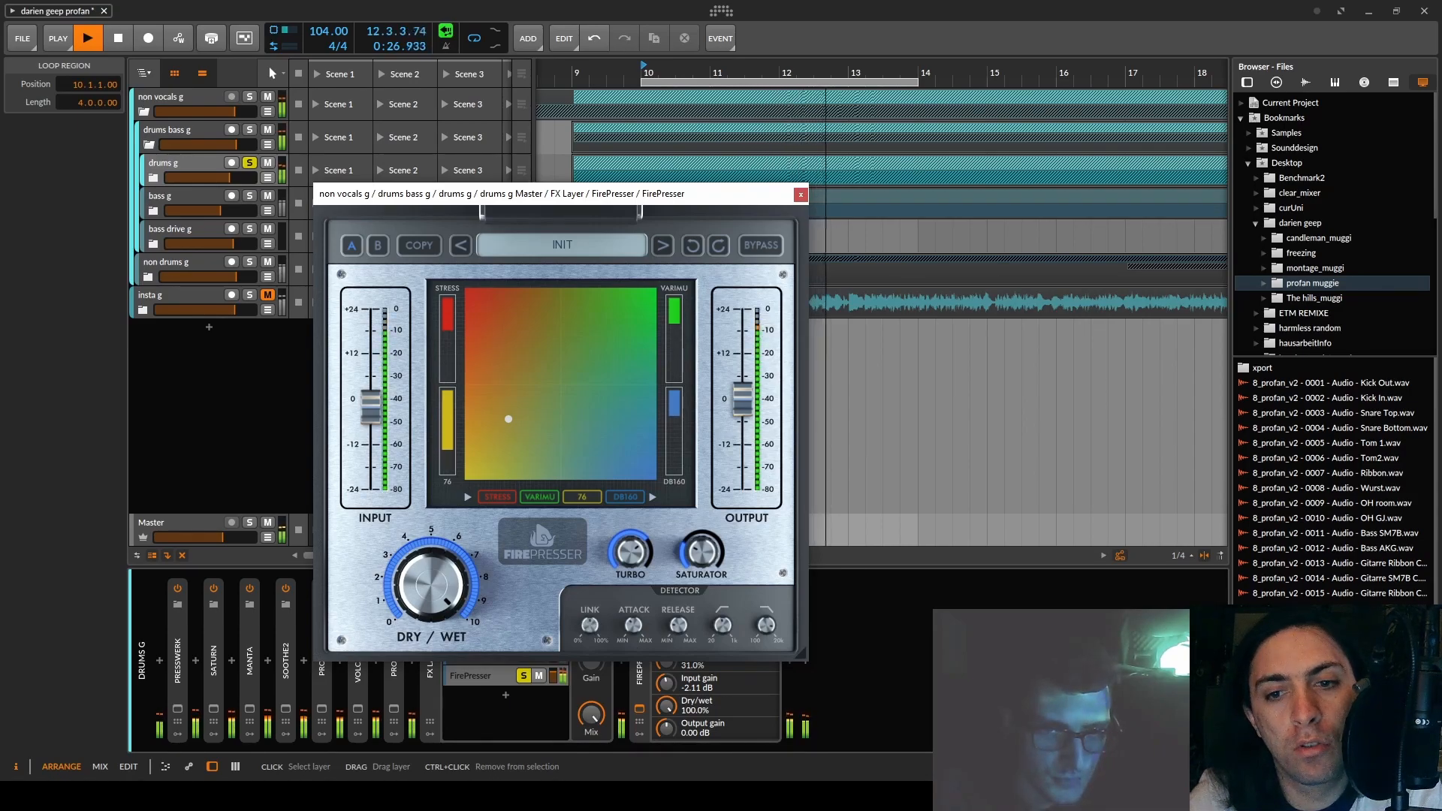
key("space")
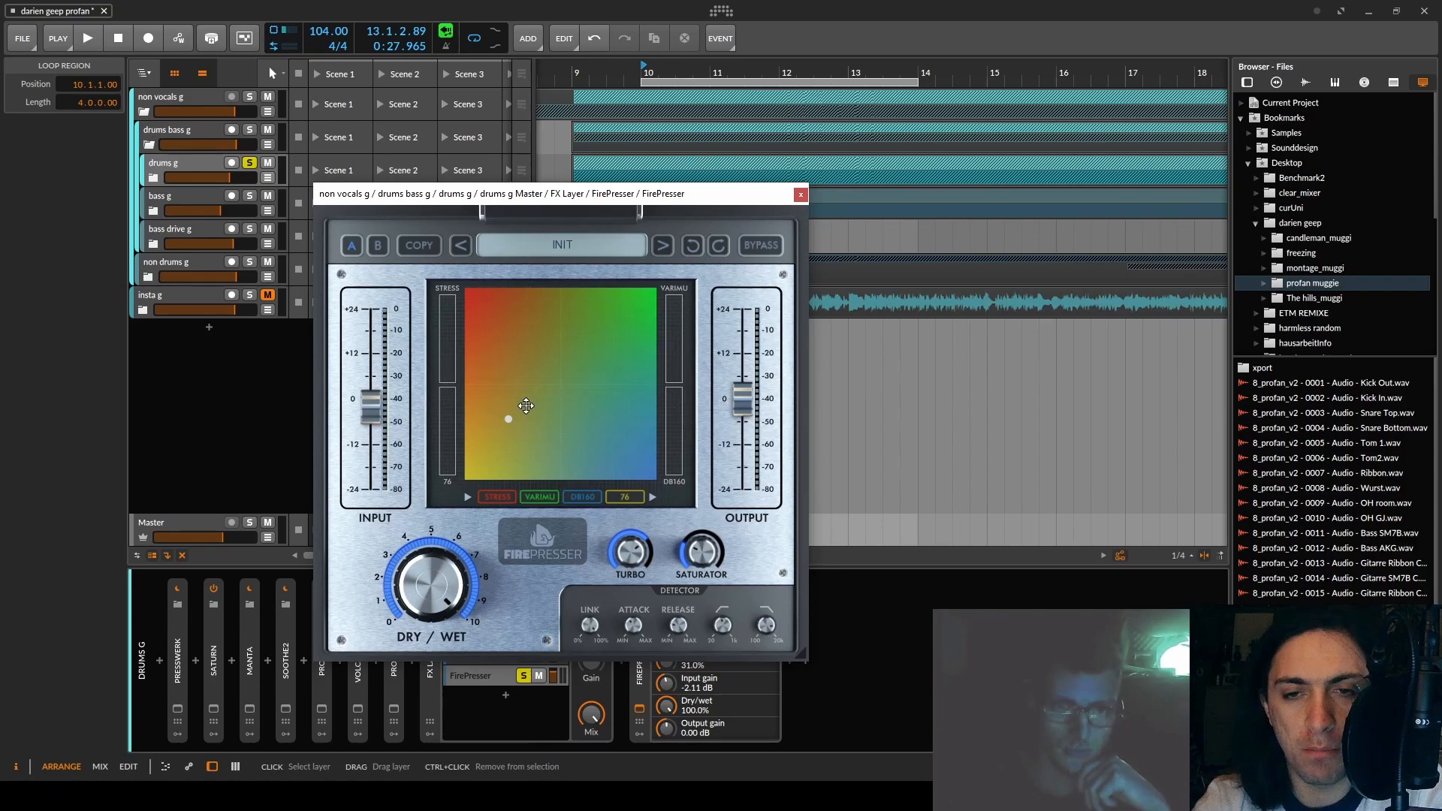
- During playback, move the blend point toward the VARIMU corner, to X 72.2% and Y 66.9%
key("space")
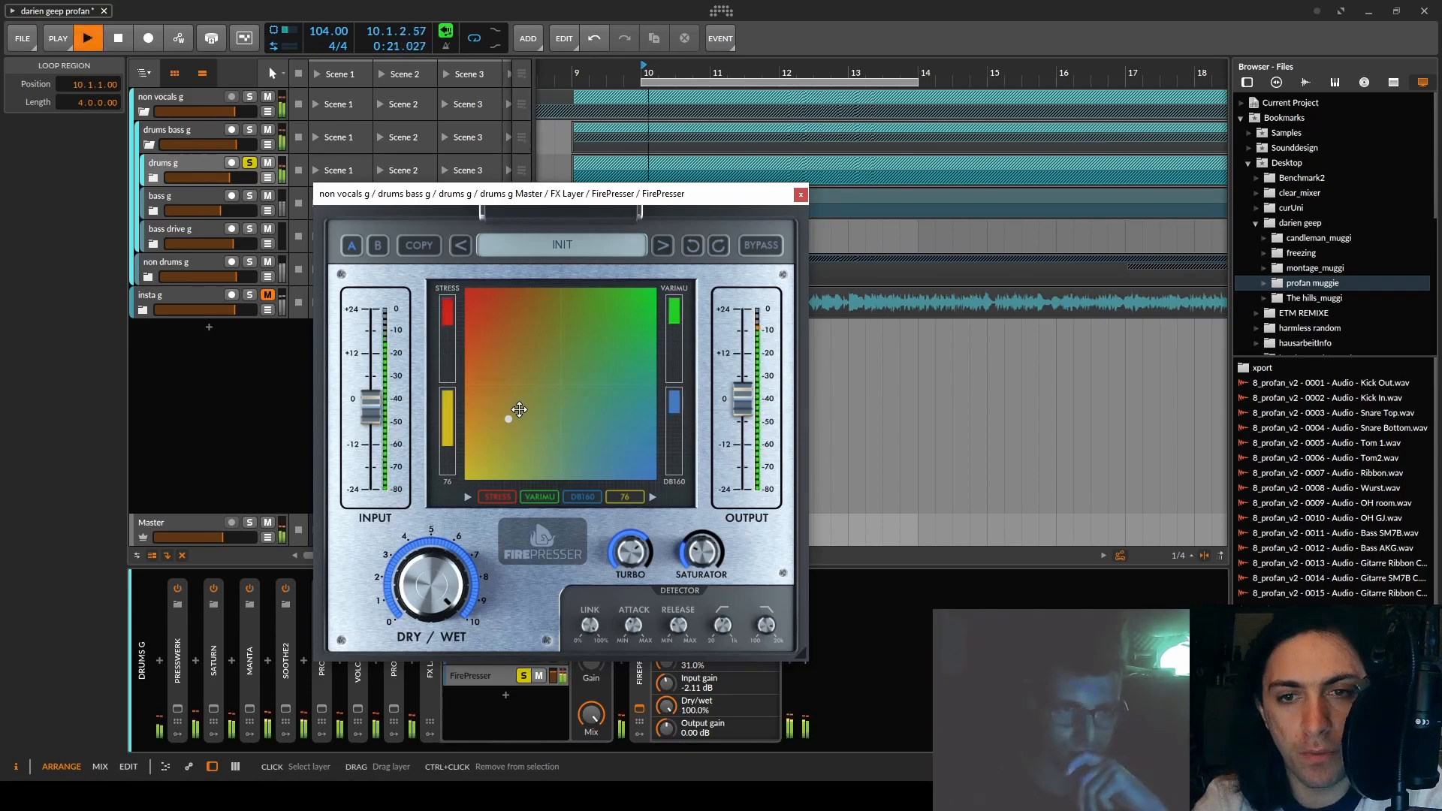
left_click_drag(515, 413, 602, 353)
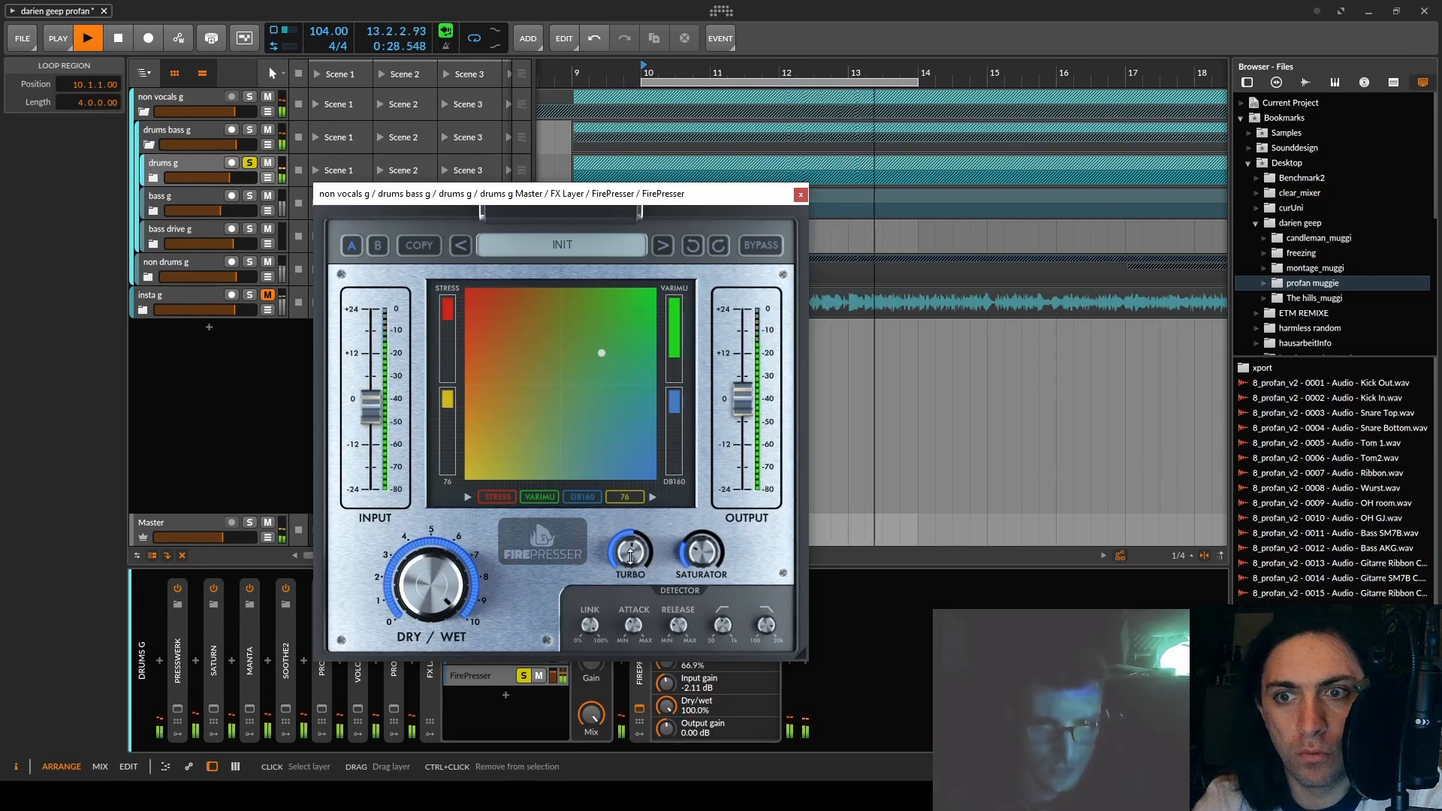
key("space")
- Play the drums and compare FirePresser's Dry/Wet at 0% and at 100%
key("space")
left_click_drag(433, 586, 432, 736)
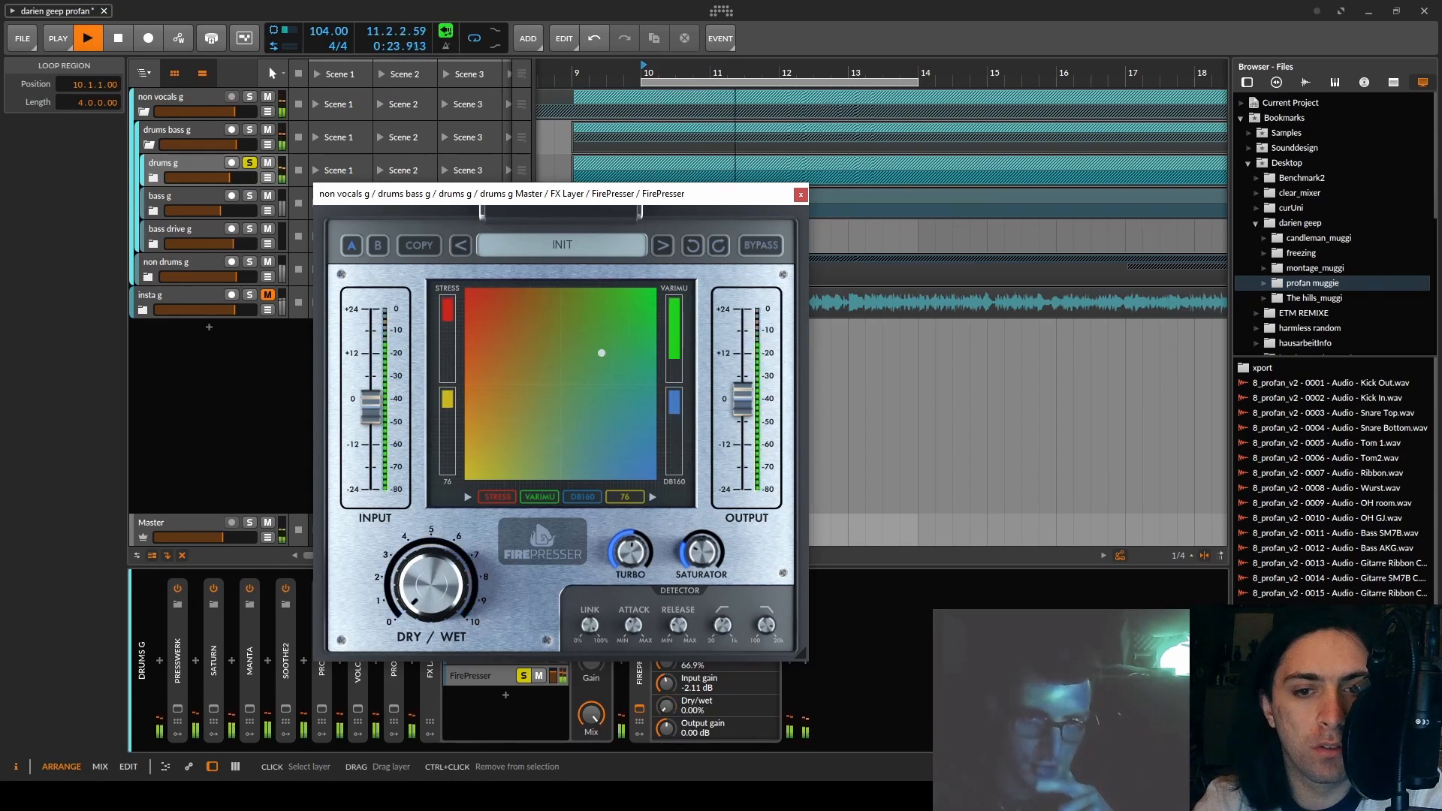
left_click_drag(433, 586, 432, 436)
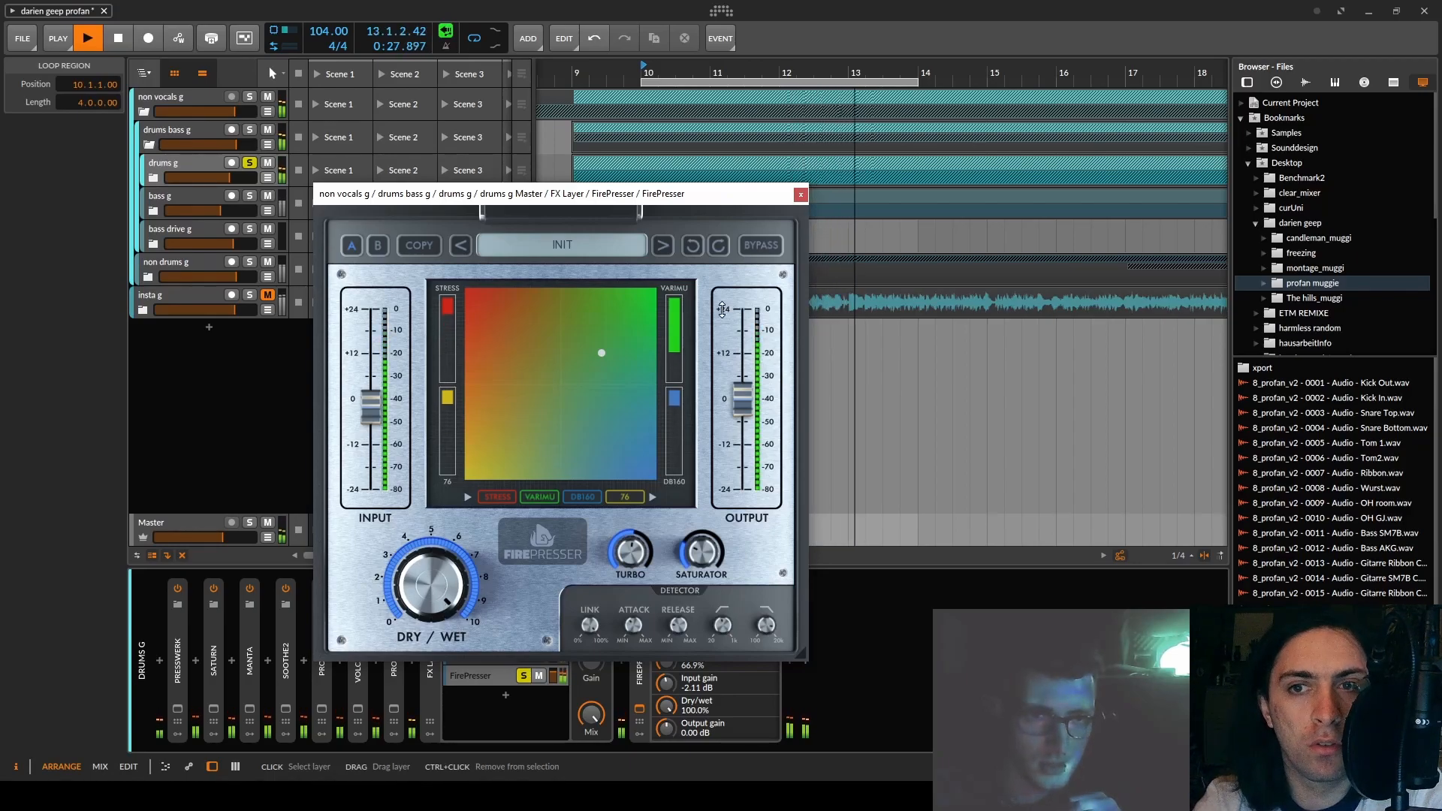
- Level-match FirePresser by setting its output gain to -0.67 dB, comparing the drums with the plugin bypassed and active
left_click(760, 246)
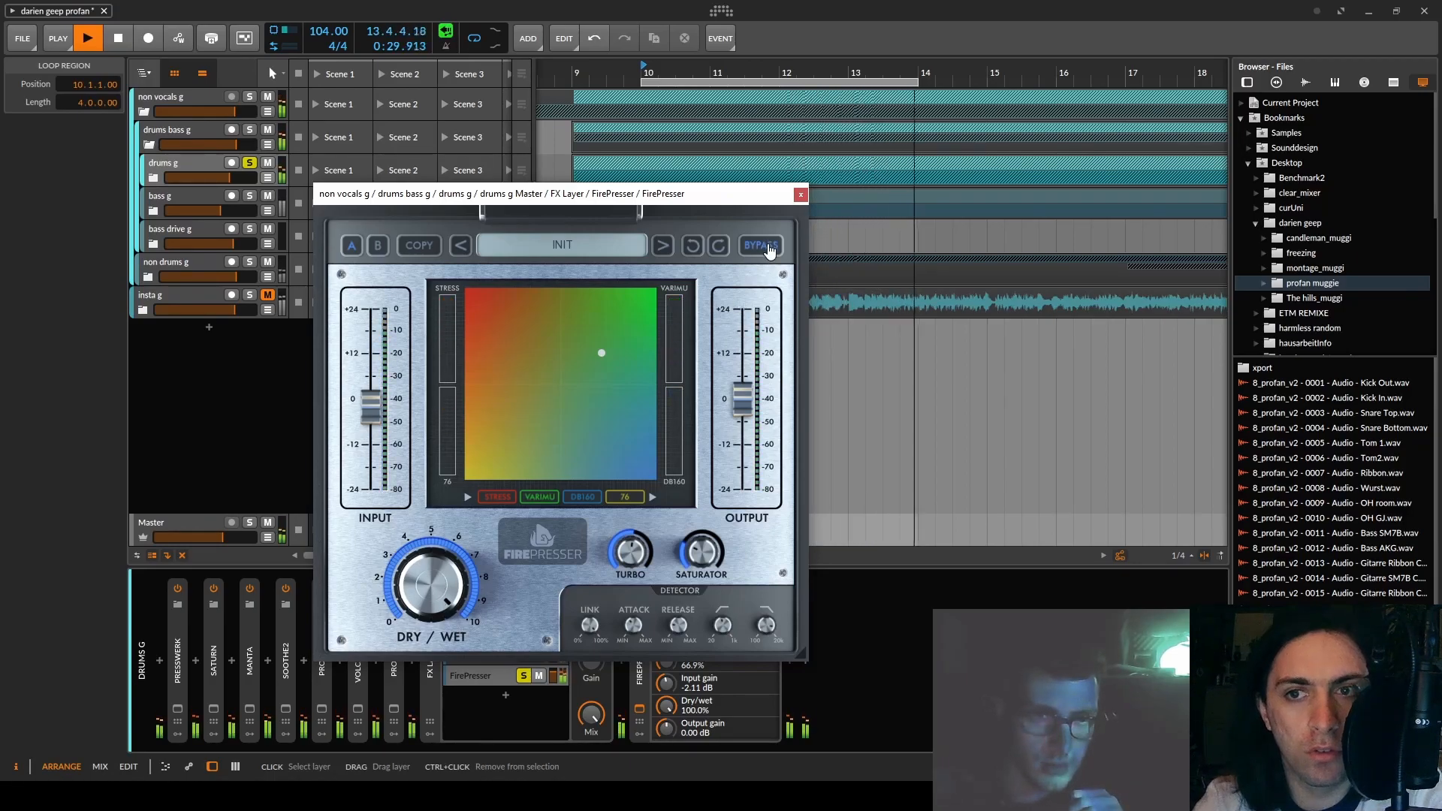
left_click(767, 246)
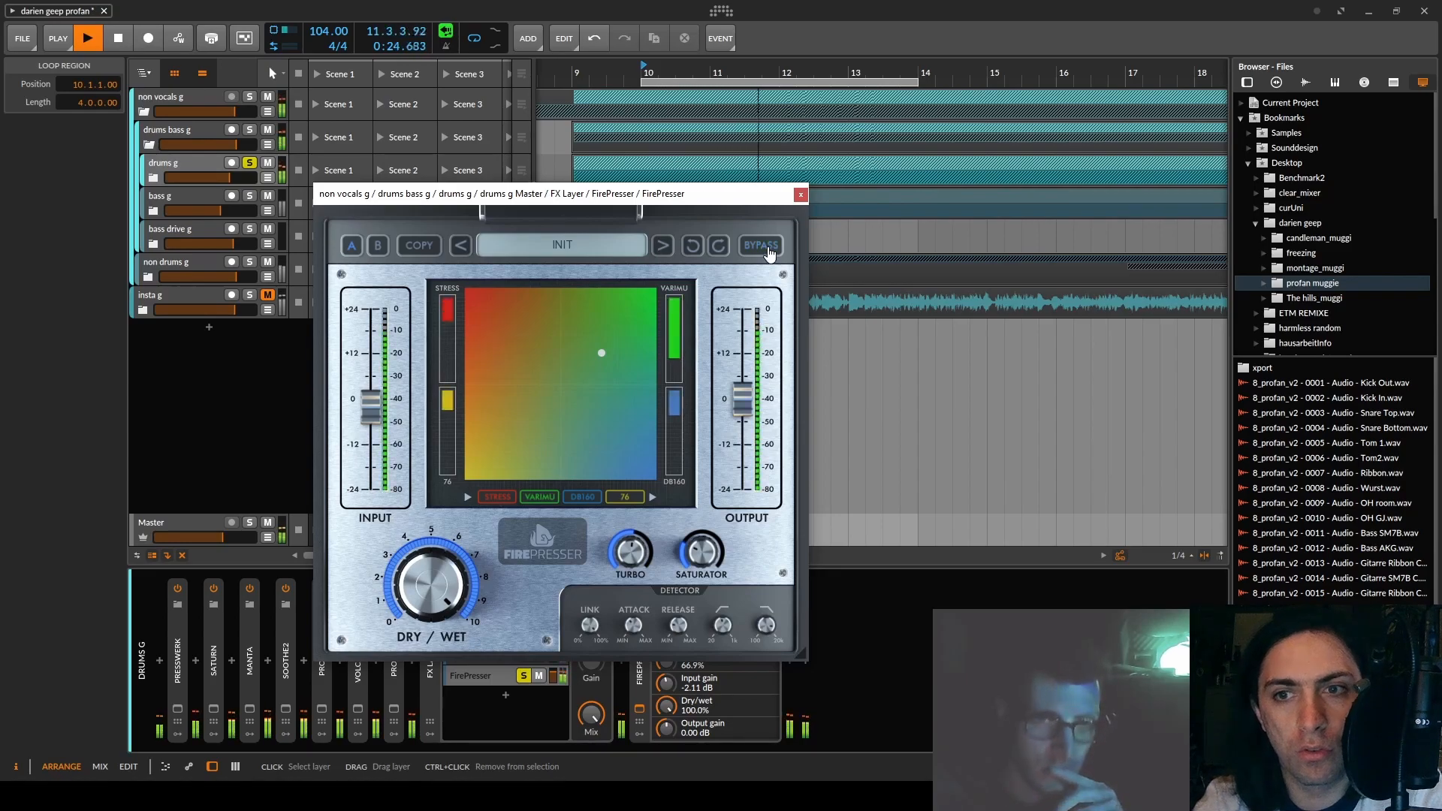
left_click_drag(729, 411, 730, 415)
left_click(762, 246)
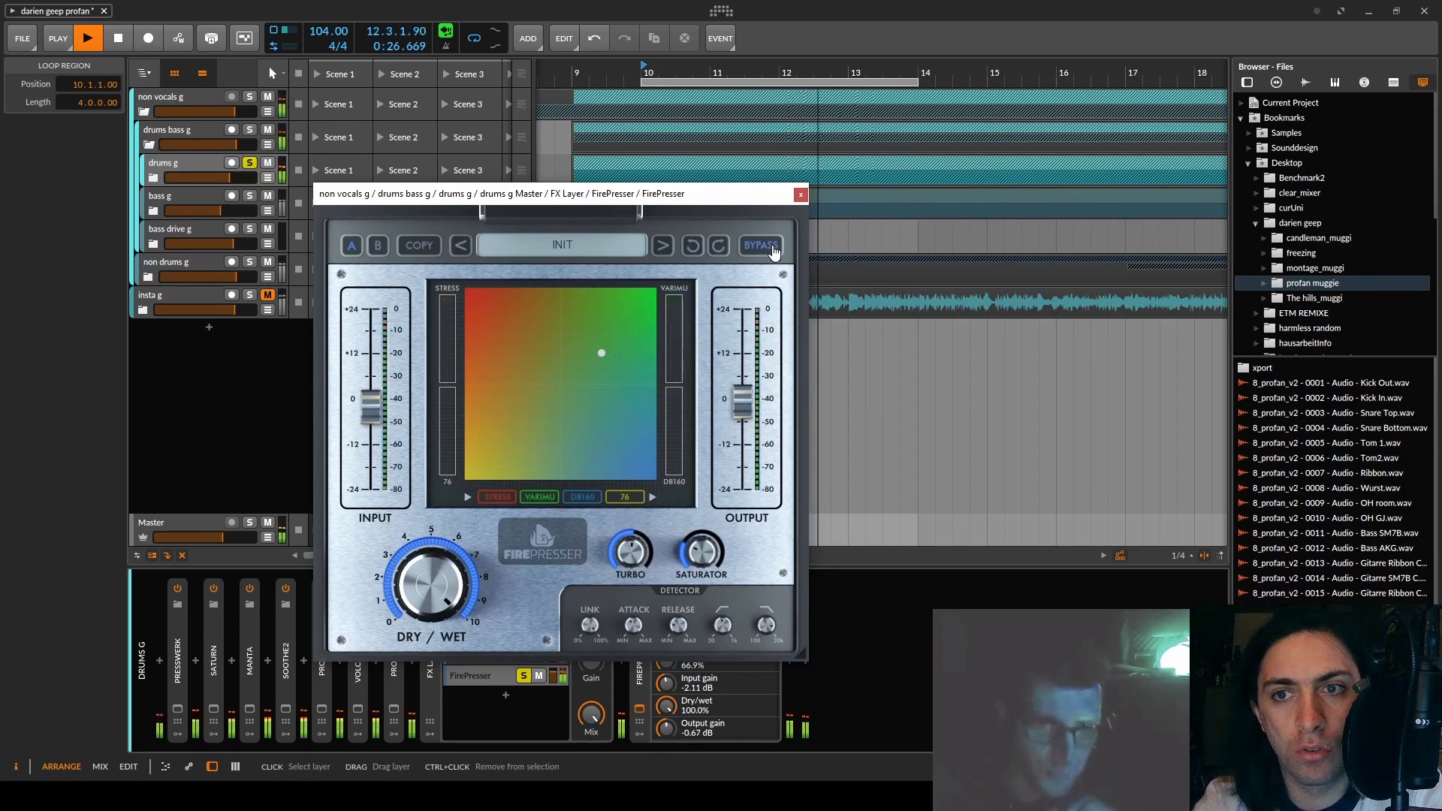
left_click(766, 258)
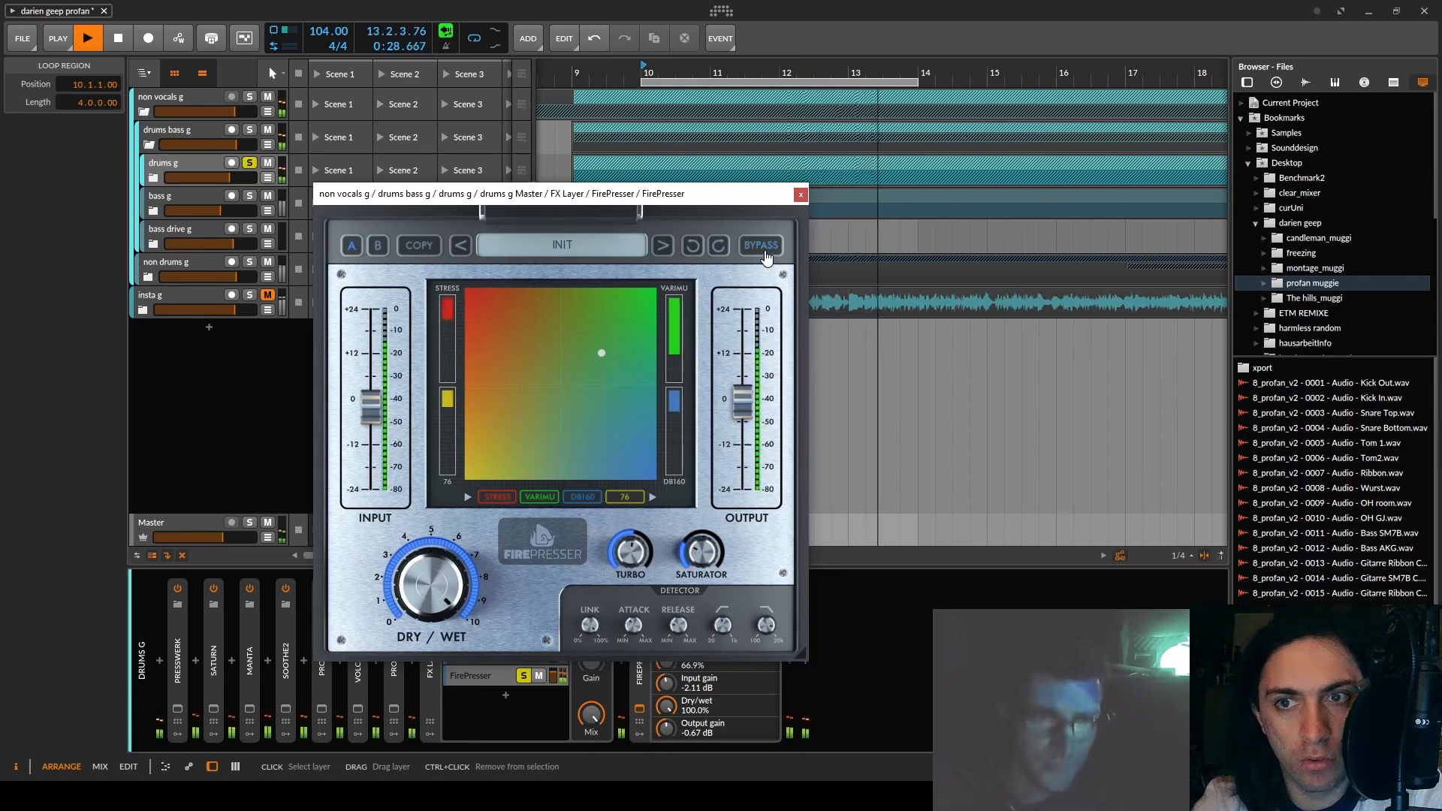
key("space")
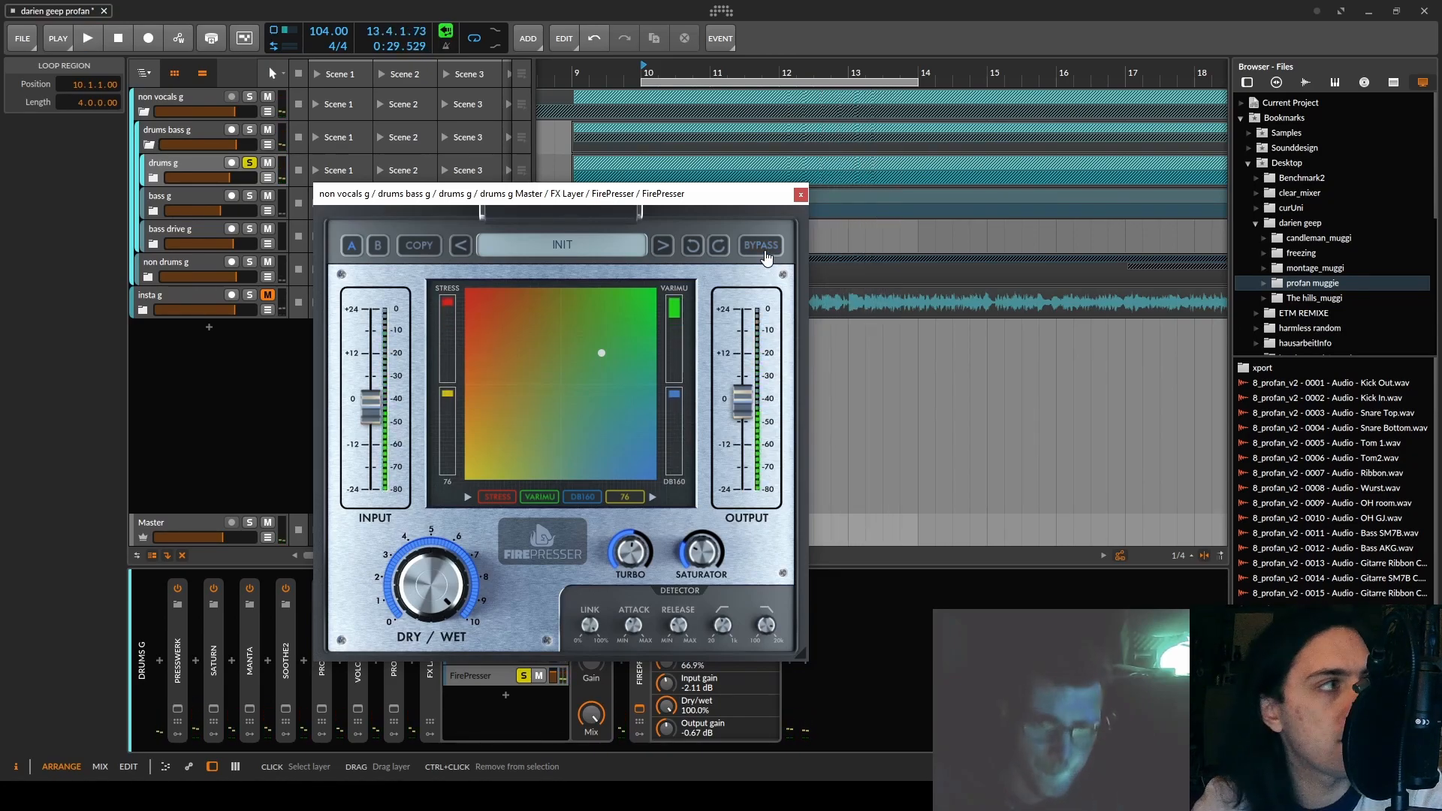
- Unsolo the FirePresser layer and reopen its plugin window, placed clear of the device chain
left_click(801, 195)
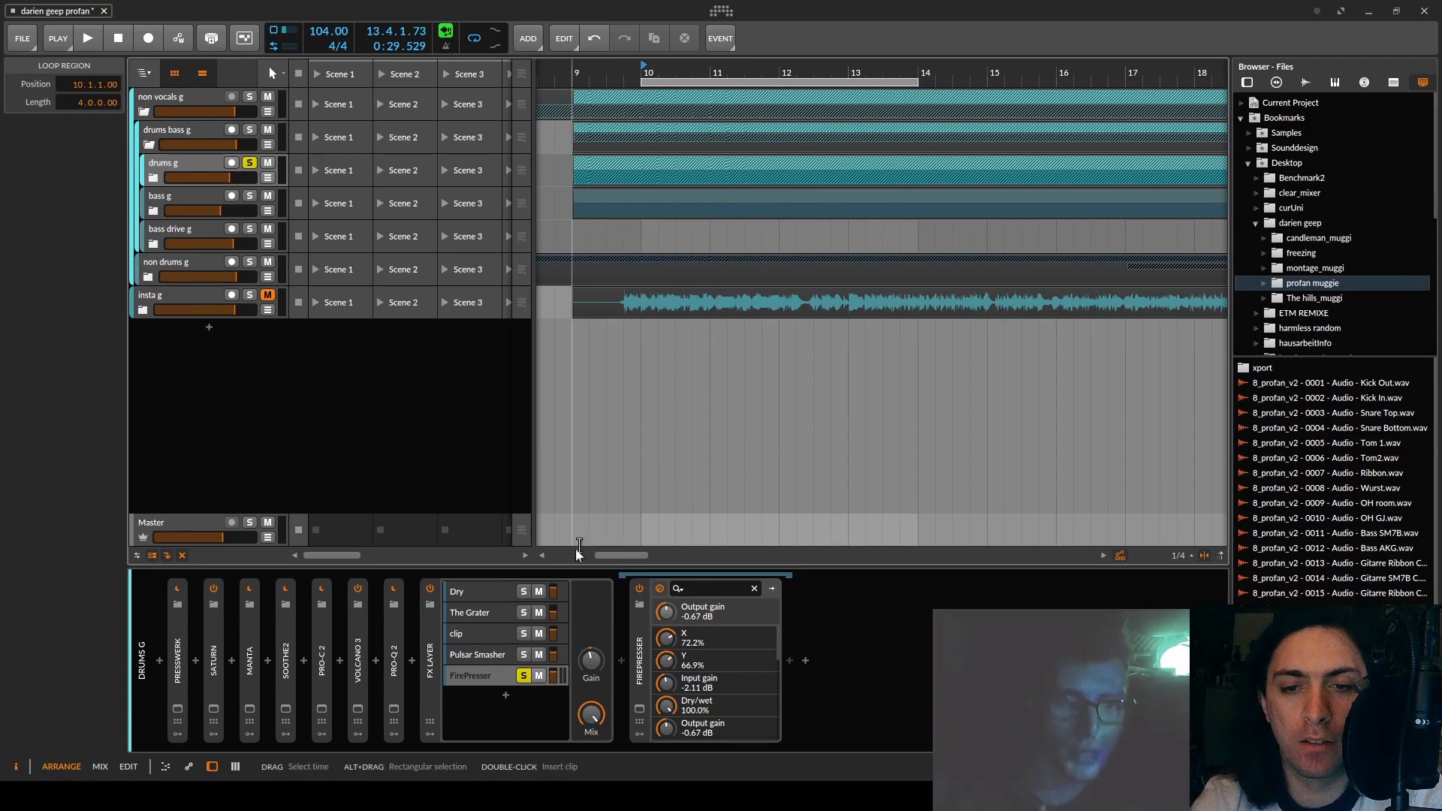
left_click(525, 676)
left_click_drag(553, 676, 556, 678)
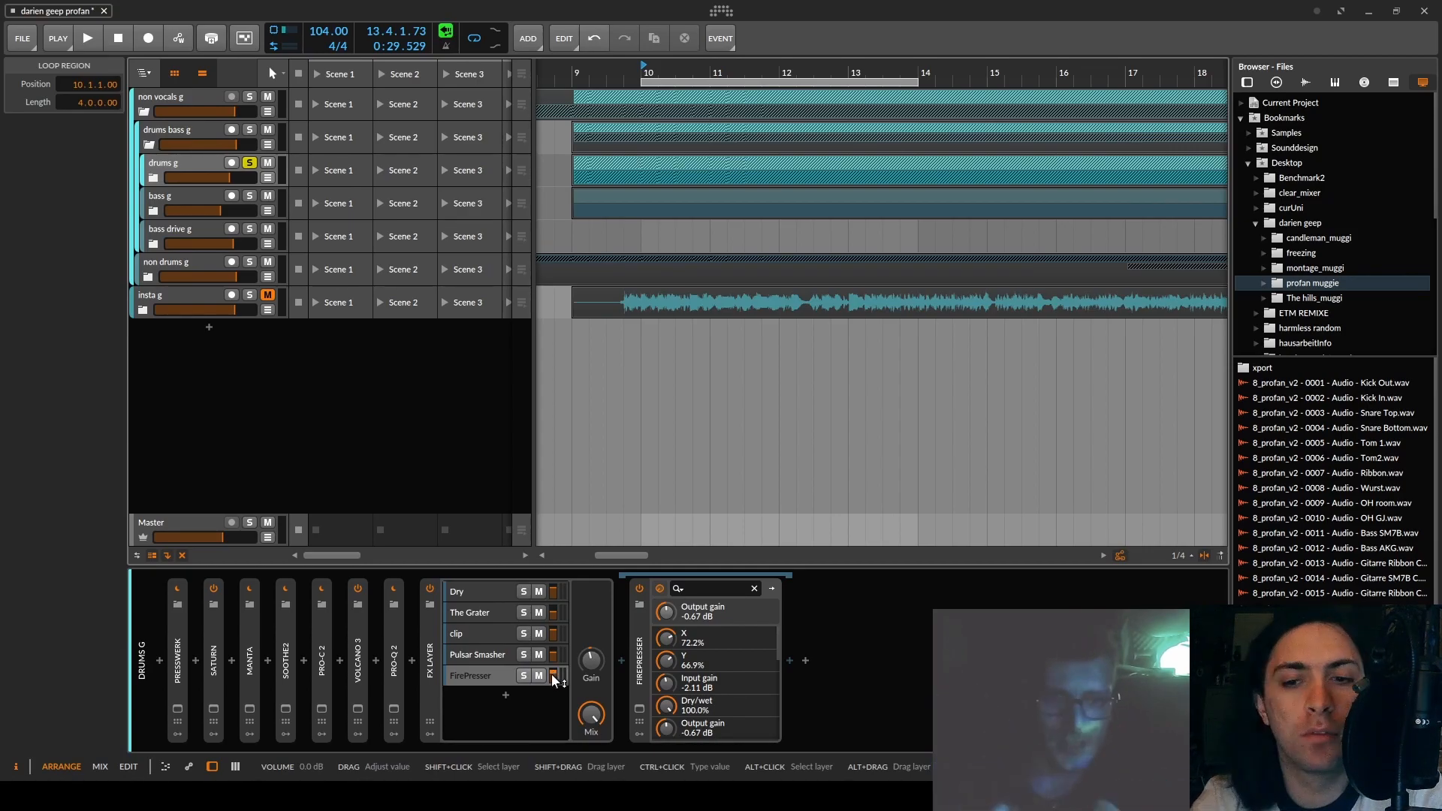
left_click(486, 678)
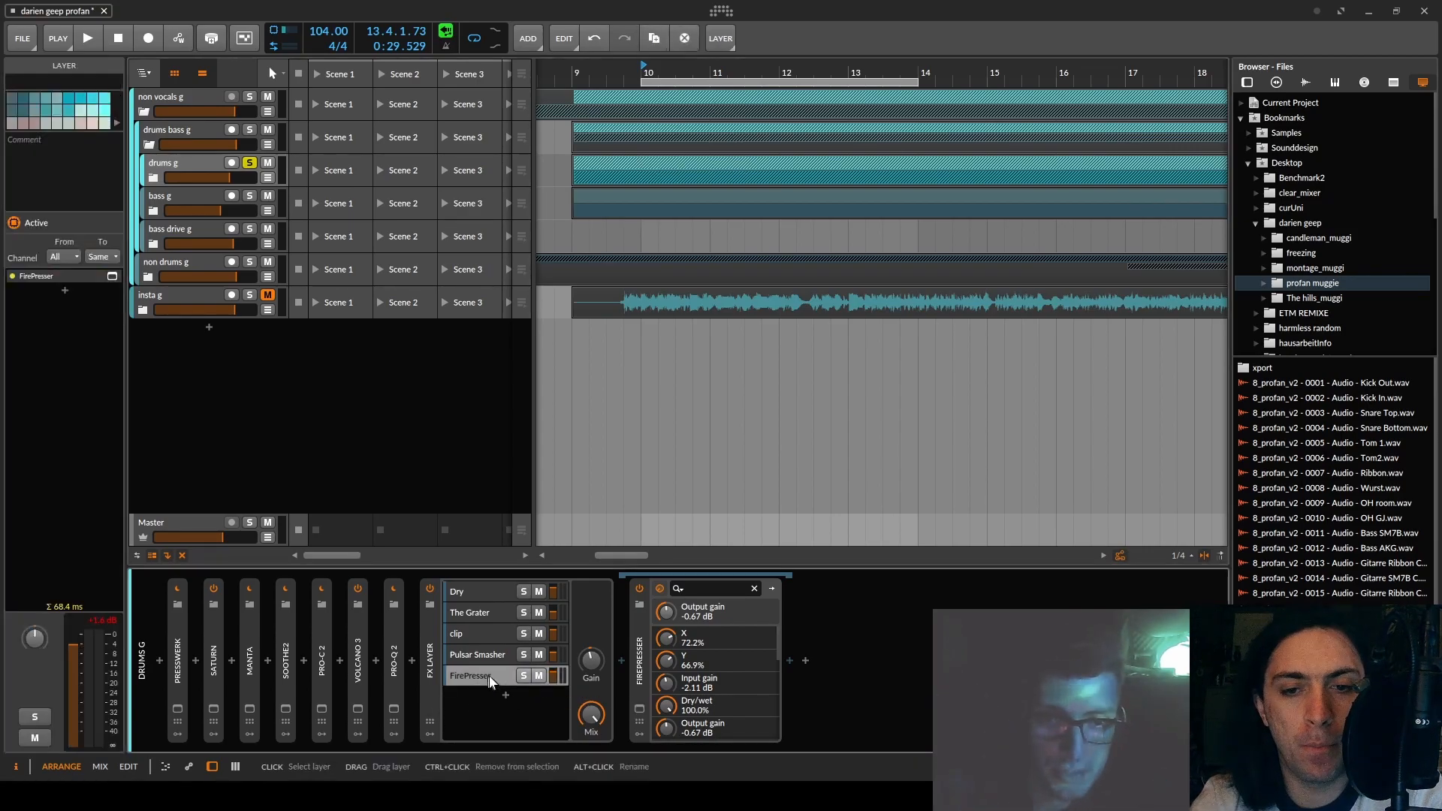
left_click(639, 709)
left_click_drag(547, 196, 768, 67)
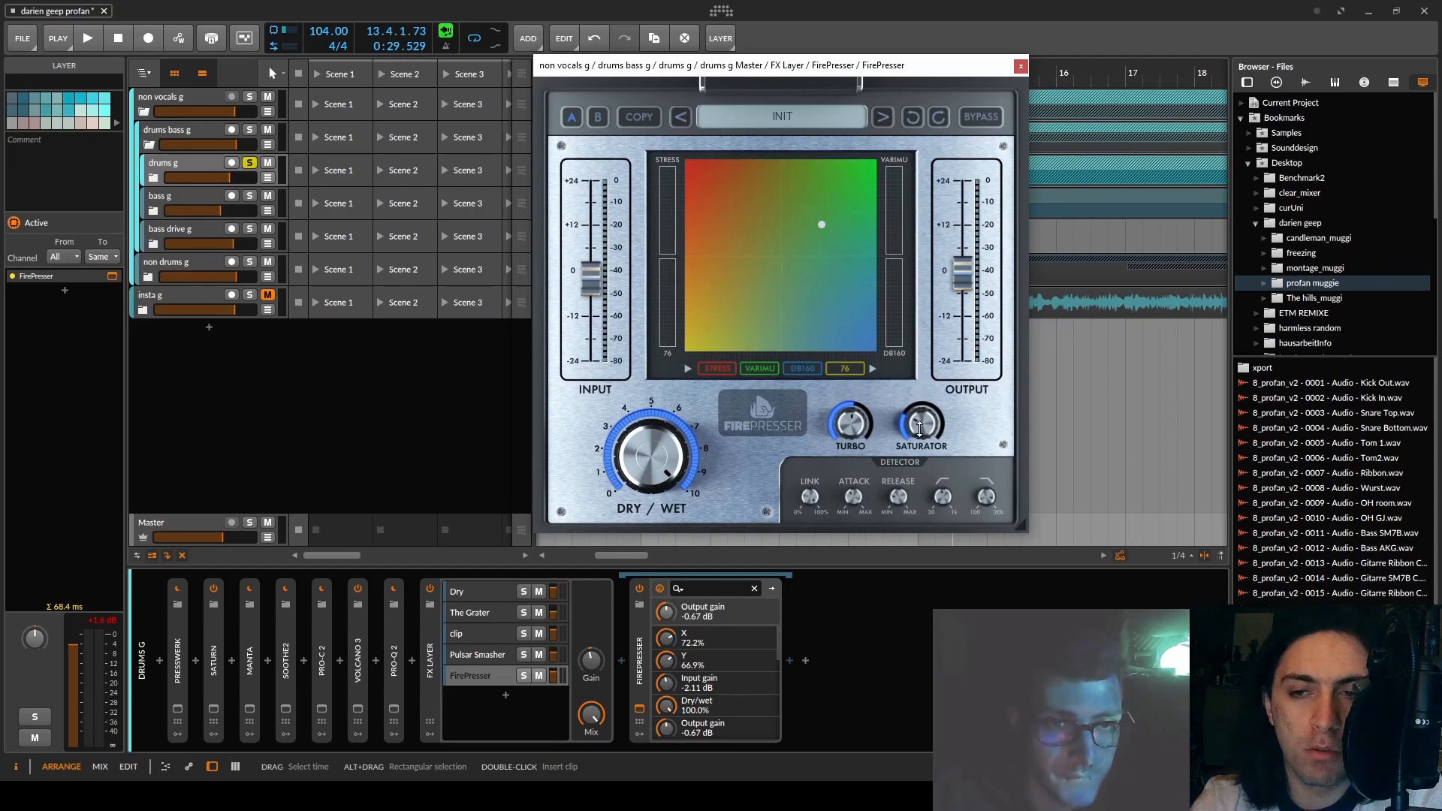
- During playback, set the FirePresser layer's volume to about -2.4 dB, muting and unmuting the layer to compare
left_click(478, 681)
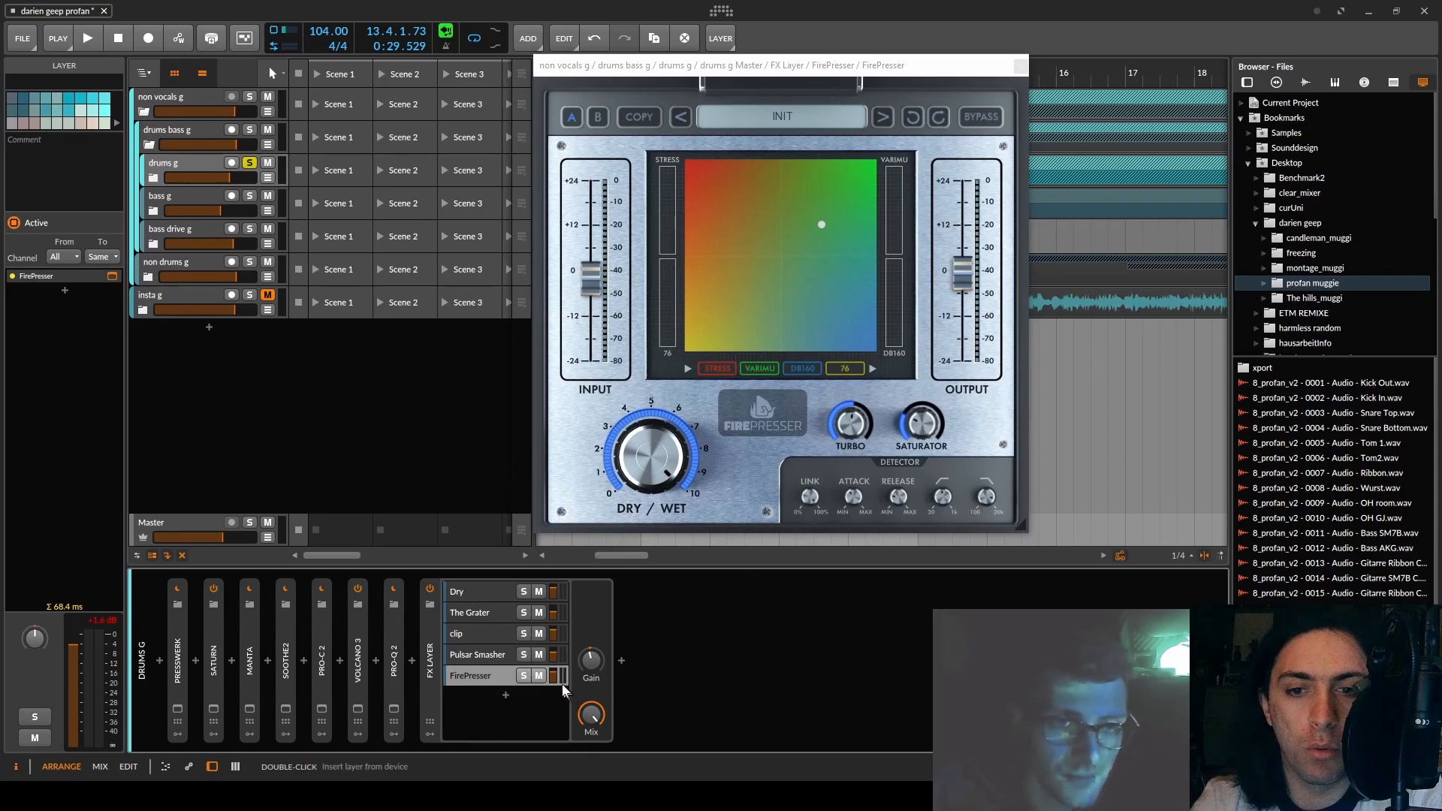
left_click_drag(555, 678, 591, 668)
key("space")
left_click(538, 676)
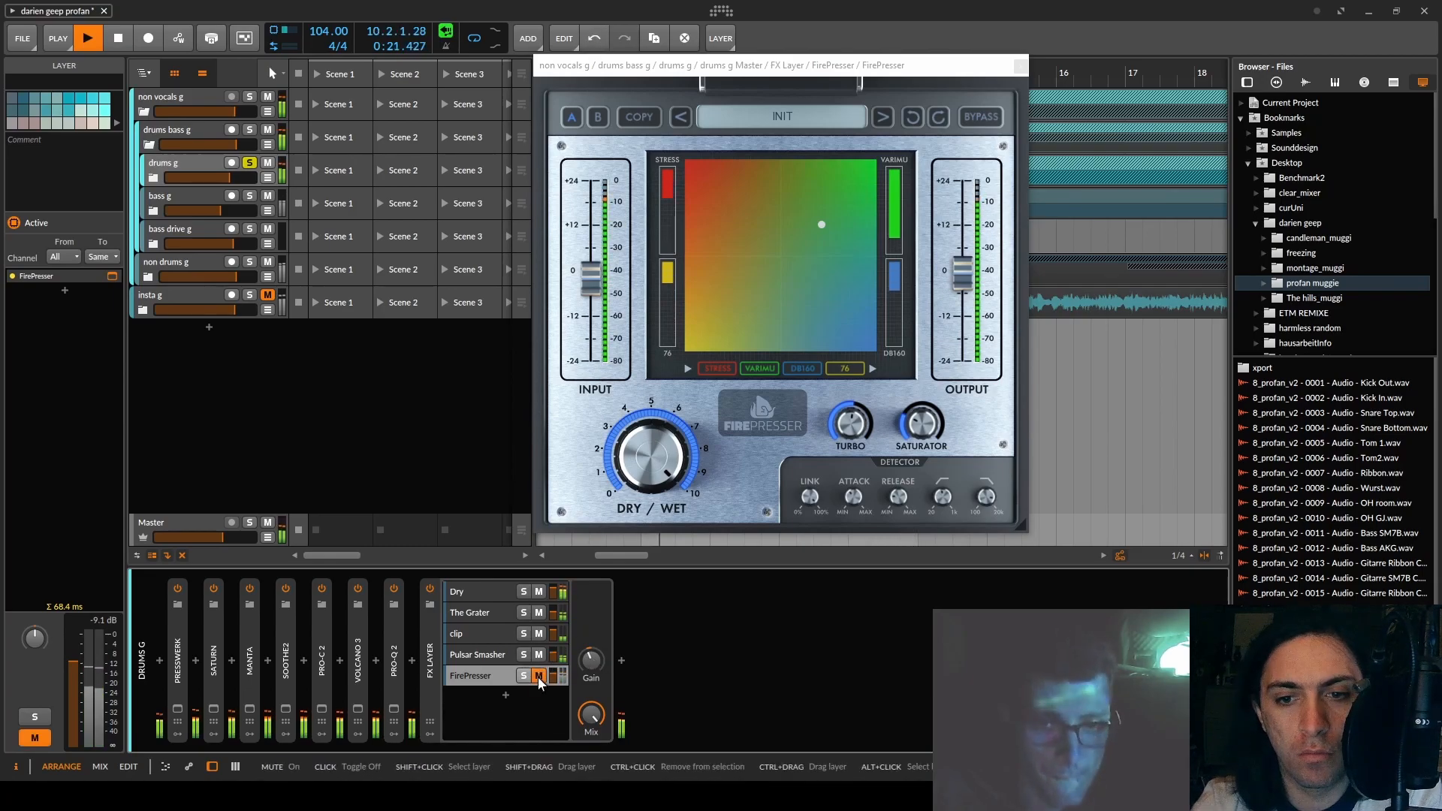
left_click(540, 677)
mouse_move(557, 676)
left_mouse_down()
mouse_move(556, 664)
mouse_move(557, 676)
left_mouse_up()
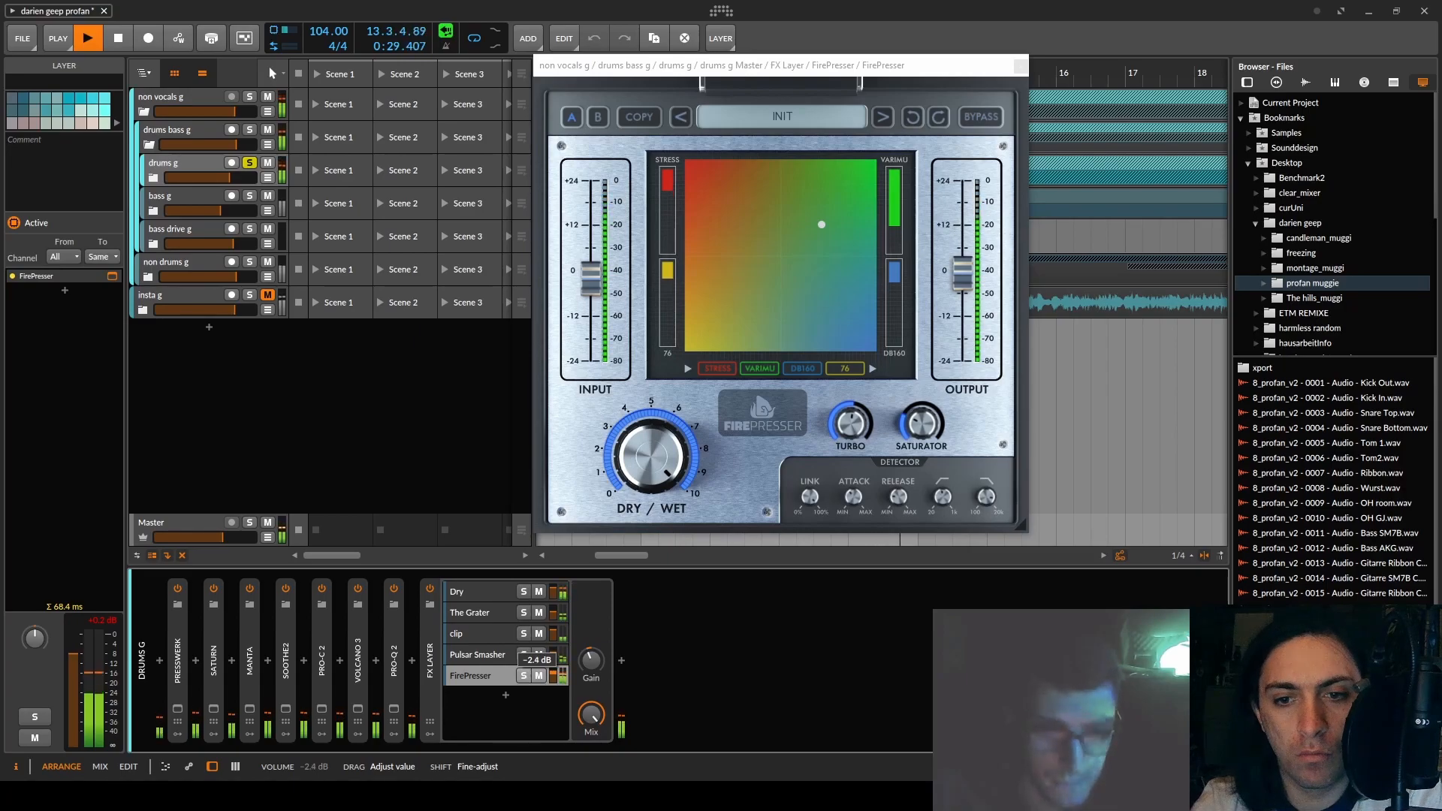
- Lower the FX Layer's Gain to about -5.6 dB while balancing it against the FirePresser layer's volume
mouse_move(591, 659)
left_click_drag(591, 659, 591, 664)
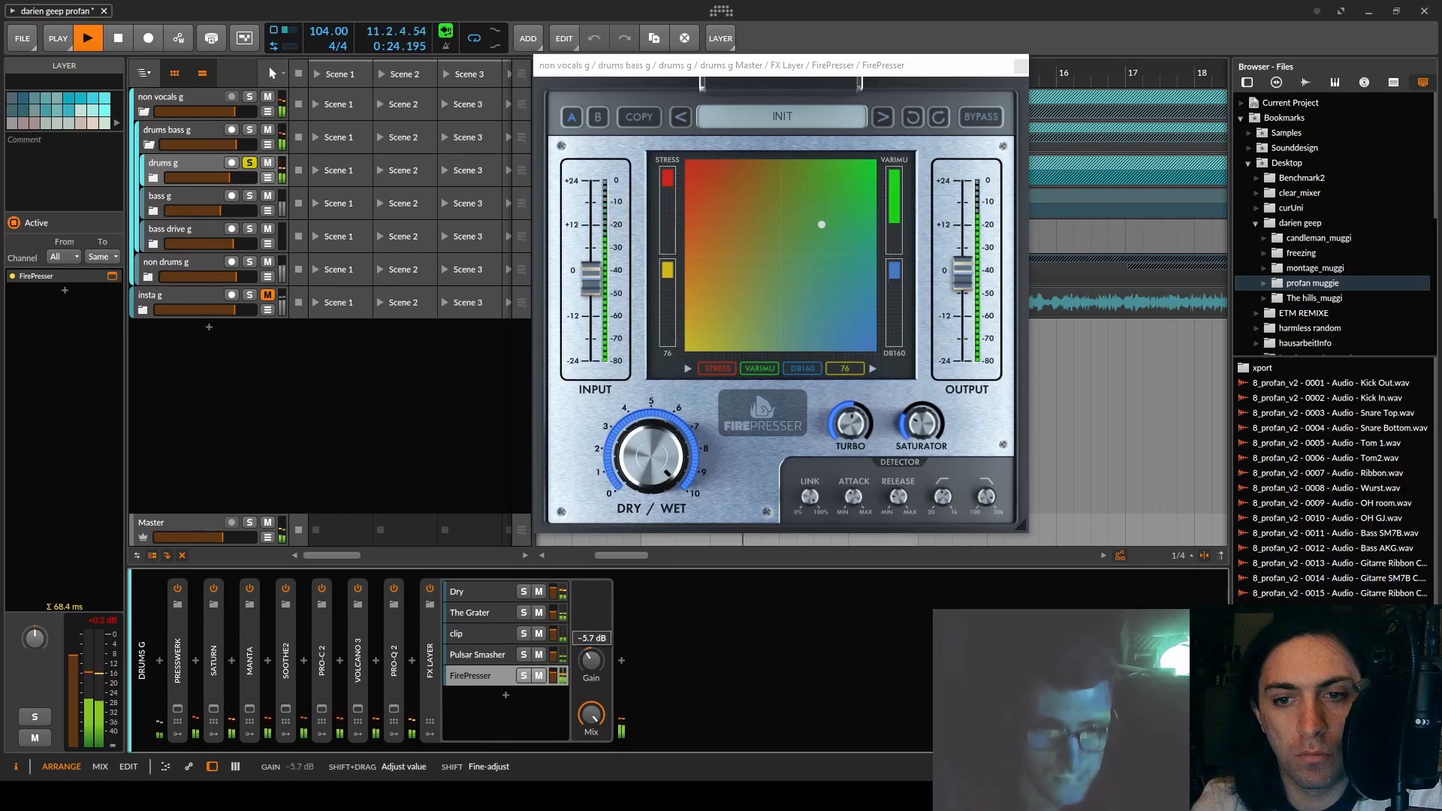
left_click_drag(554, 676, 591, 659)
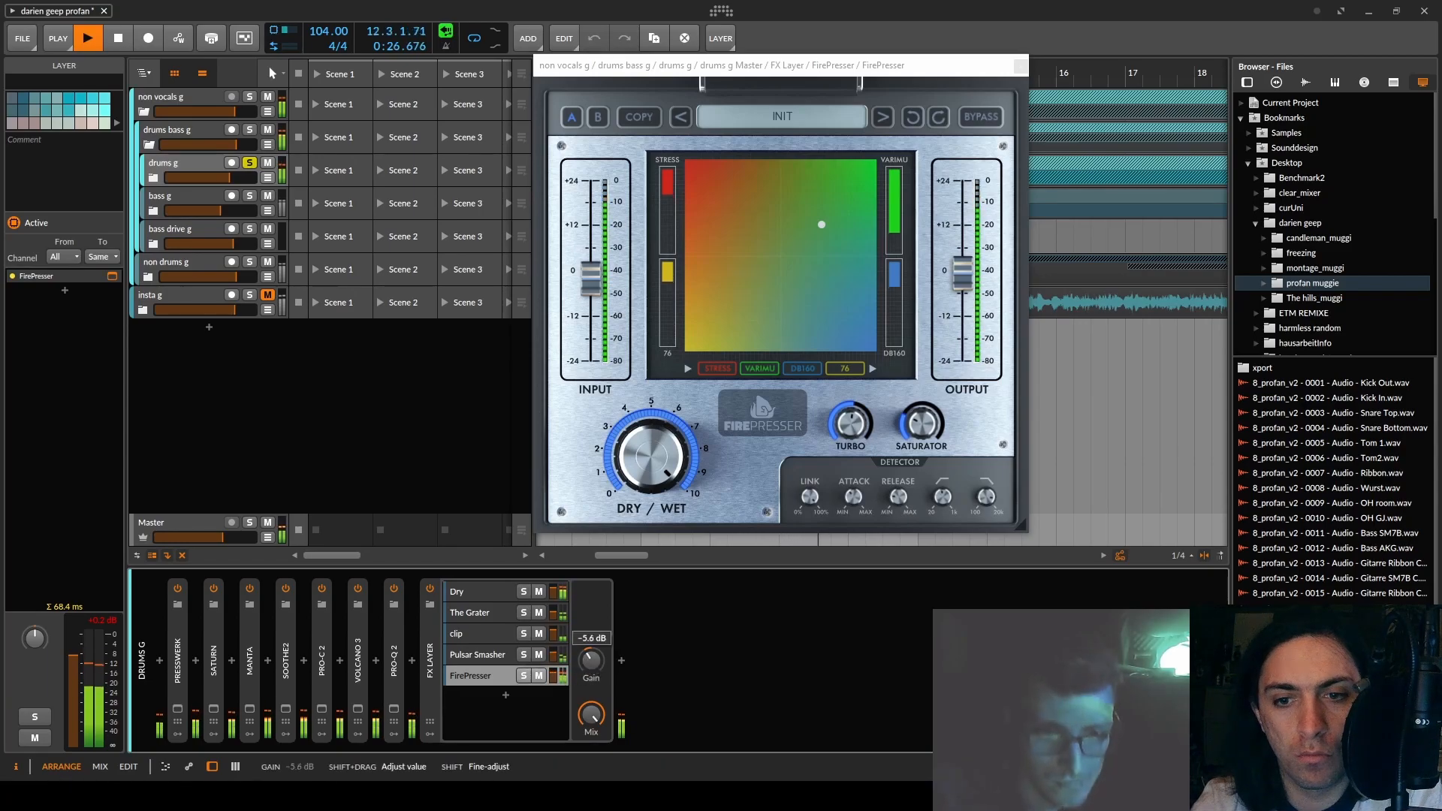
- Unsolo the drums g track and compare the full mix with the FirePresser layer muted and unmuted
left_click(539, 676)
left_click(539, 676)
left_click(250, 162)
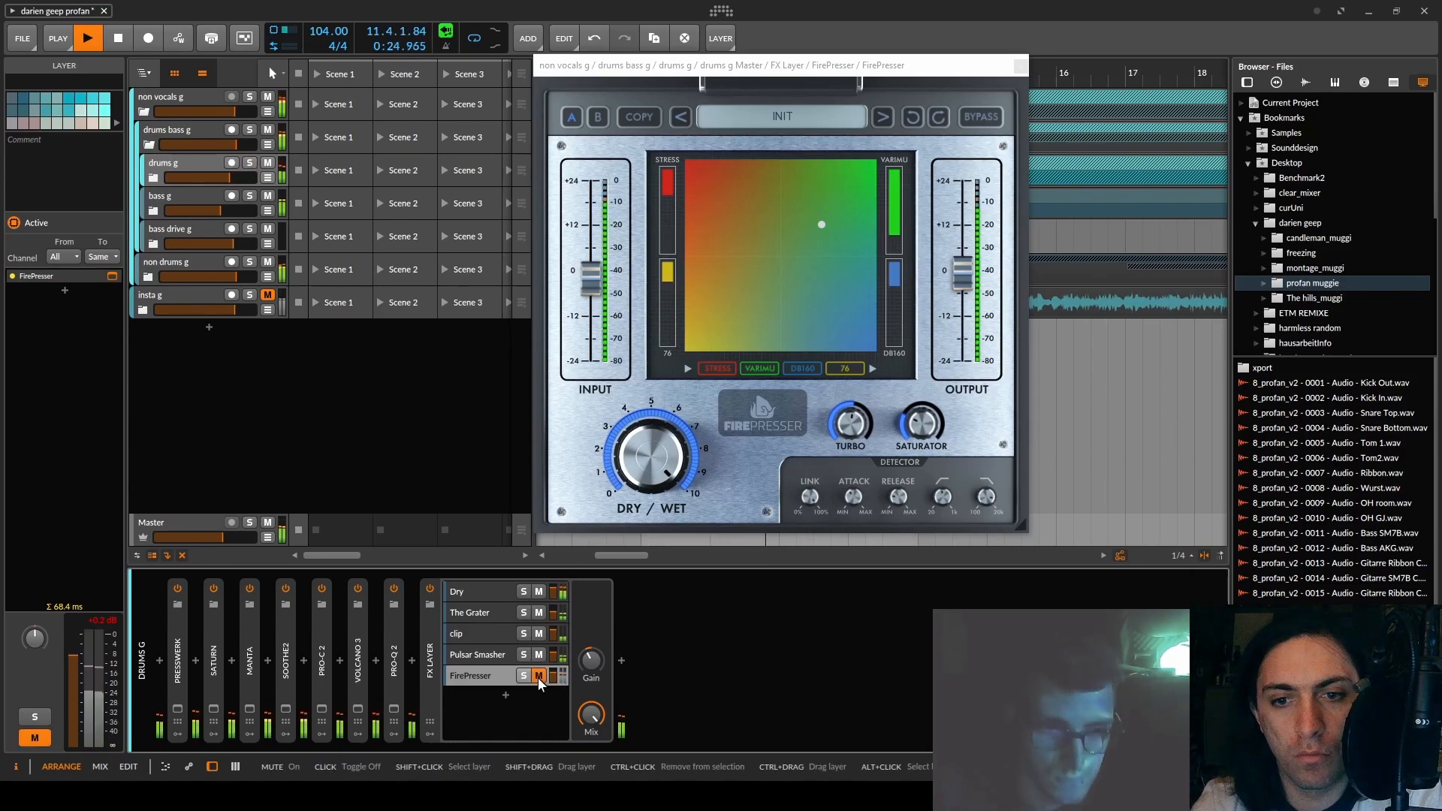
key("space")
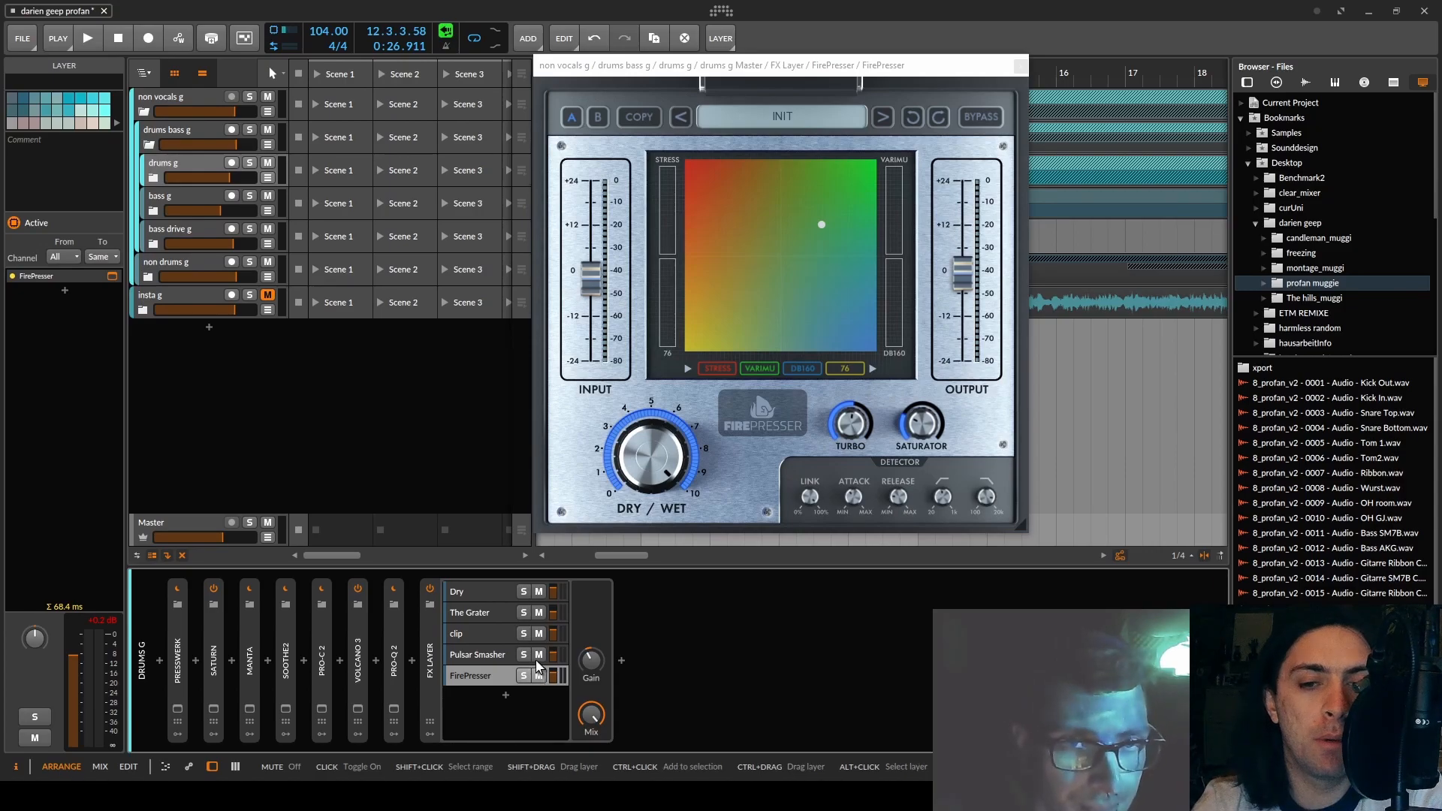
- Add a Button modulator to the FX Layer and mute the FirePresser layer
left_click(429, 674)
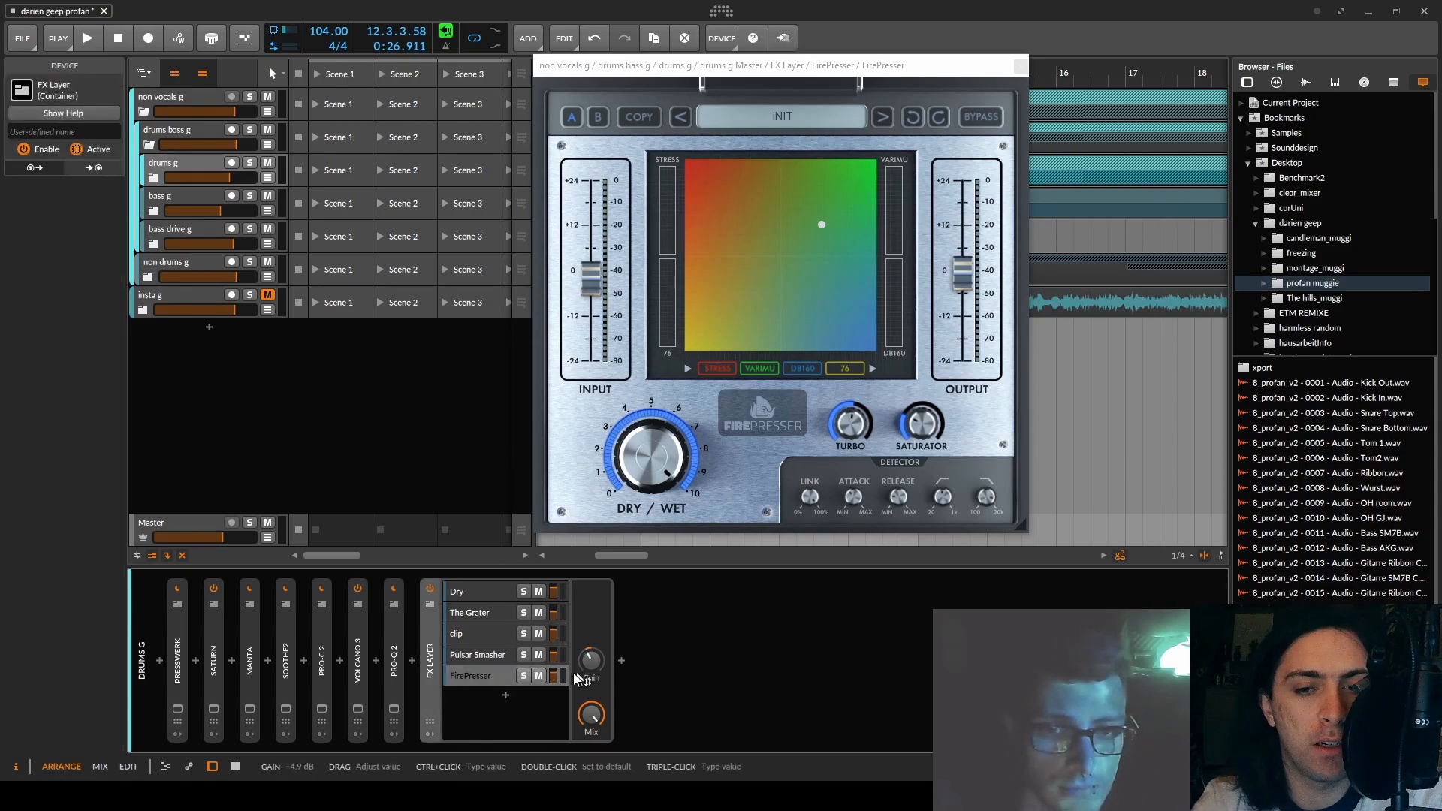
left_click(428, 732)
left_click(454, 607)
type("butt")
left_click(467, 91)
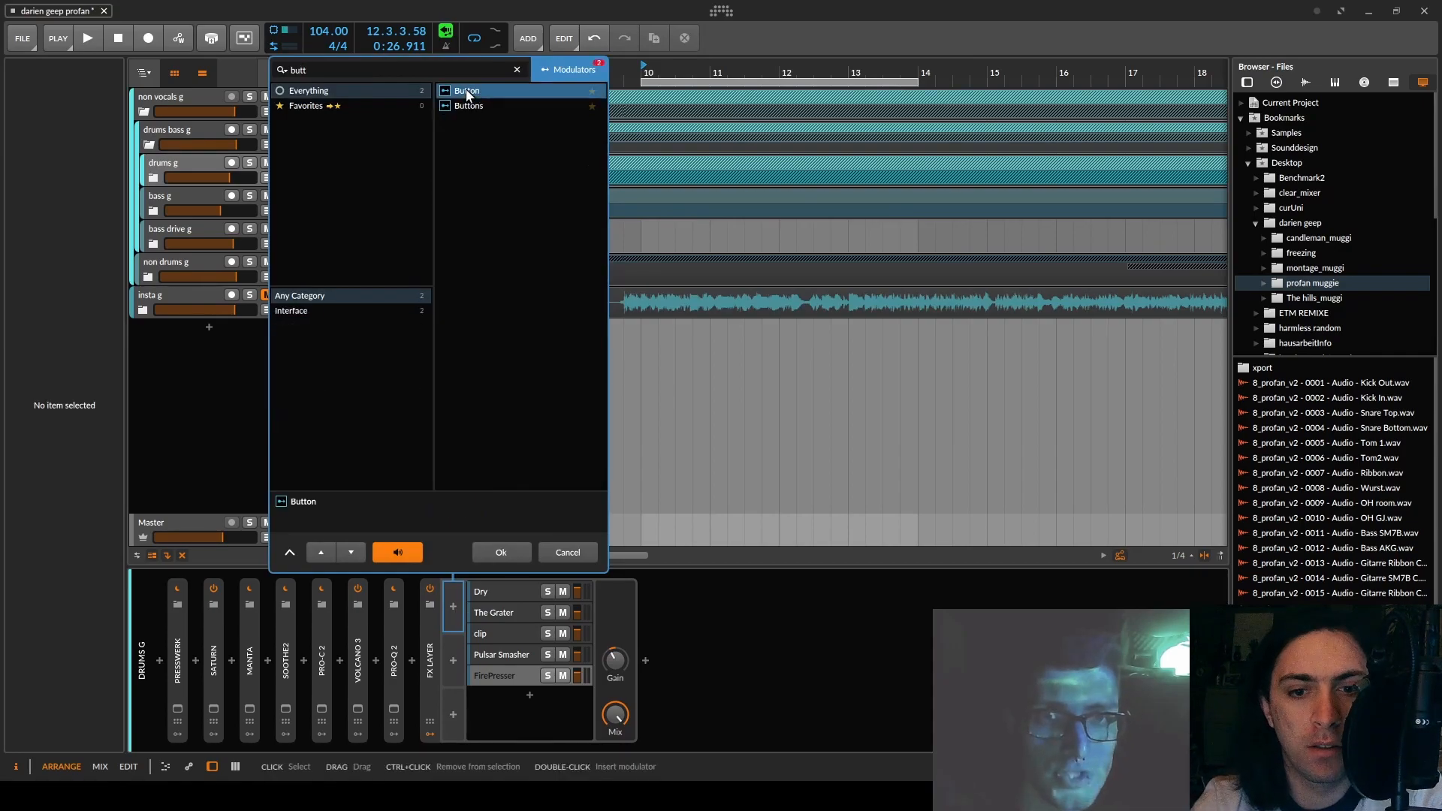
double_click(467, 91)
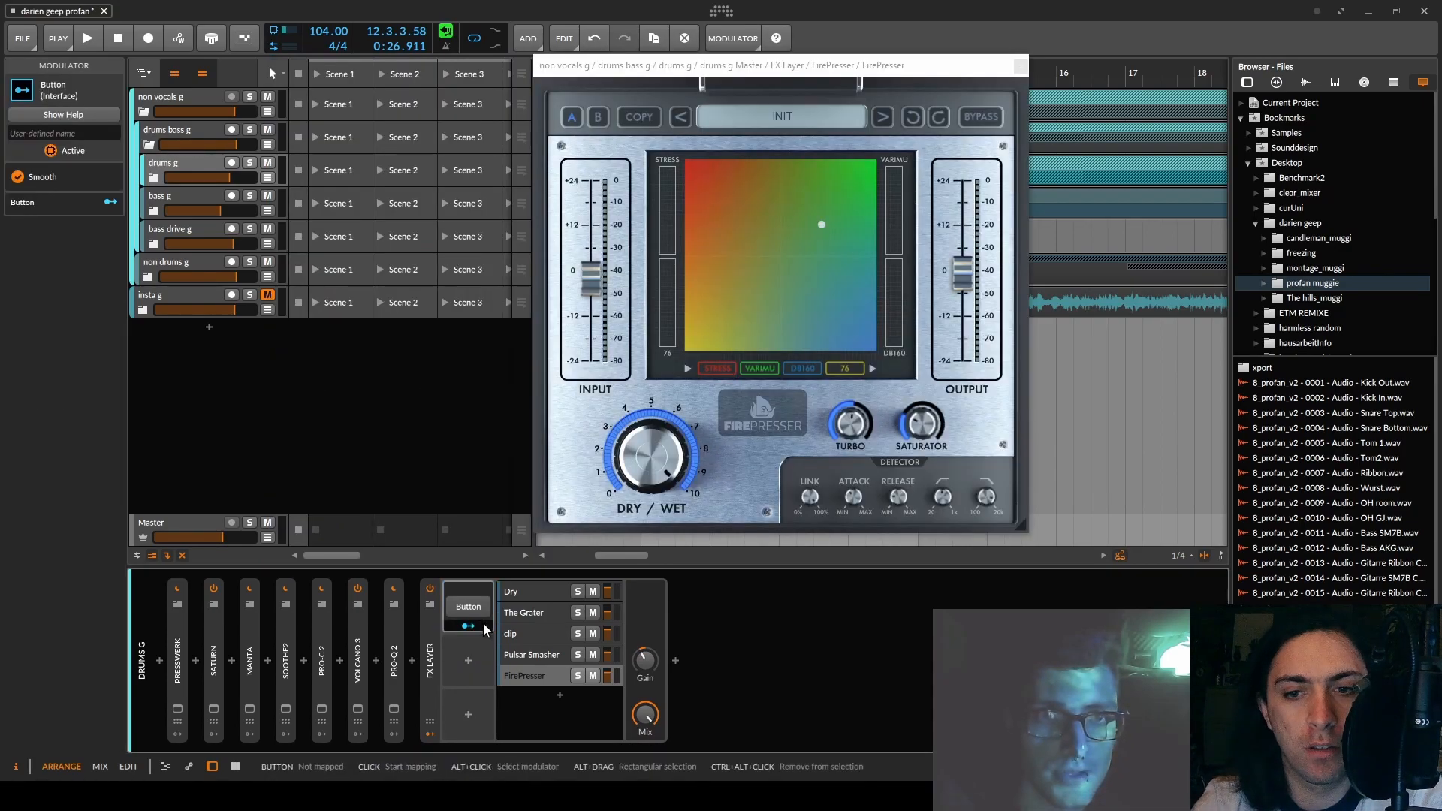
left_click(593, 676)
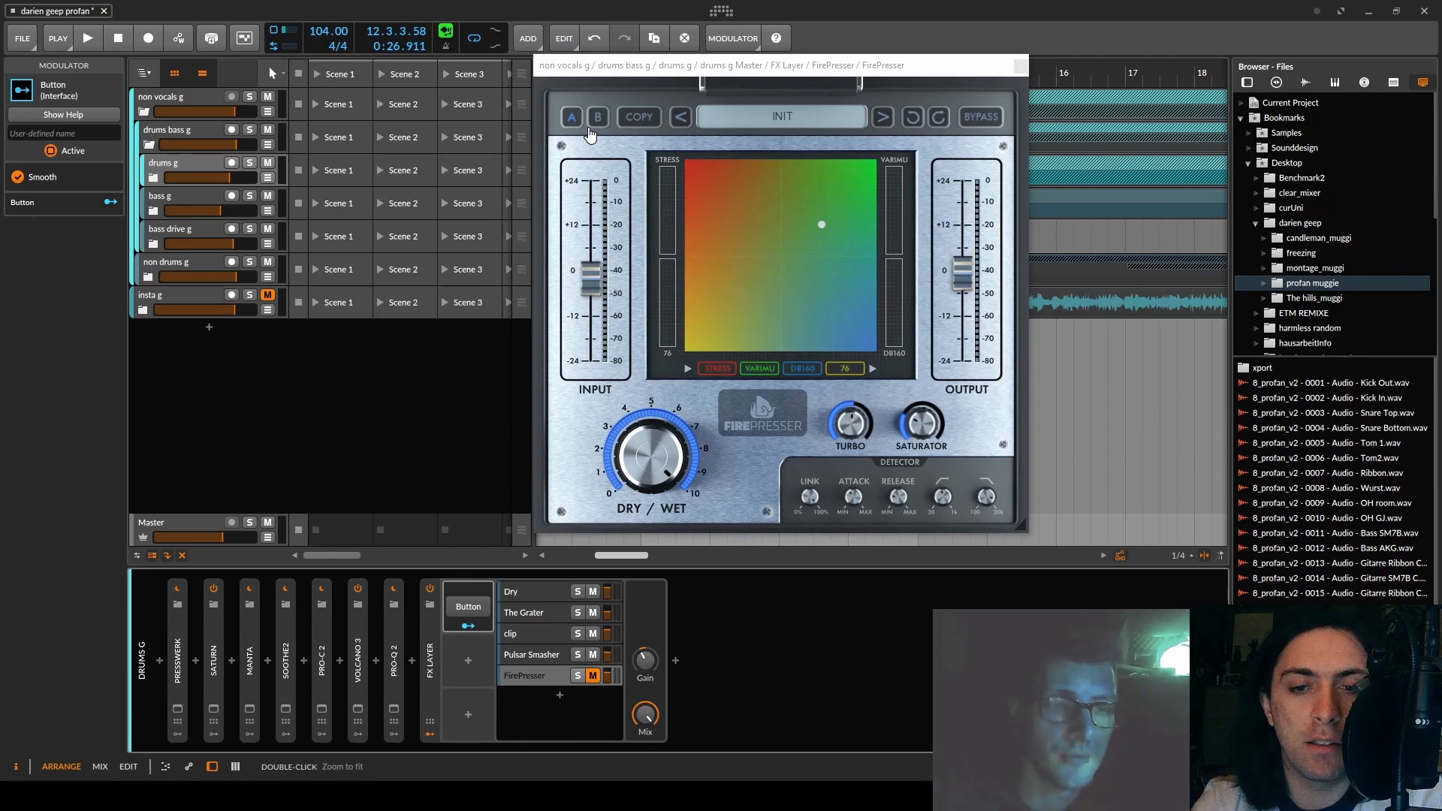
left_click(472, 612)
left_click(472, 612)
left_click(471, 612)
left_click(472, 612)
left_click(468, 614)
left_click(467, 614)
left_click(467, 614)
left_click(467, 615)
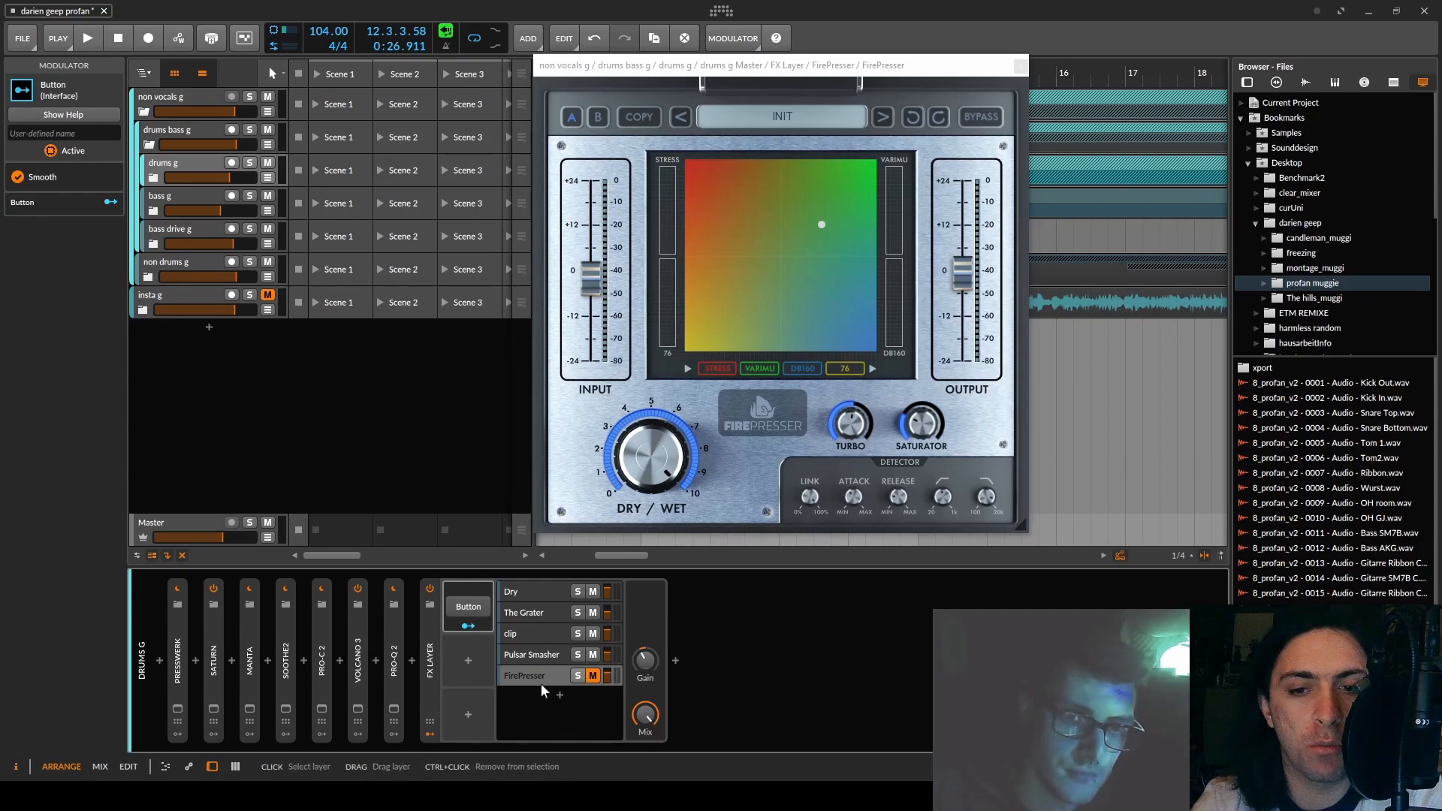
left_click(465, 613)
left_click(465, 613)
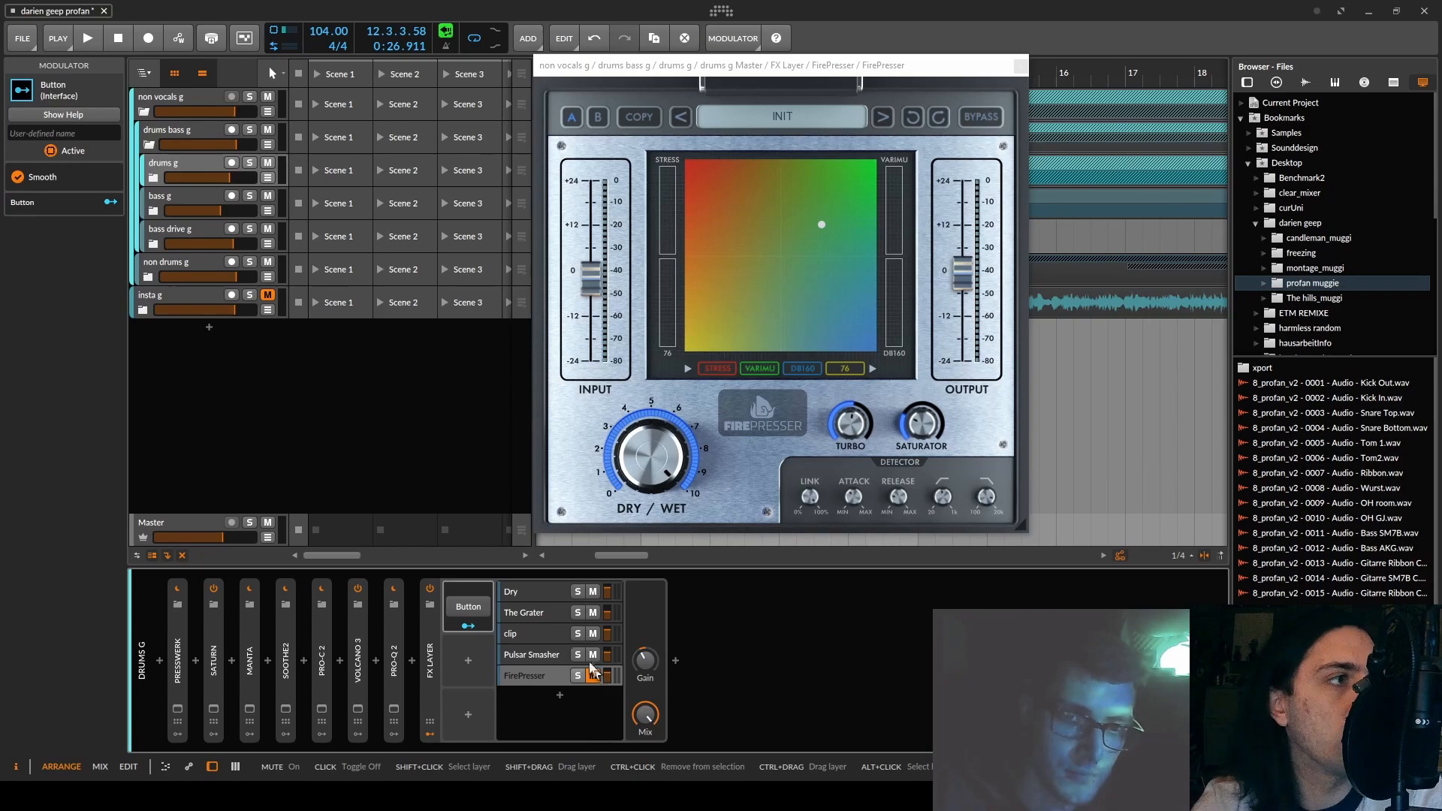
- Raise the FX Layer's Gain while playing the mix with the FirePresser layer muted
key("space")
mouse_move(644, 660)
left_click_drag(644, 659, 644, 649)
key("space")
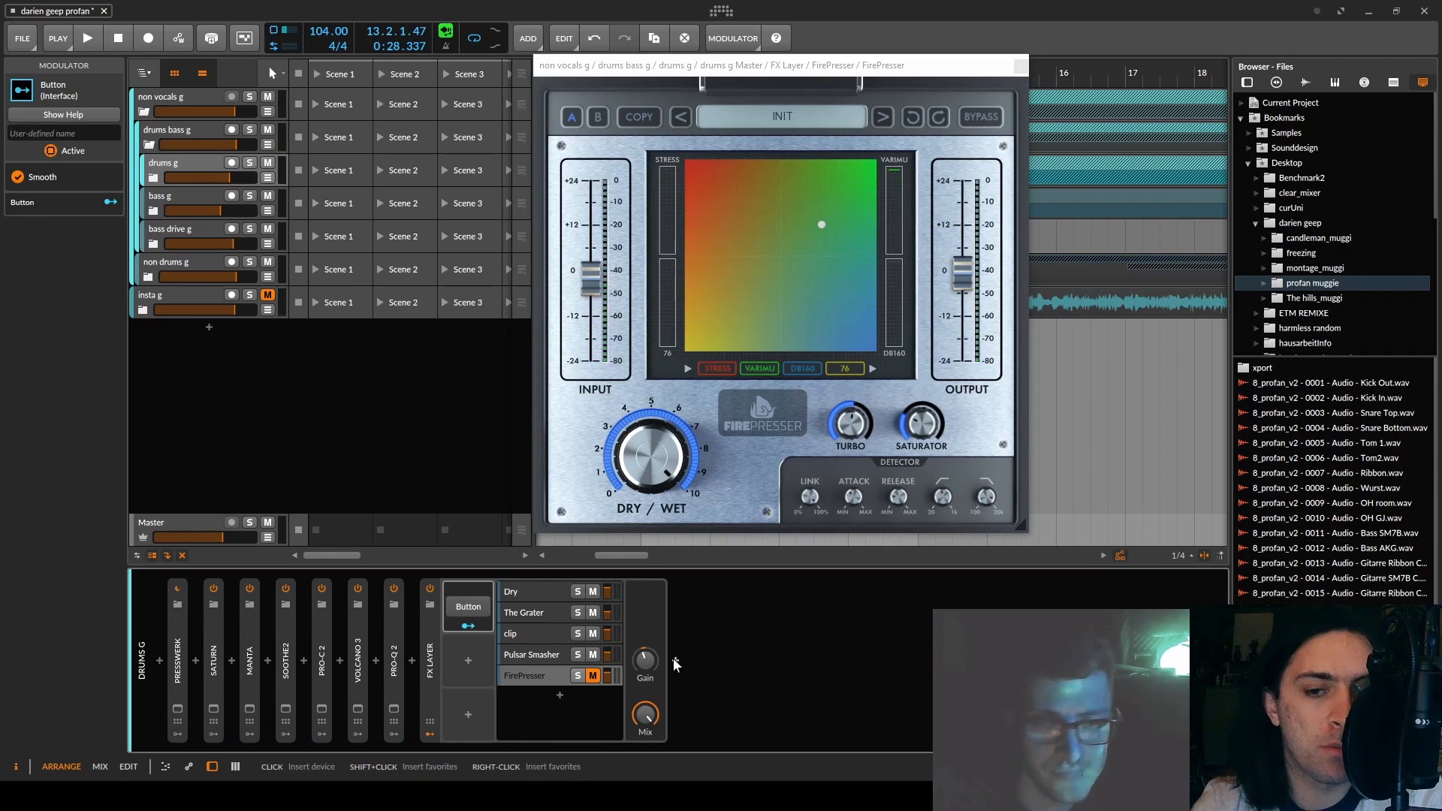
- Switch the Button modulator on, map it to the FirePresser layer's Mute at -1.00, and test the toggle
left_click(467, 608)
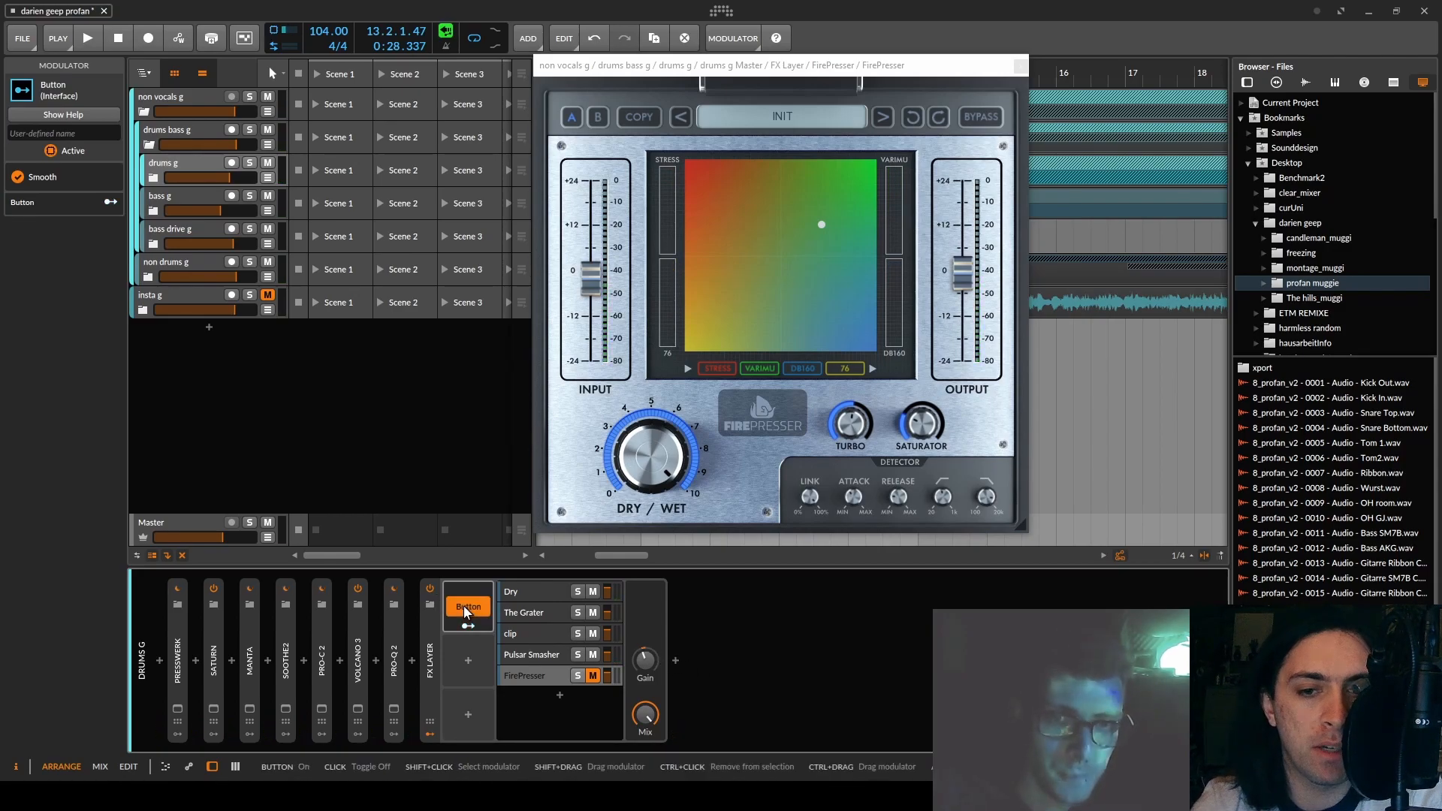
left_click(469, 630)
left_click(592, 675)
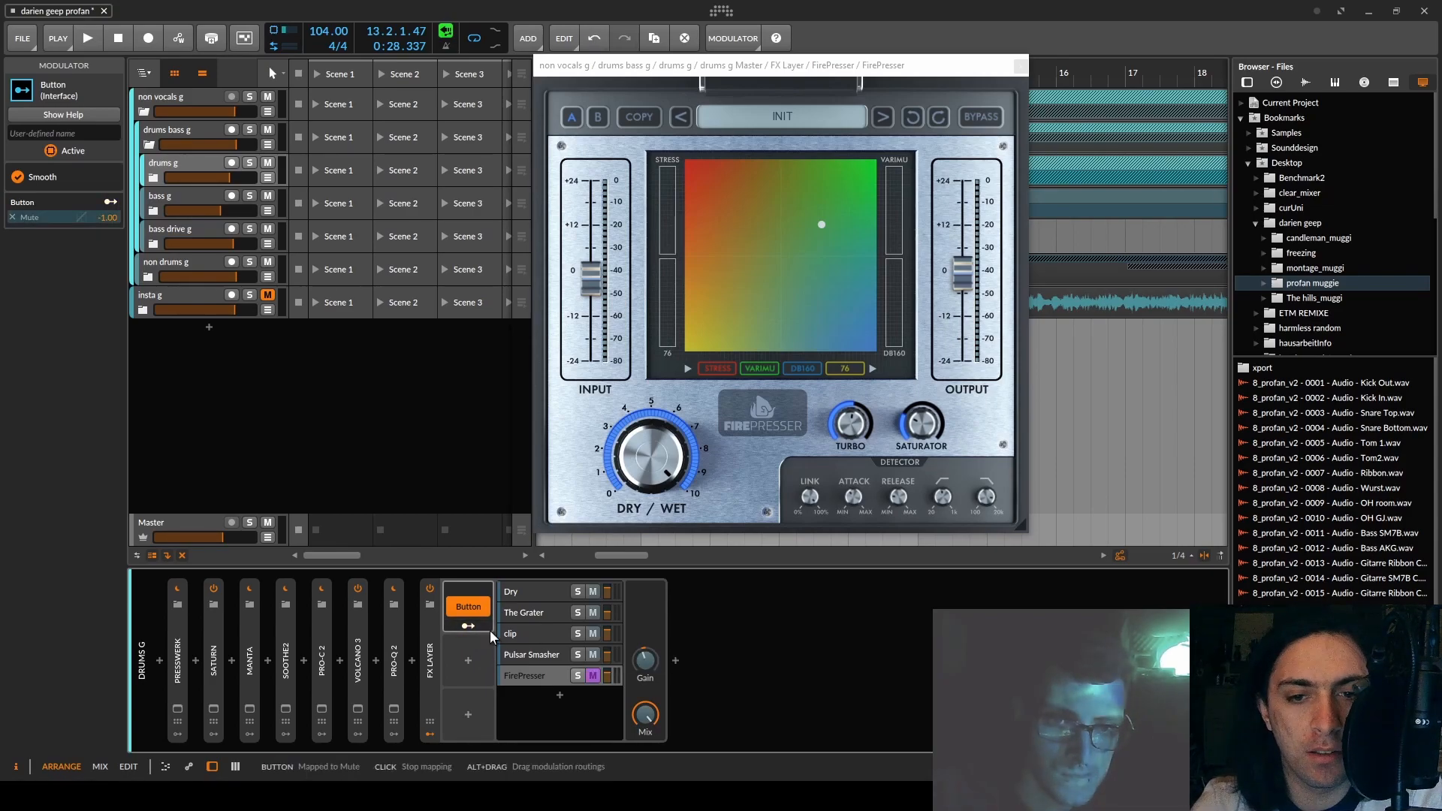
left_click(471, 609)
left_click(474, 614)
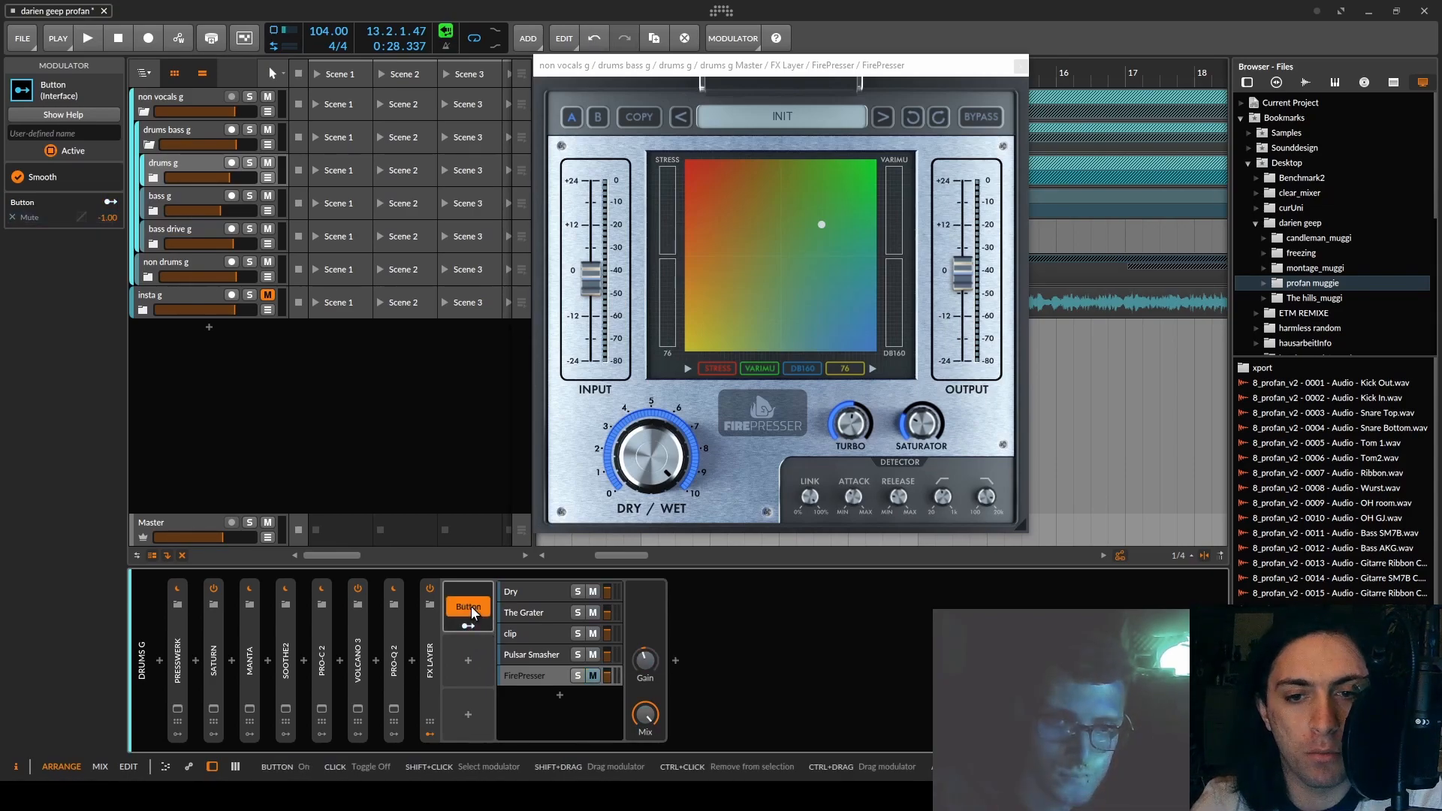
- During playback, also map the Button modulator to the FX Layer's Gain with an amount of -3.22
left_click(467, 626)
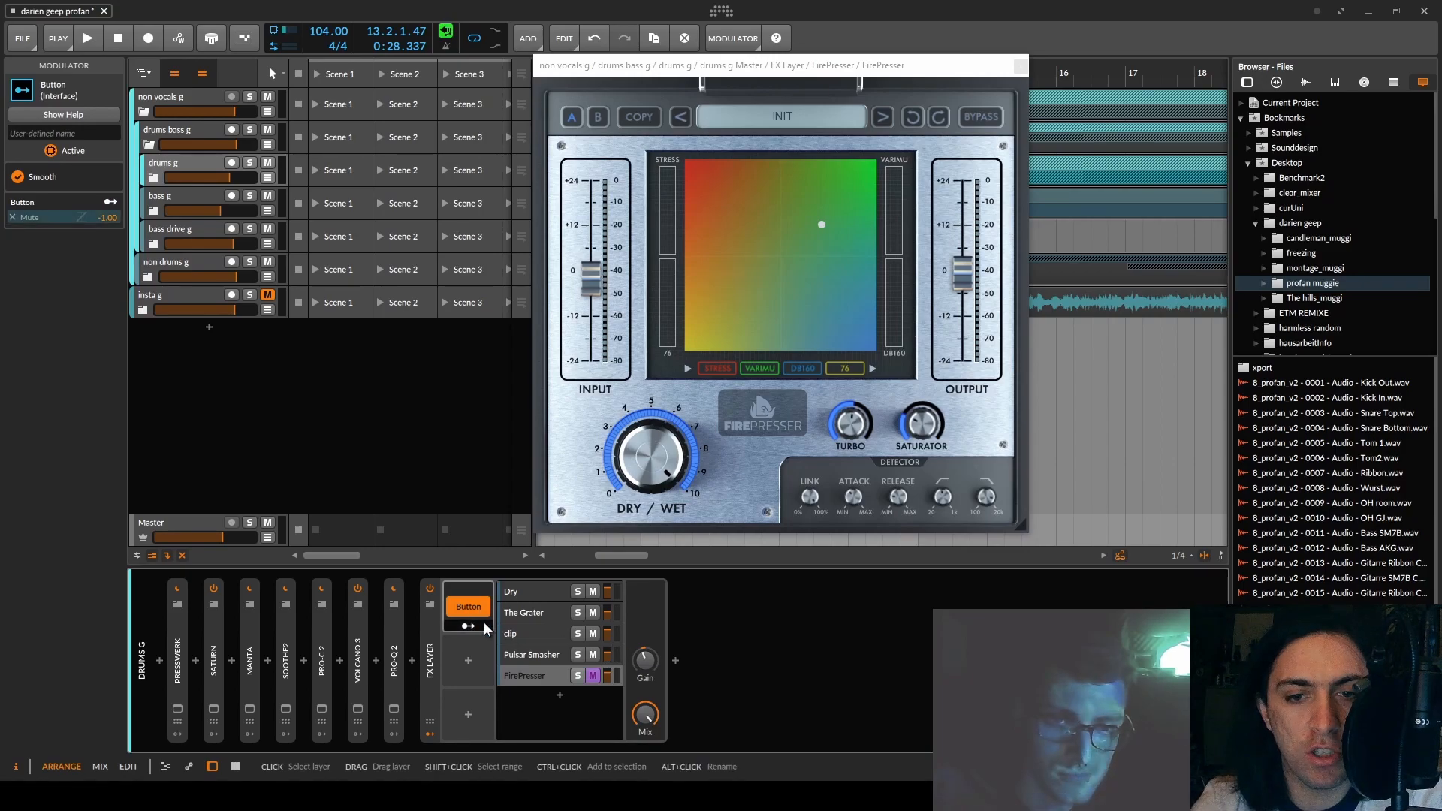
key("space")
left_click_drag(648, 659, 648, 666)
left_click(476, 626)
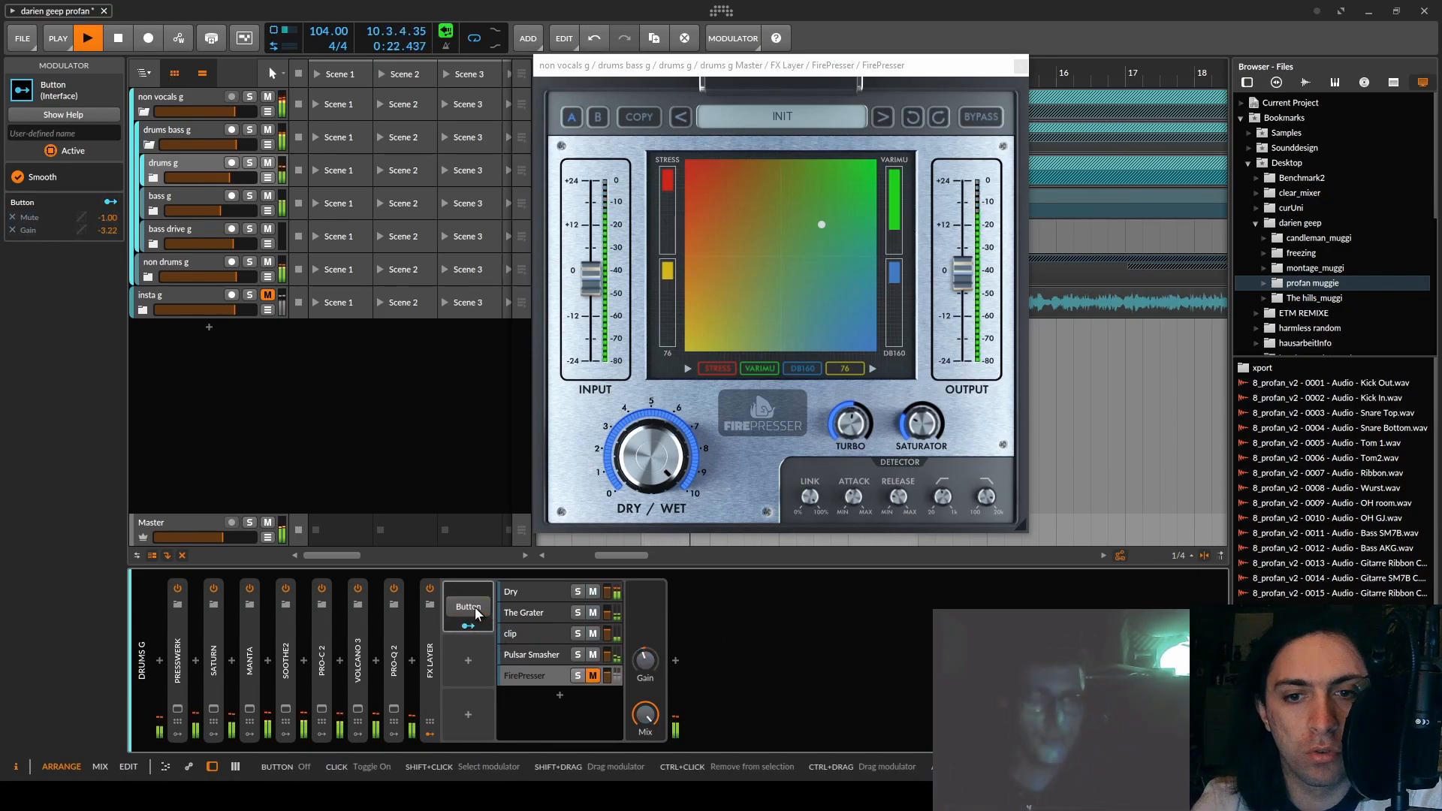
- Refine the Button's Gain modulation to -3.38, compare the mix with the Button on and off, and stop playback
left_click(468, 606)
left_click(468, 625)
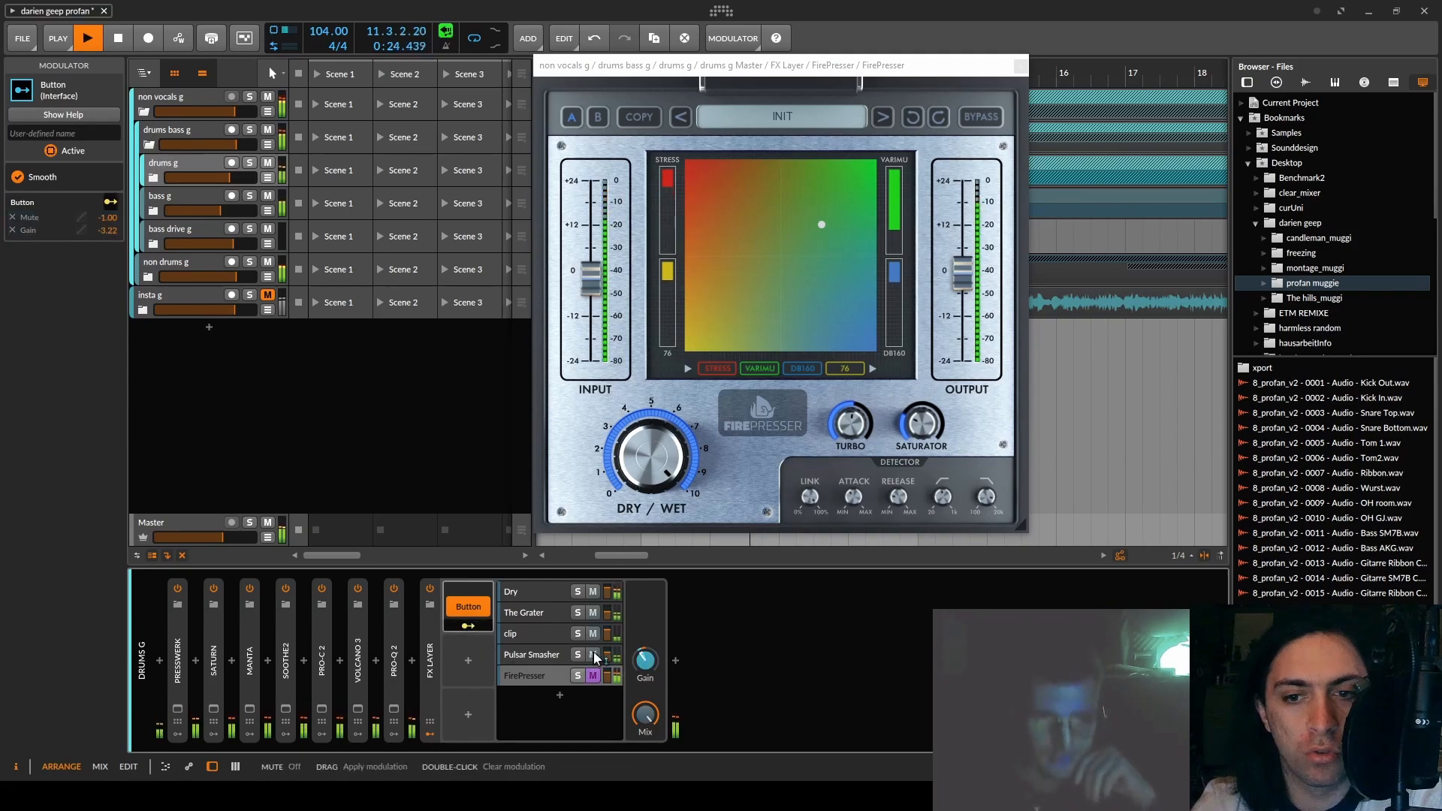
left_click_drag(646, 661, 646, 663)
left_click(468, 626)
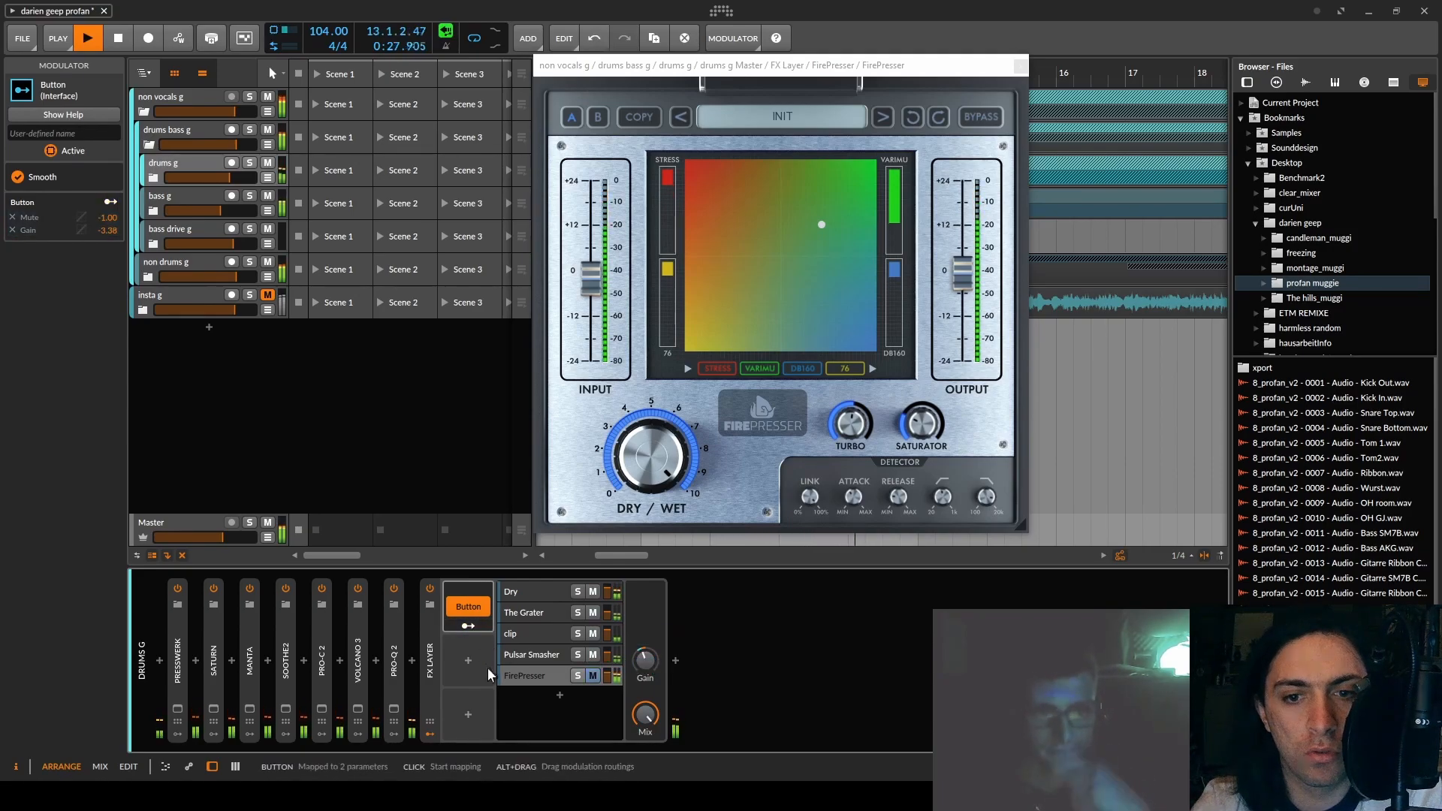
left_click(476, 606)
key("space")
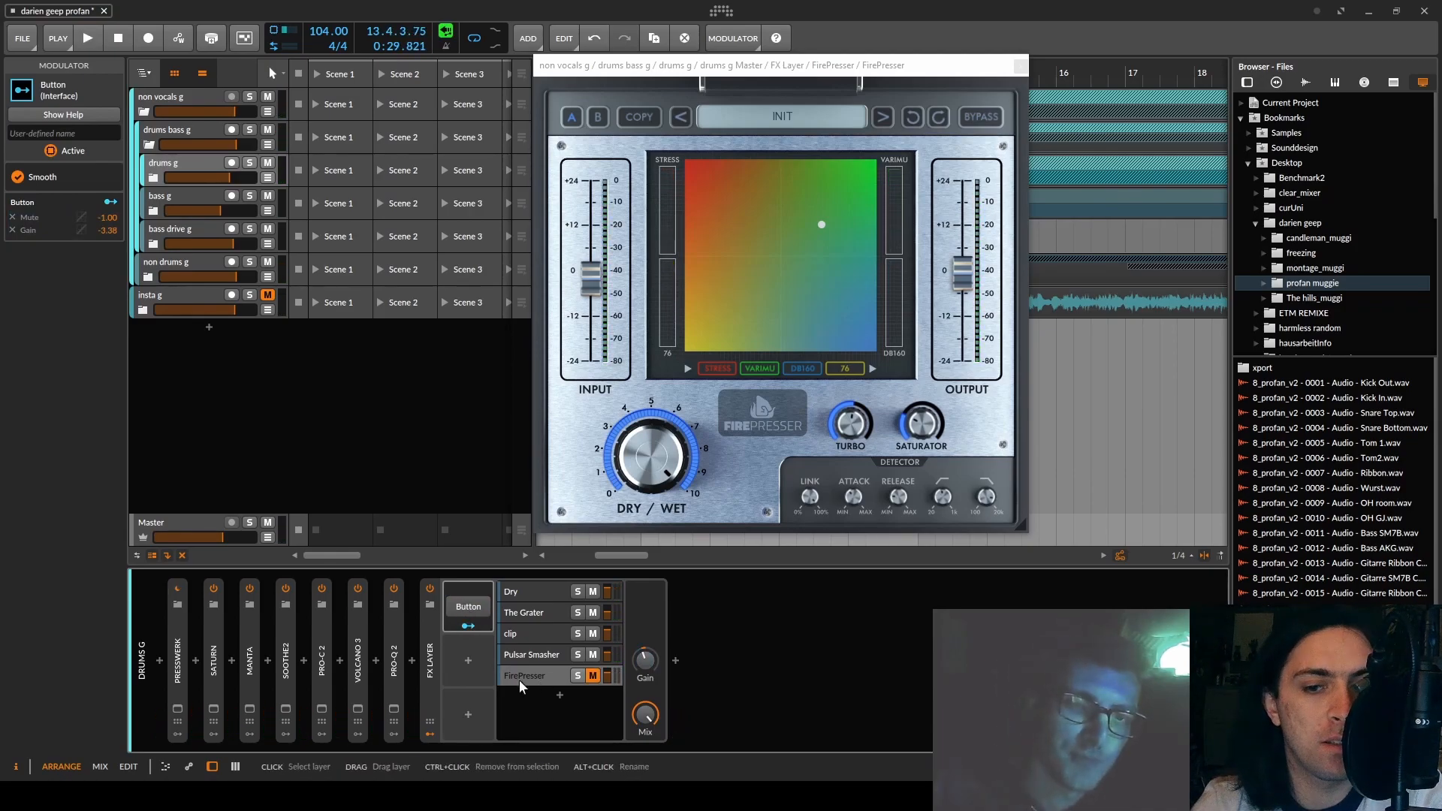
- Compare the mix with the Button on and off during playback, leave it on, and name the modulator firePresser
key("space")
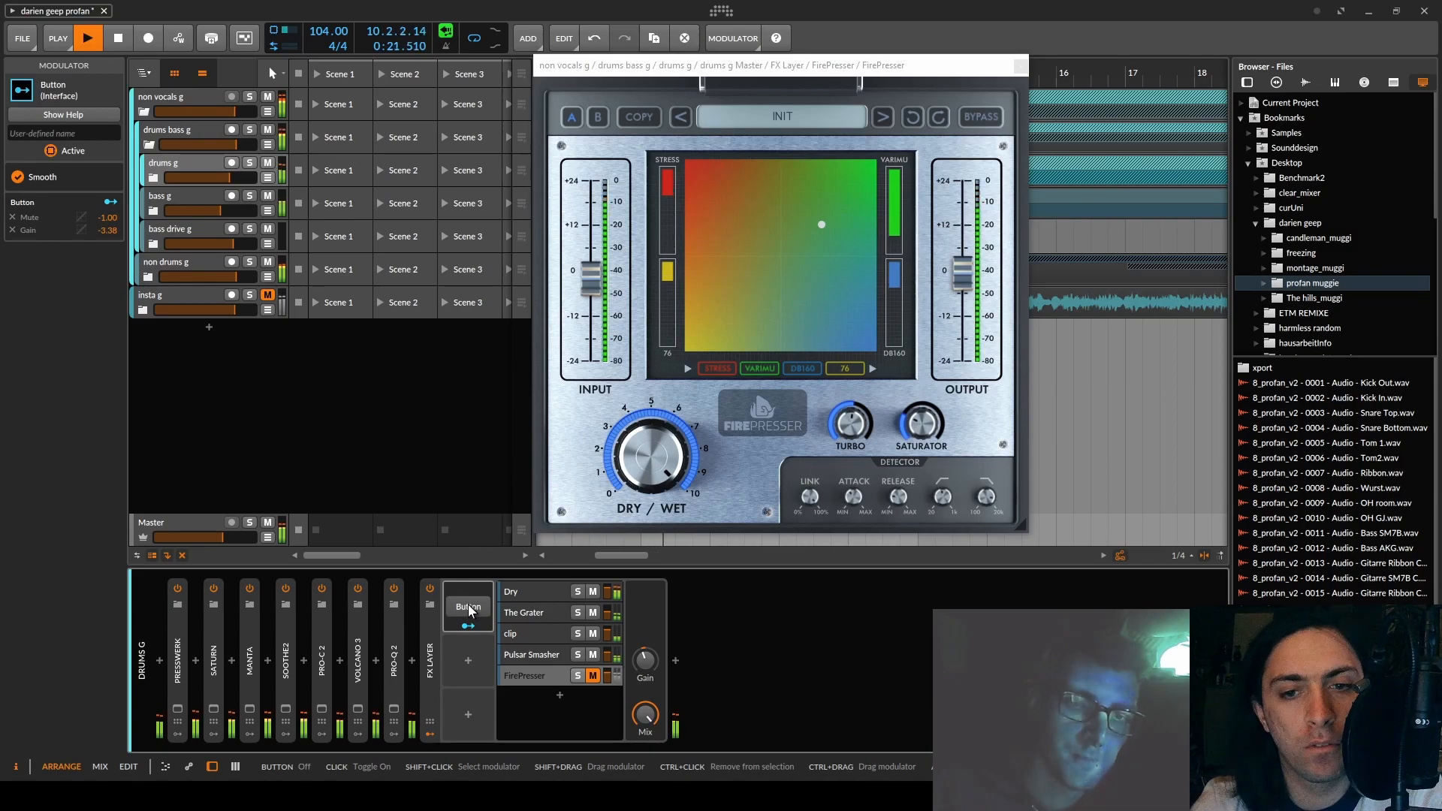
left_click(470, 608)
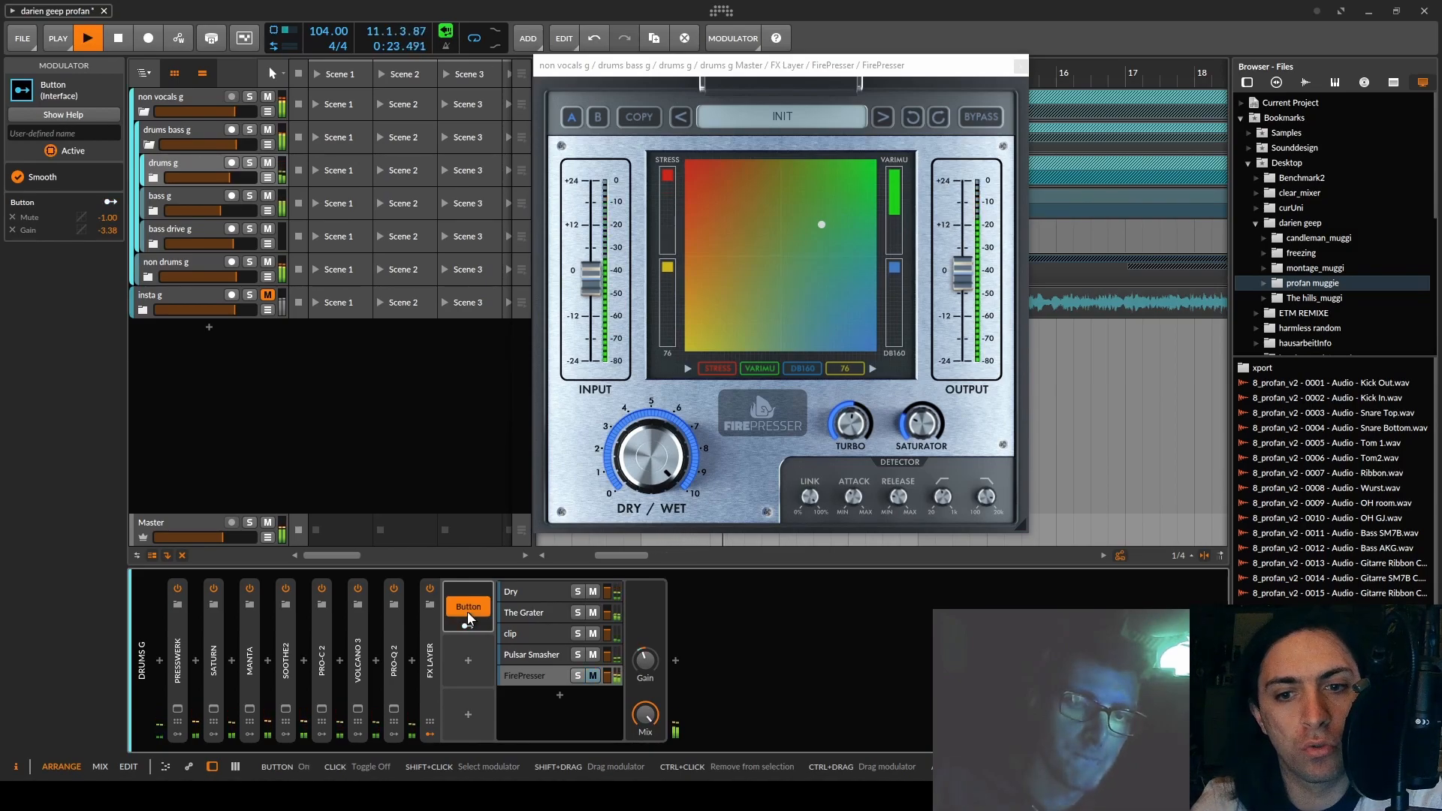
left_click(469, 609)
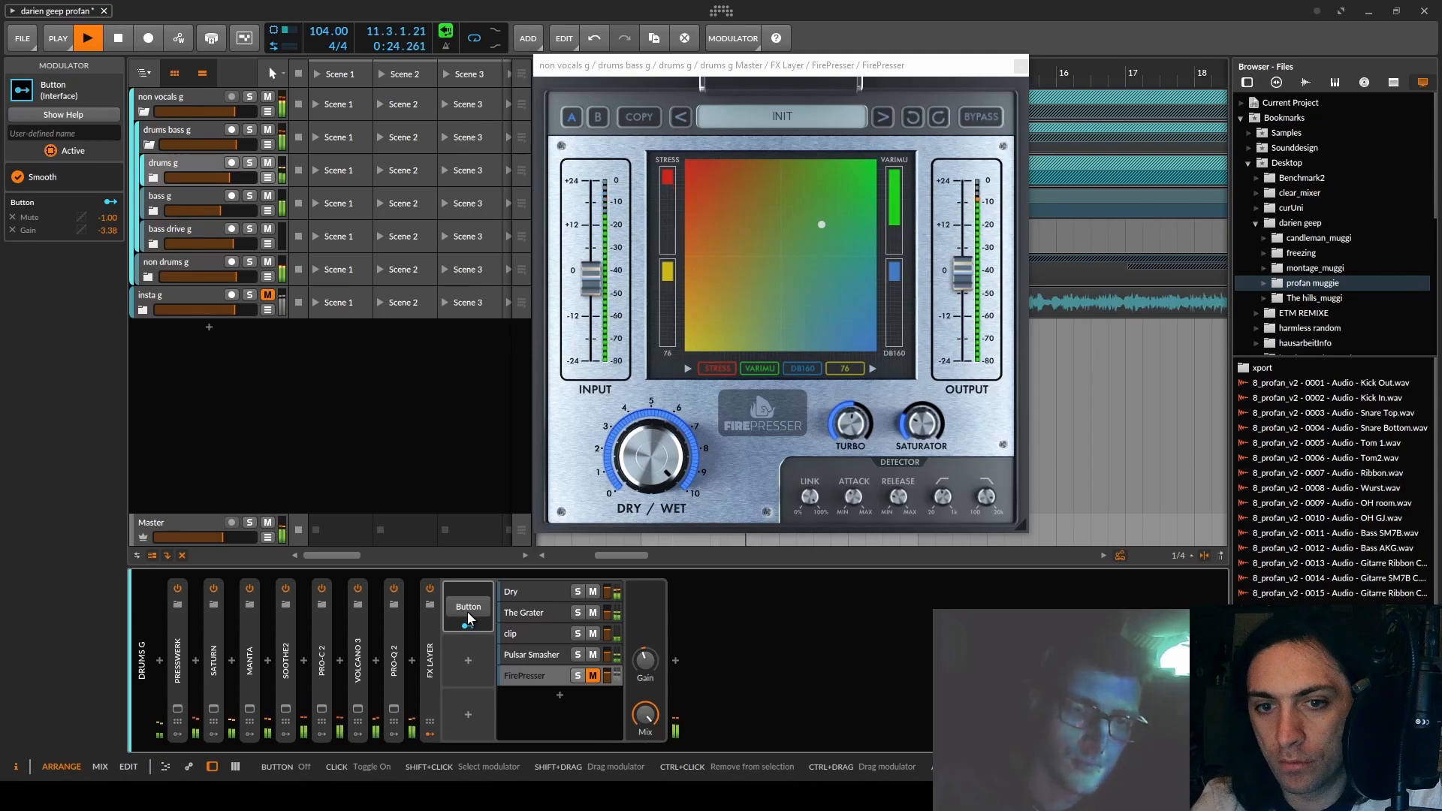
left_click(467, 606)
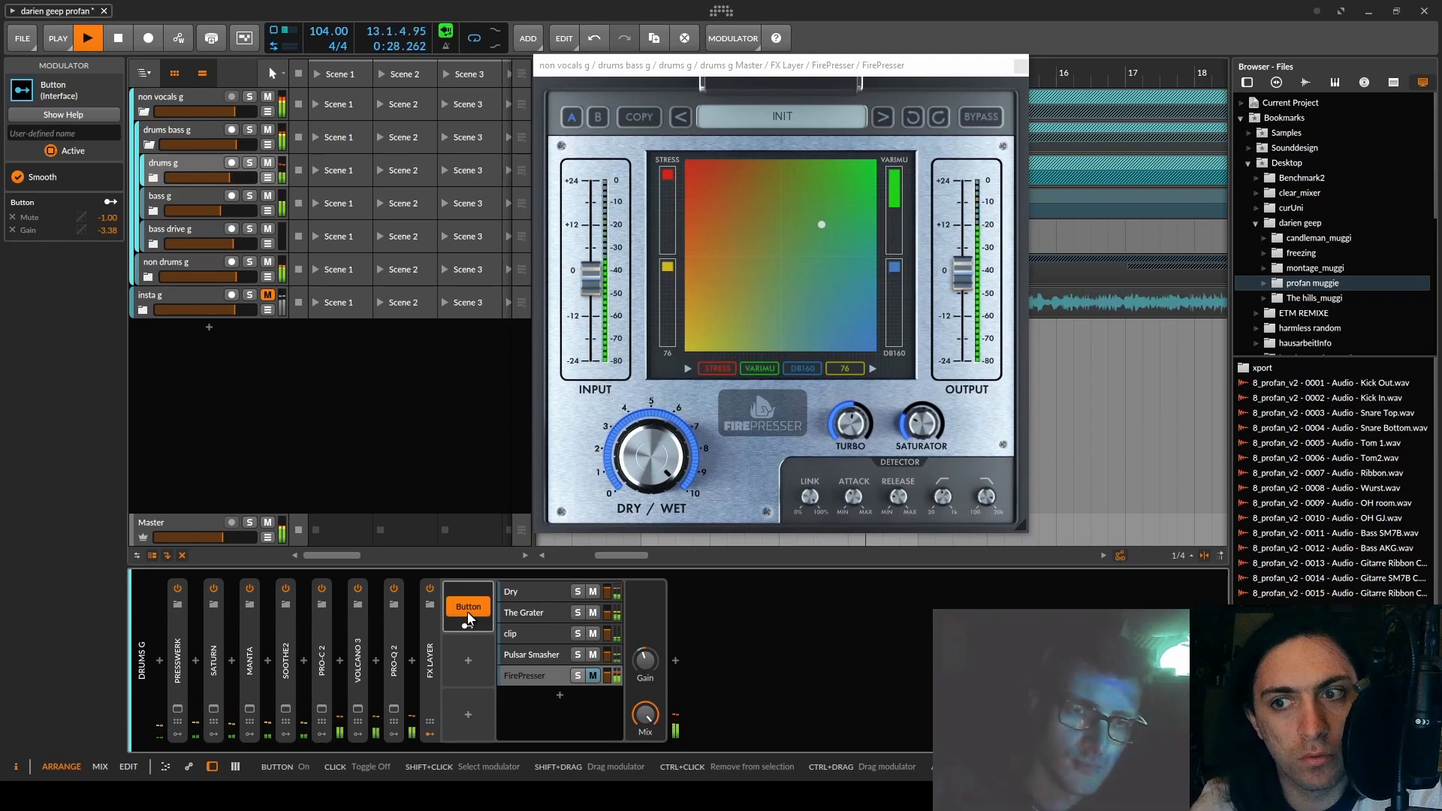
key("space")
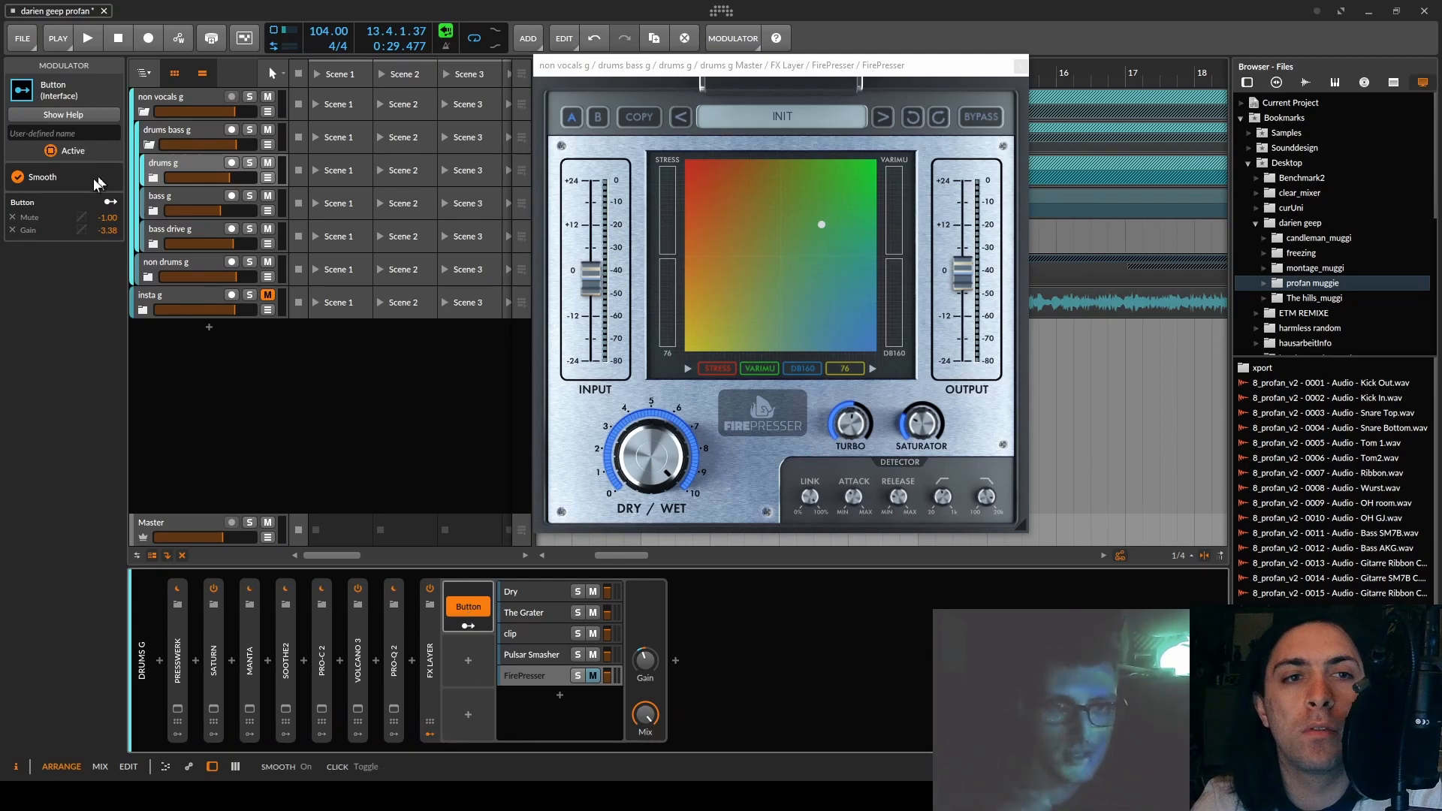
type("firePresser")
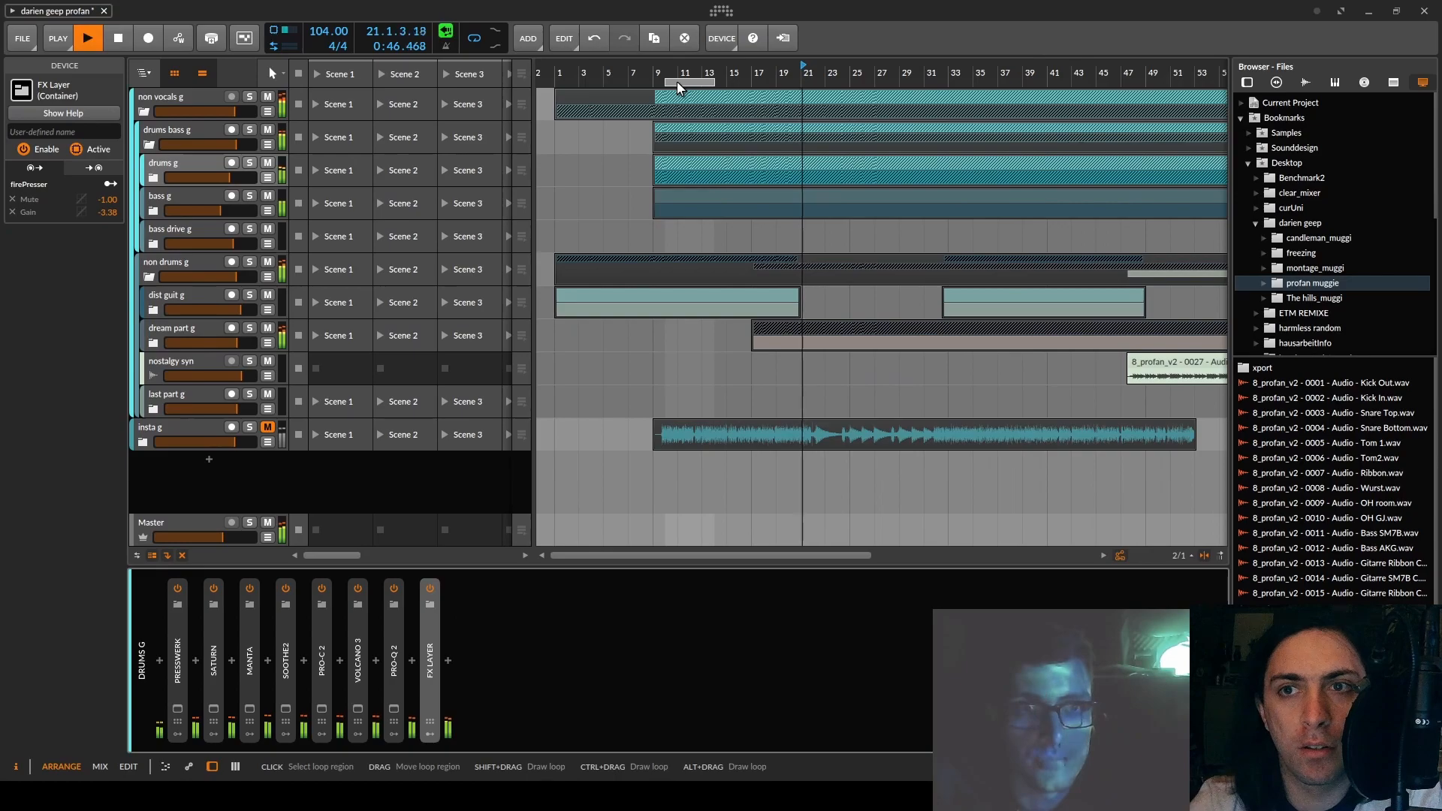
- Move the playback loop to bar 21 with a length of eight bars, then expand and solo the dream part g group
left_click(824, 90)
left_click_drag(849, 84, 899, 86)
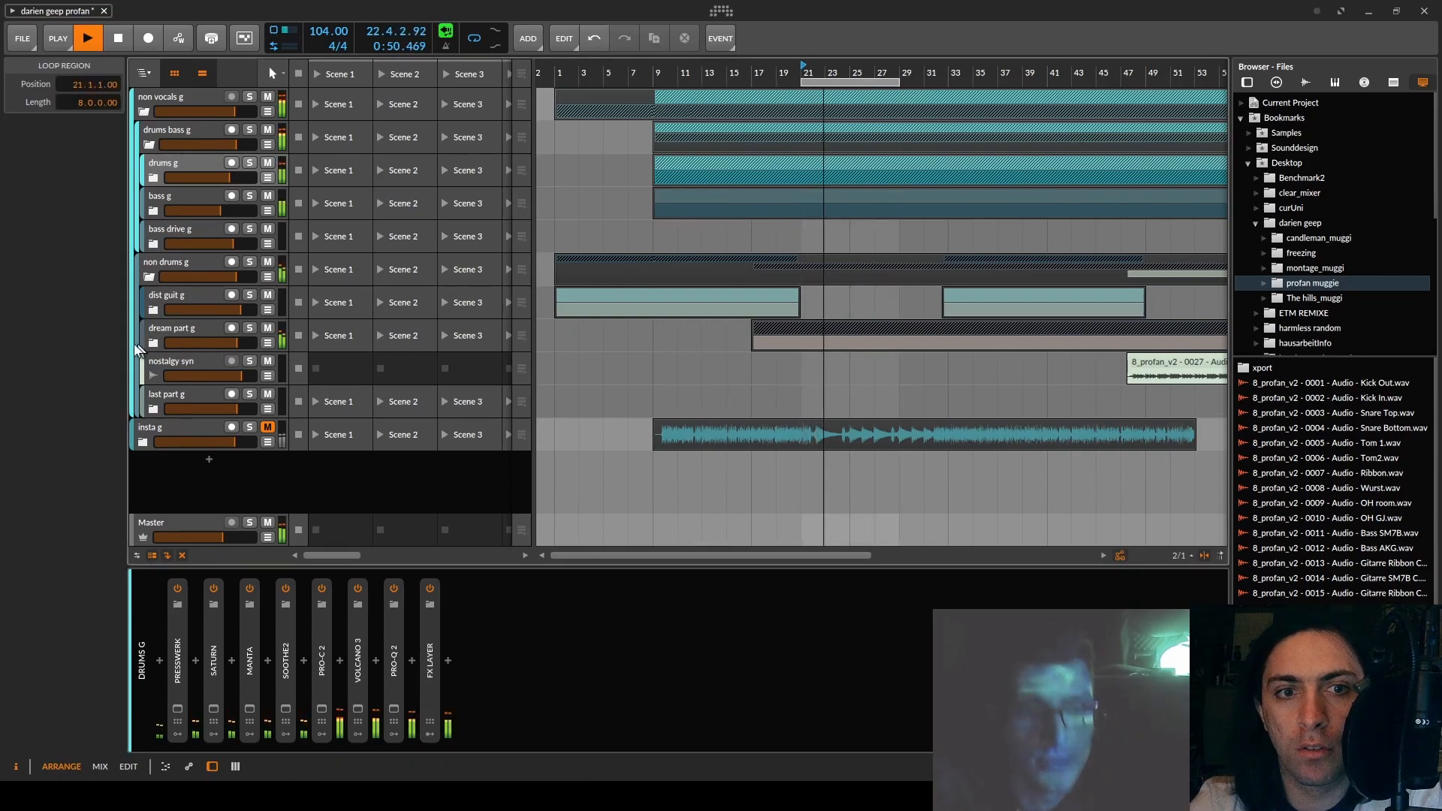
left_click(153, 344)
left_click(254, 328)
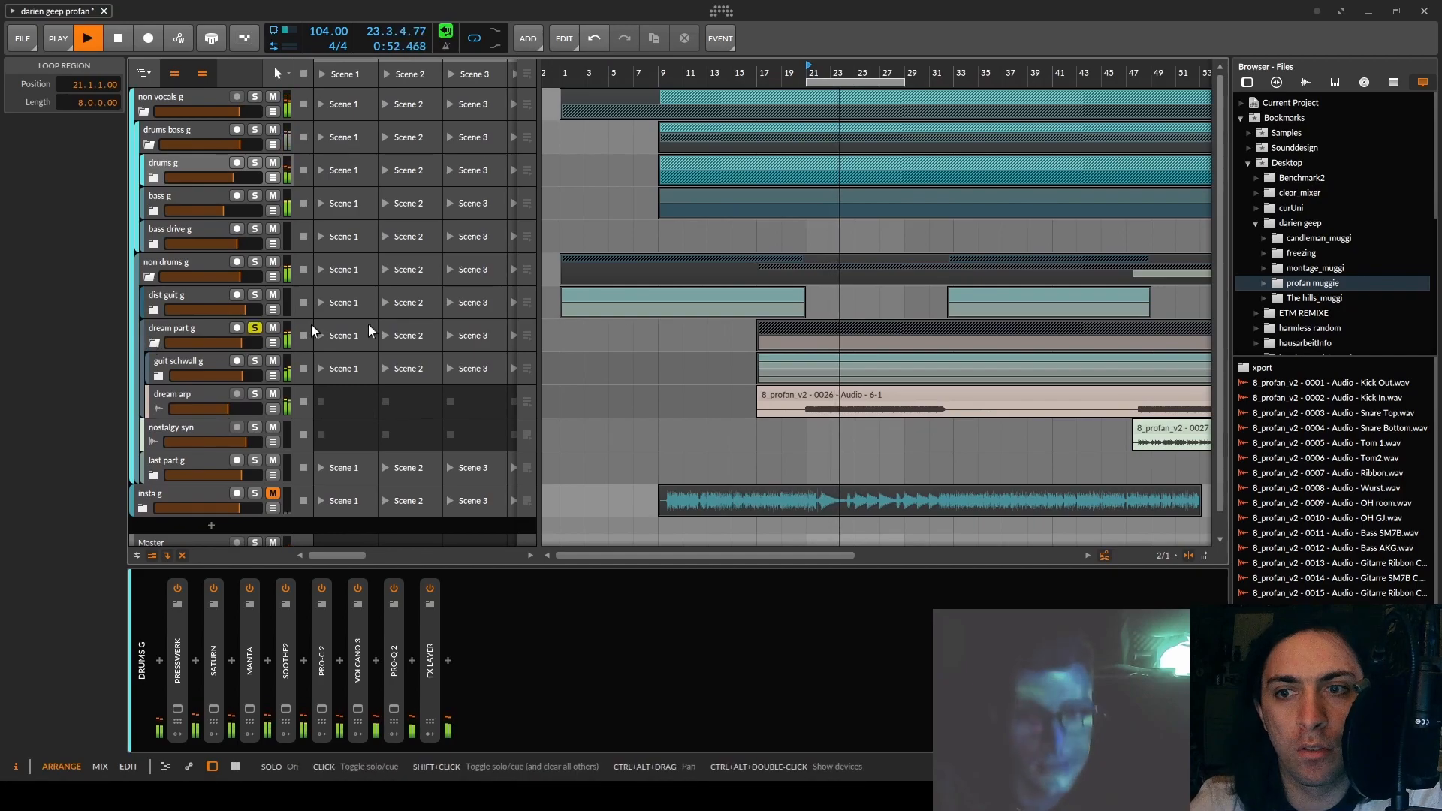
- Audition the guit schwall g subgroup alone, inspect its four schwall tracks, then unsolo and collapse it
scroll(666, 308, "down", 1)
left_click(254, 342)
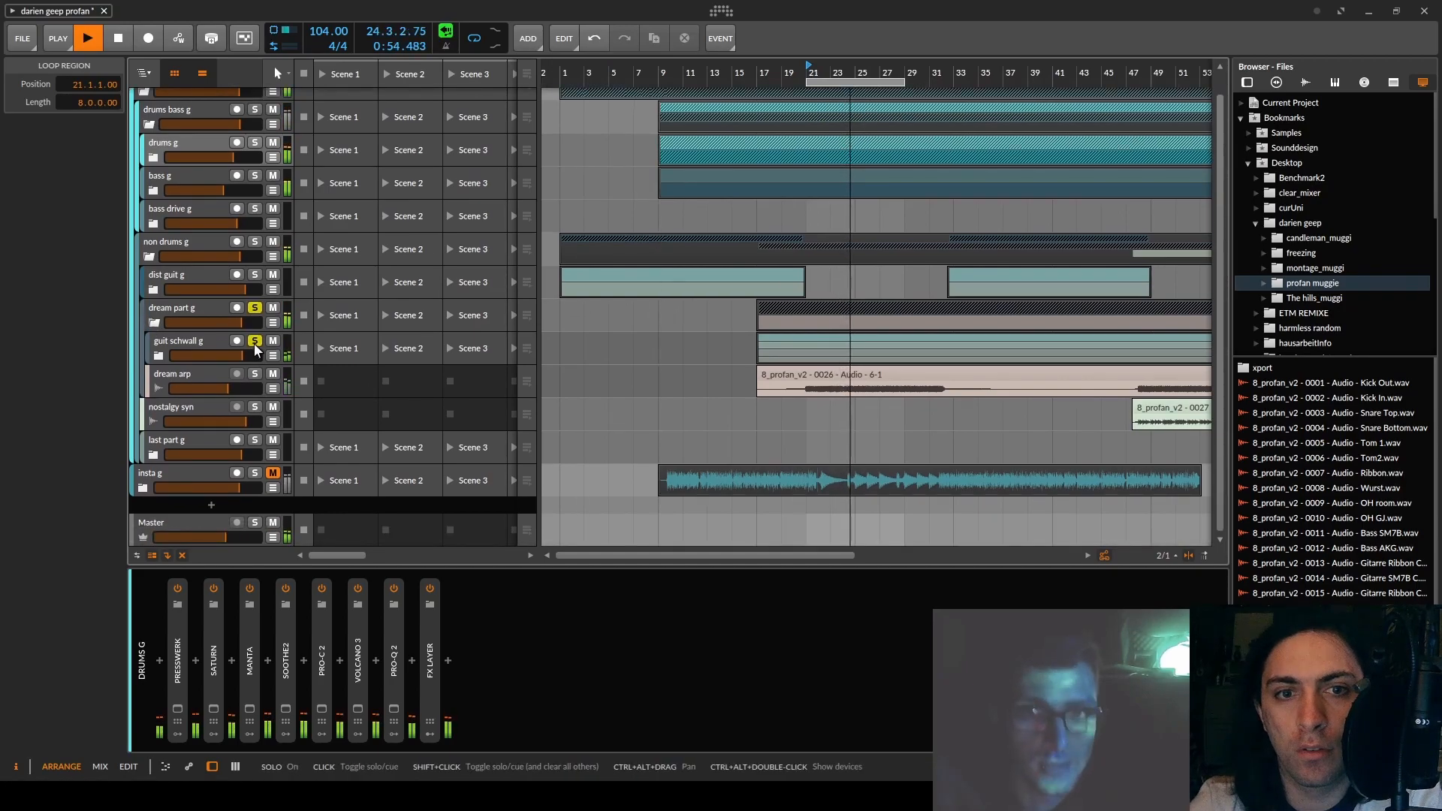
left_click(257, 314)
left_click(174, 351)
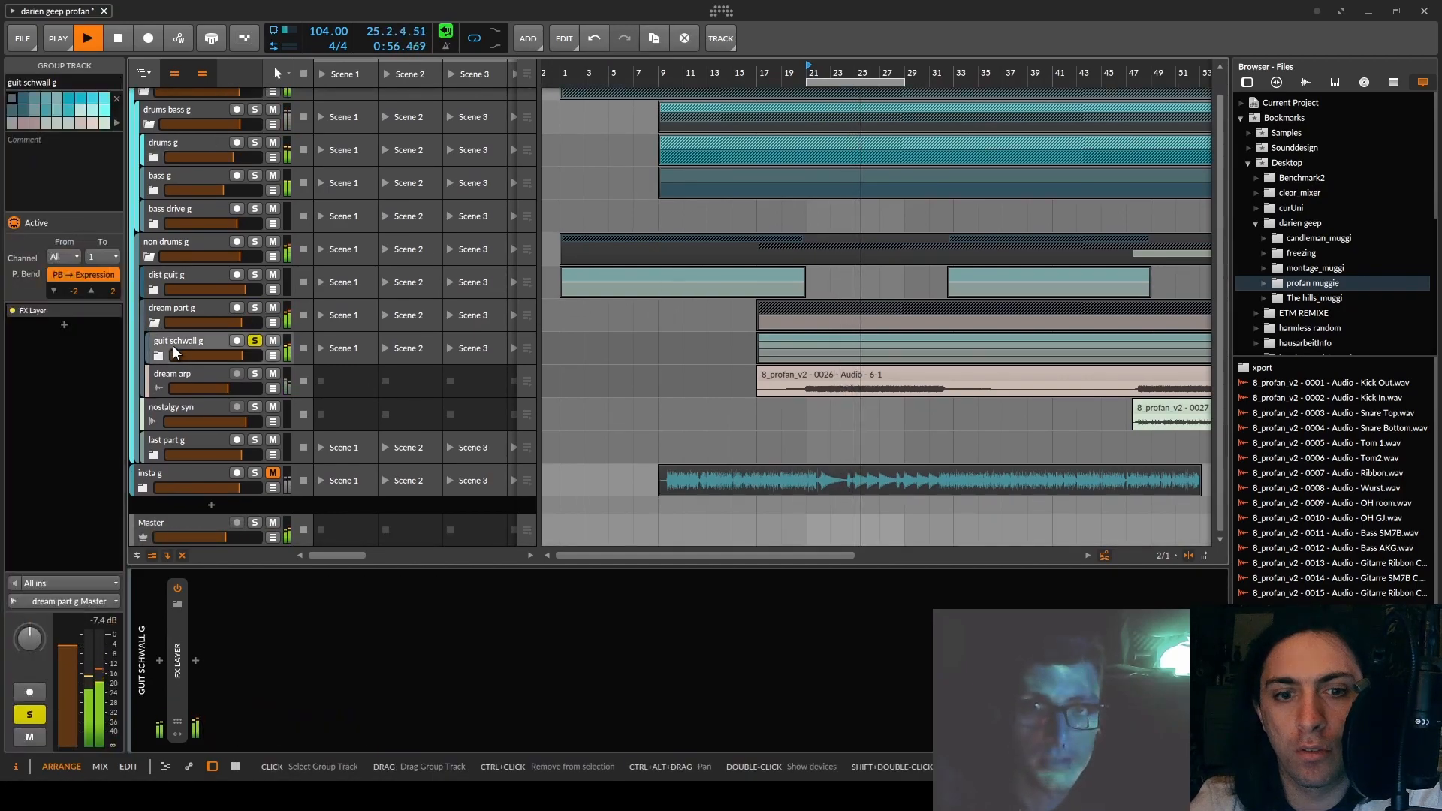
key("space")
left_click(158, 355)
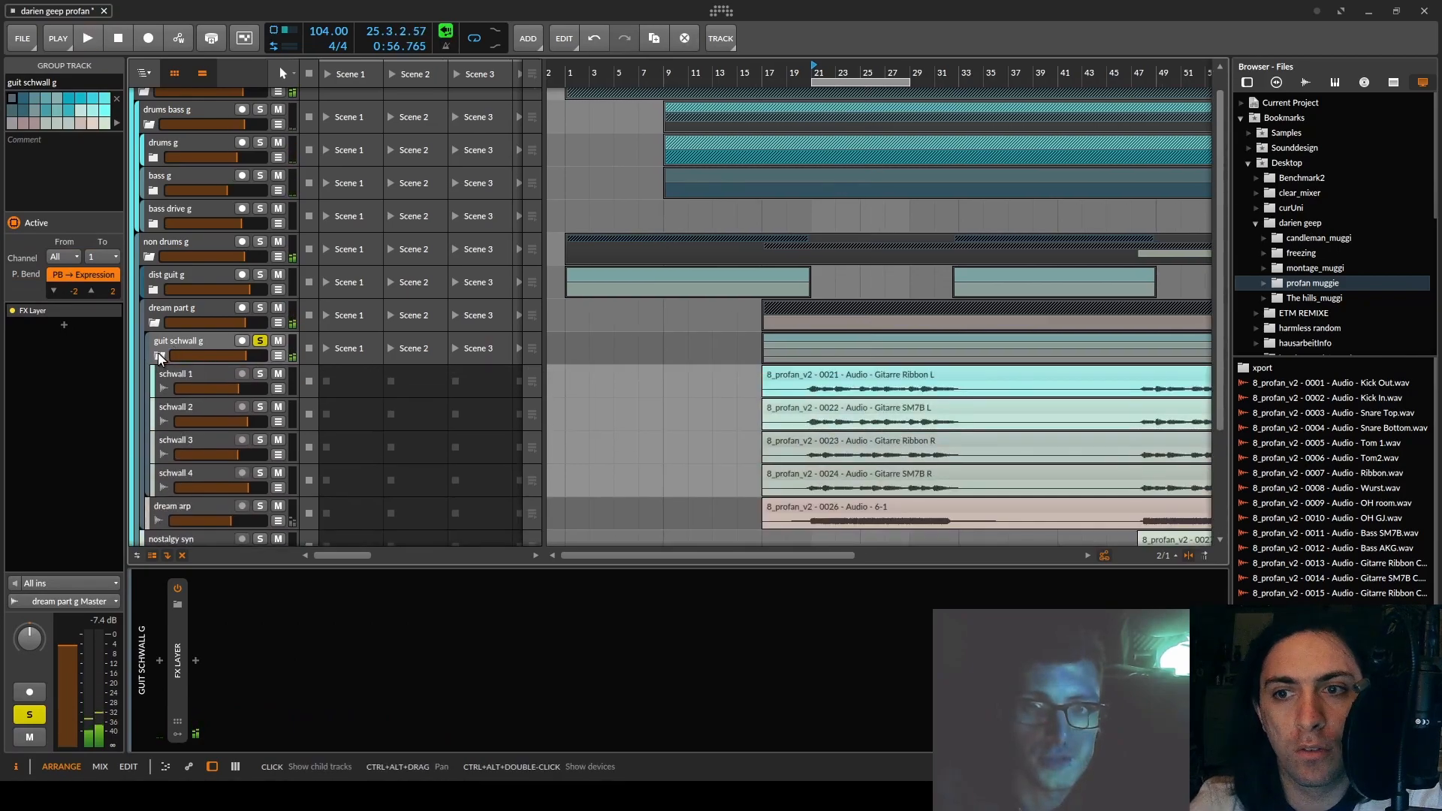
scroll(826, 285, "down", 1)
scroll(827, 285, "down", 1)
scroll(830, 225, "up", 3, "ctrl")
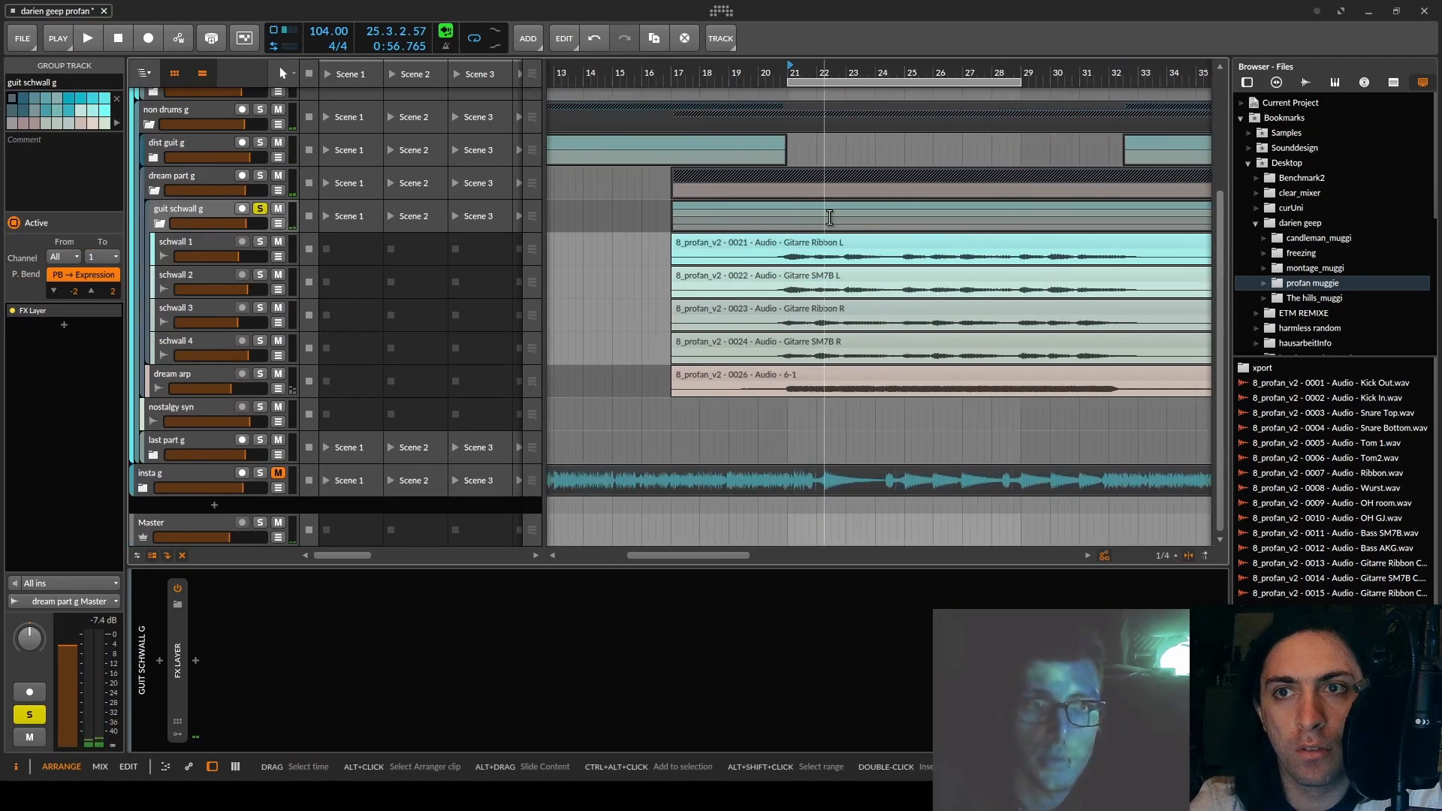
left_click(258, 209)
left_click(160, 223)
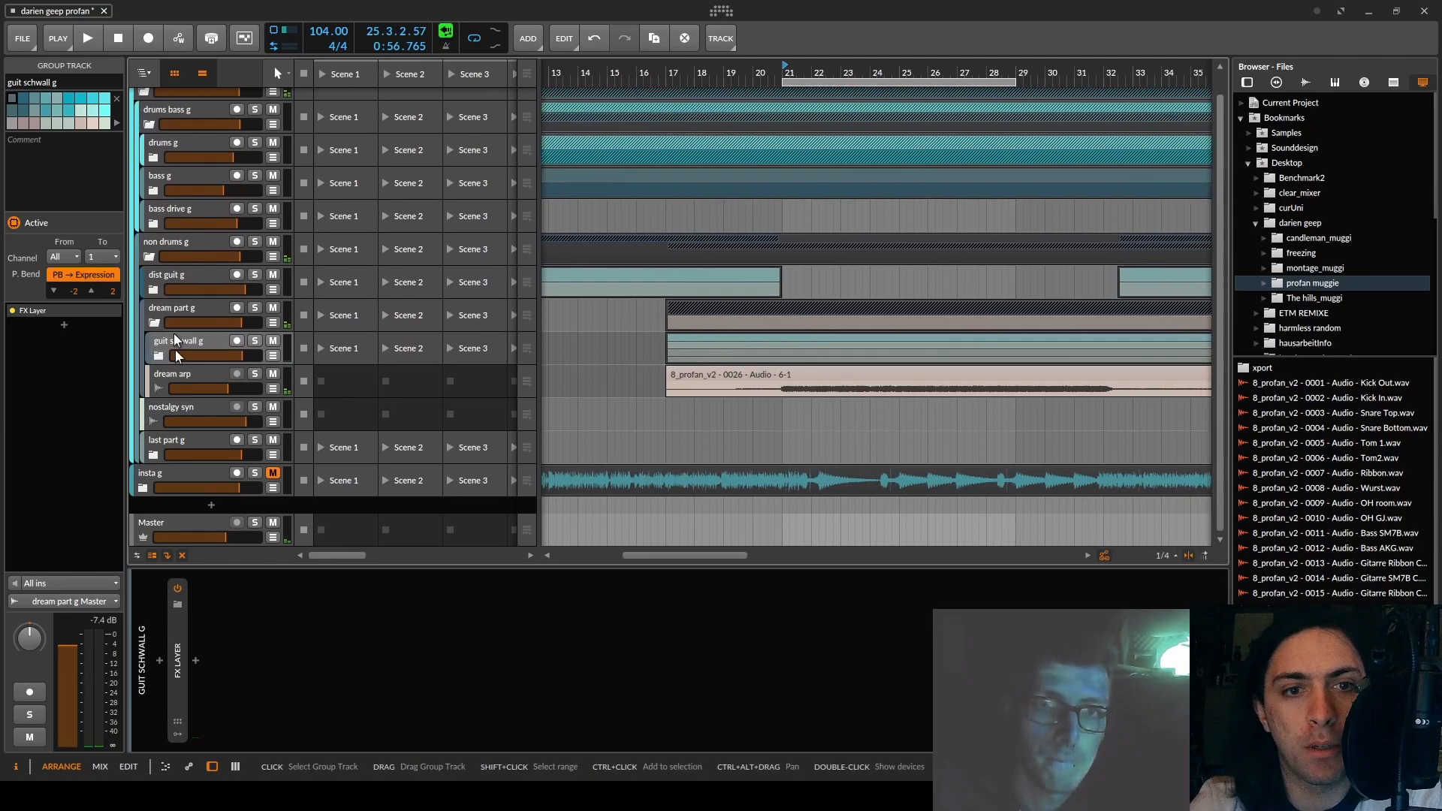
- Solo the dream arp track and listen to it in the loop with its device chain shown
left_click(255, 373)
key("space")
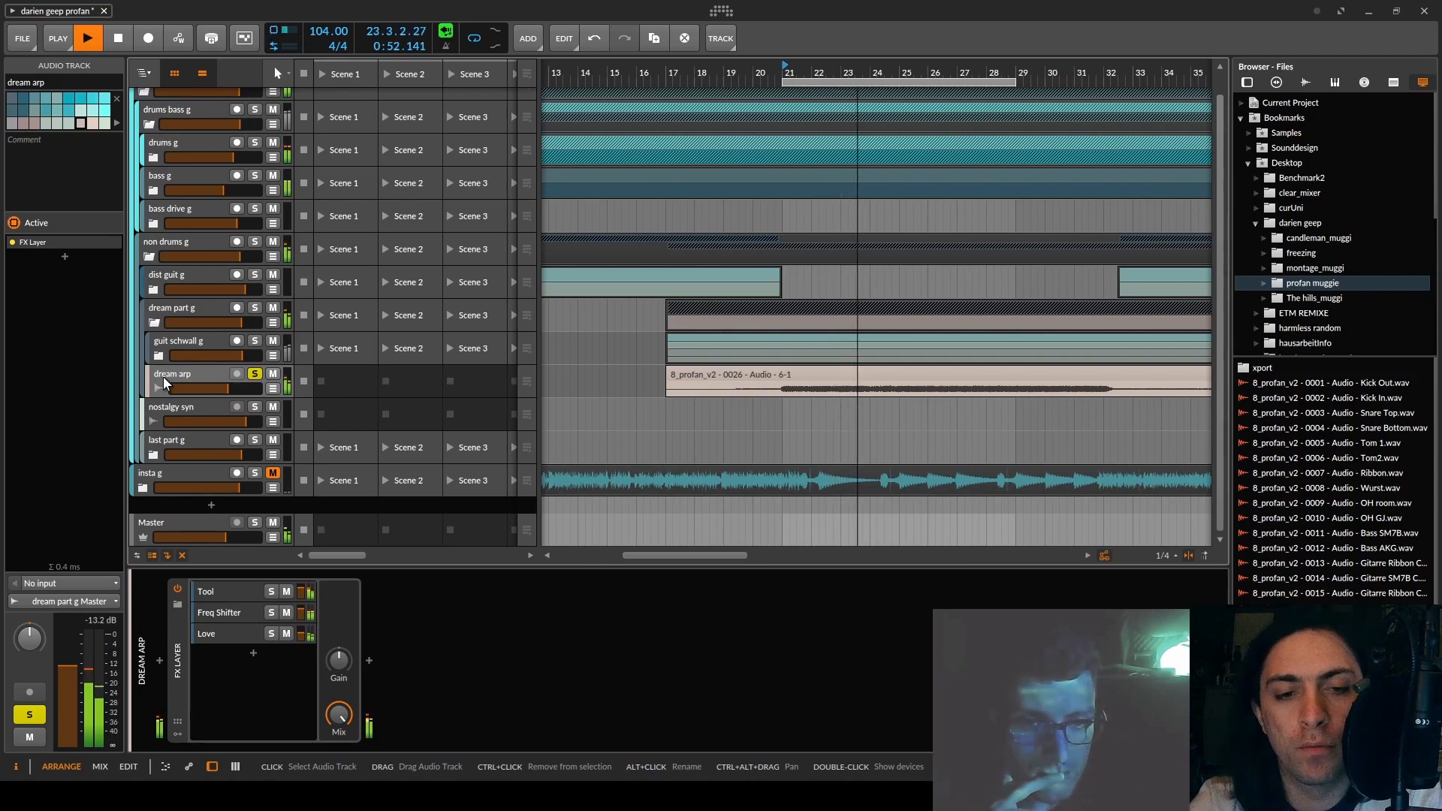
key("space")
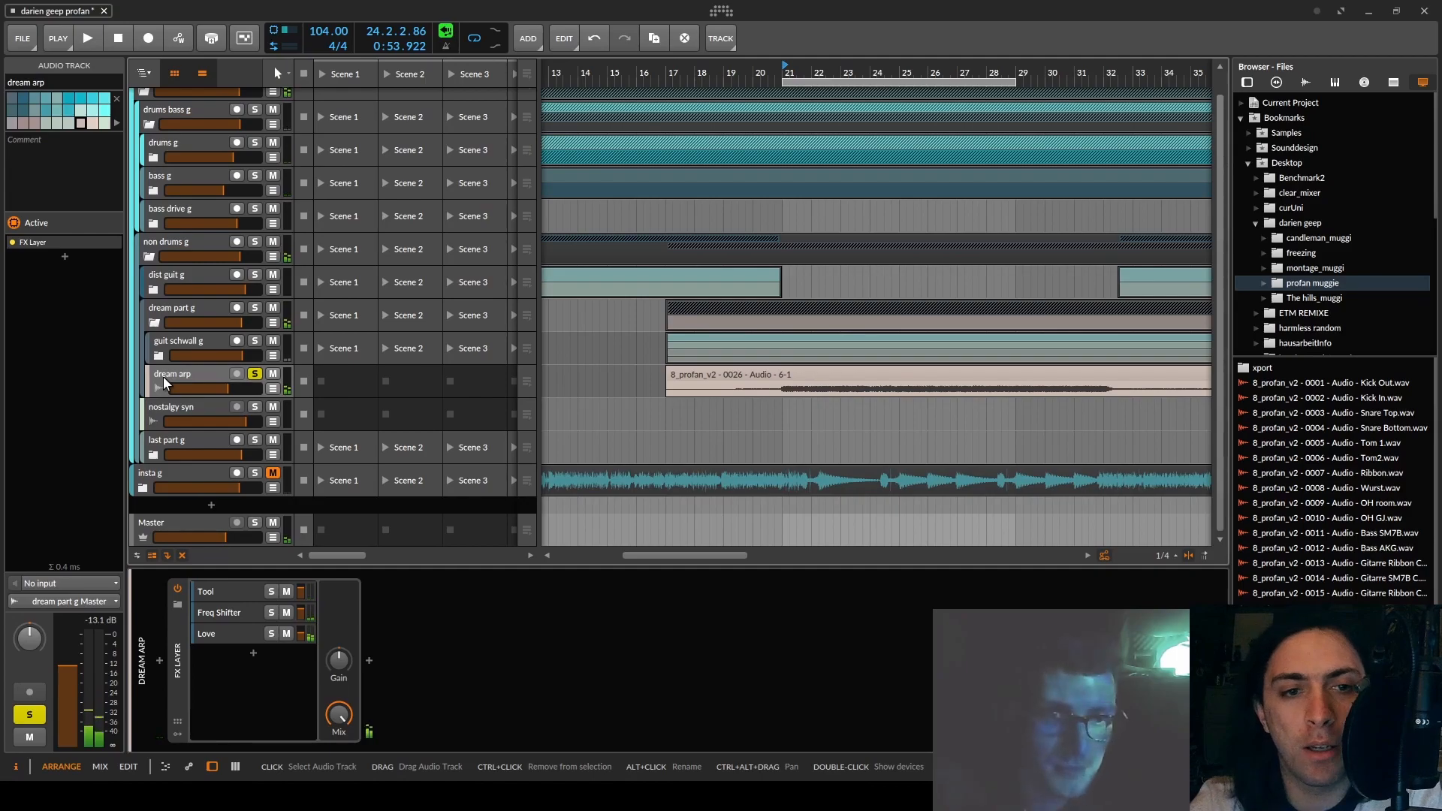
- Add an empty fourth layer to dream arp's FX Layer, solo it, and play it briefly
left_click(253, 655)
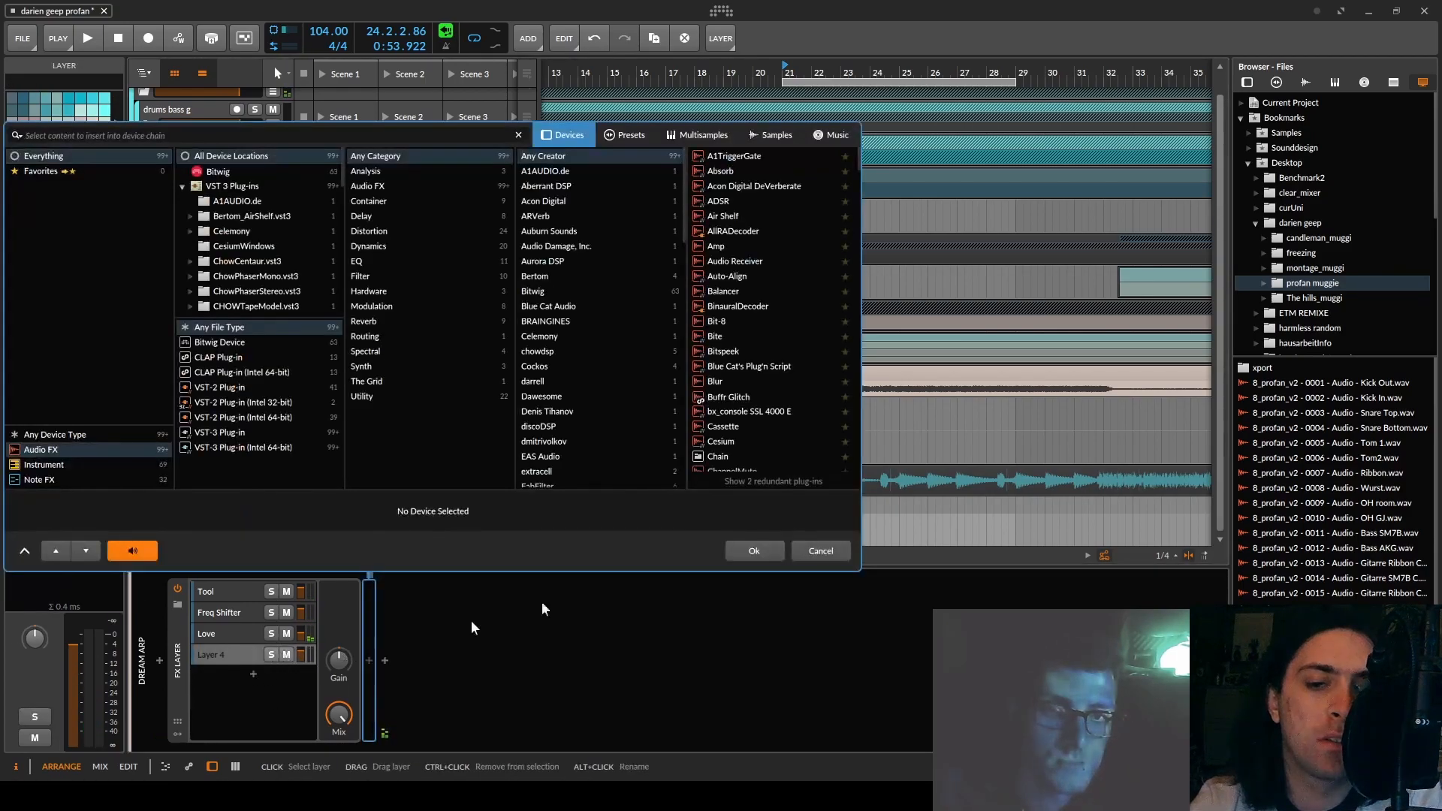
left_click(754, 551)
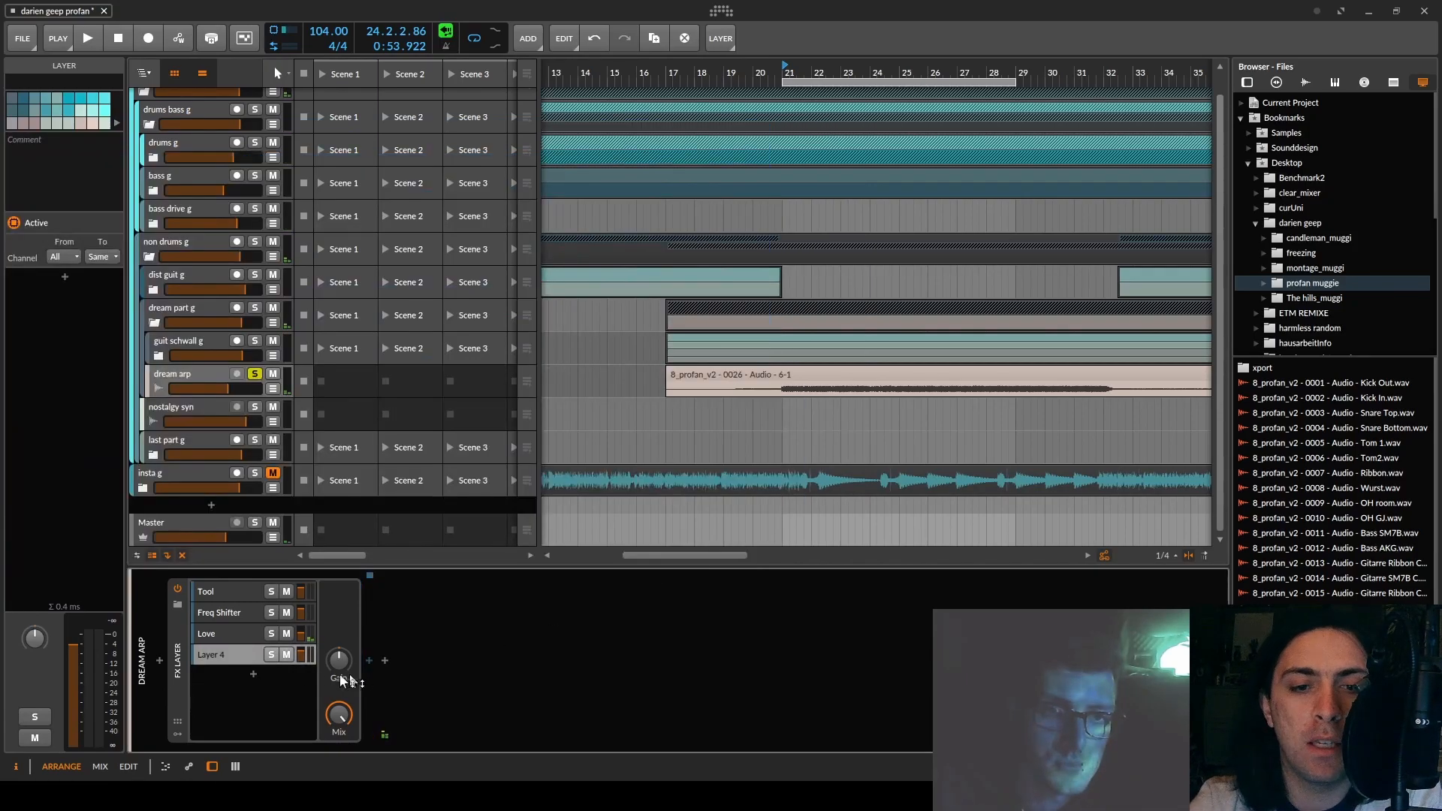
left_click(271, 654)
key("space")
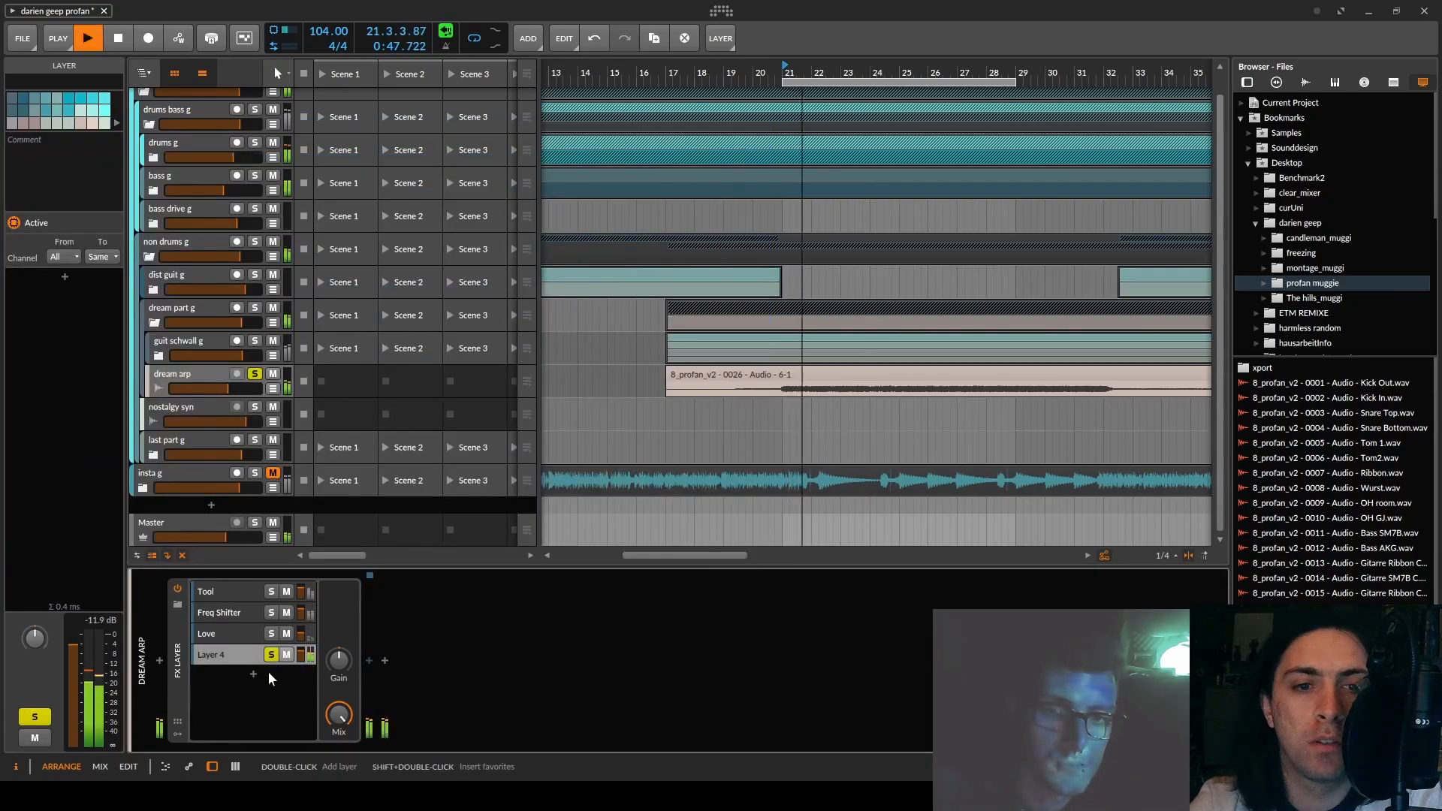
key("space")
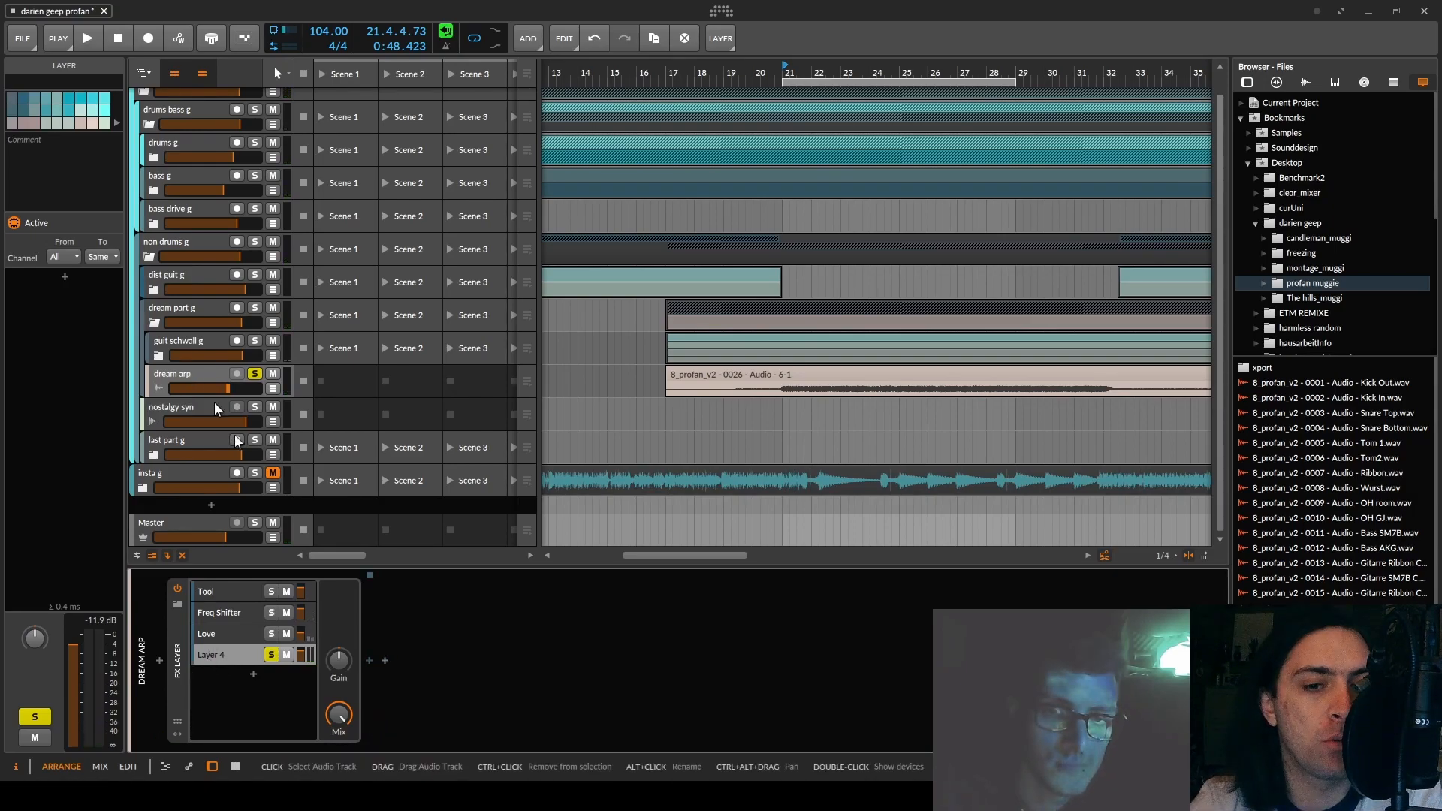
- Insert FirePresser into the new soloed layer of the dream arp track
left_click(368, 664)
type("fire")
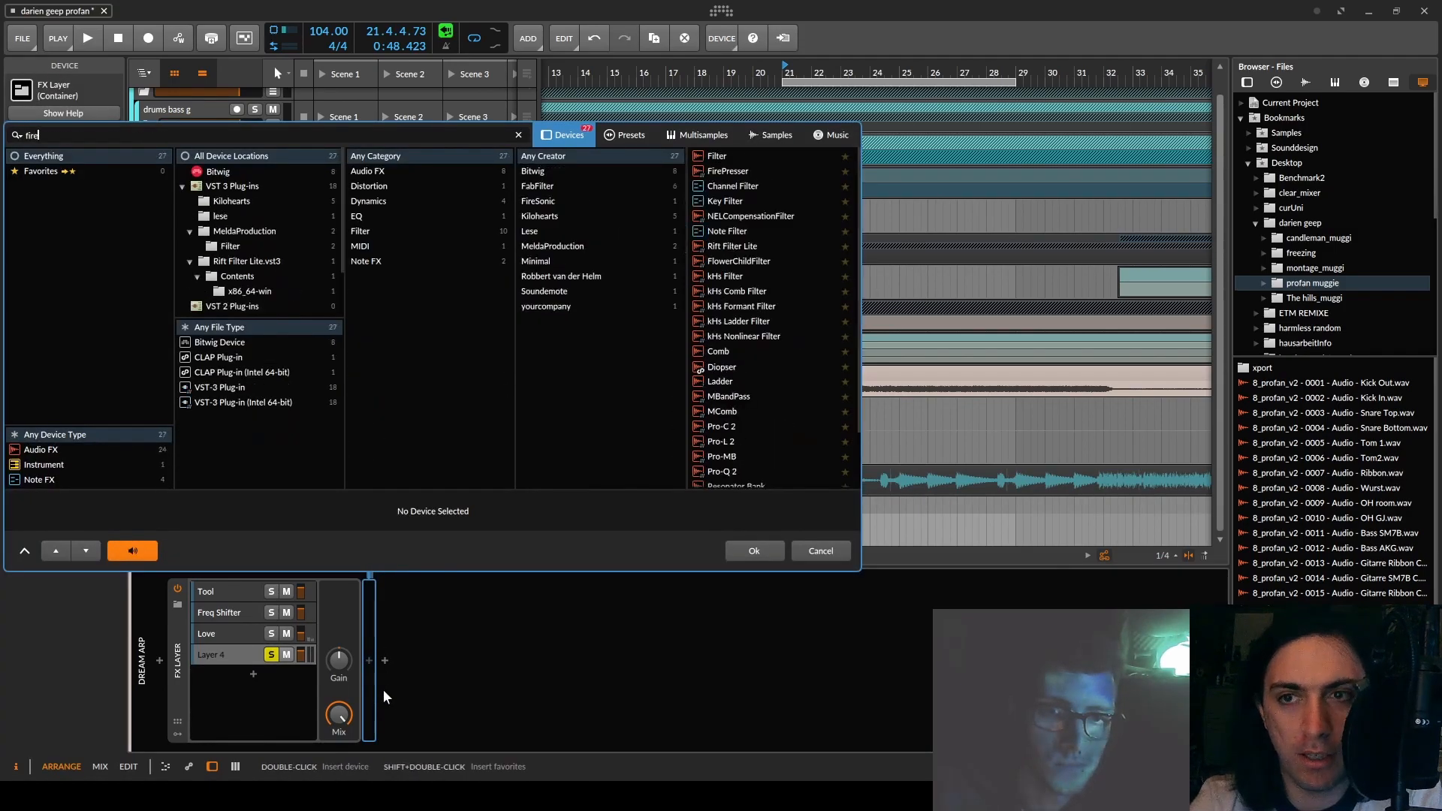
double_click(736, 159)
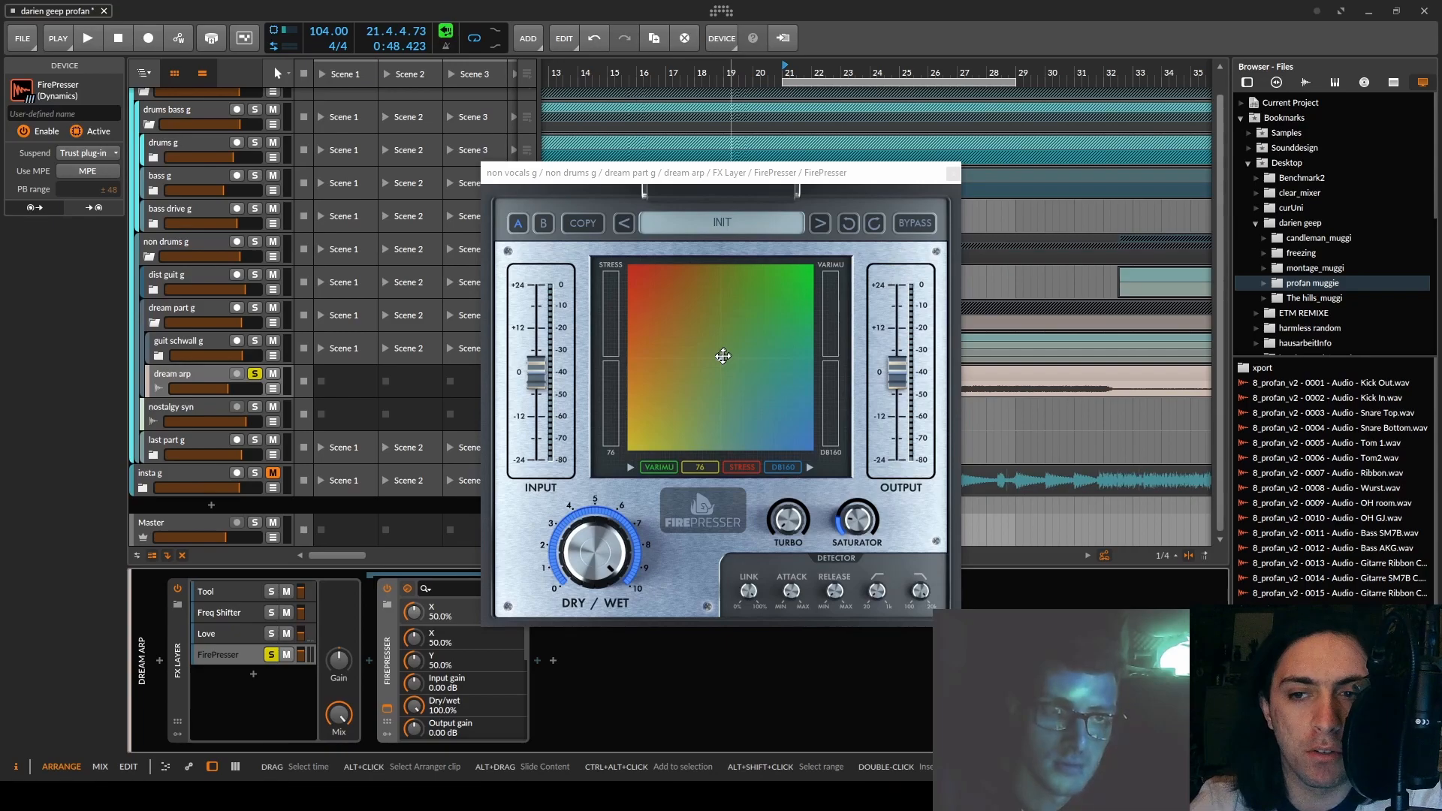
- During playback, set FirePresser to X 77.2%, Y 70.5%, Input gain +8.74 dB, Turbo 84.4% and Saturator 32.0%
key("space")
left_click_drag(723, 355, 638, 366)
left_click_drag(536, 371, 537, 340)
left_click_drag(693, 344, 783, 308)
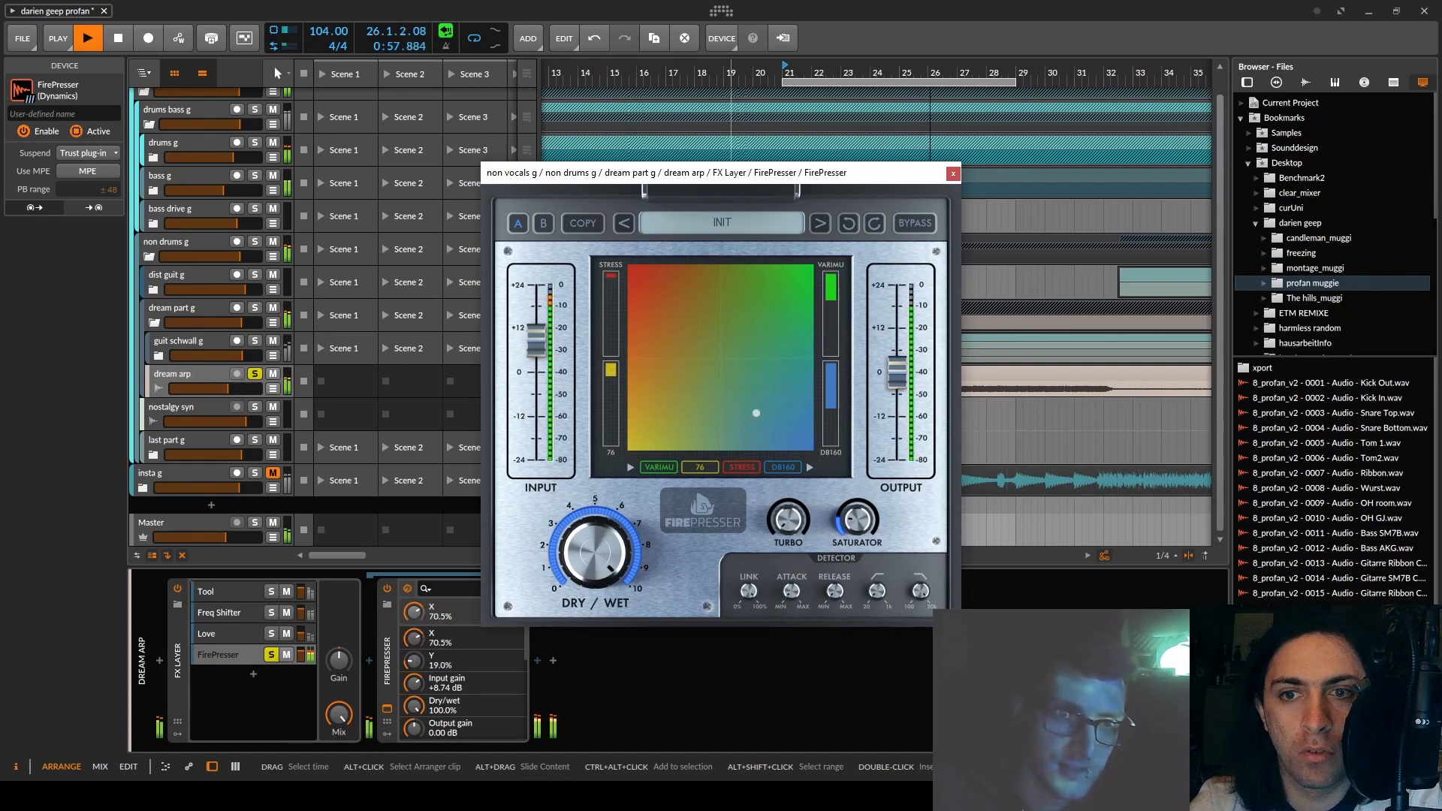
left_click_drag(788, 519, 788, 485)
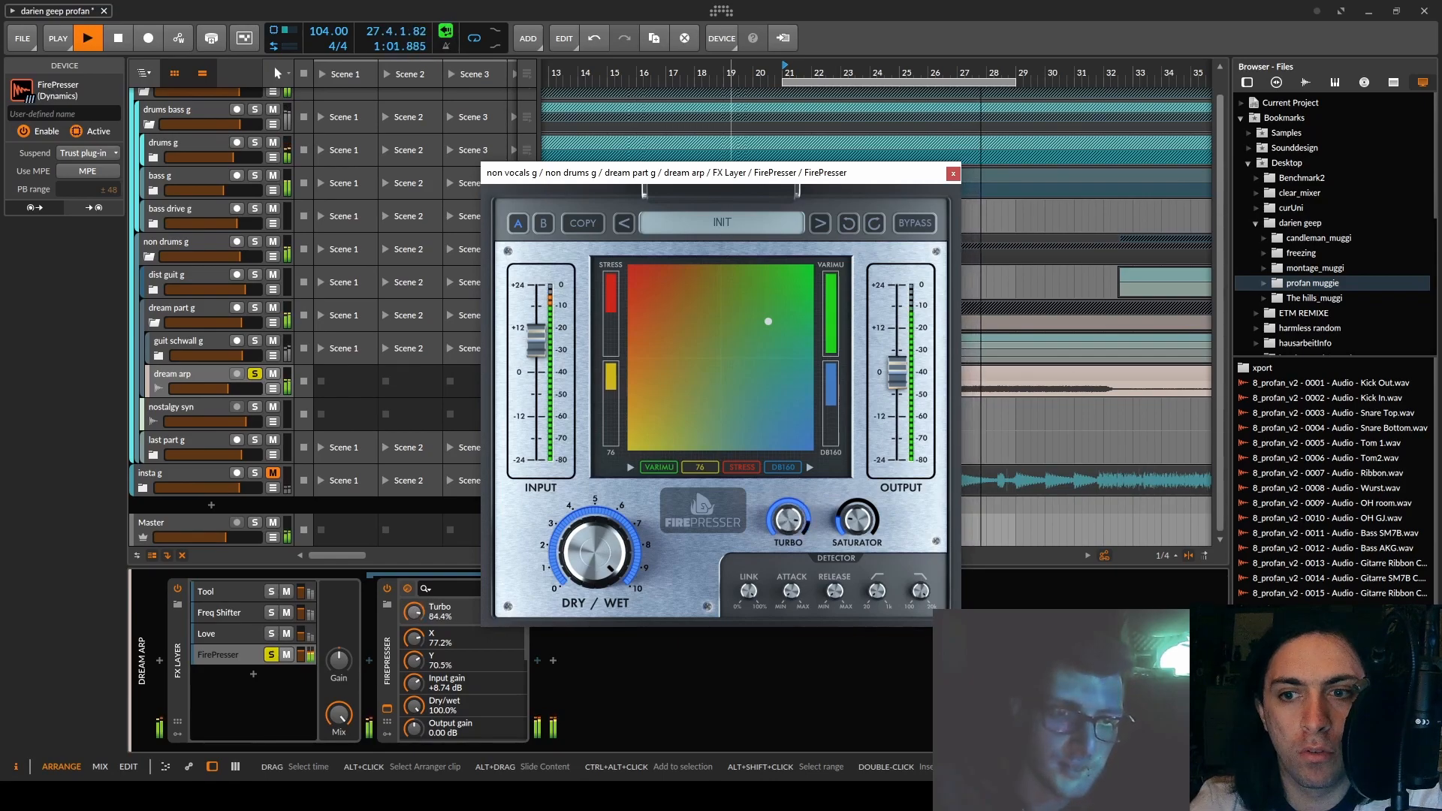
mouse_move(857, 520)
left_mouse_down()
mouse_move(857, 463)
mouse_move(857, 511)
left_mouse_up()
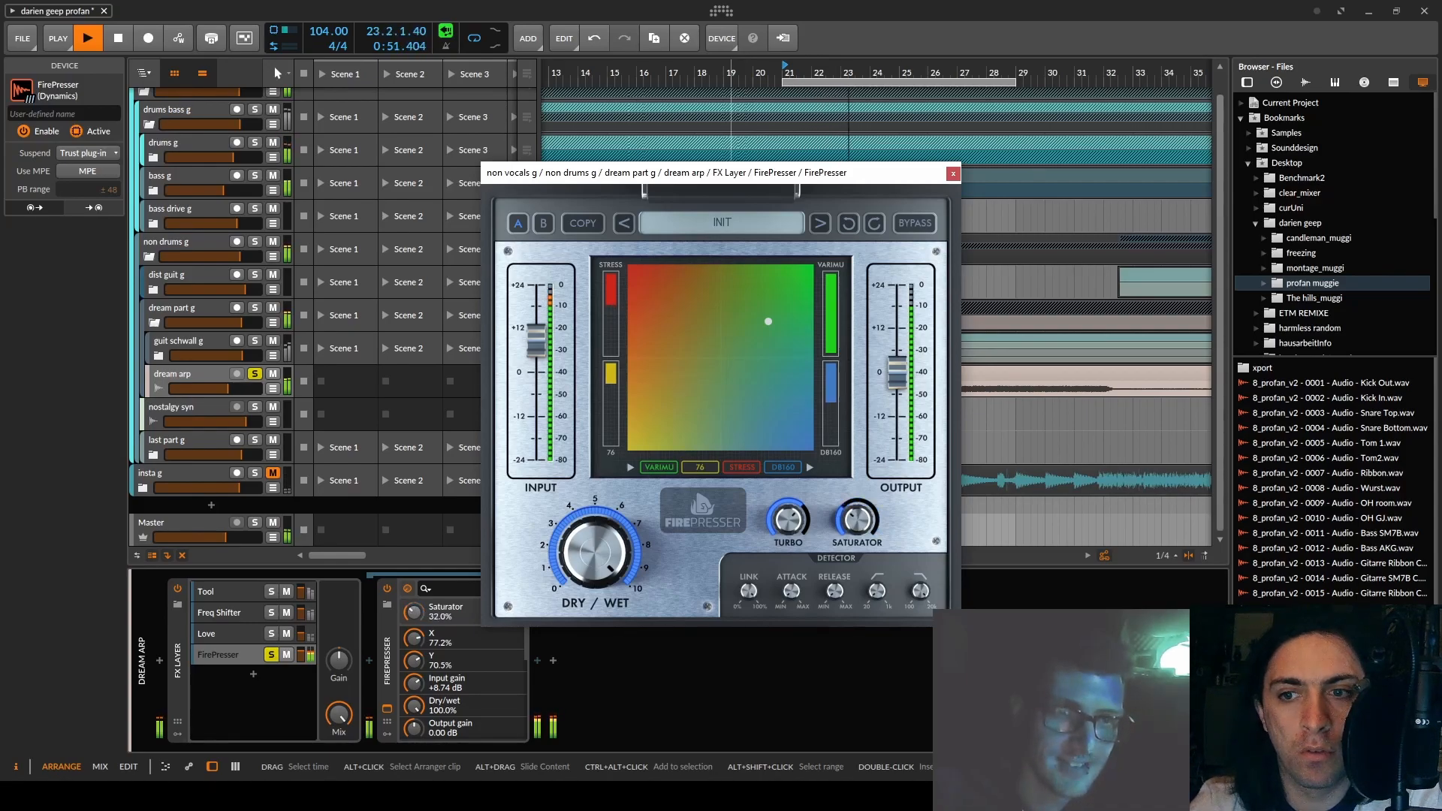
key("space")
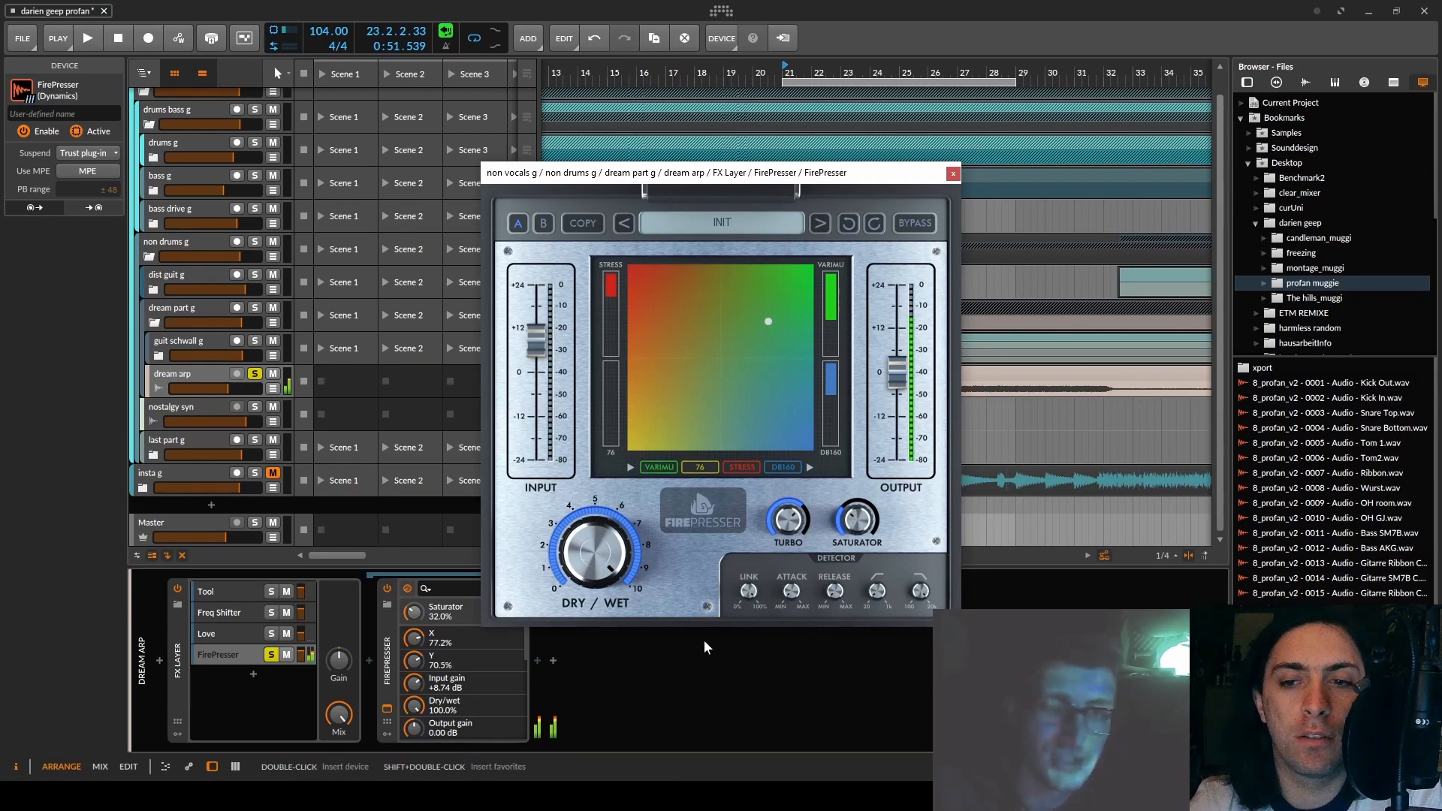
key("space")
key("space")
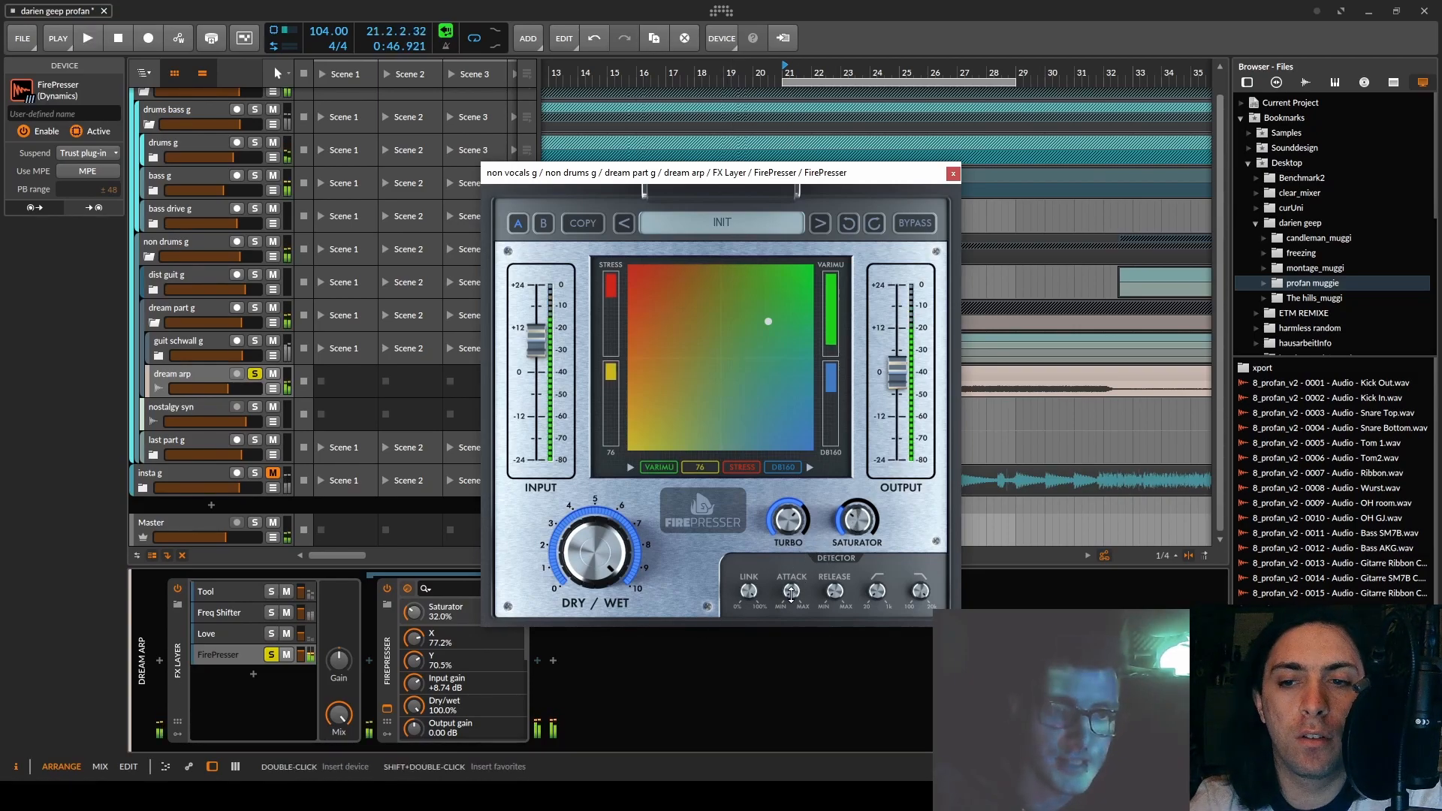
- Readjust FirePresser to X 22.8%, Y 76.4%, detector HP 65.69 Hz, Turbo 51.2% and Input gain +2.40 dB while listening
left_click_drag(742, 329, 672, 310)
key("space")
left_click_drag(788, 519, 749, 597)
left_click_drag(877, 592, 878, 585)
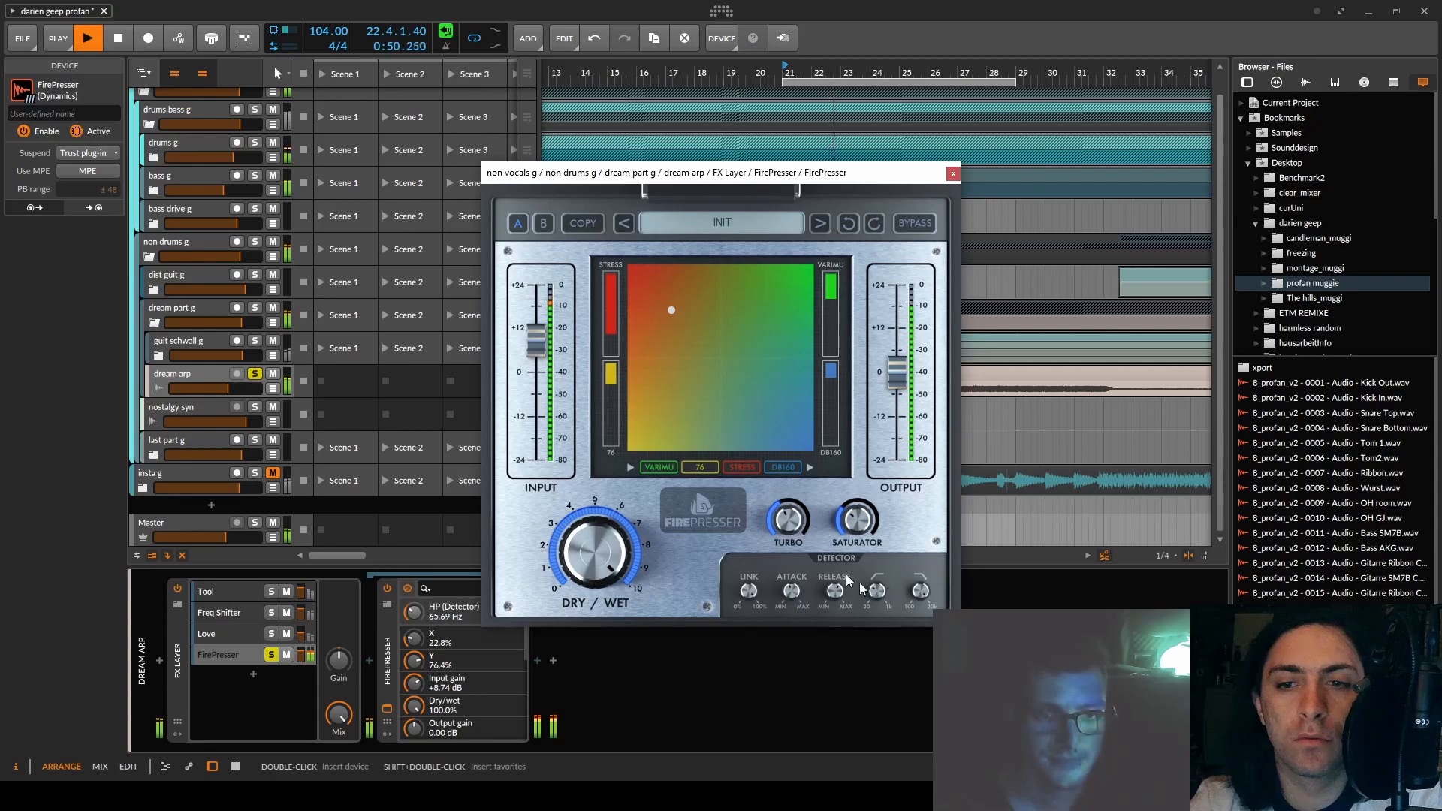
mouse_move(788, 520)
left_mouse_down()
mouse_move(788, 536)
mouse_move(788, 522)
left_mouse_up()
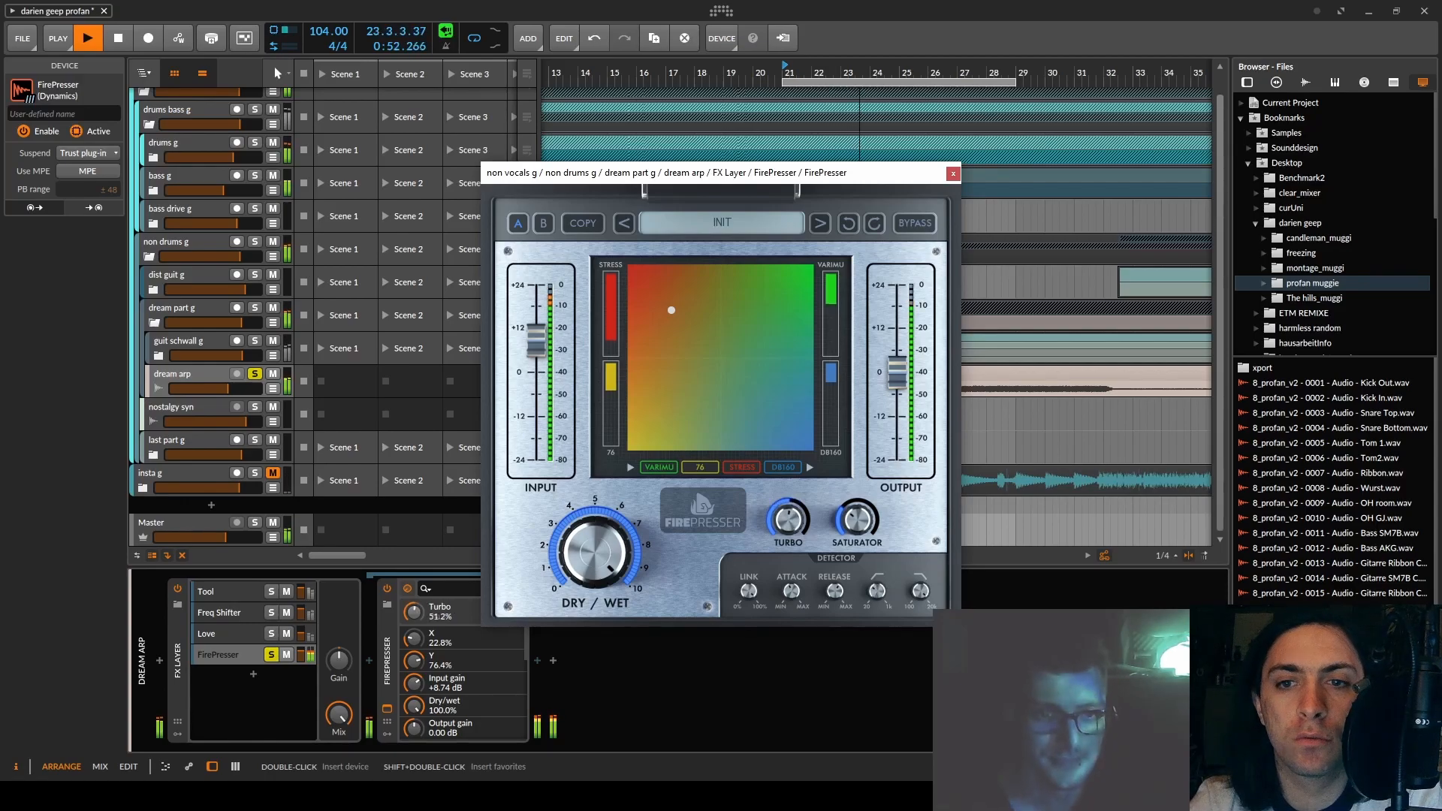
left_click_drag(542, 340, 541, 362)
key("space")
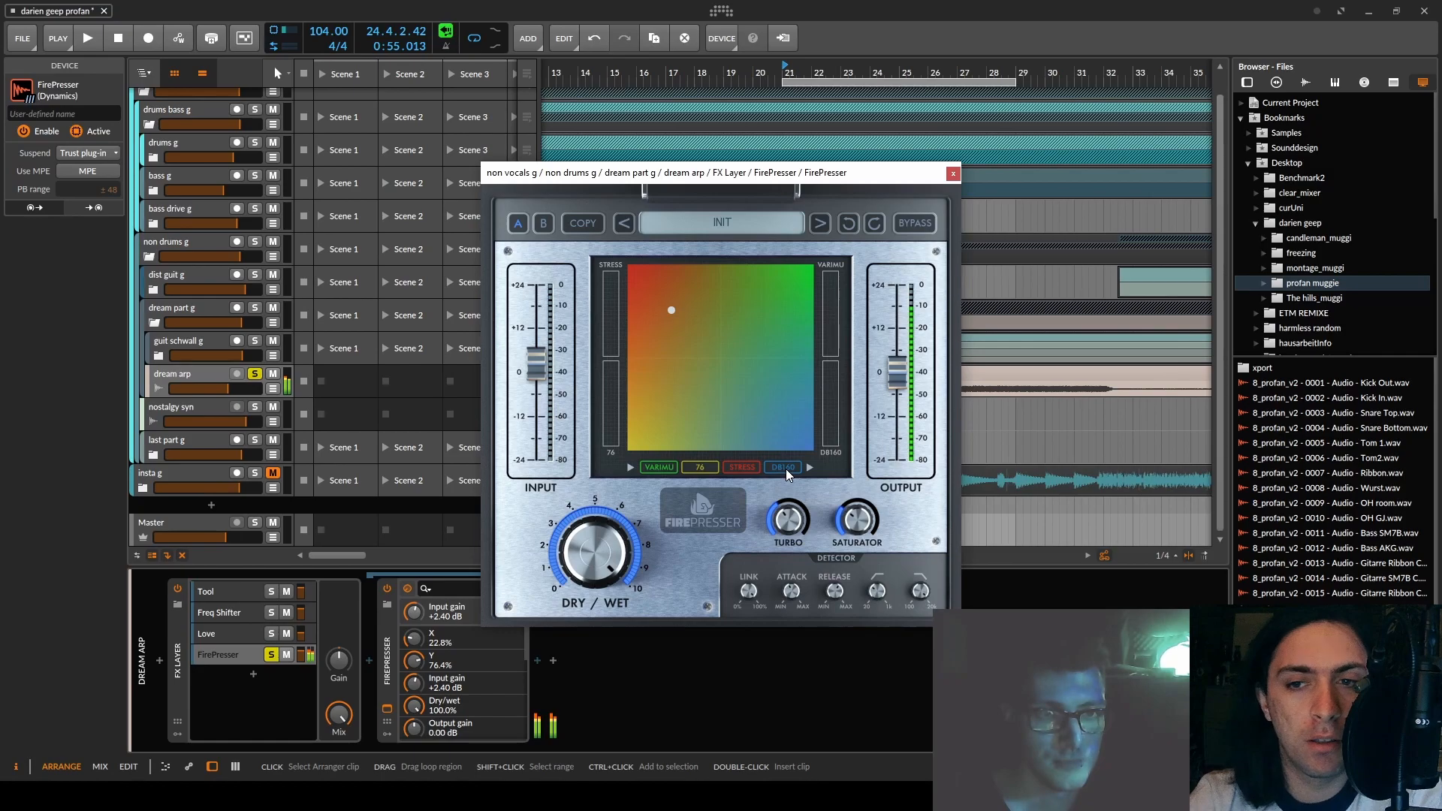
- Reorder FirePresser's compressors to STRESS, 76, DB160, VARIMU and listen to the result
key("space")
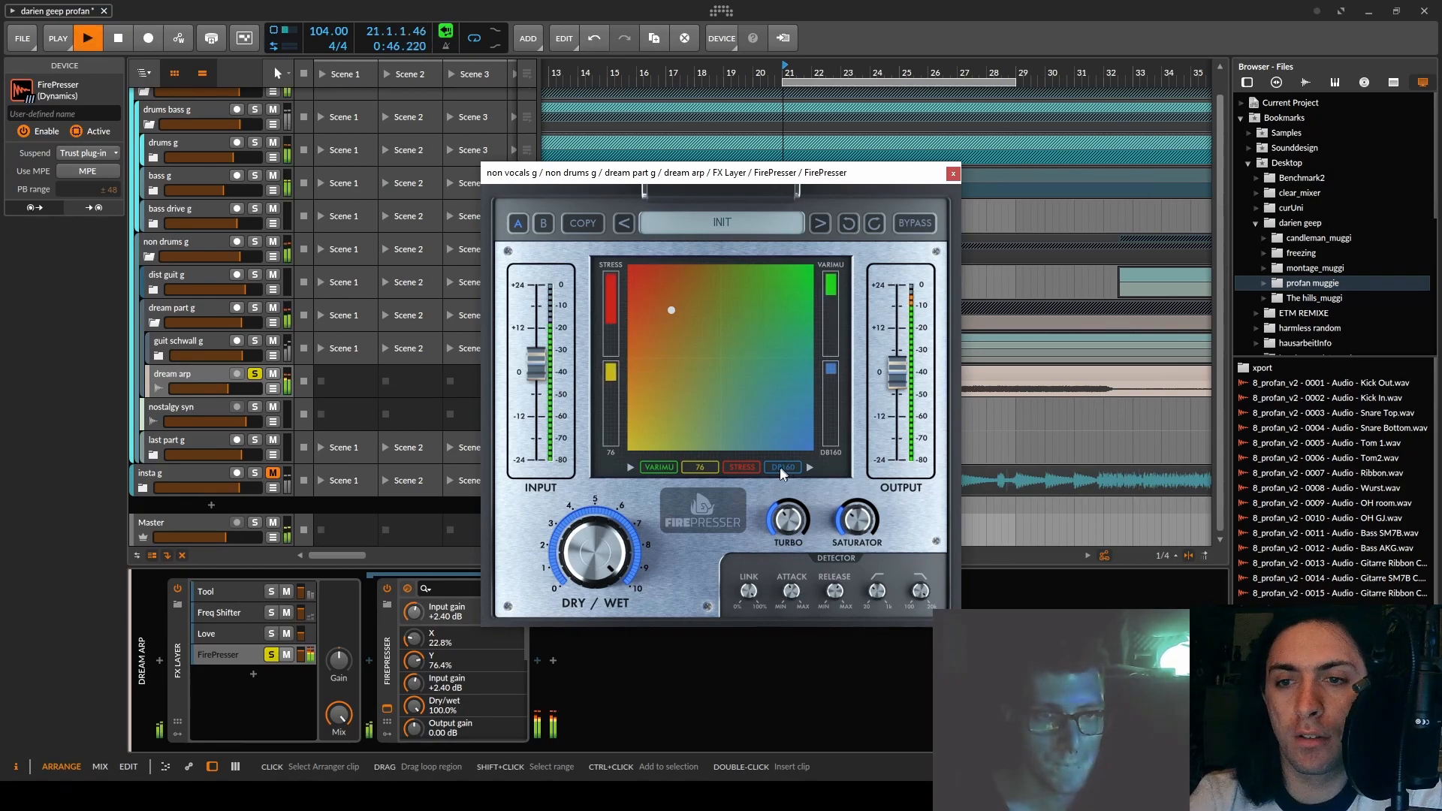
mouse_move(780, 467)
left_mouse_down()
mouse_move(656, 466)
mouse_move(781, 466)
mouse_move(689, 483)
mouse_move(669, 480)
mouse_move(770, 463)
left_mouse_up()
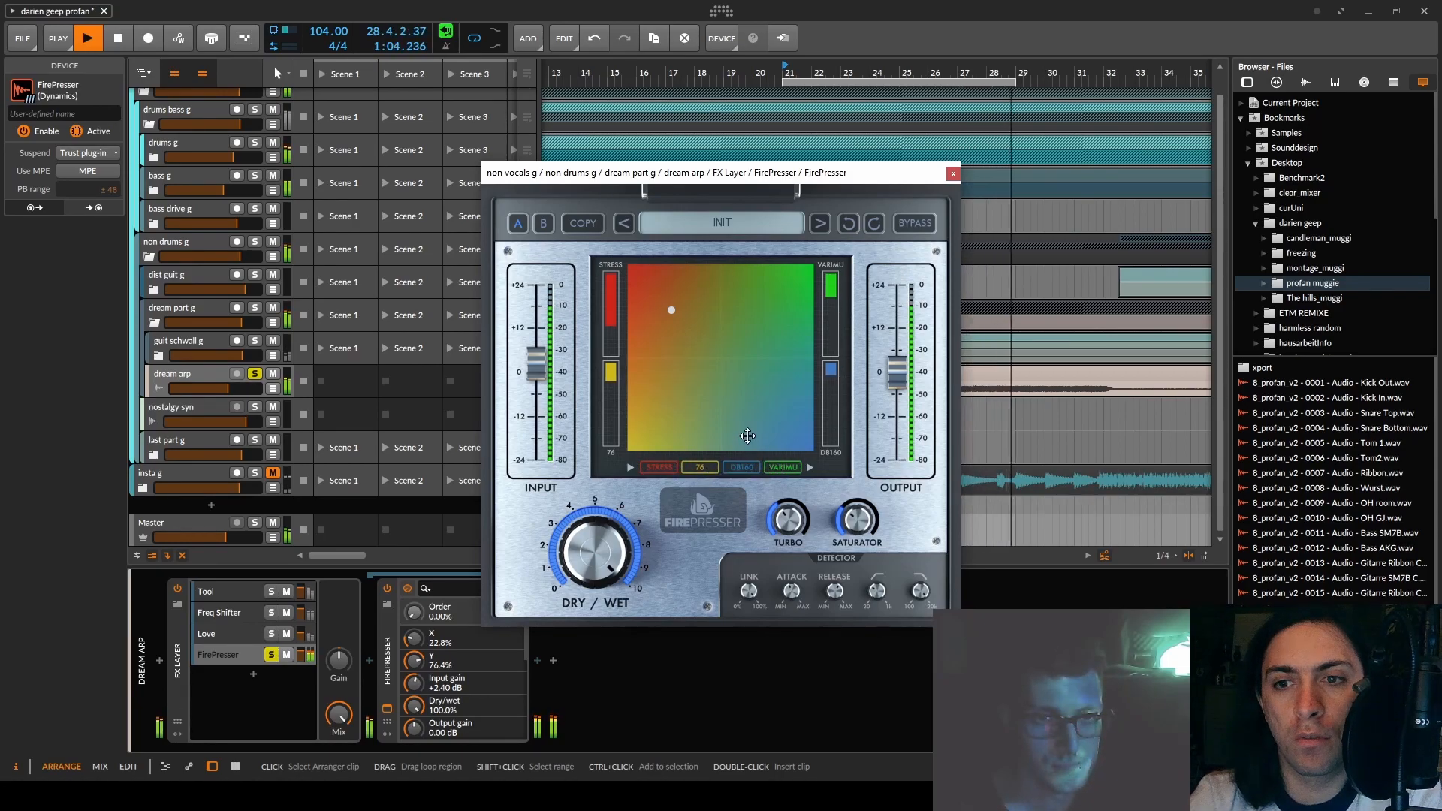
key("space")
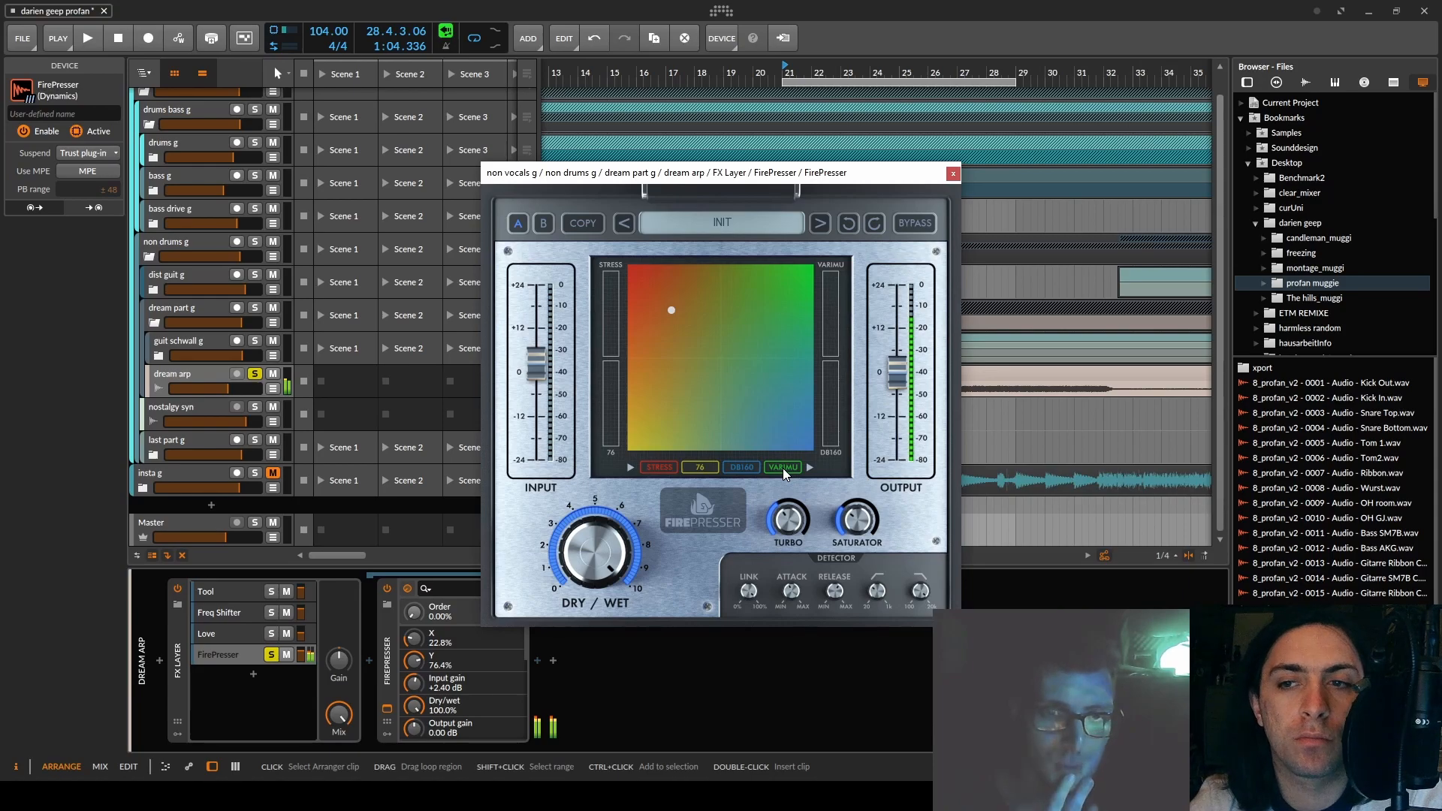
- Insert Signalizer after FirePresser, show its Oscilloscope with a 10000 ms window, and arrange both plug-in windows side by side
left_click(538, 660)
type("signa")
double_click(870, 167)
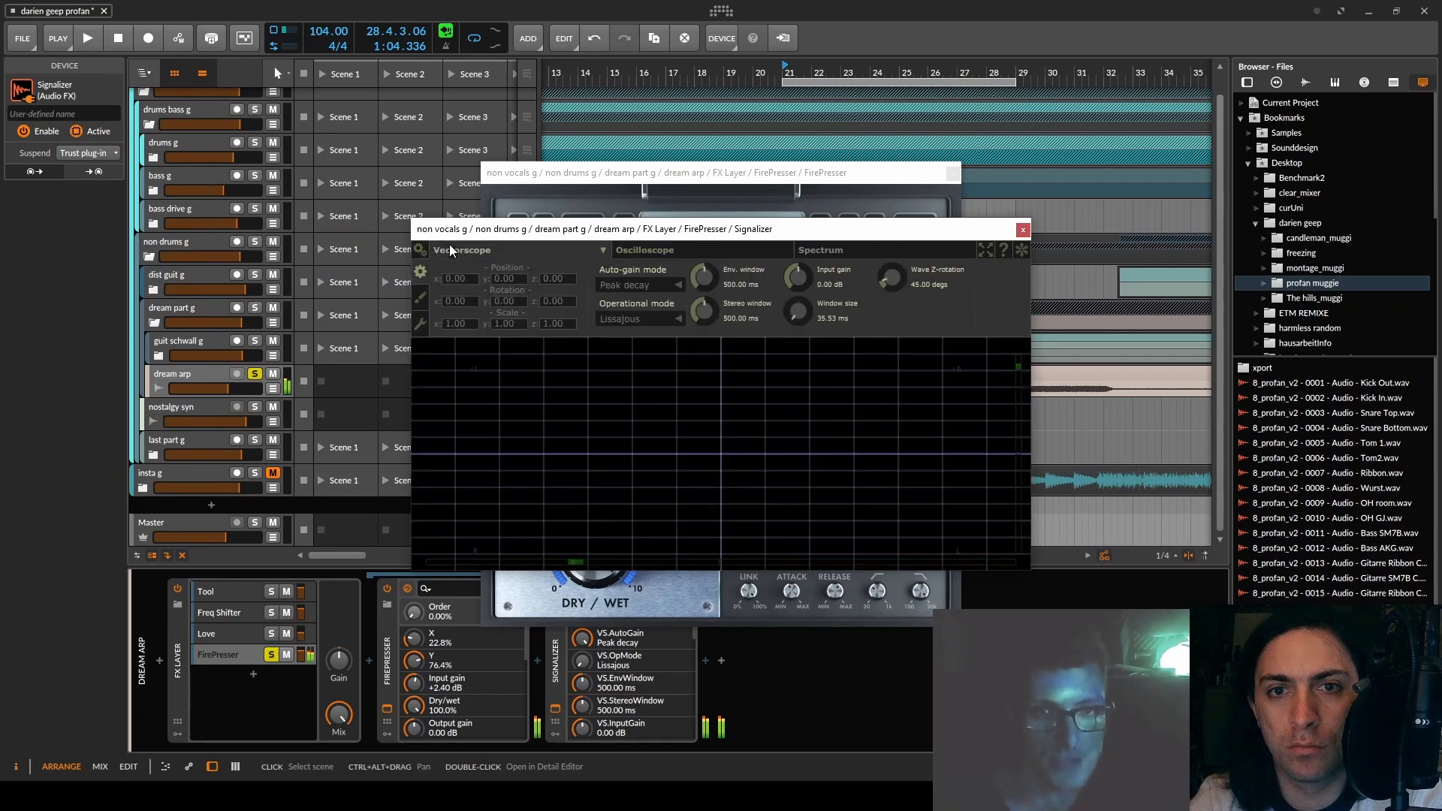
left_click_drag(1025, 299, 1047, 106)
left_click_drag(889, 171, 578, 100)
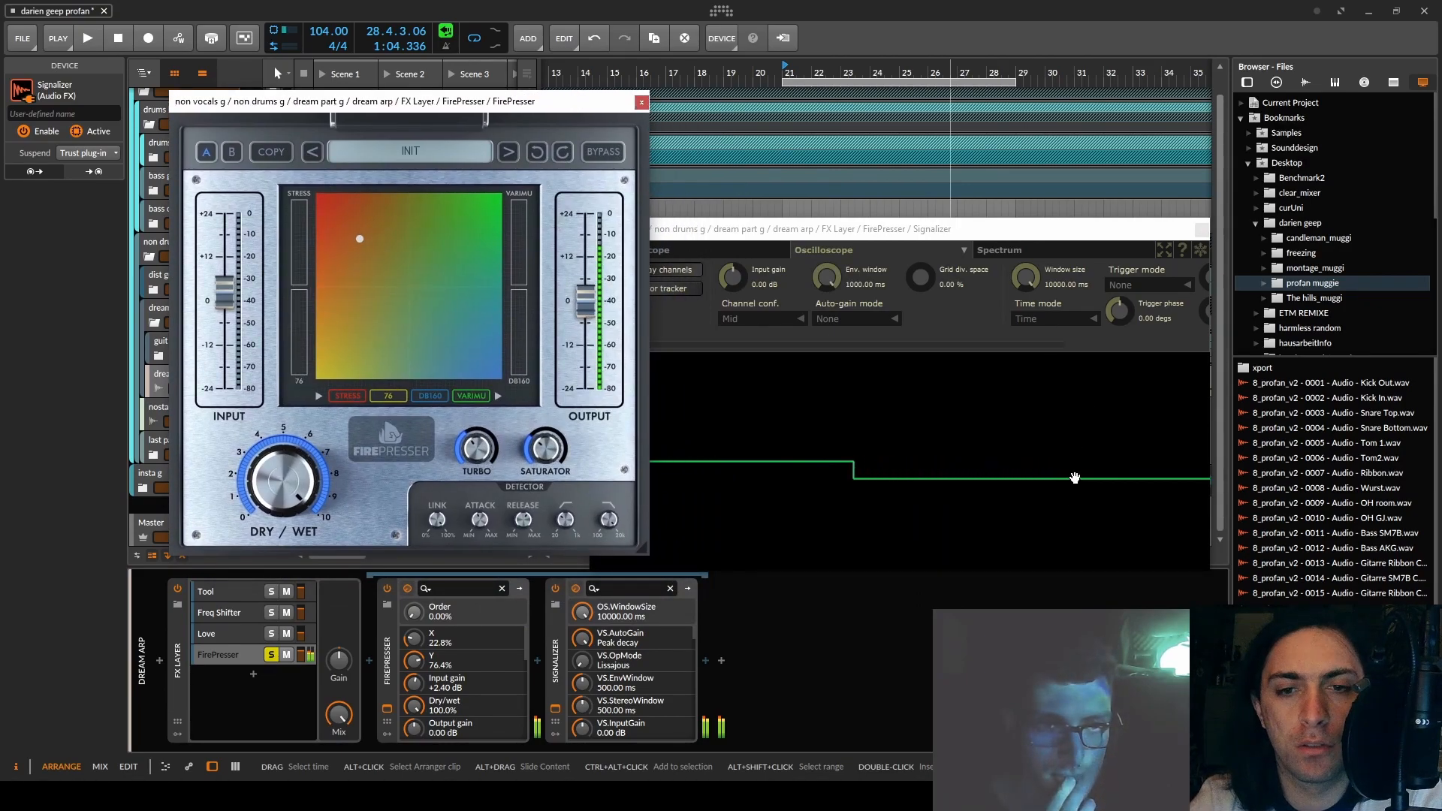
- Turn FirePresser's Saturator down to 0%
left_click_drag(548, 449, 548, 495)
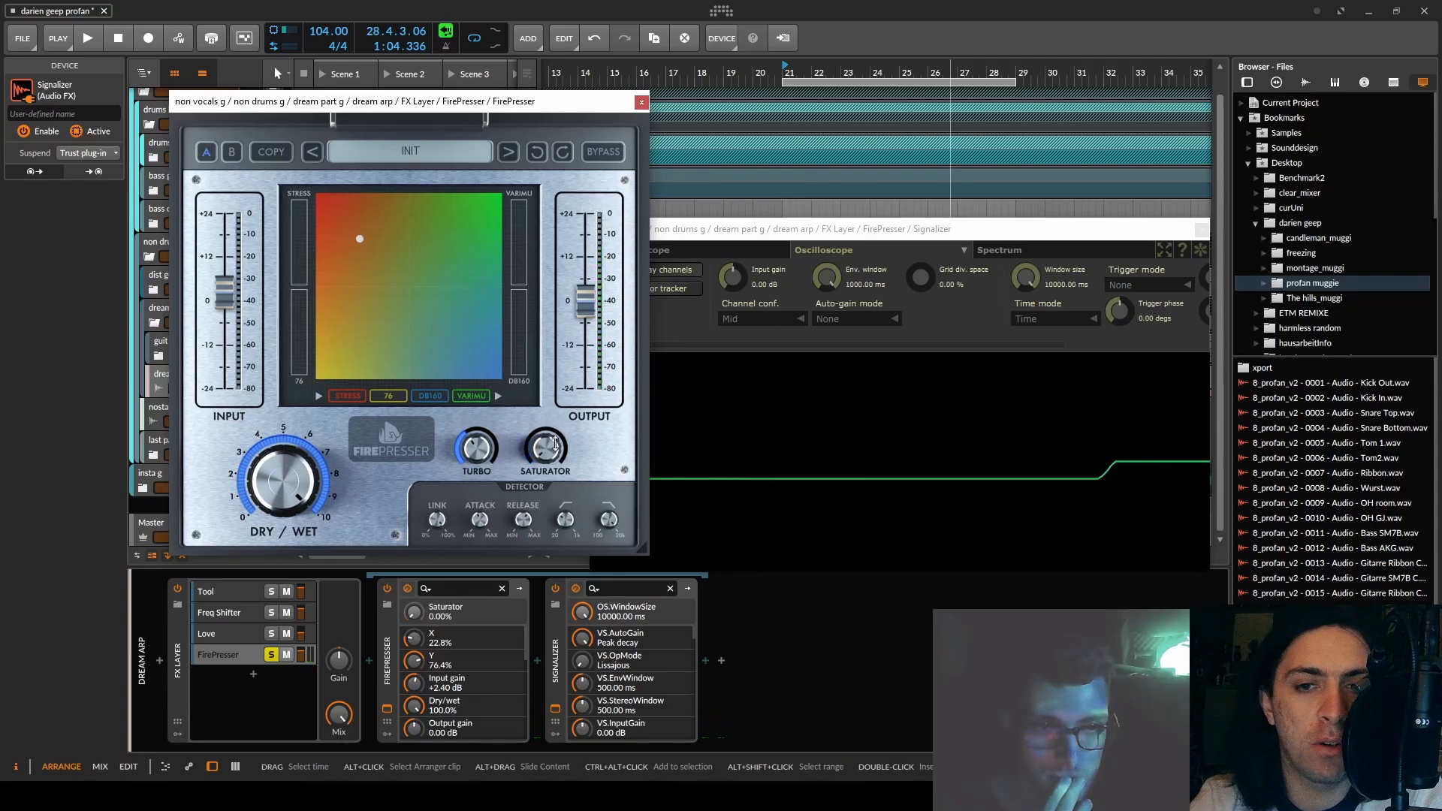
- Try FirePresser's Saturator at 61.2%, set it to 29.2%, and play the loop after each change to compare the waveform
left_click_drag(545, 446, 545, 418)
key("space")
key("space")
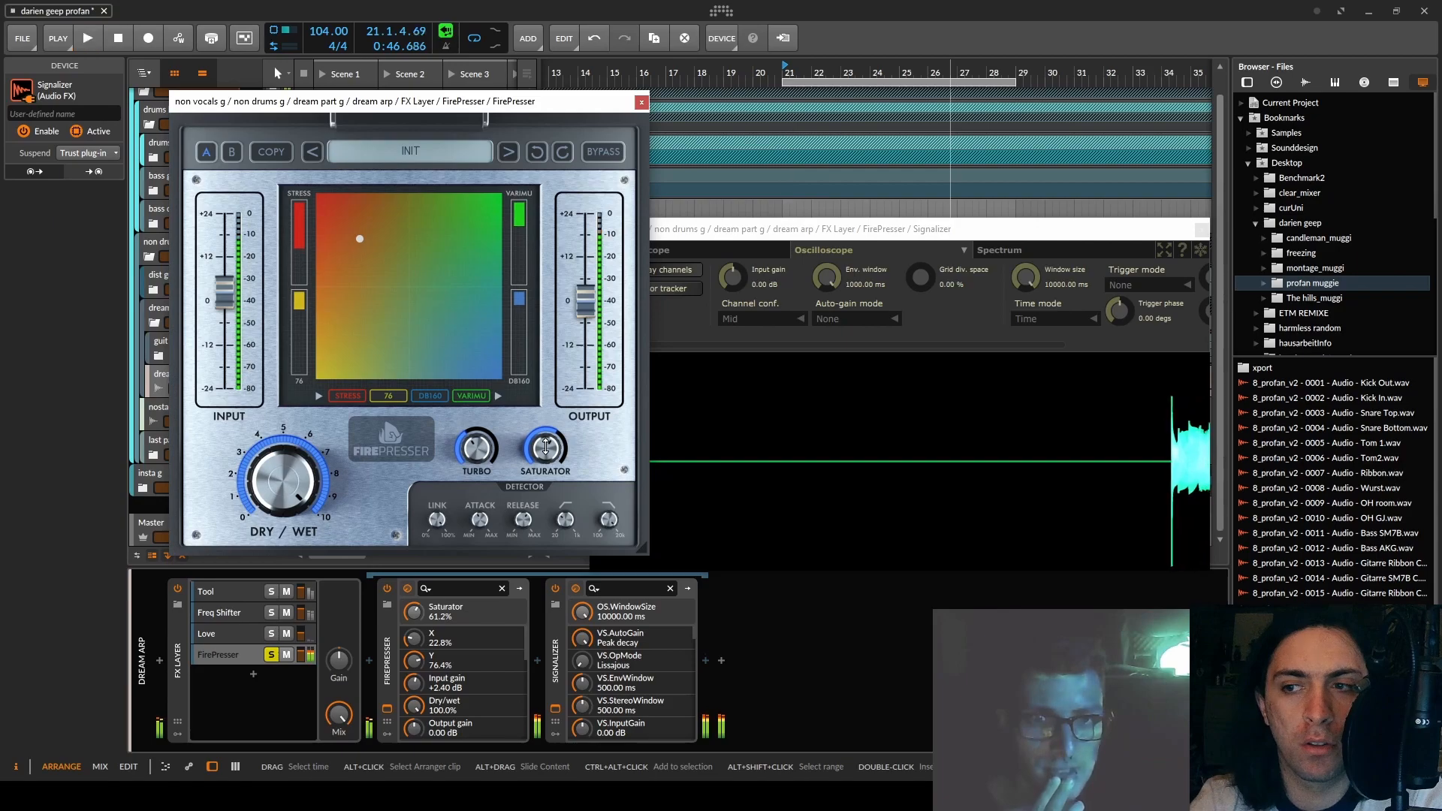
left_click_drag(545, 447, 545, 463)
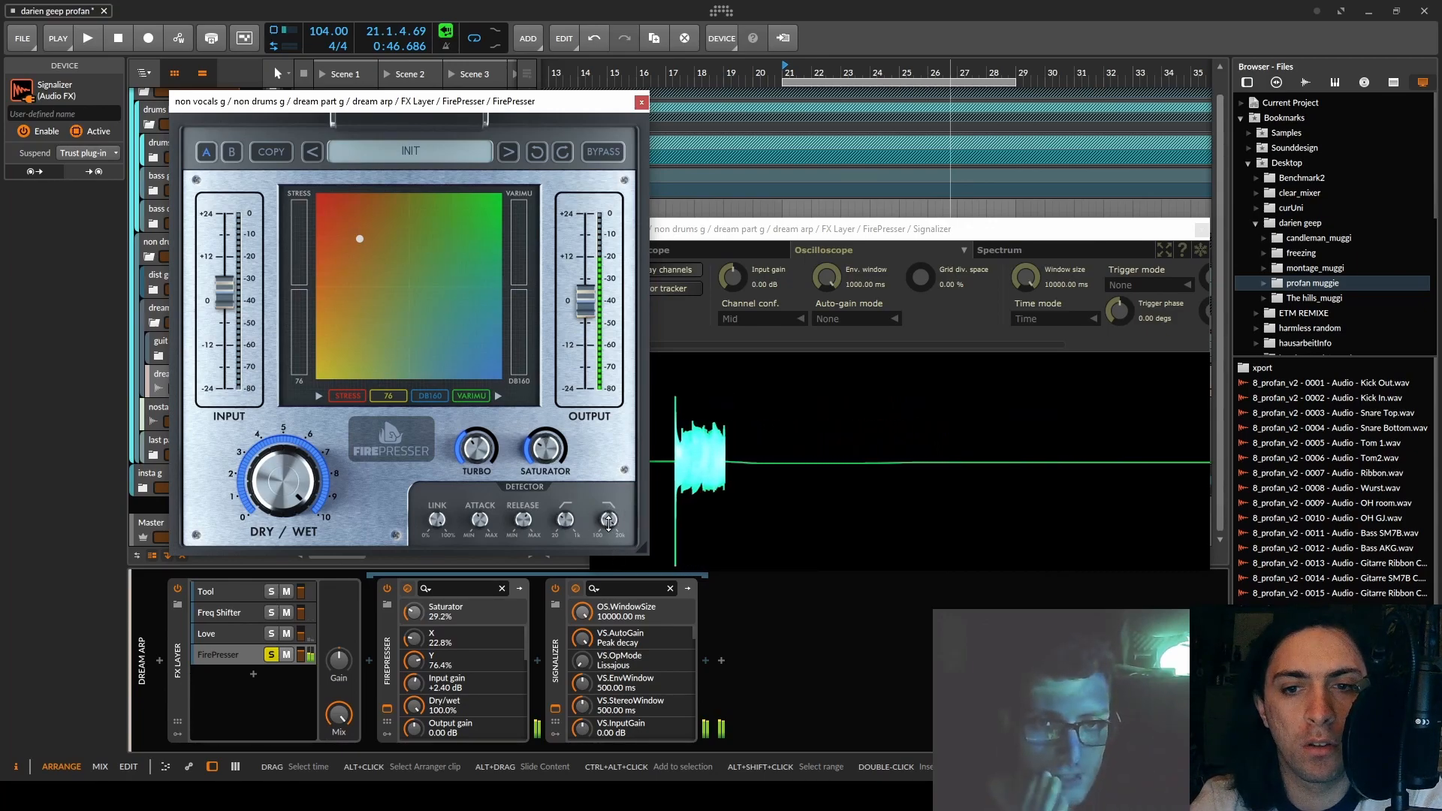
key("space")
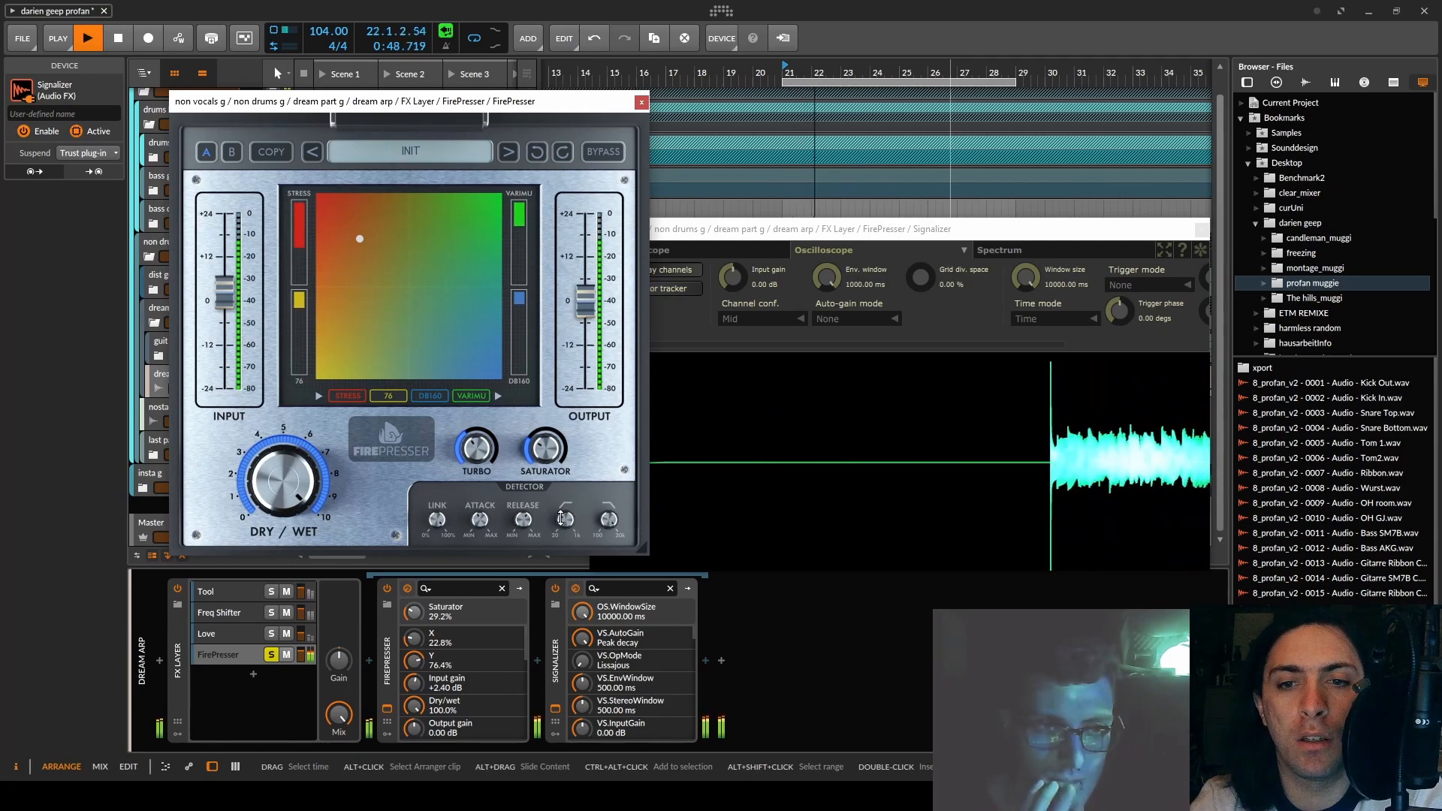
key("space")
key("space")
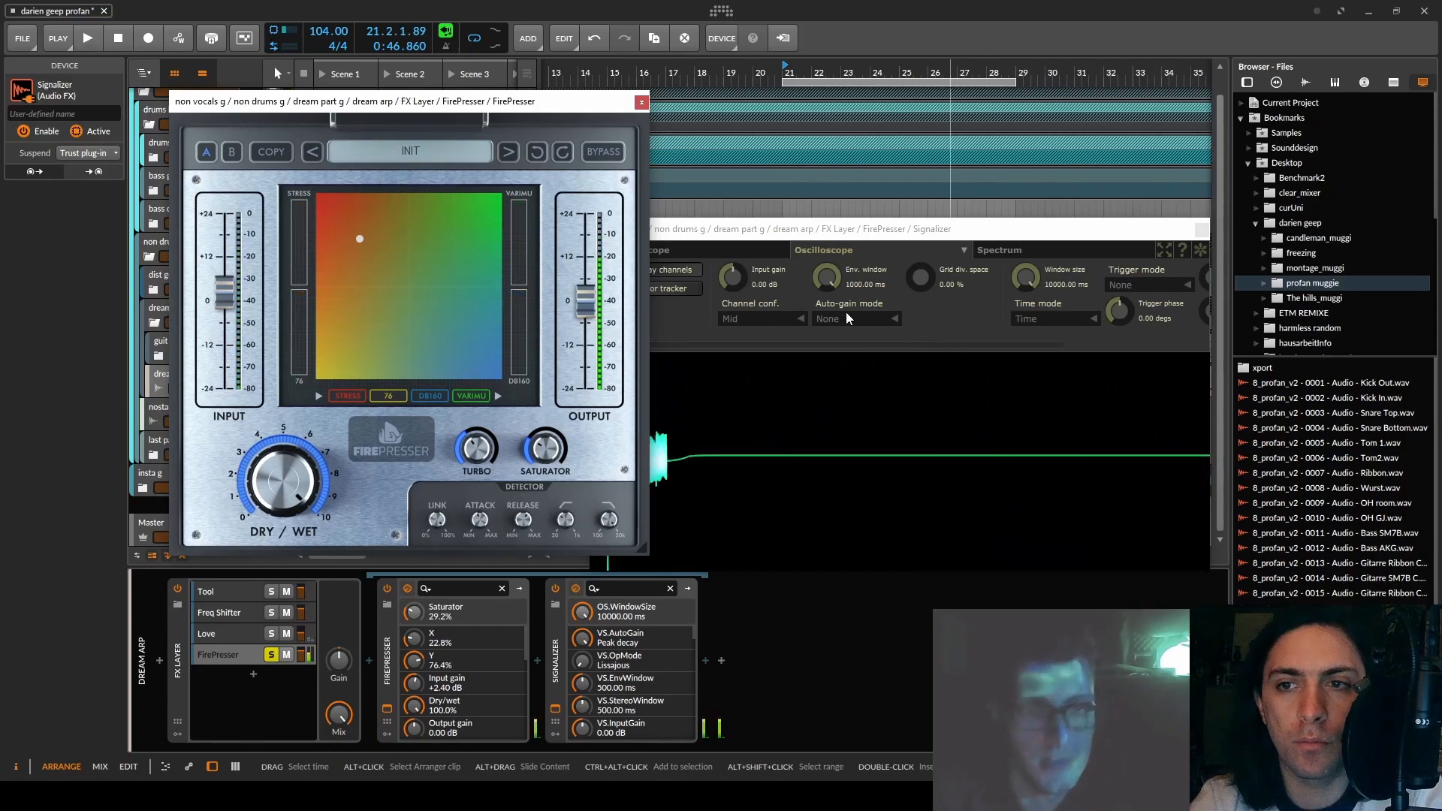
- Set Signalizer's oscilloscope channel configuration to Separate and raise FirePresser's detector high-pass to 98.68 Hz
left_click(680, 291)
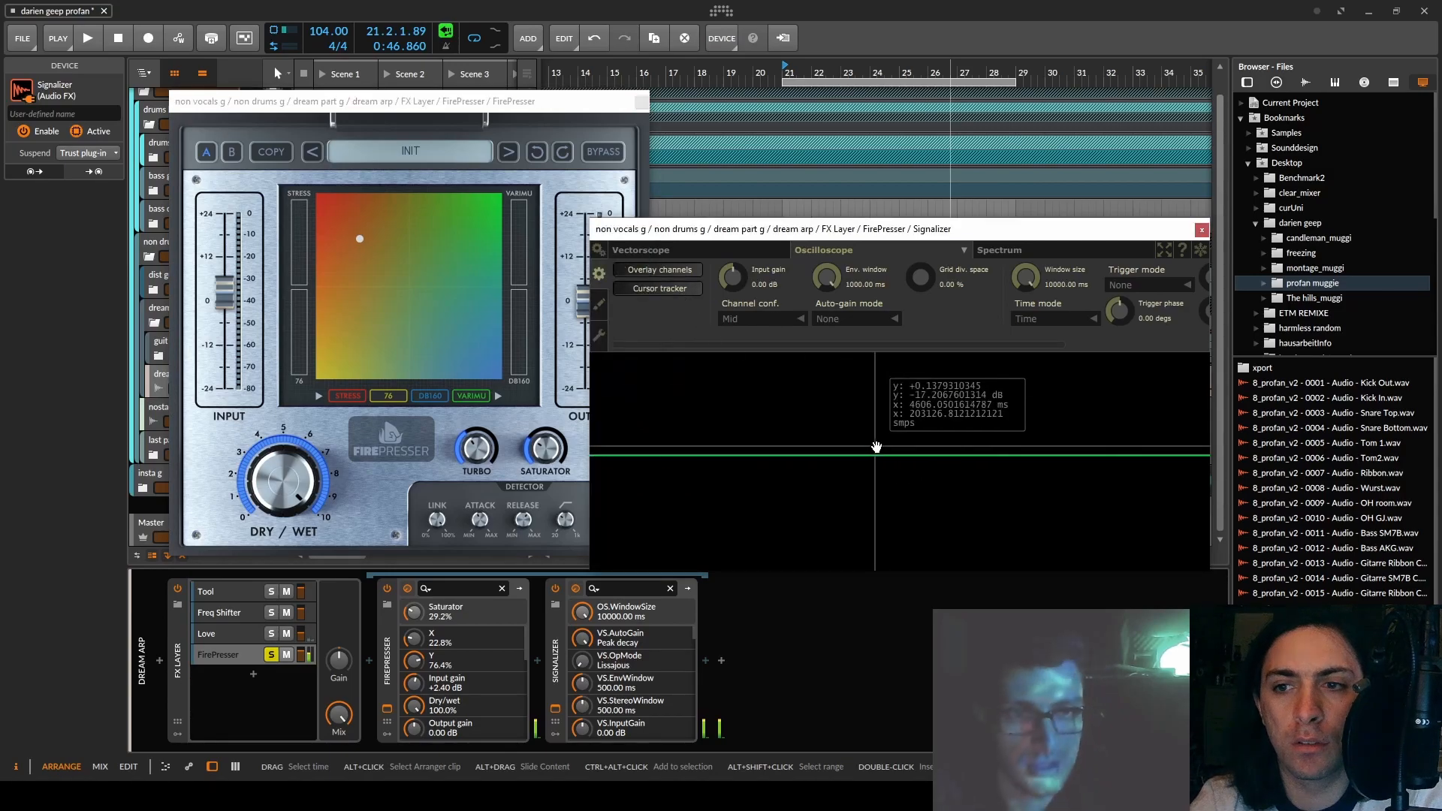
left_click(754, 314)
left_click(751, 390)
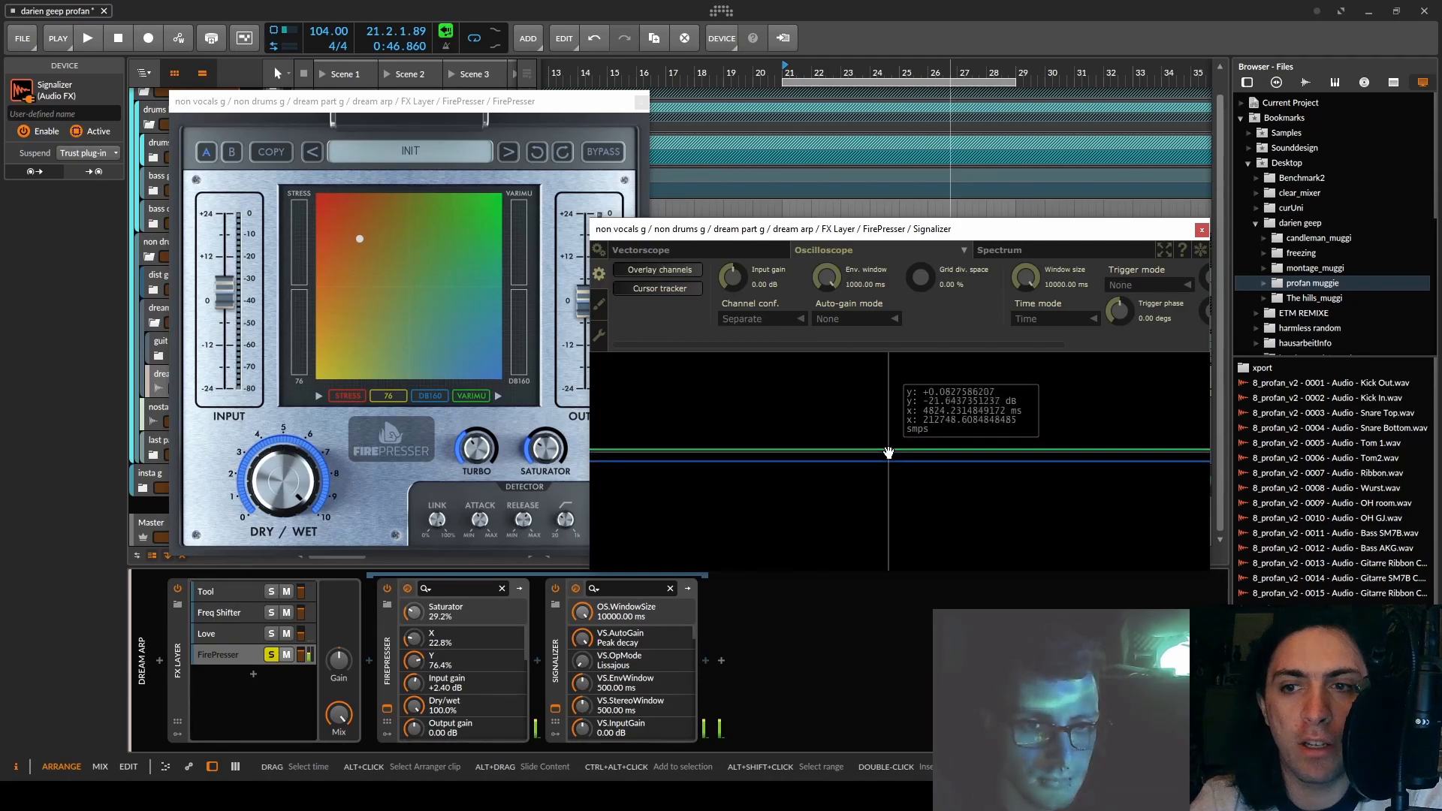
left_click_drag(546, 449, 545, 350)
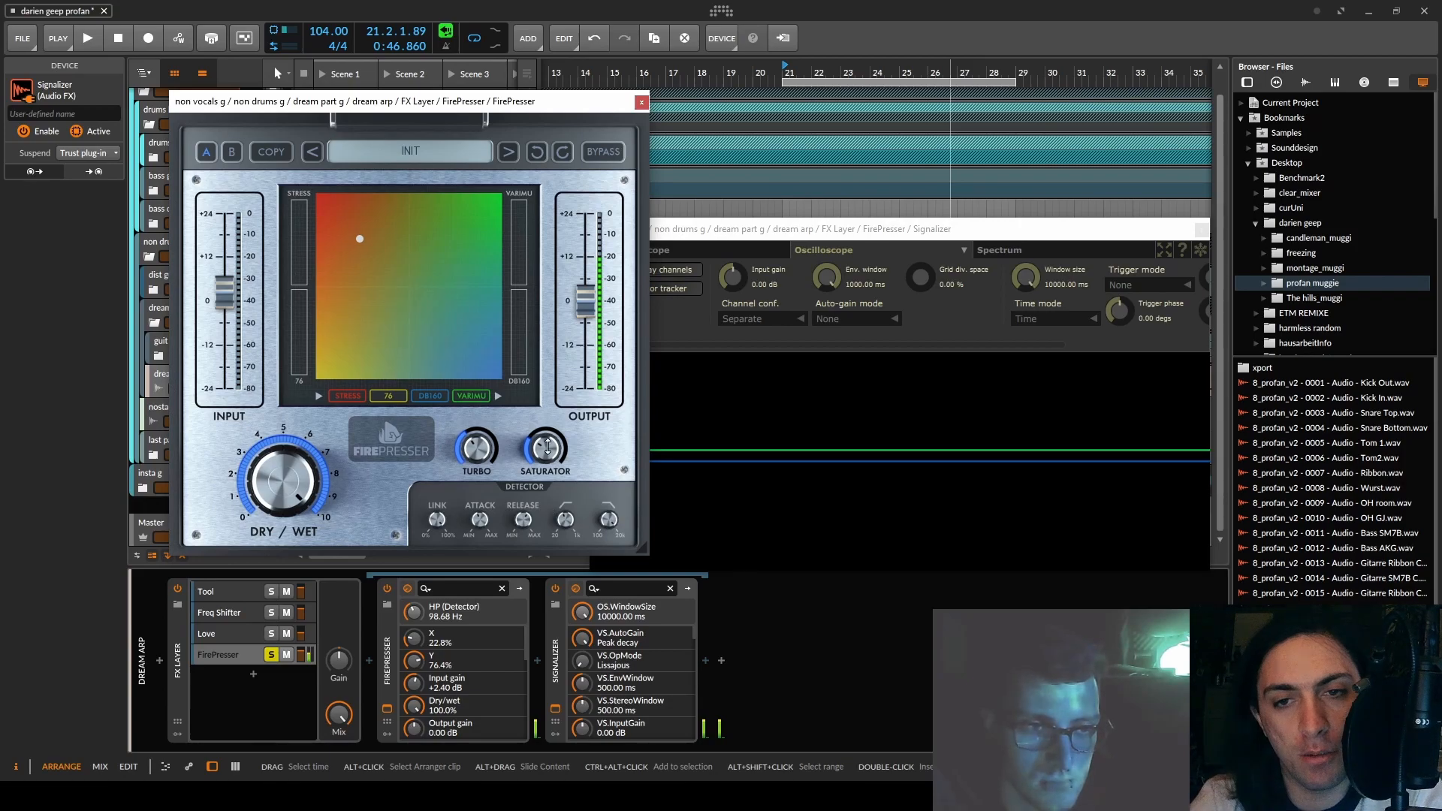
- Insert the Pro-Q 2 equalizer between FirePresser and Signalizer in the FirePresser layer
left_click(539, 662)
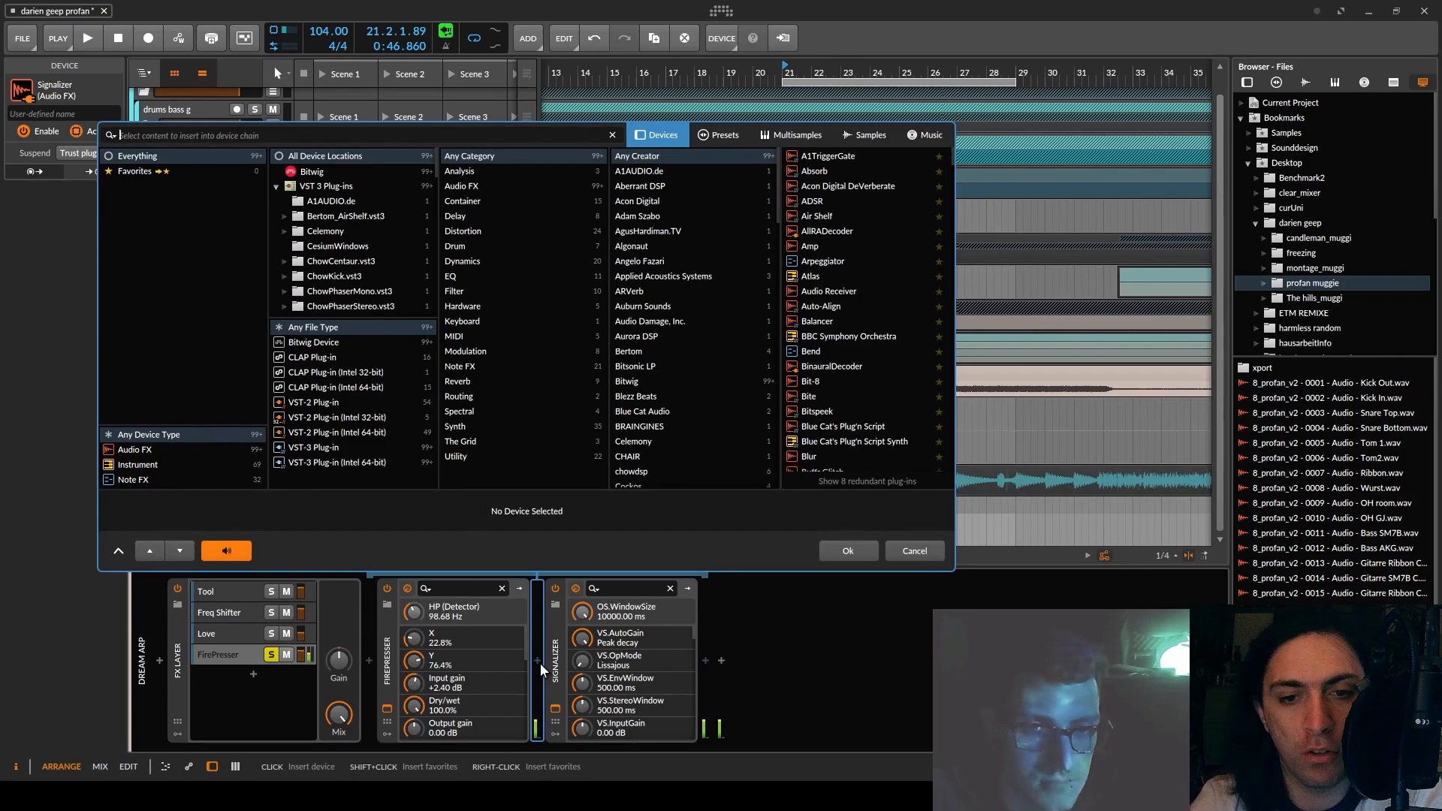
type("pro-q")
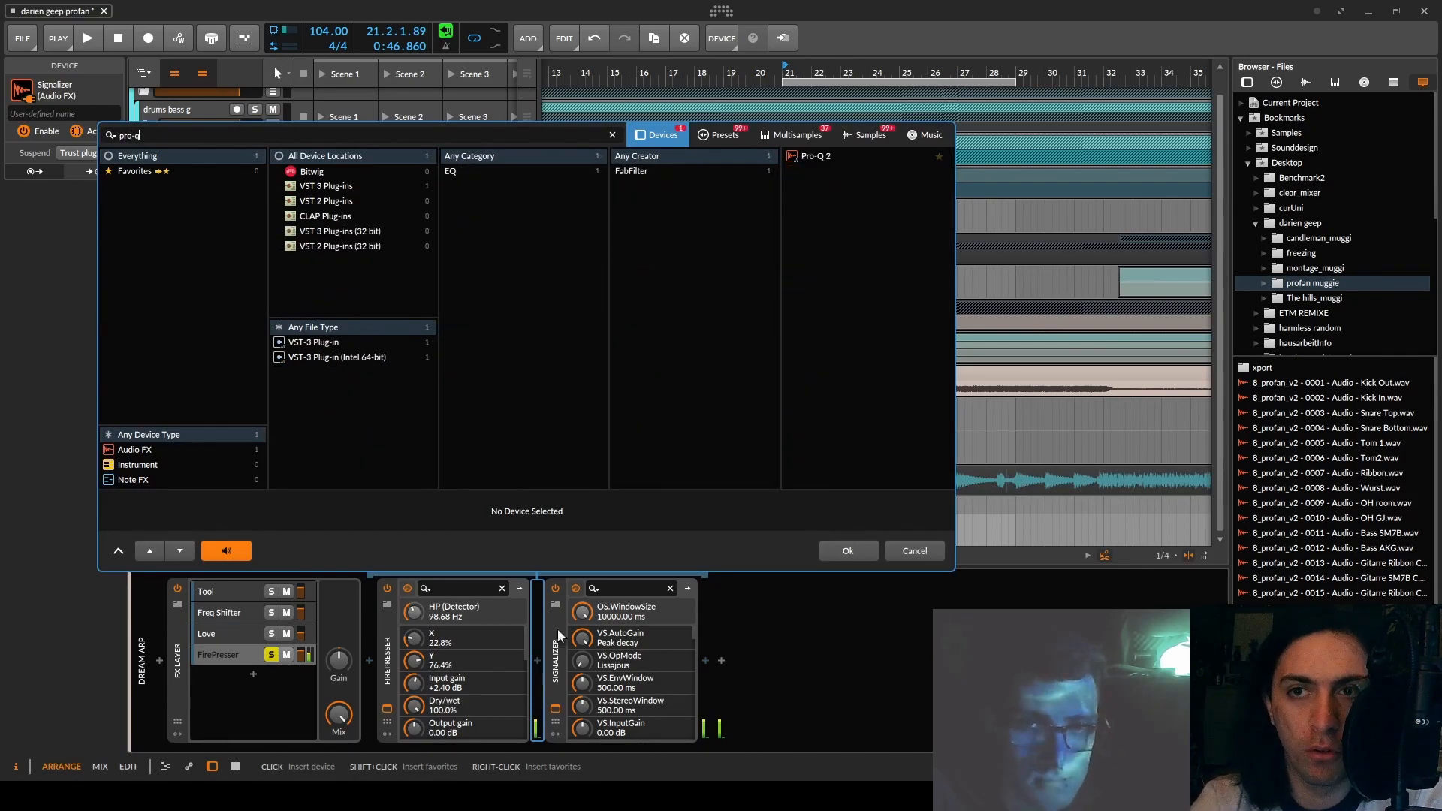
double_click(832, 154)
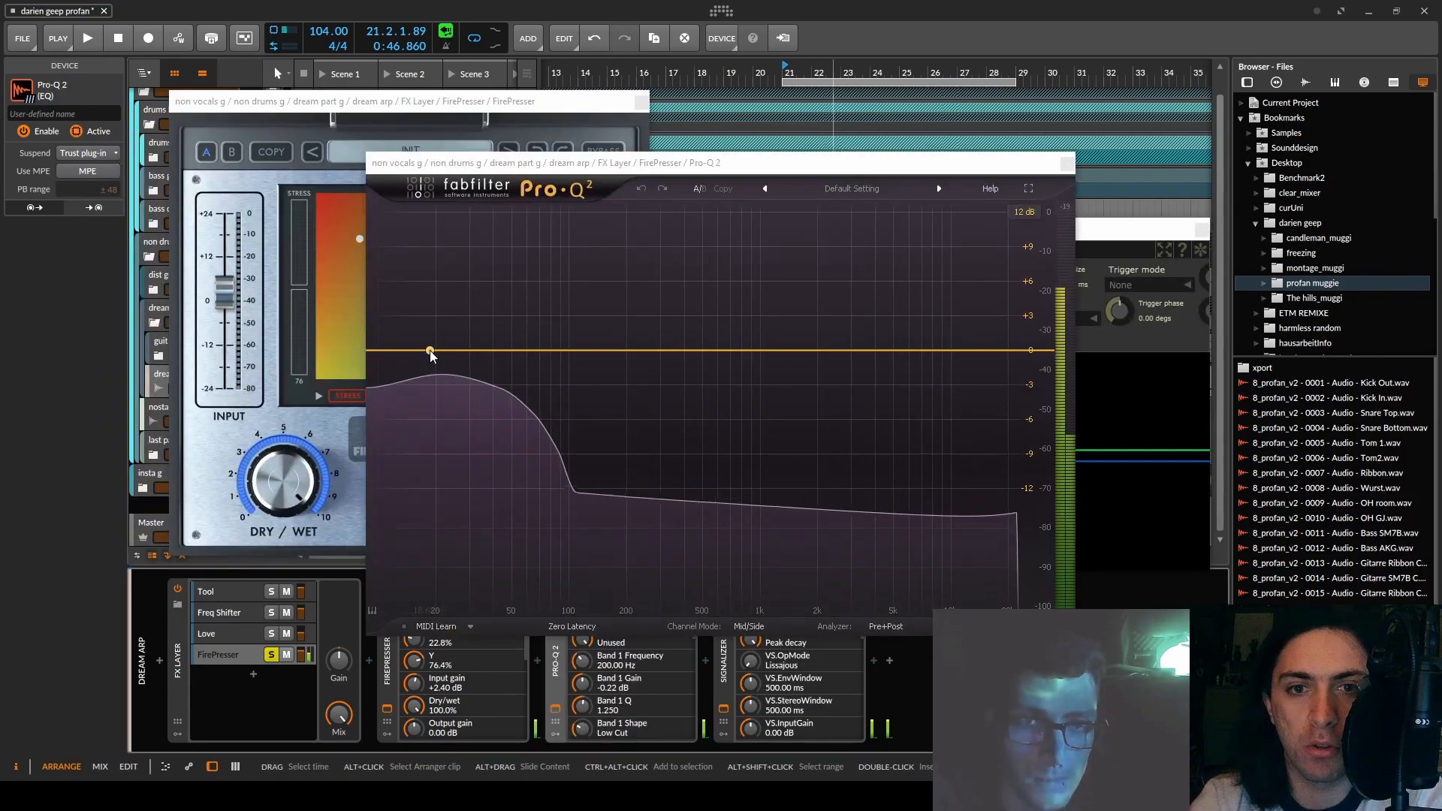
- Add a low cut at 18.681 Hz in Pro-Q 2, switch its processing to Linear Phase and put its window away
double_click(429, 351)
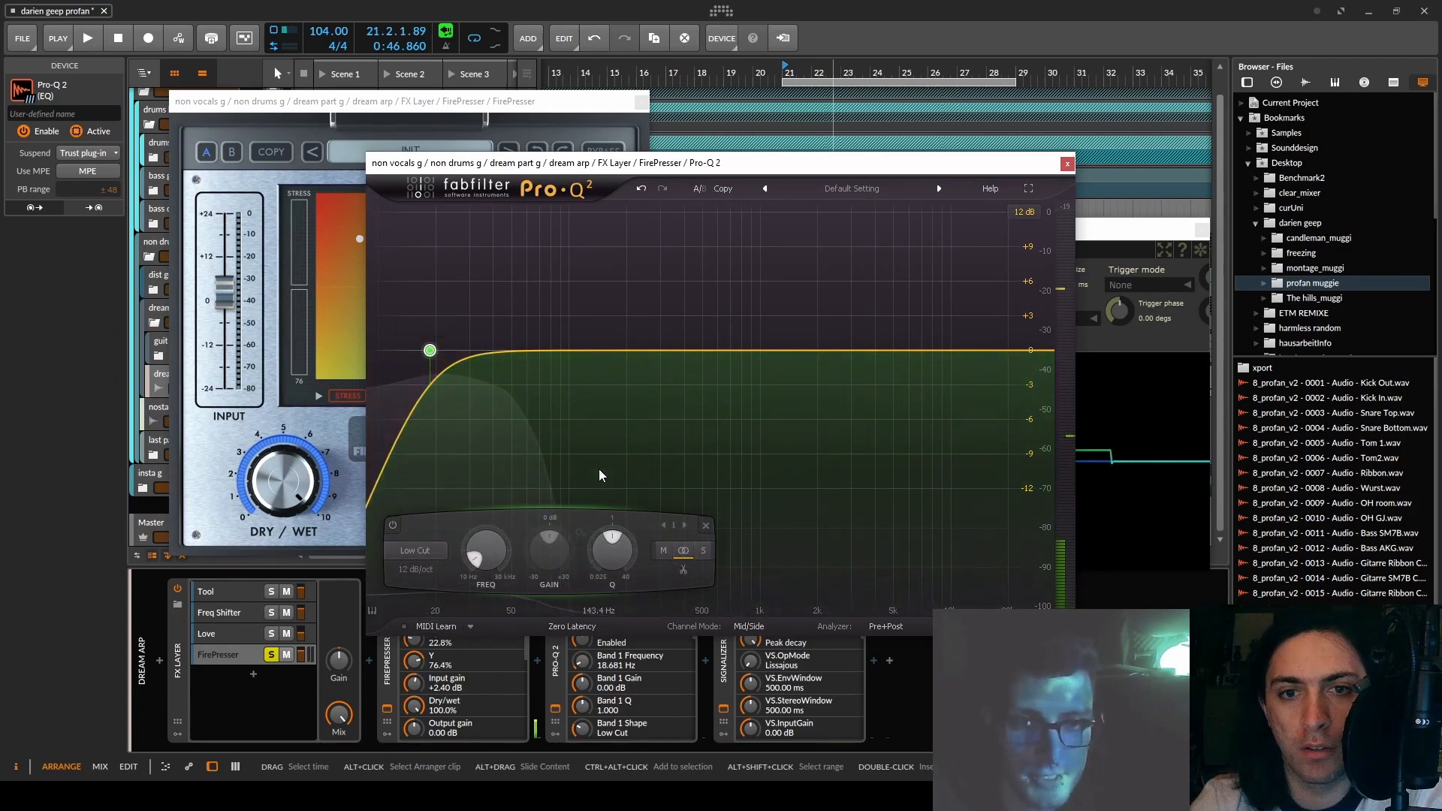
left_click(558, 625)
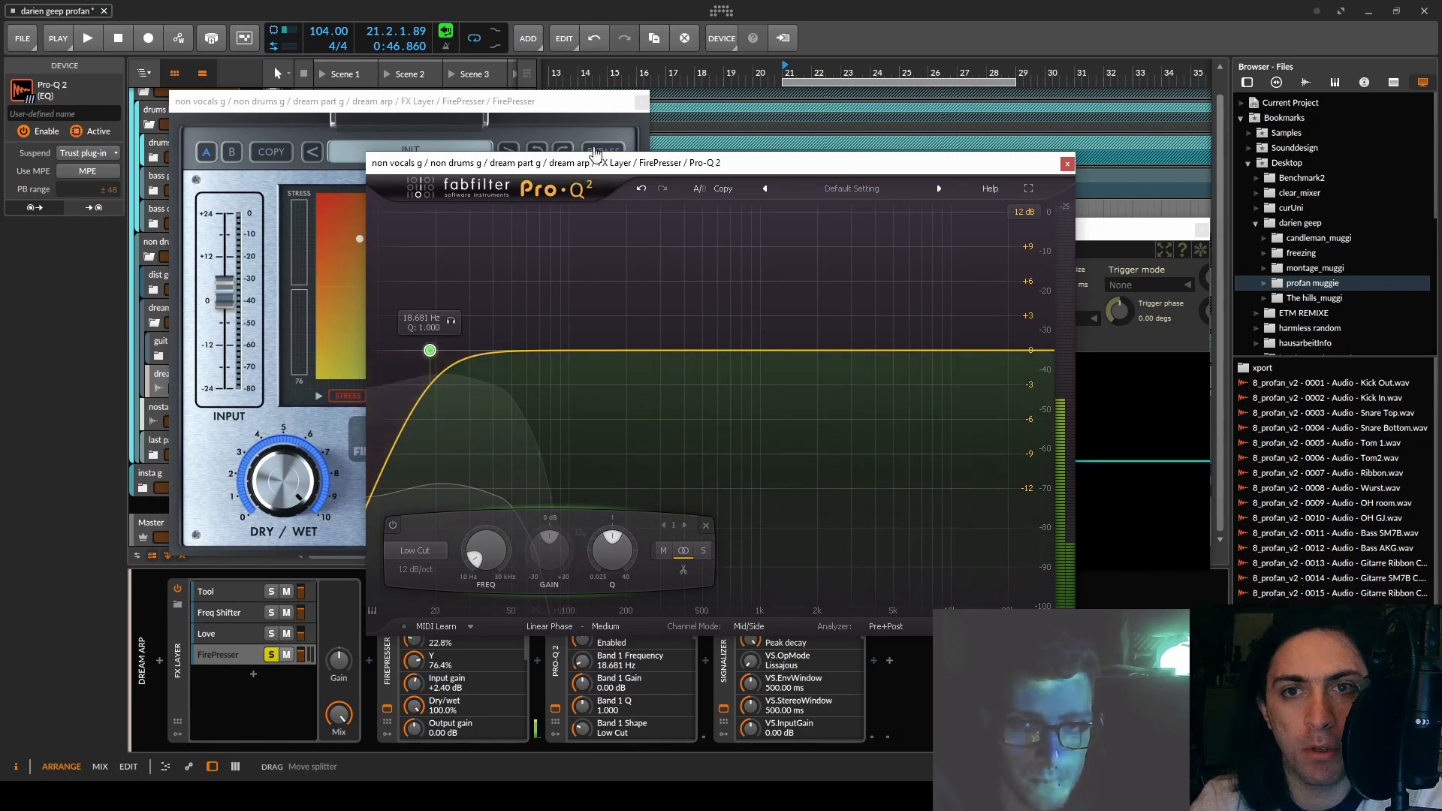
left_click_drag(590, 163, 497, 588)
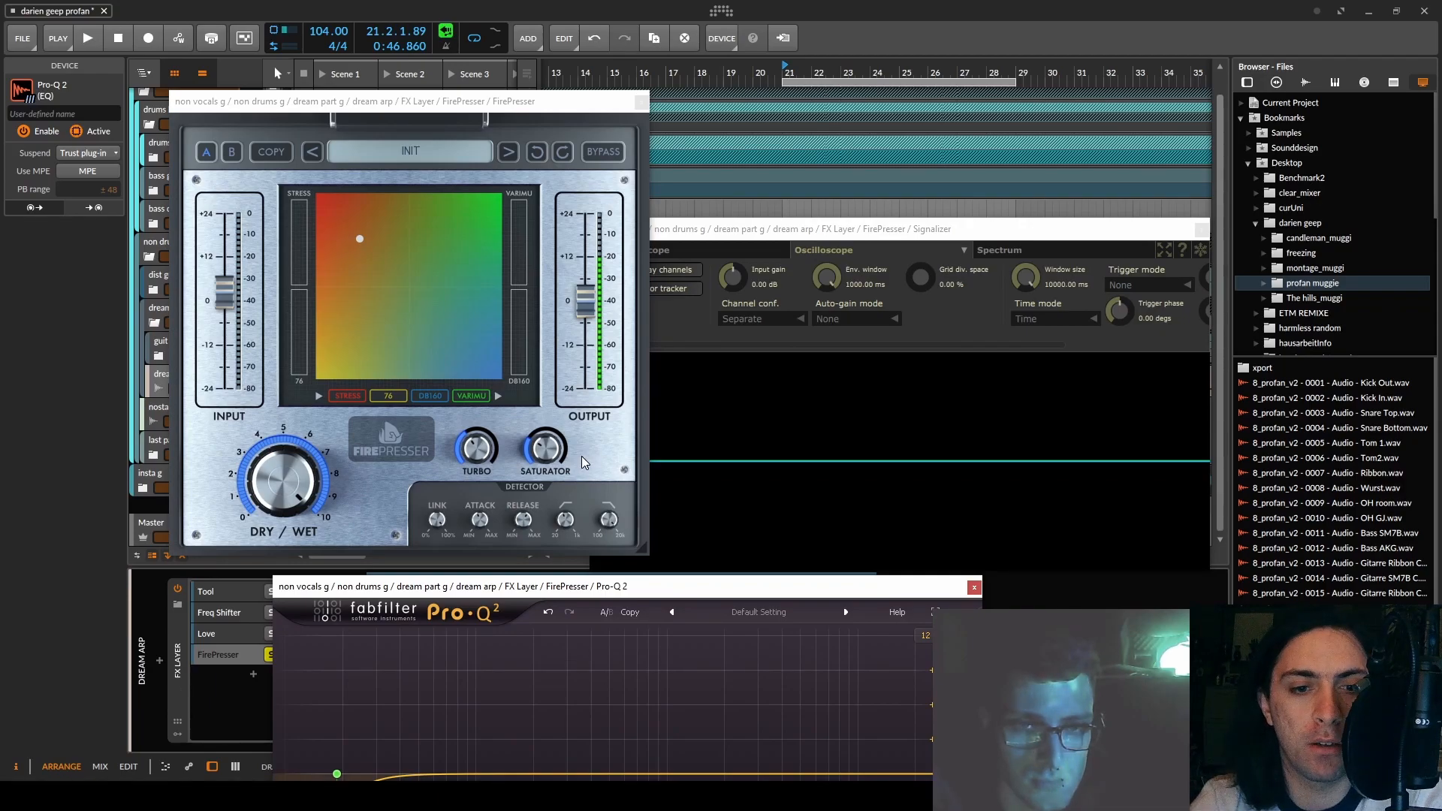
key("Escape")
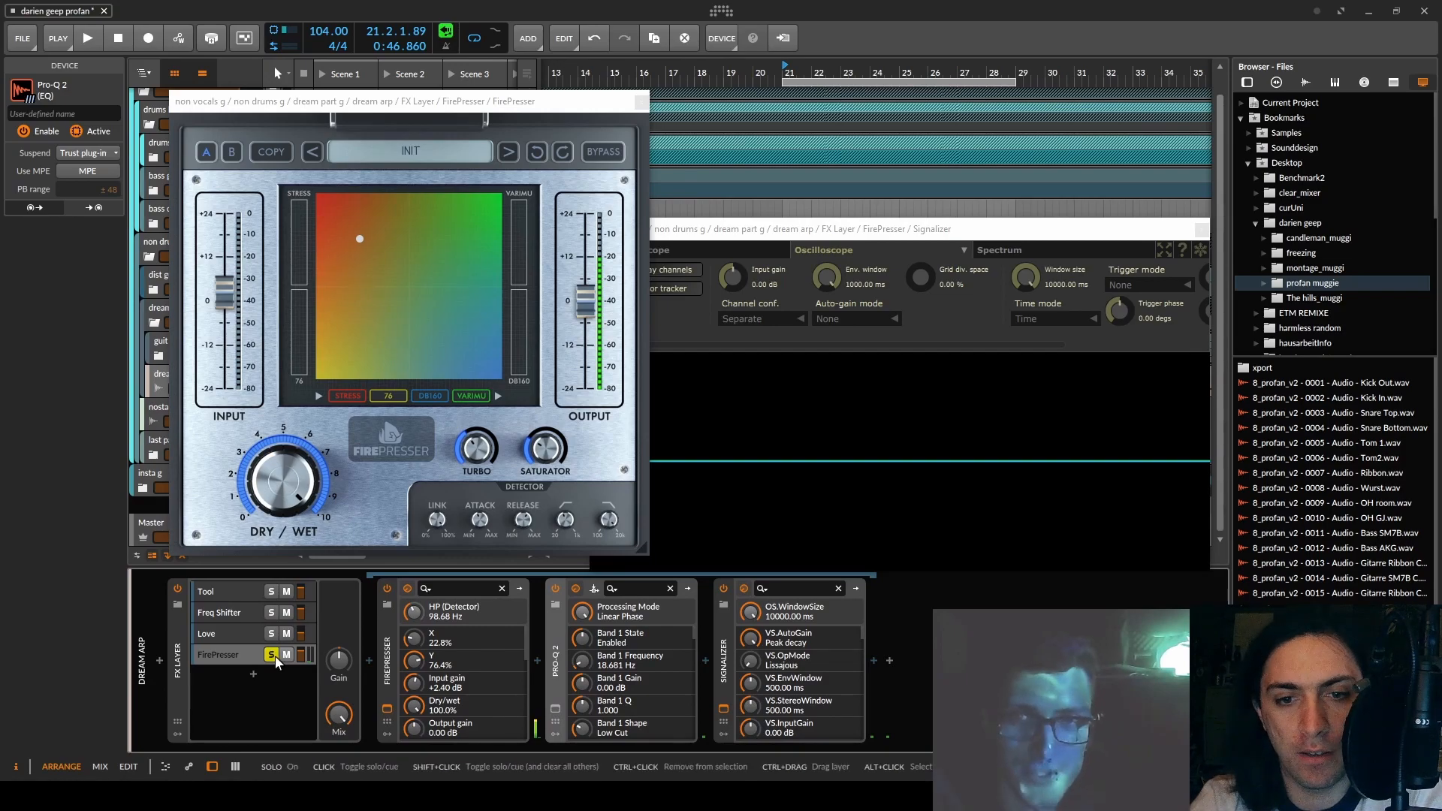
- Take the FirePresser layer out of solo, play the loop and blend the layer in, toggling its mute to compare
double_click(387, 680)
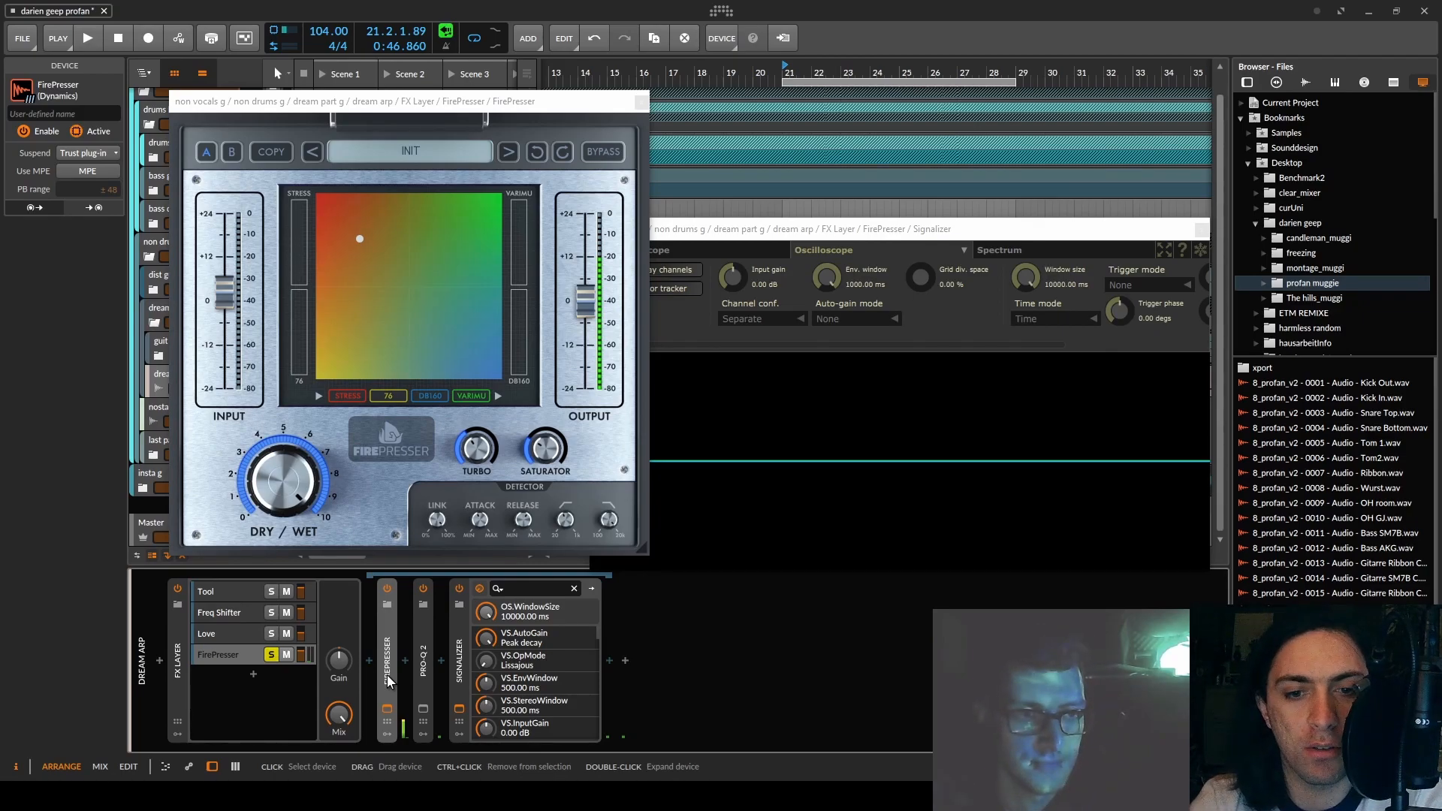
left_click(242, 655)
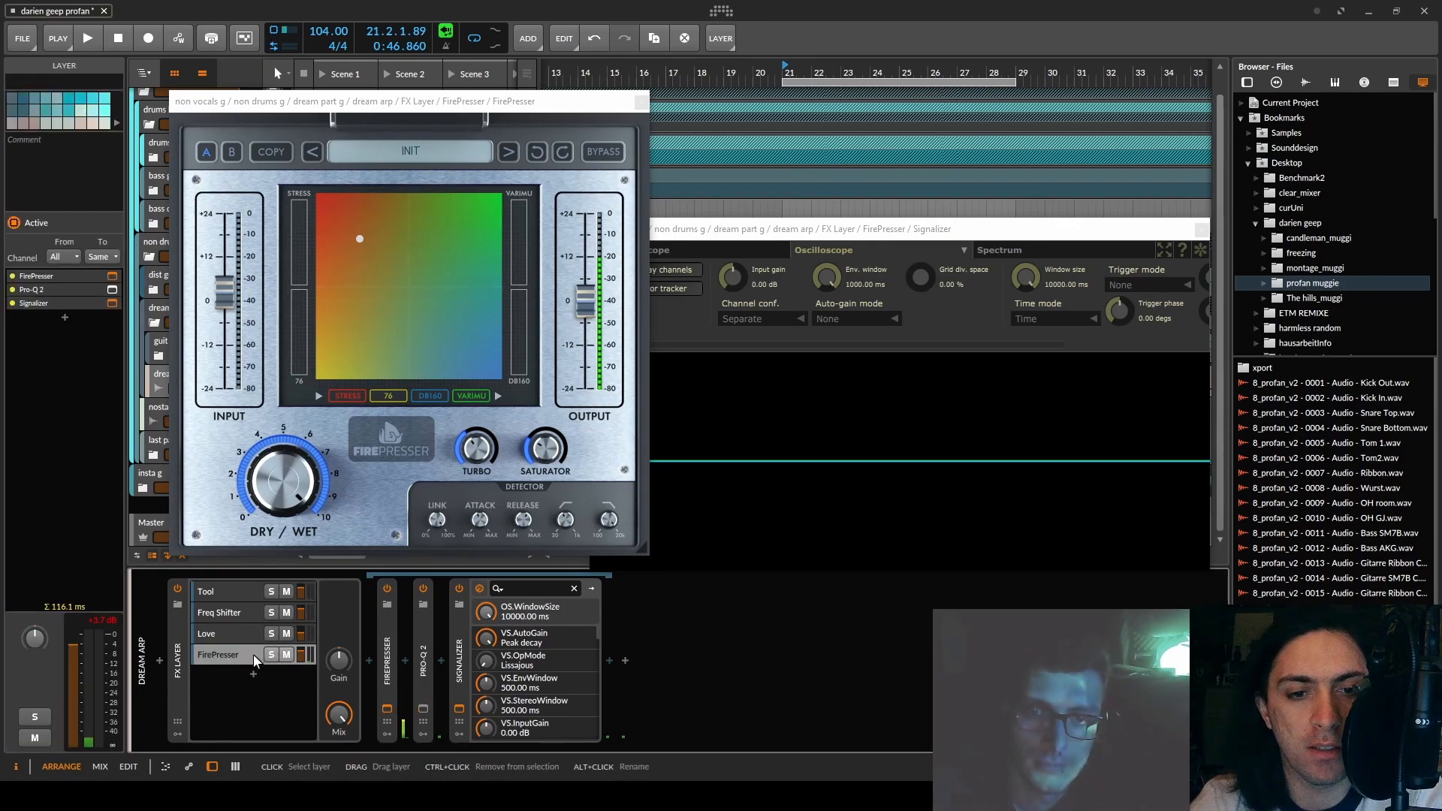
mouse_move(301, 654)
left_mouse_down()
mouse_move(301, 684)
mouse_move(303, 653)
left_mouse_up()
key("space")
left_click(283, 481)
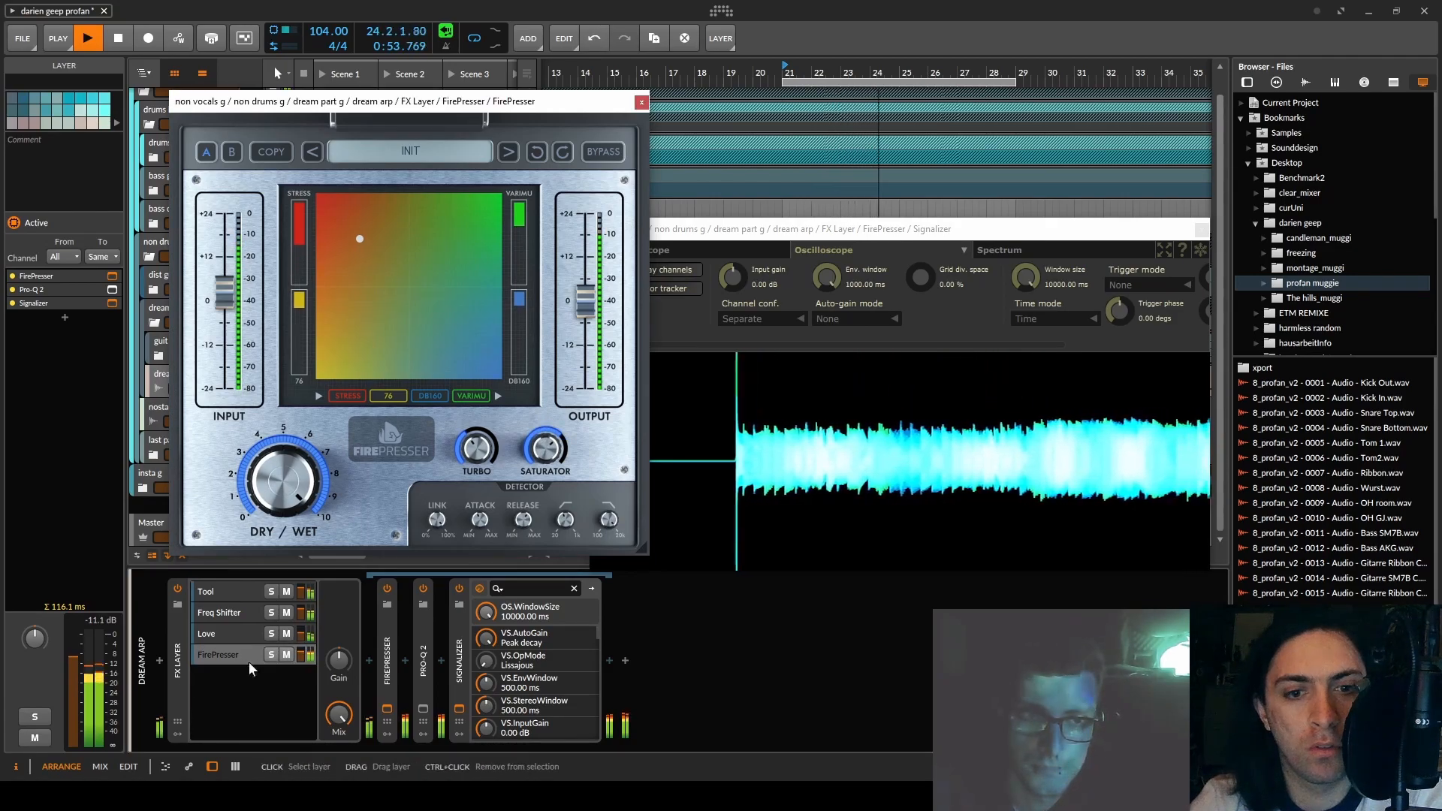
left_click_drag(303, 653, 304, 654)
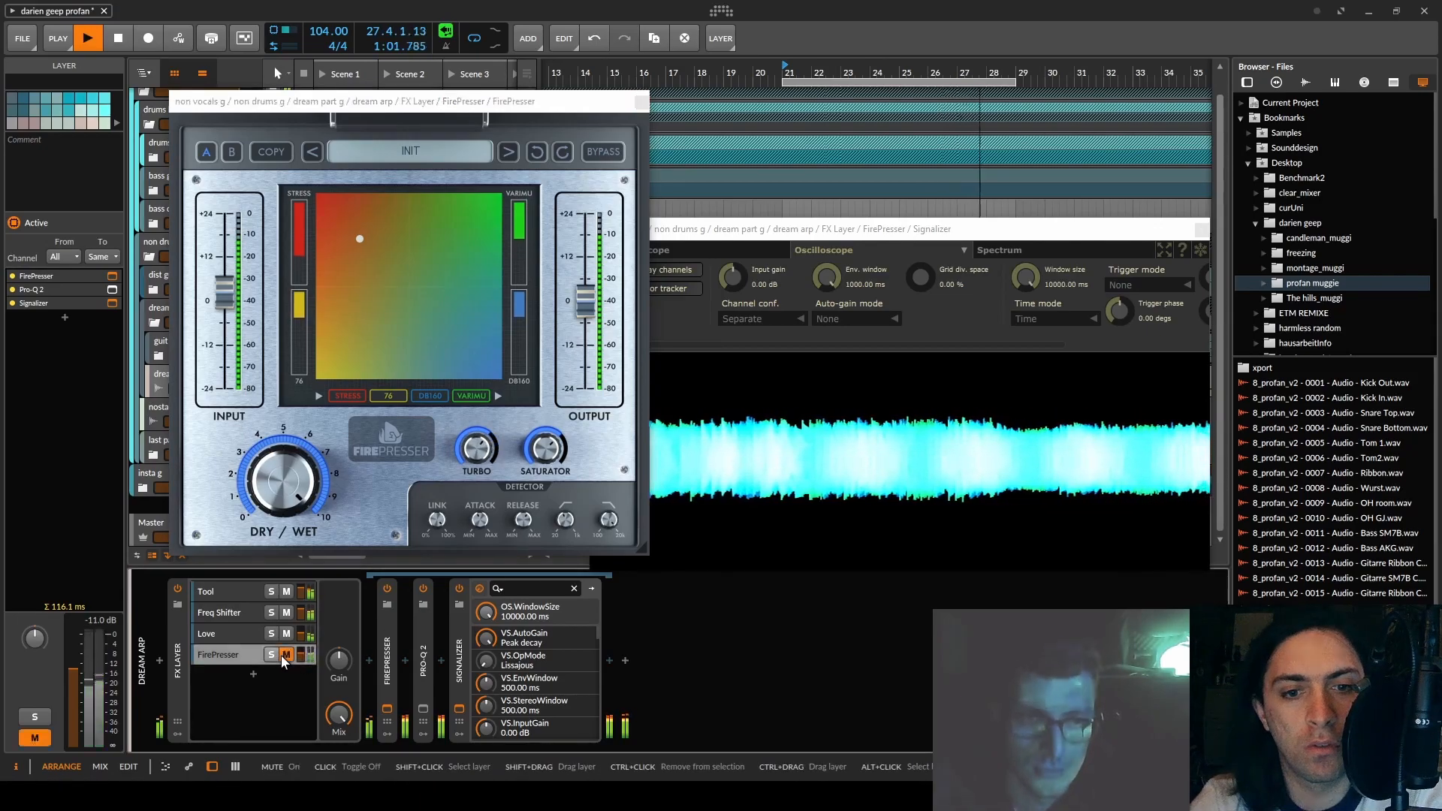
left_click_drag(310, 658, 310, 682)
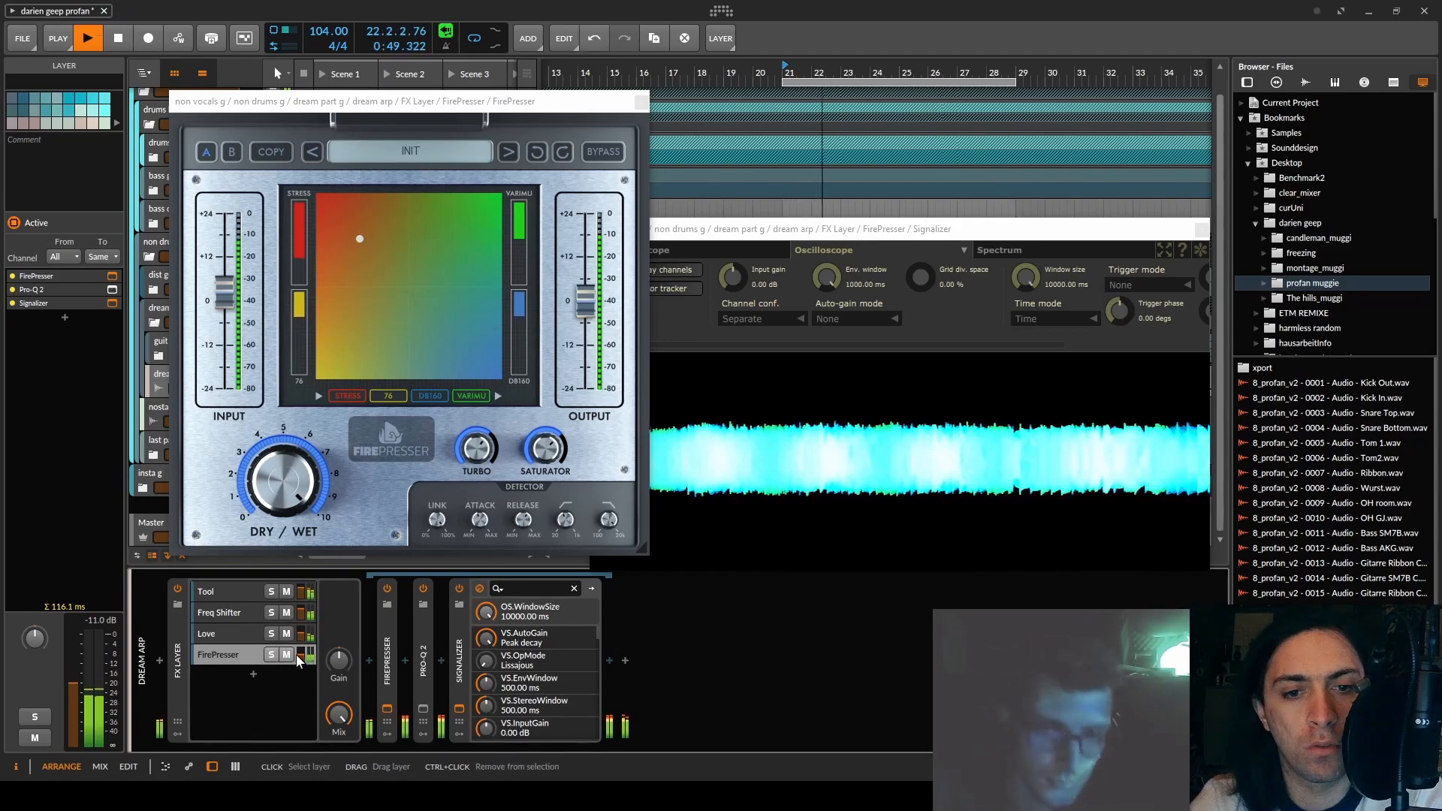
key("space")
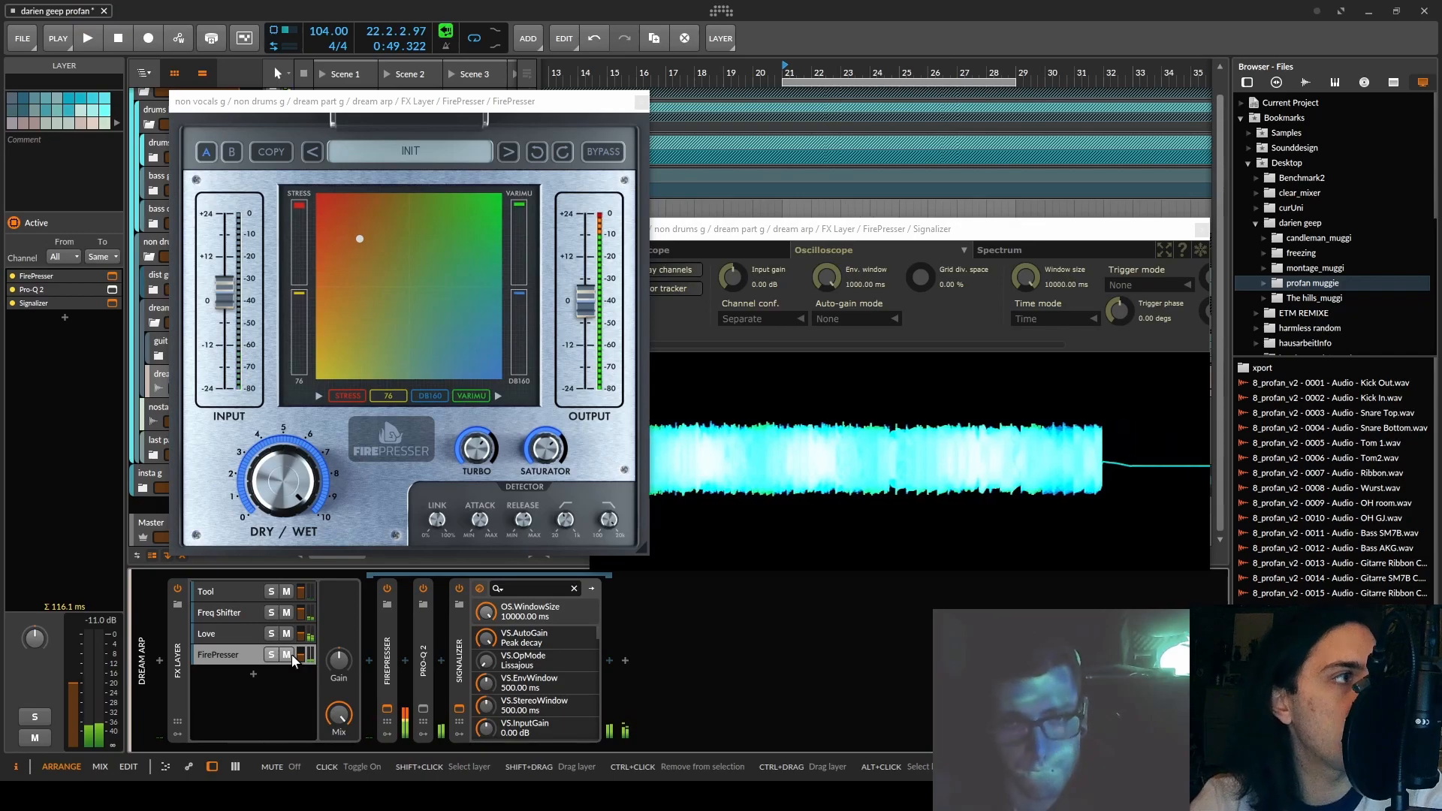
- Remove Signalizer from the FirePresser layer
left_click(446, 660)
key("Delete")
left_click(643, 103)
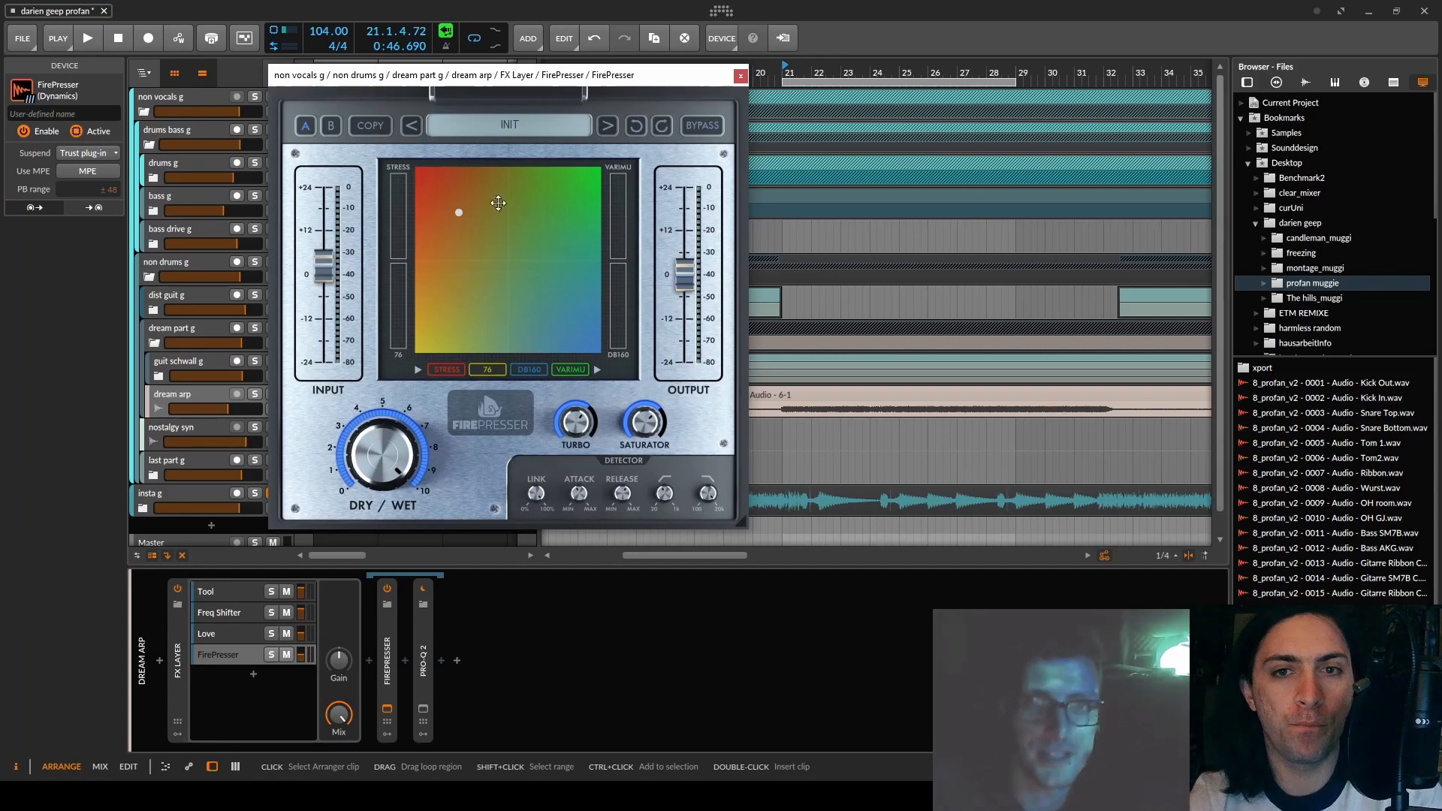
- Expand FirePresser in the device chain, set its X parameter to 21.8% and close the plug-in window
left_click(215, 657)
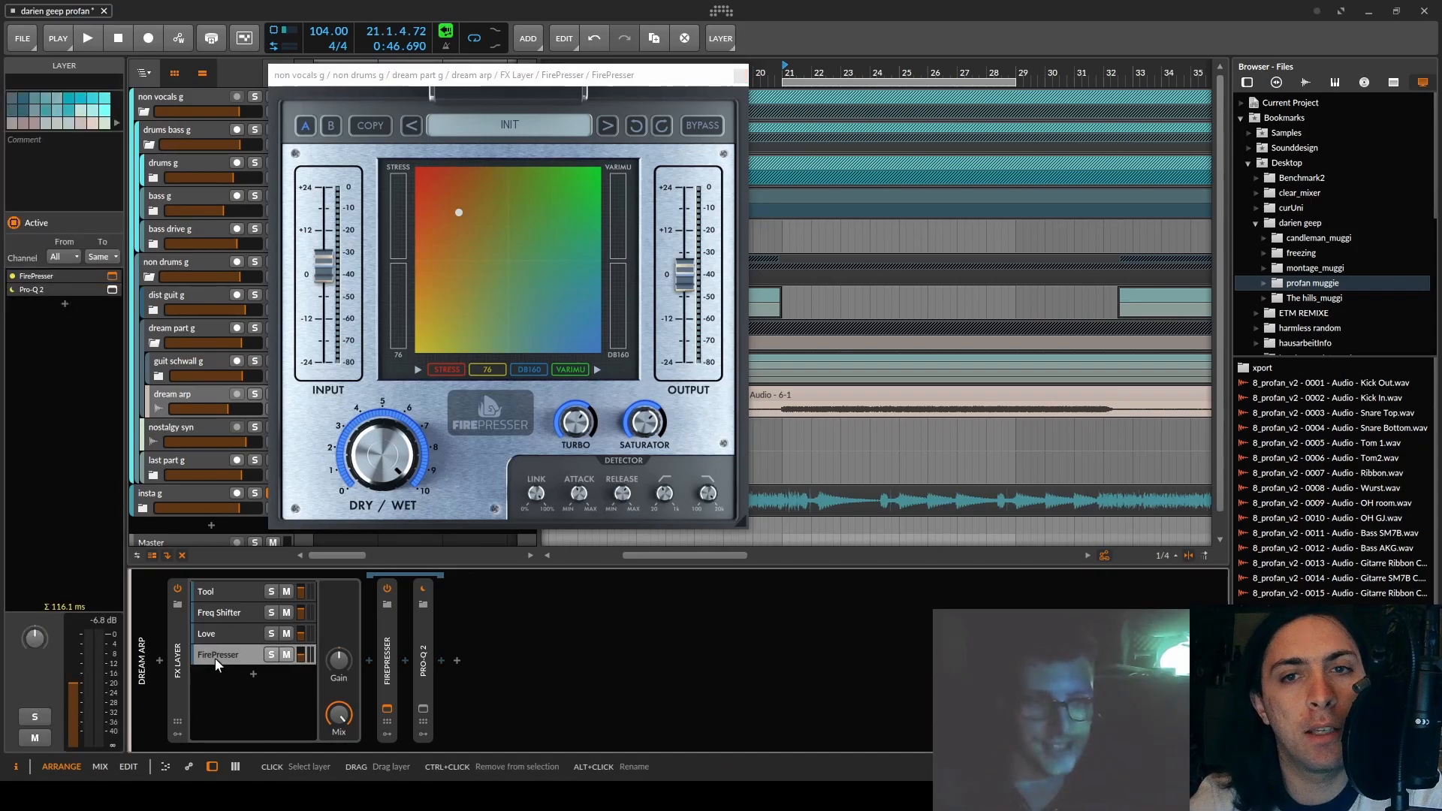
double_click(390, 671)
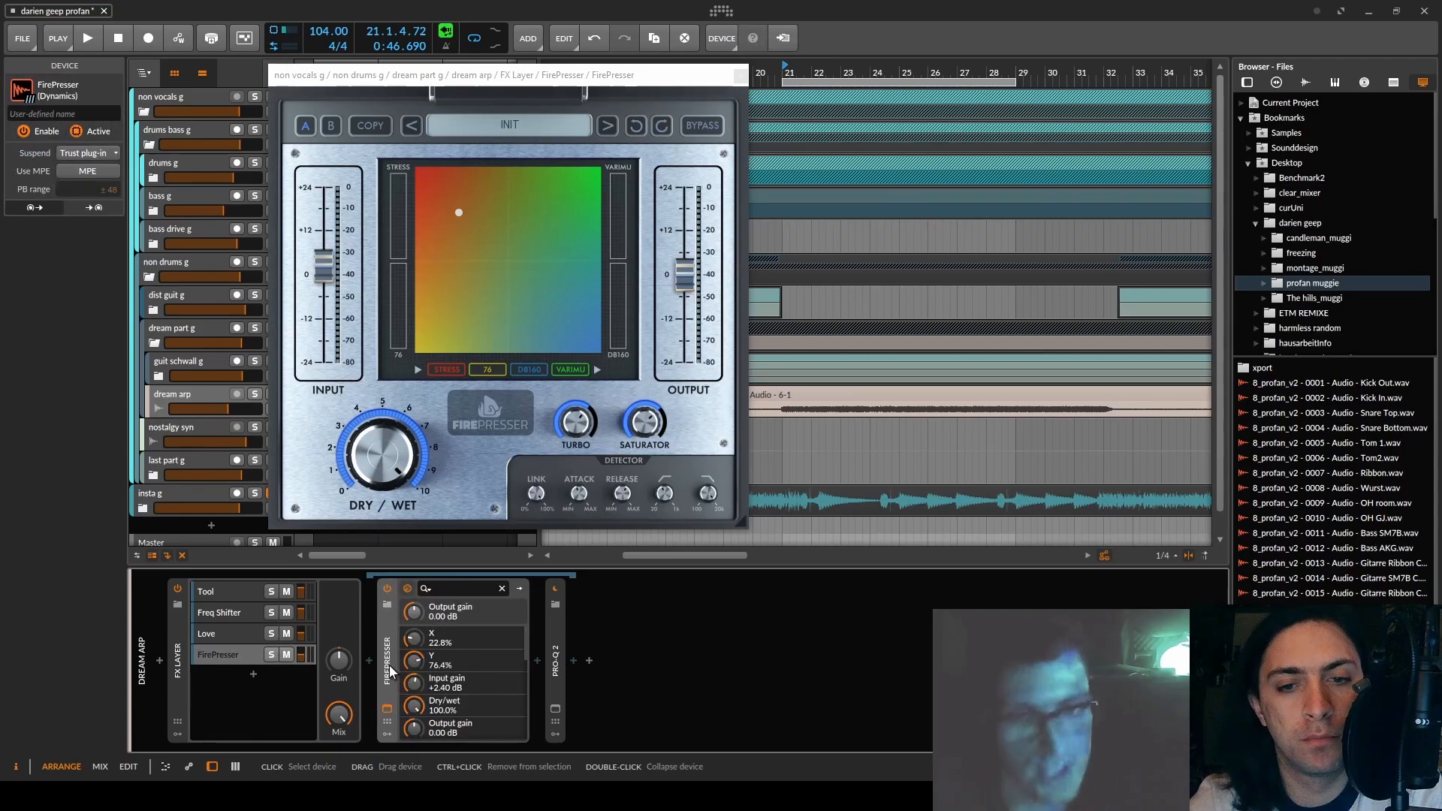
mouse_move(413, 638)
left_mouse_down()
mouse_move(414, 661)
mouse_move(414, 645)
left_mouse_up()
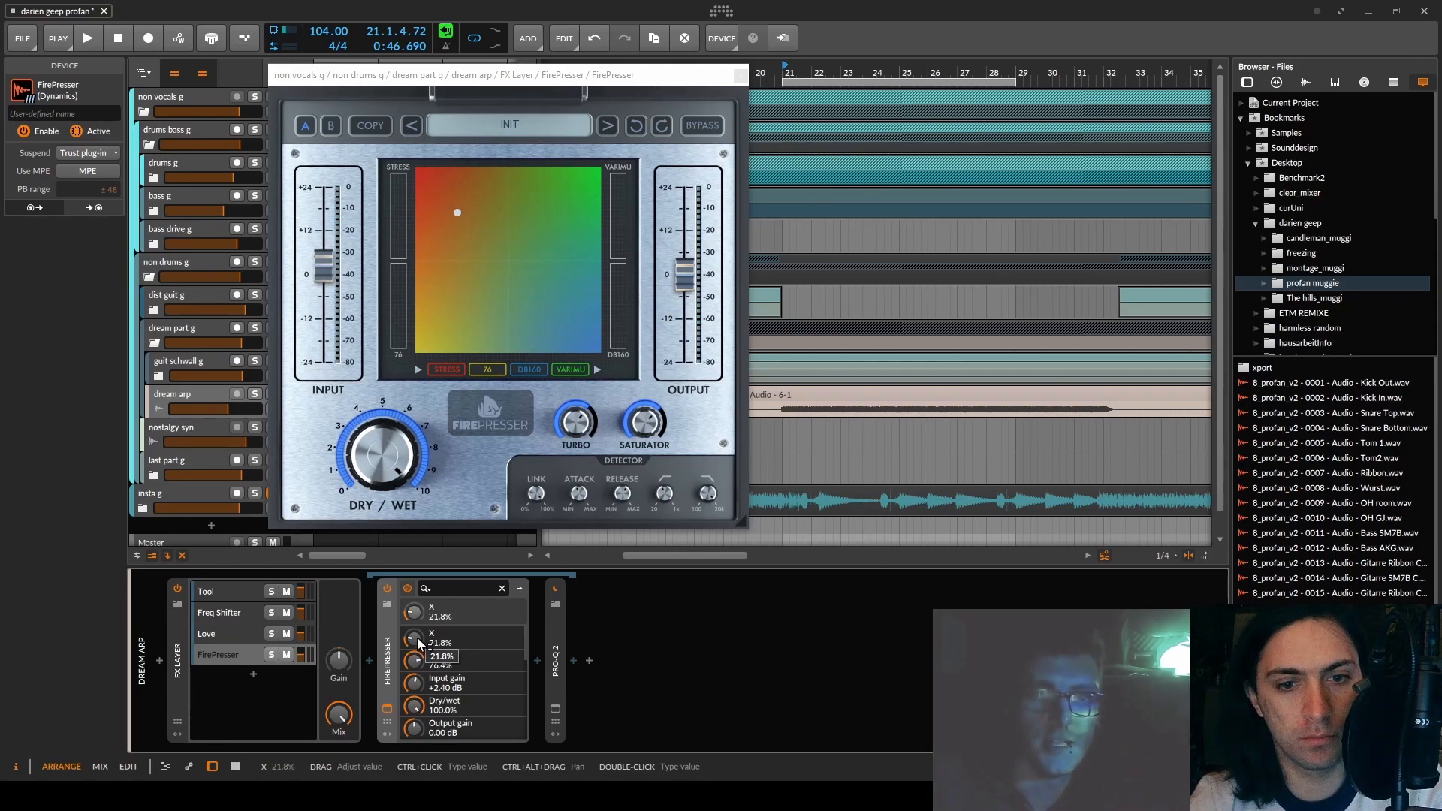
left_click(740, 75)
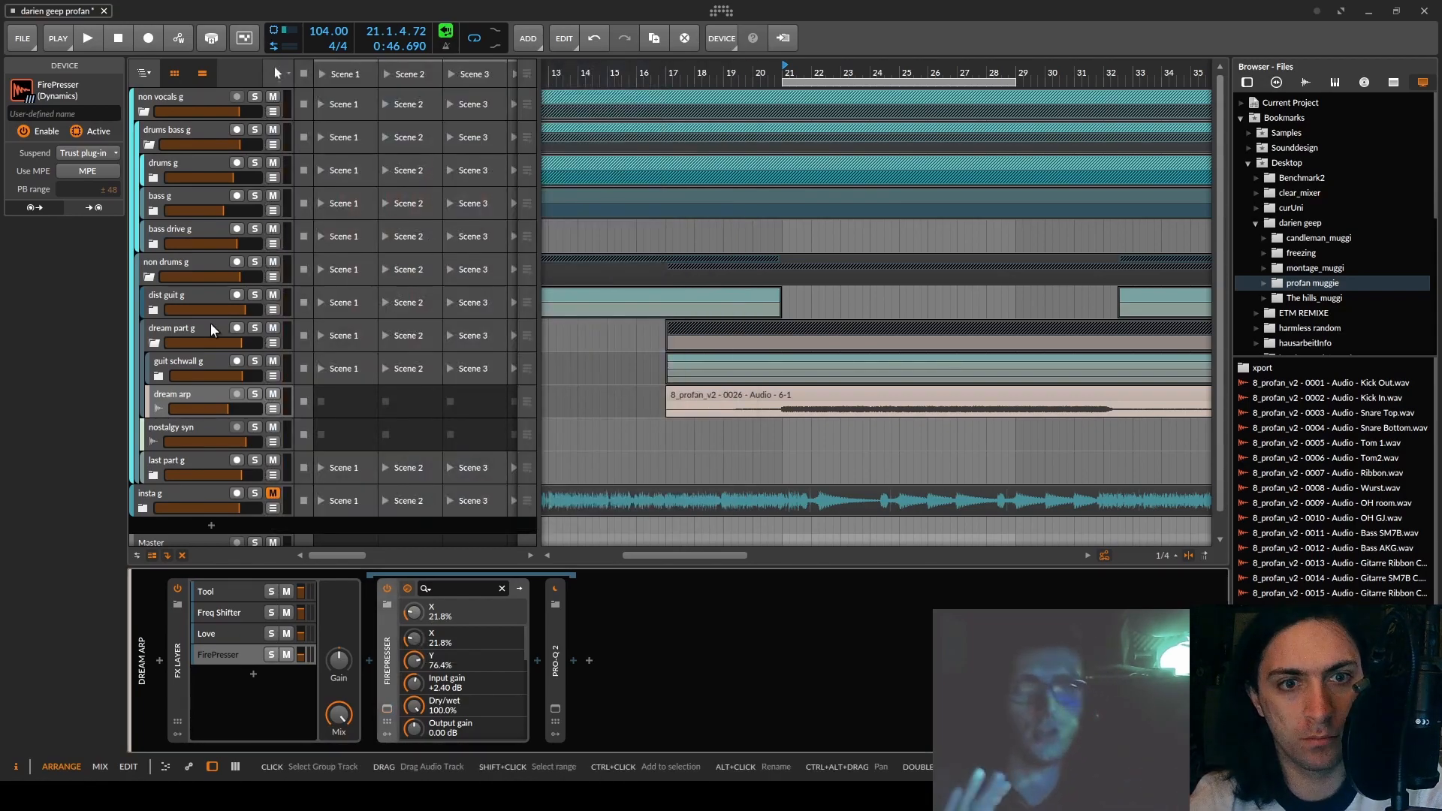
- Zoom out to the whole arrangement and unfold the non drums group to look over its child tracks
left_click(145, 275)
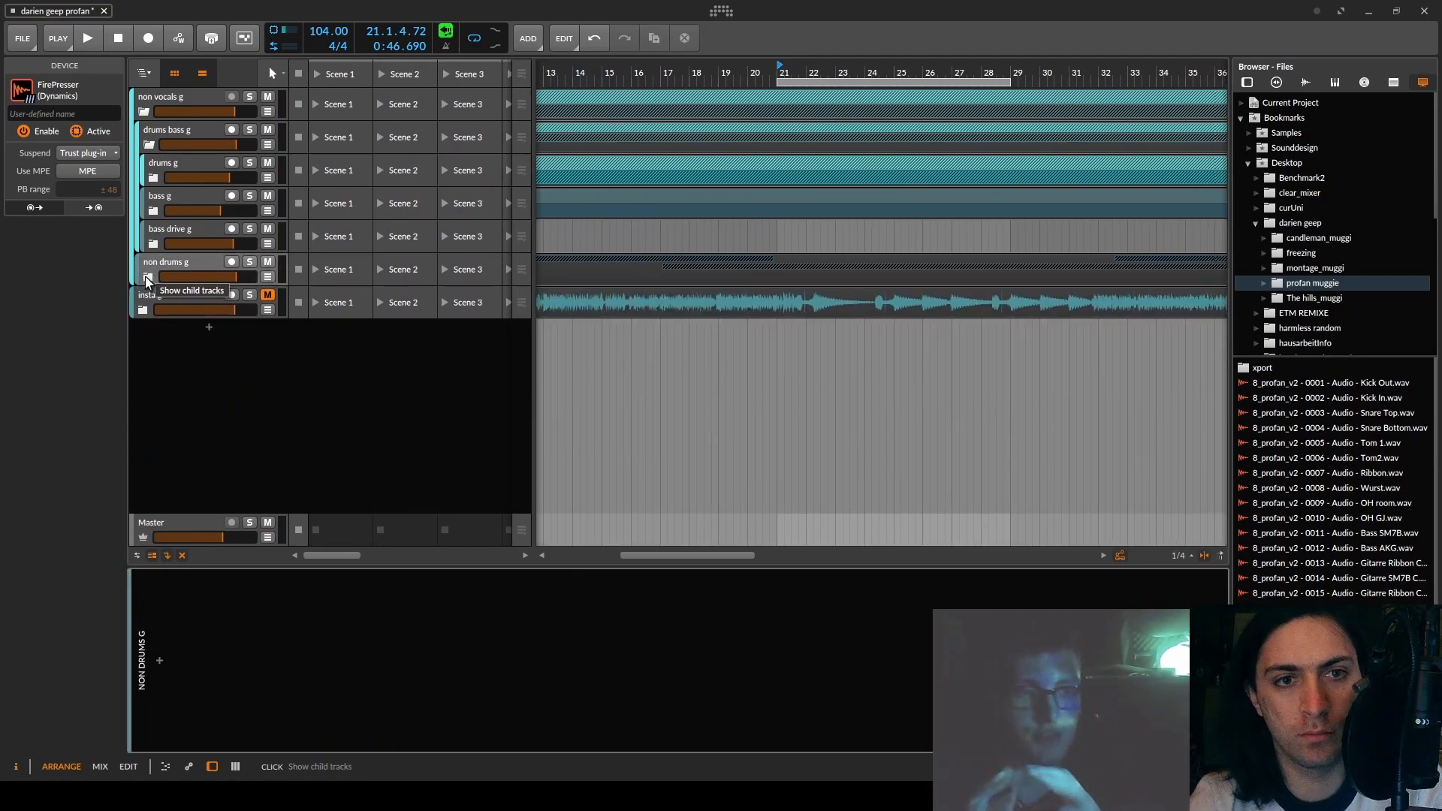
scroll(862, 281, "down", 10)
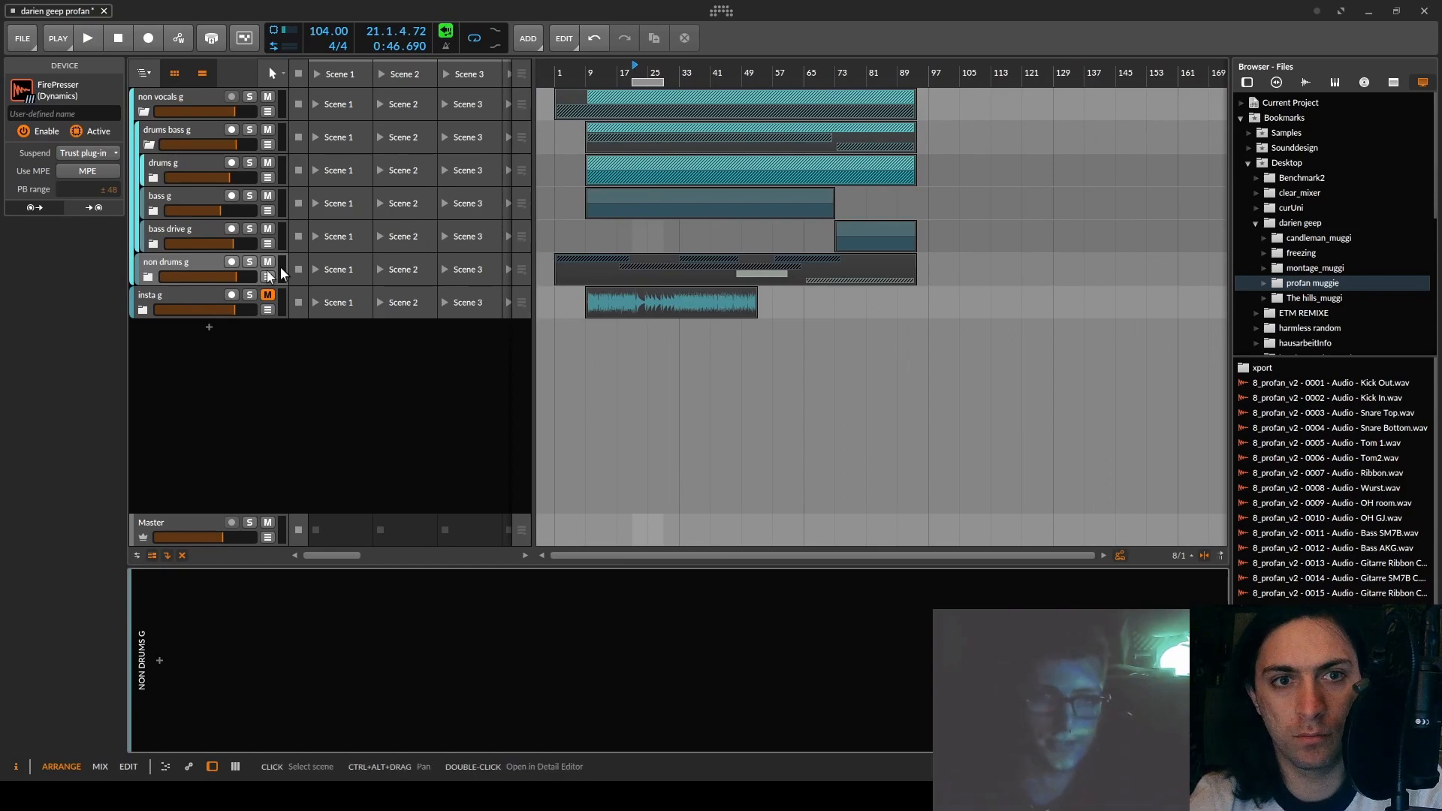
left_click(153, 273)
left_click(153, 273)
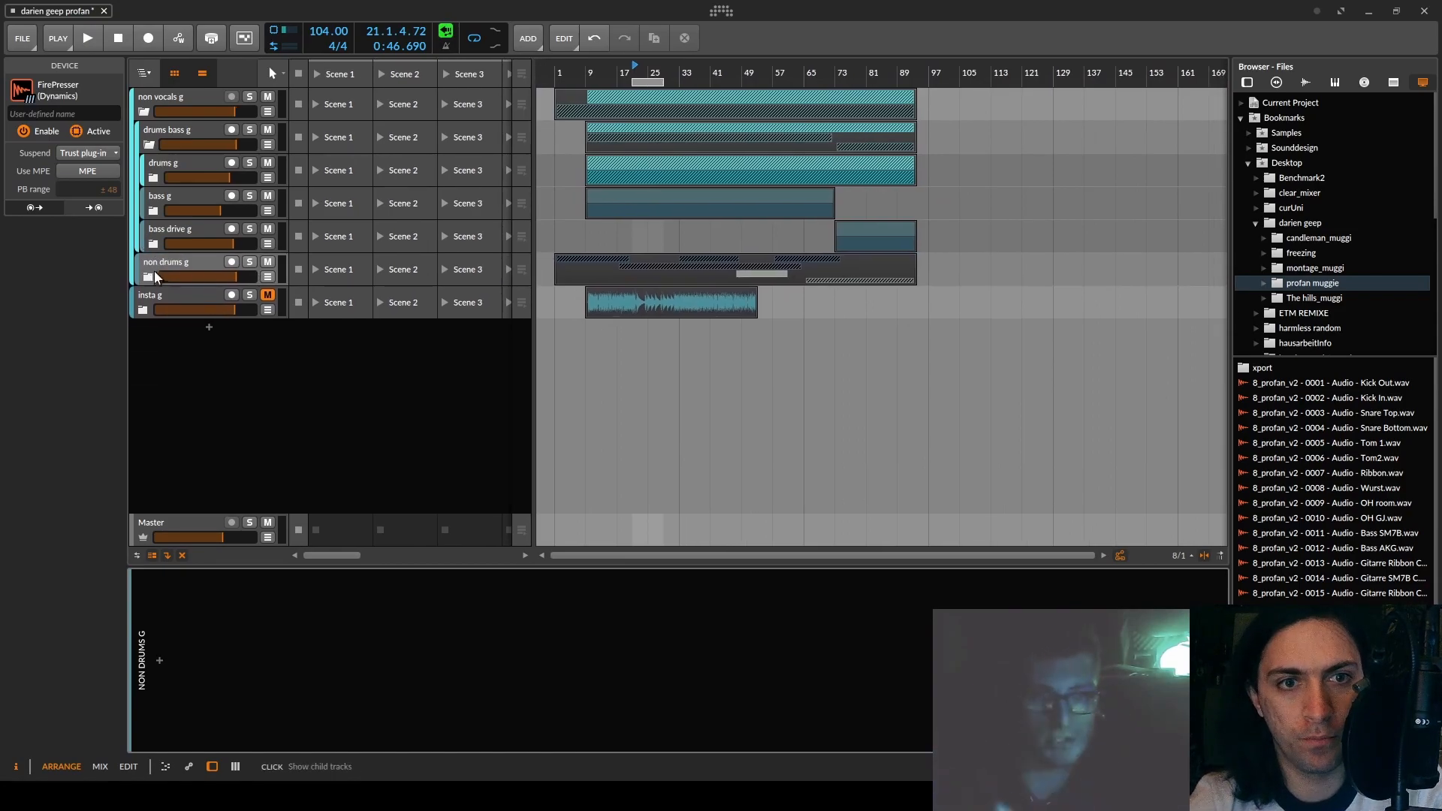
left_click(148, 275)
left_click(149, 275)
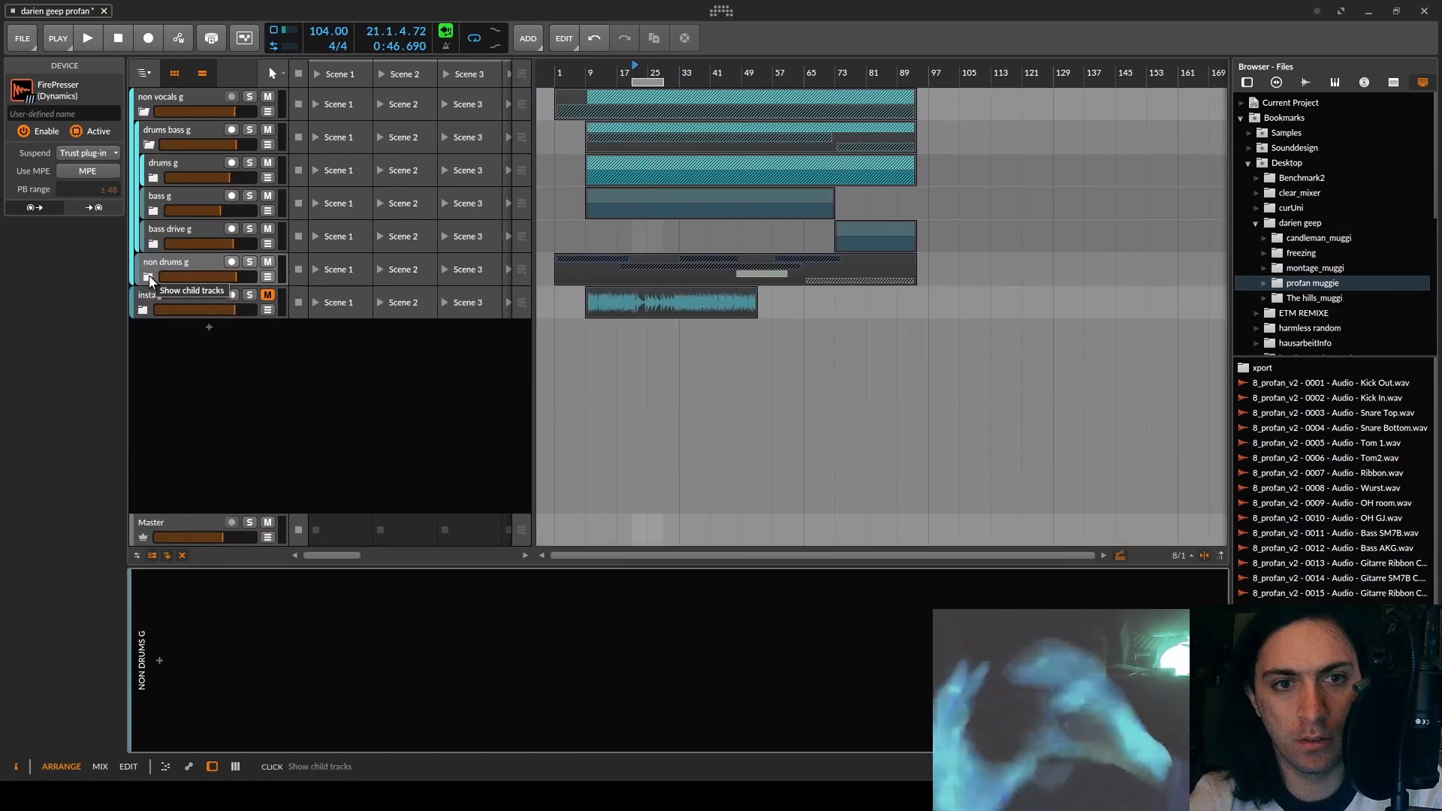
left_click(149, 277)
scroll(807, 308, "down", 5)
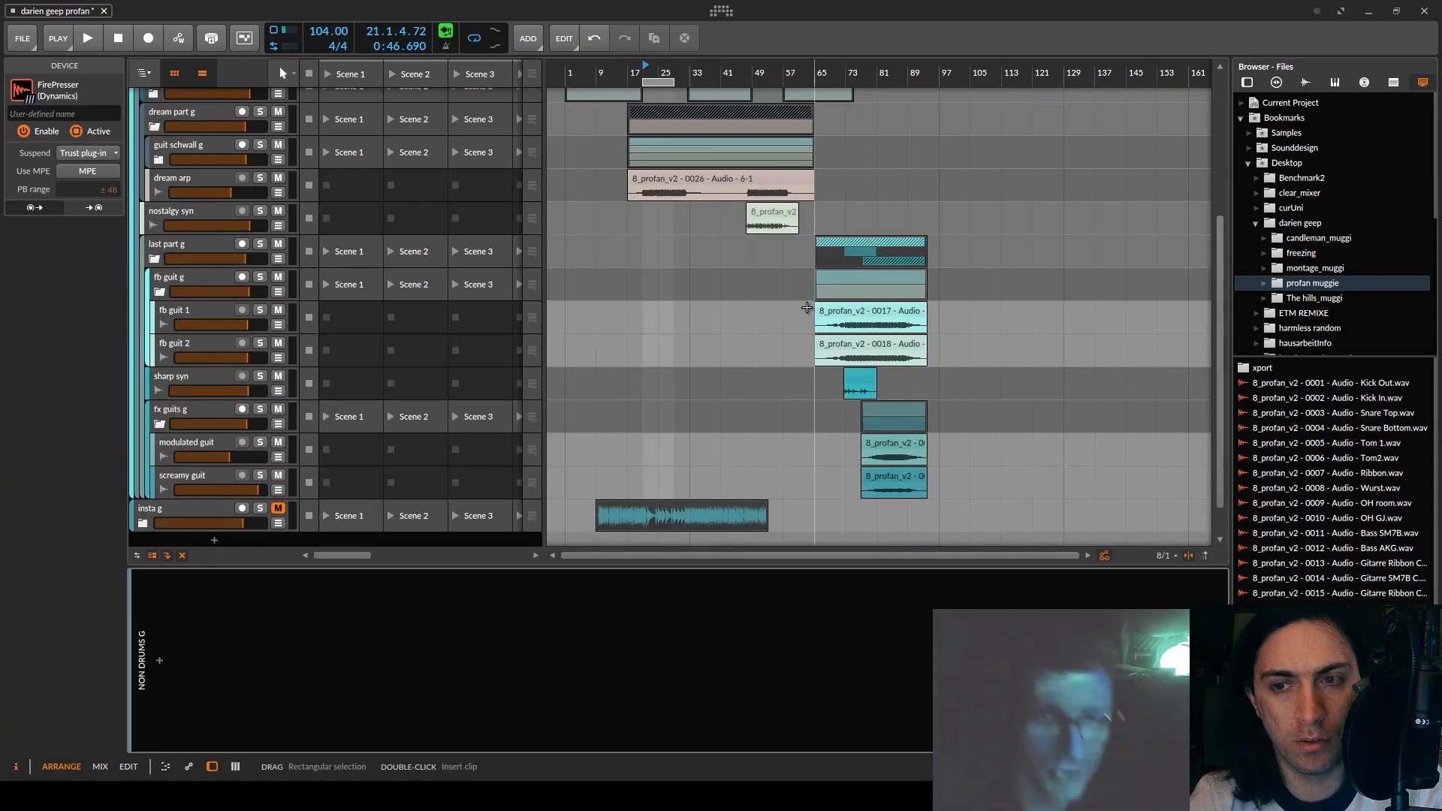
- Solo the modulated guit track, move the loop region to bar 81 and play the track from there
left_click(261, 441)
left_click_drag(659, 81, 888, 133)
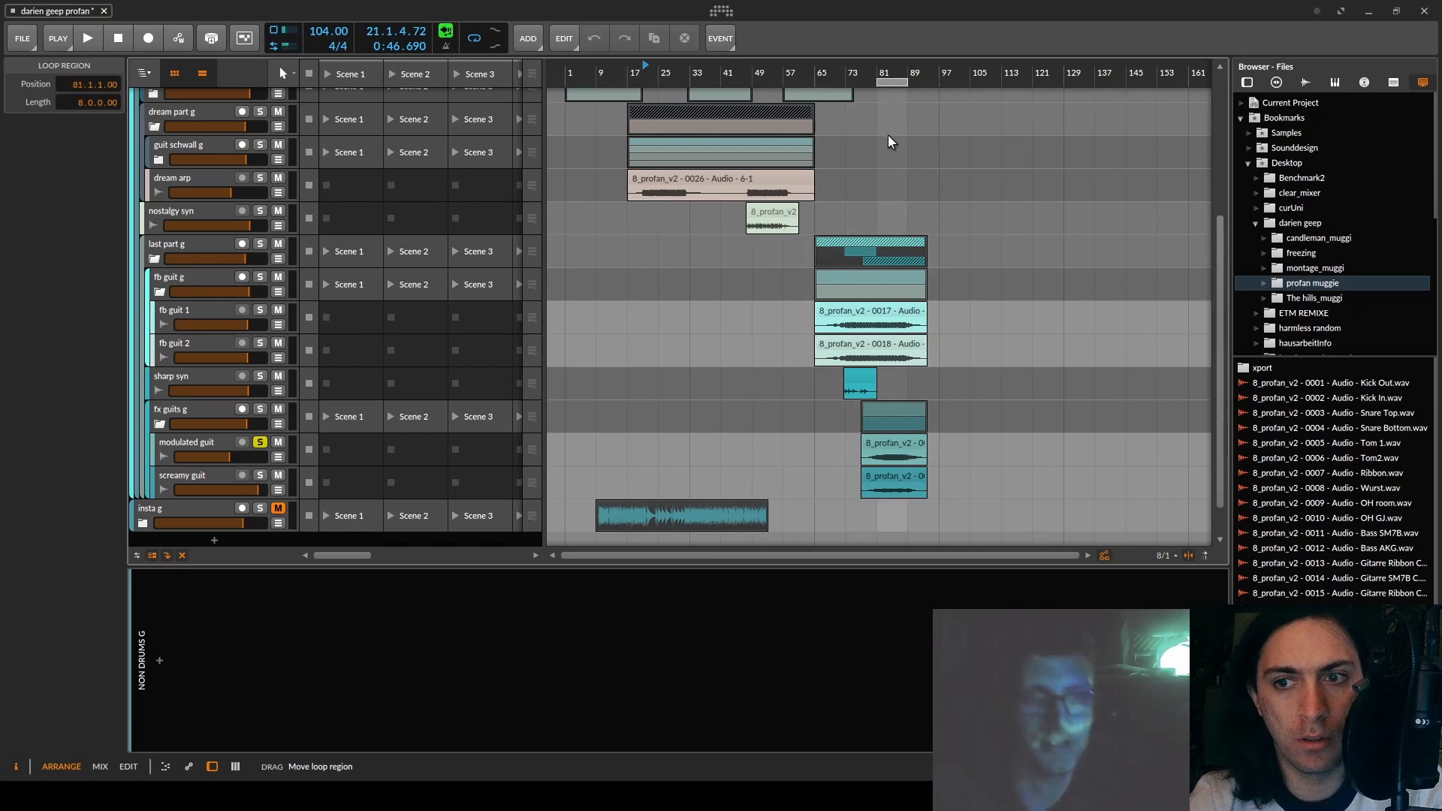
scroll(880, 97, "up", 7)
left_click(849, 69)
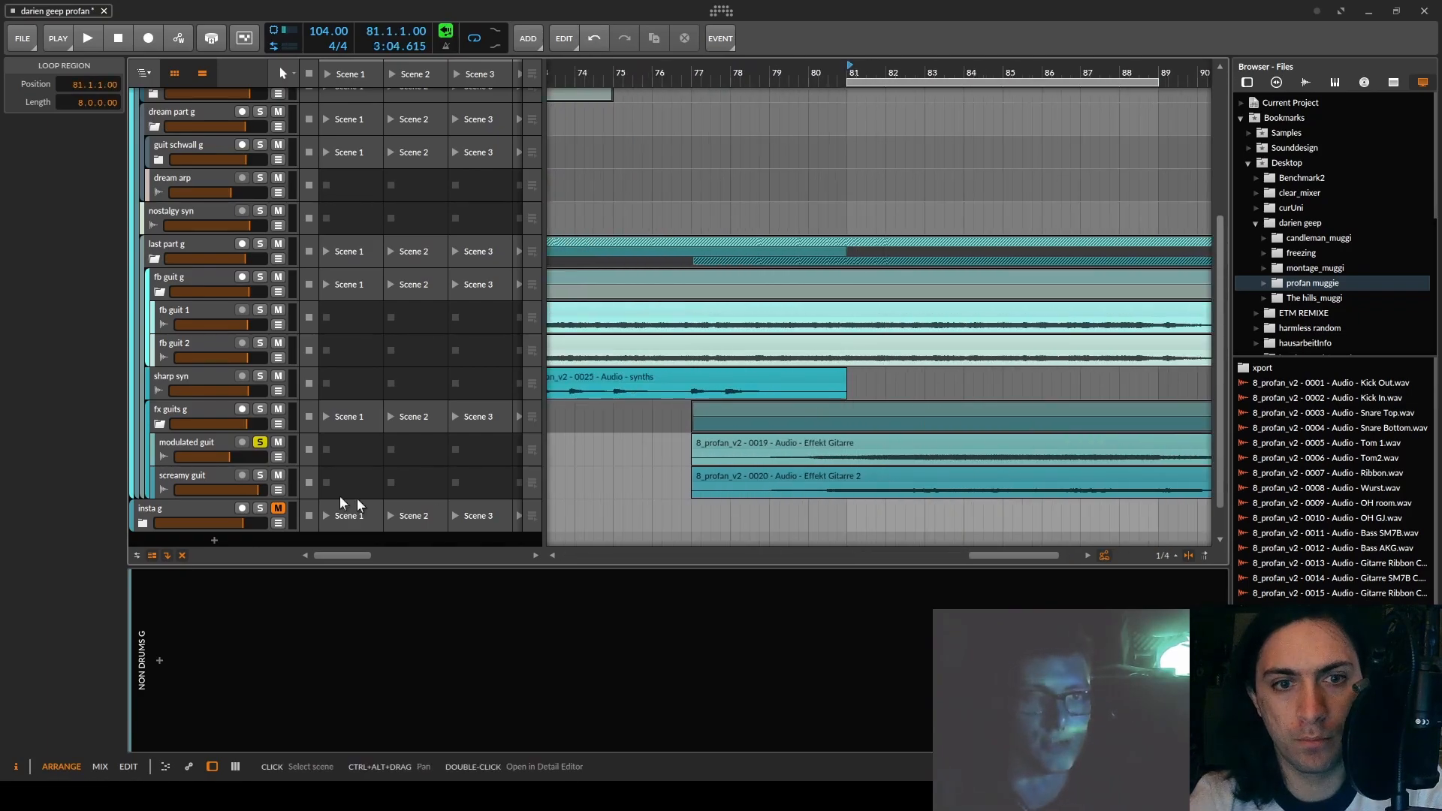
left_click(229, 451)
key("space")
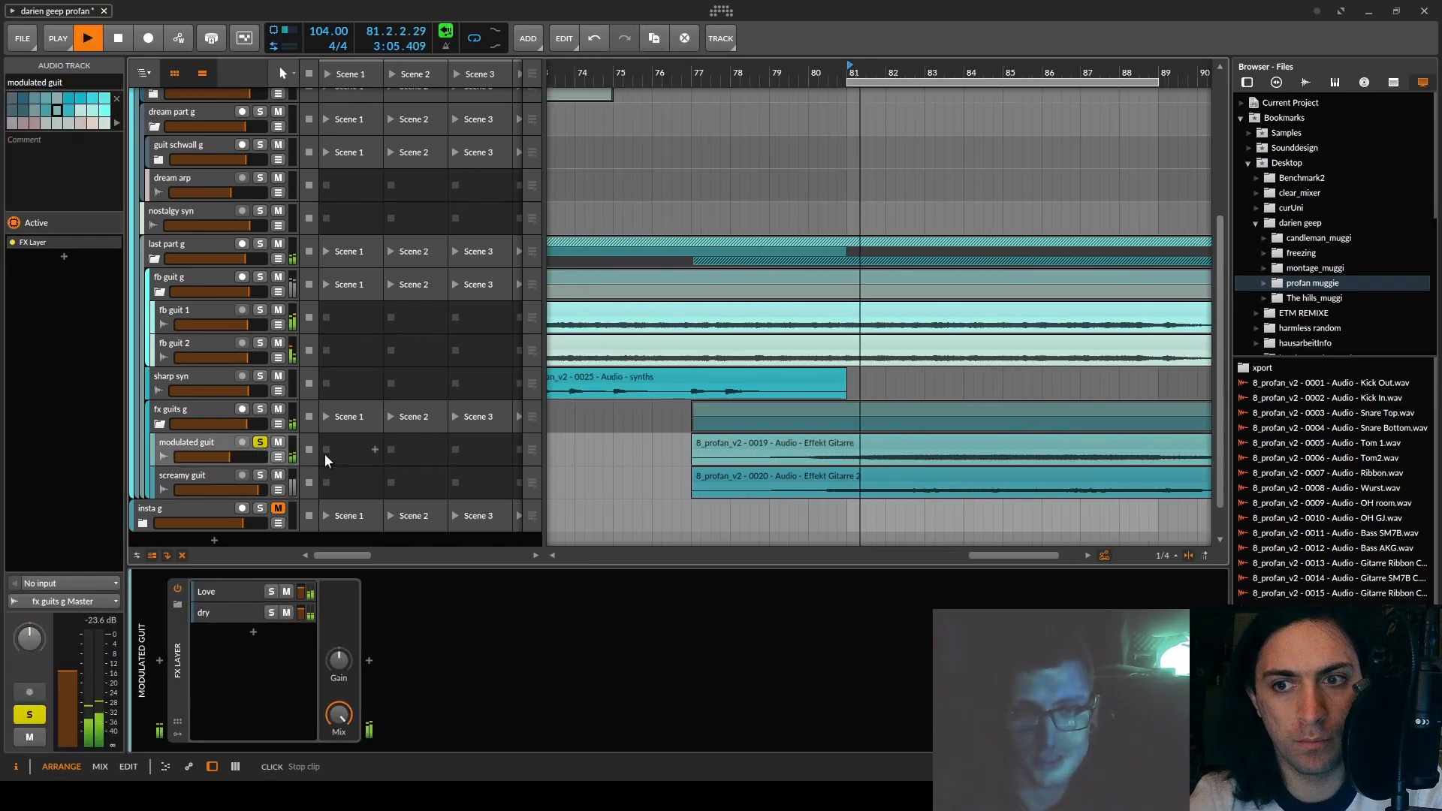
key("space")
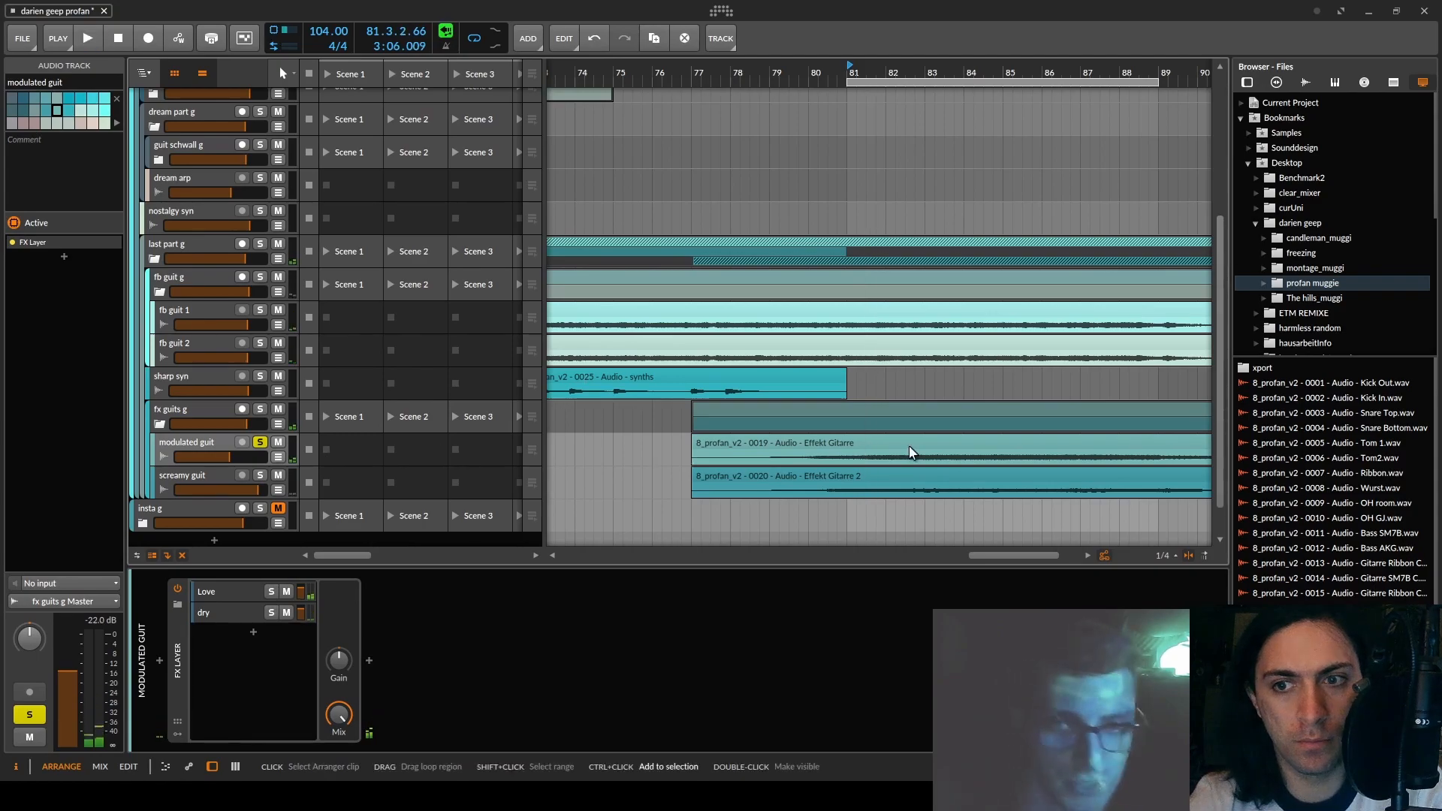
scroll(909, 447, "down", 4)
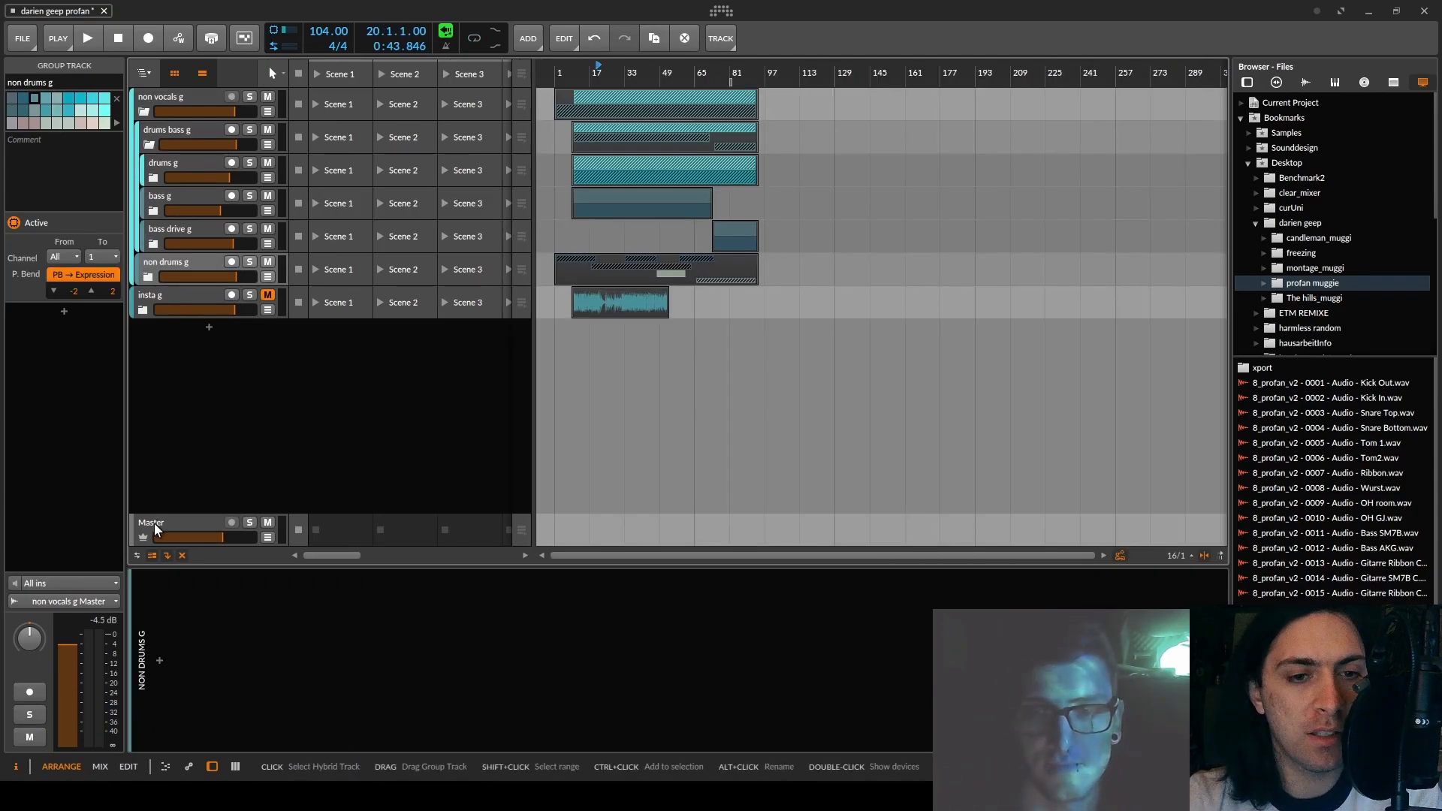
- Insert FirePresser at the start of the Master track's device chain and move its plug-in window clear of the device chain
left_click(155, 523)
left_click(159, 663)
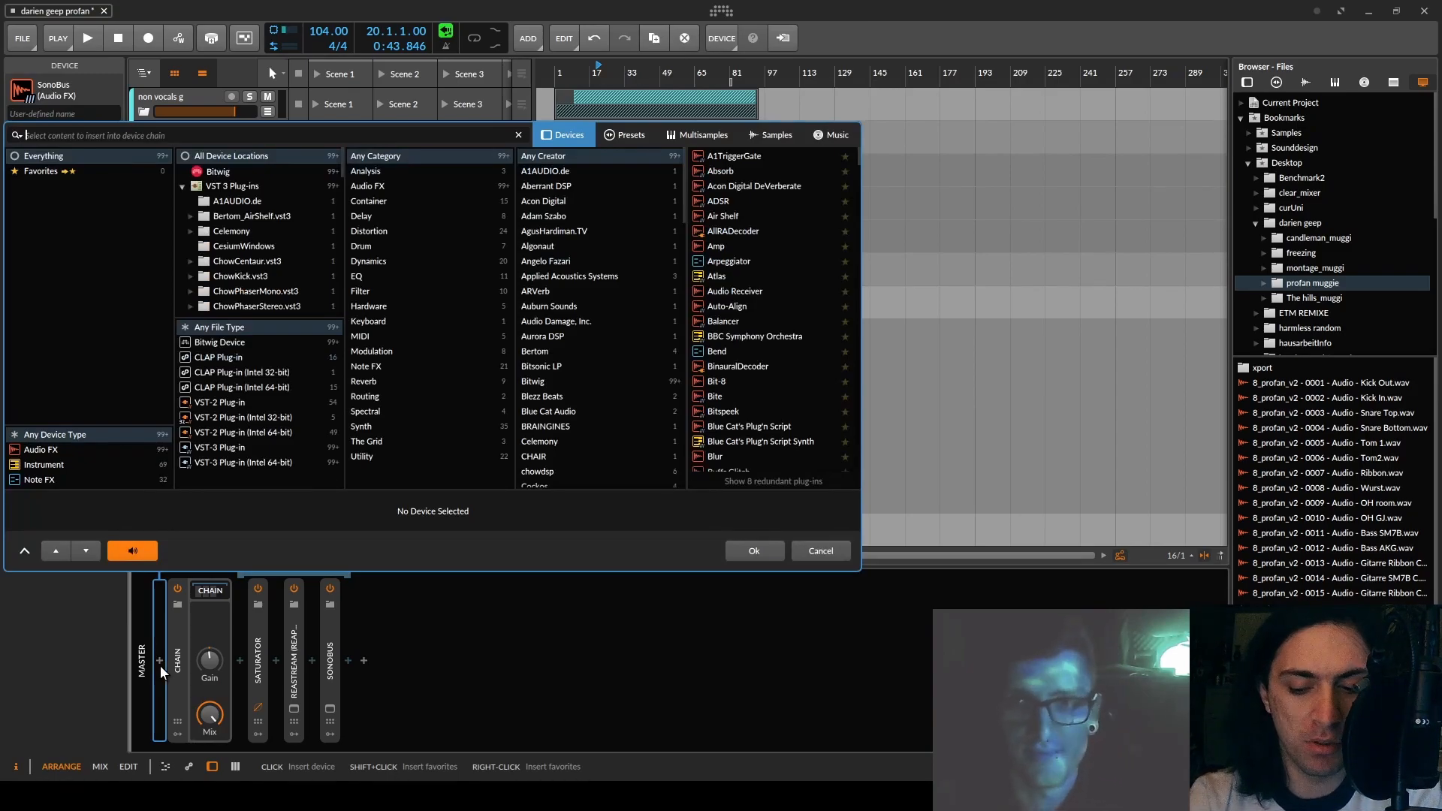
type("fire")
double_click(731, 154)
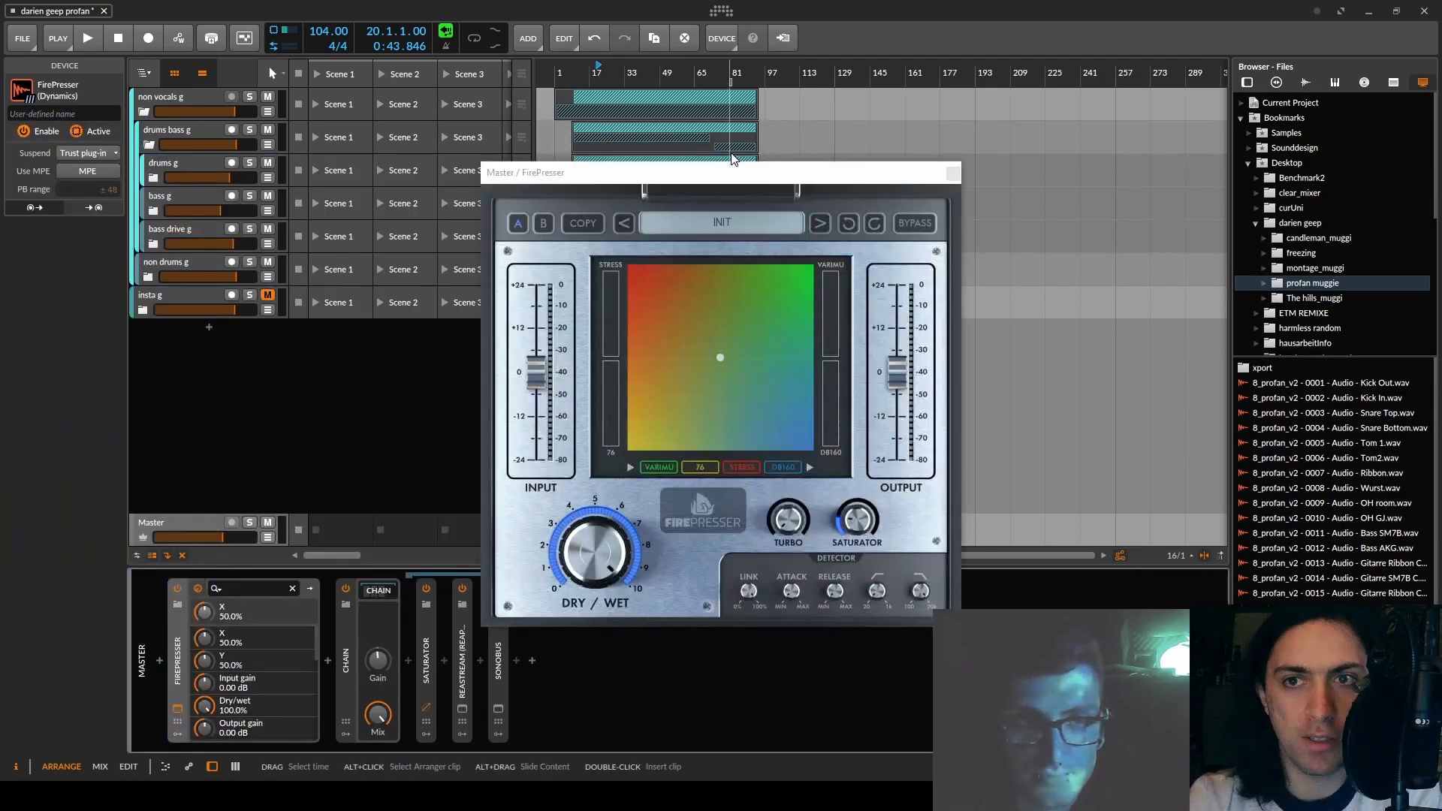
left_click_drag(729, 177, 579, 113)
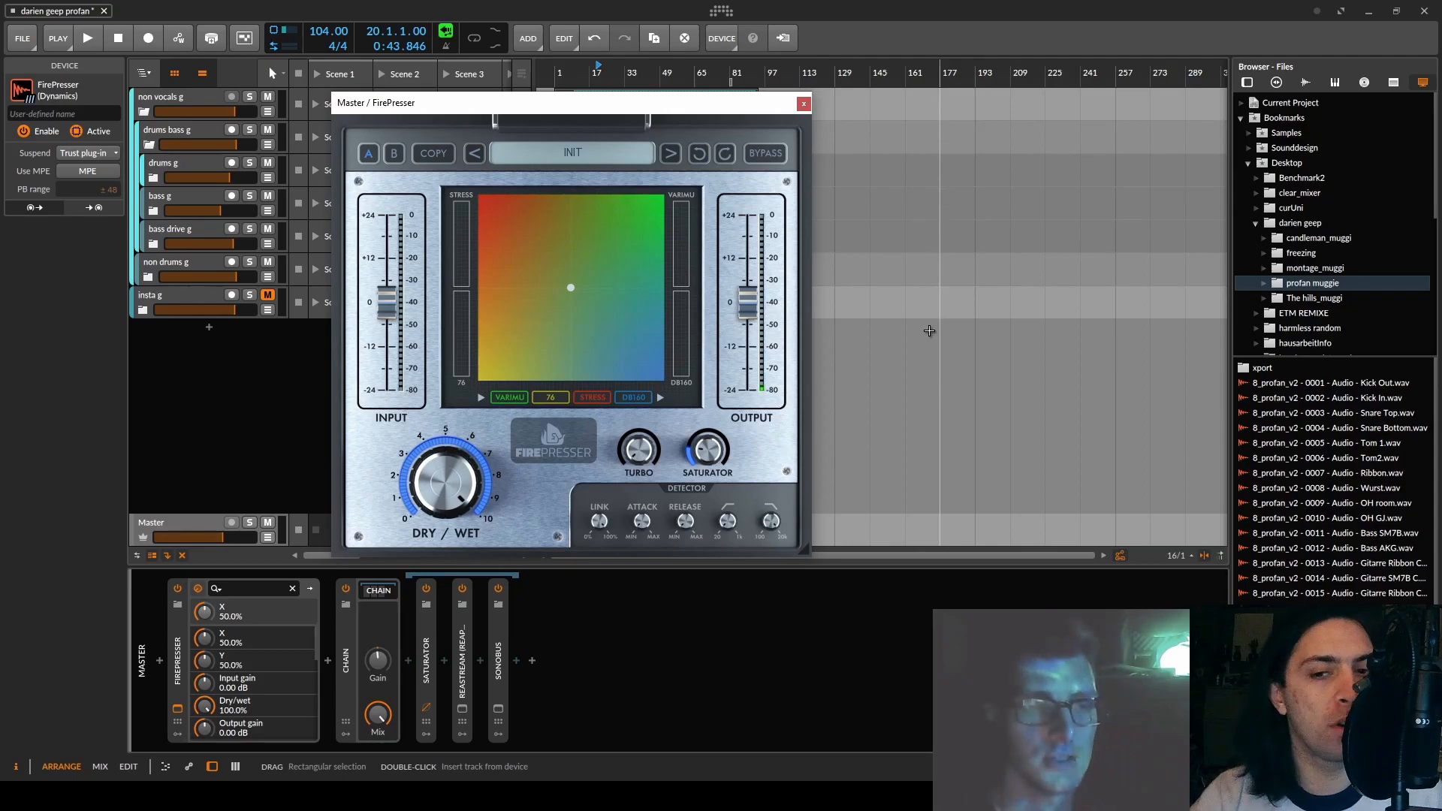
- Open SonoBus on the Master track, check its send quality options and close its window
left_click(164, 524)
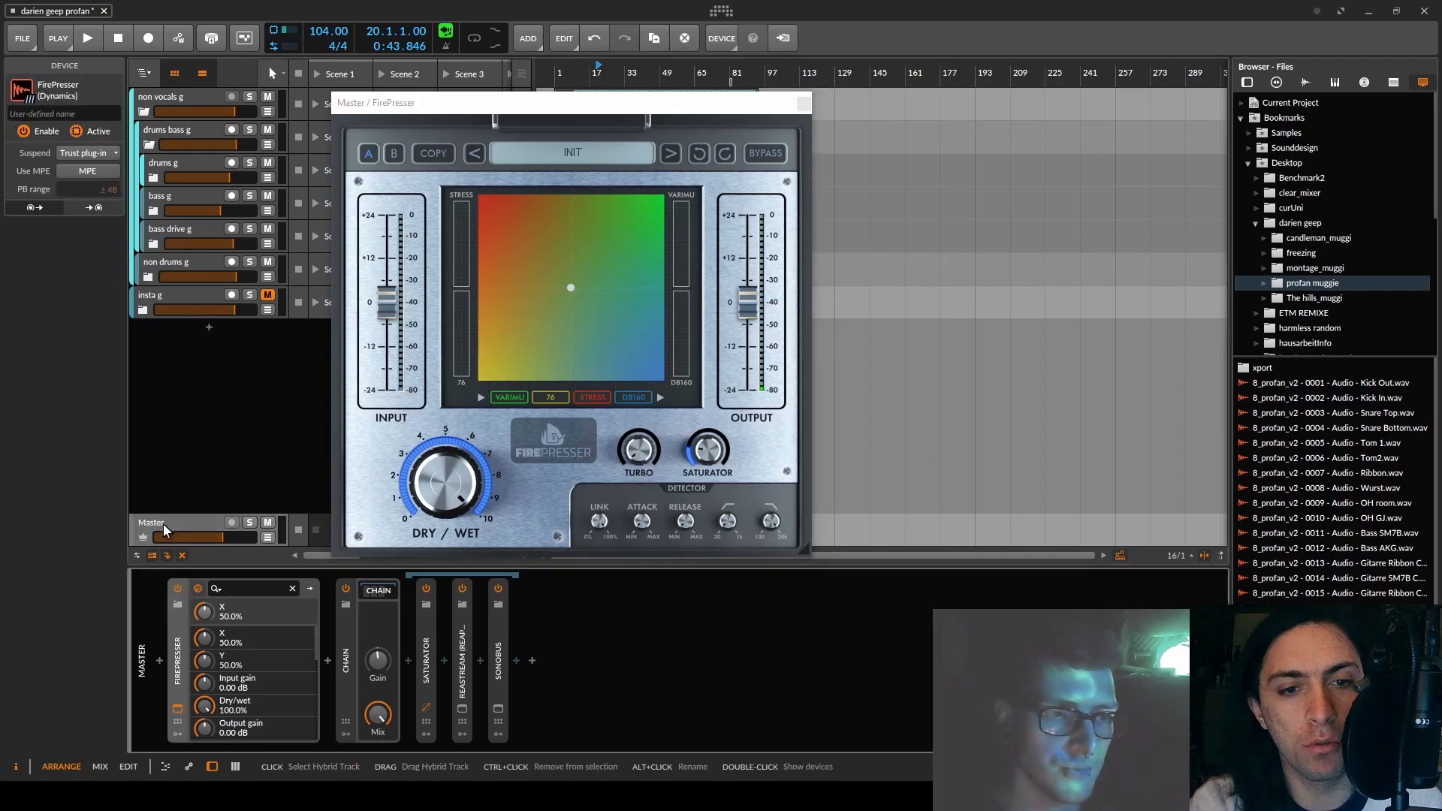
left_click(498, 707)
left_click(515, 265)
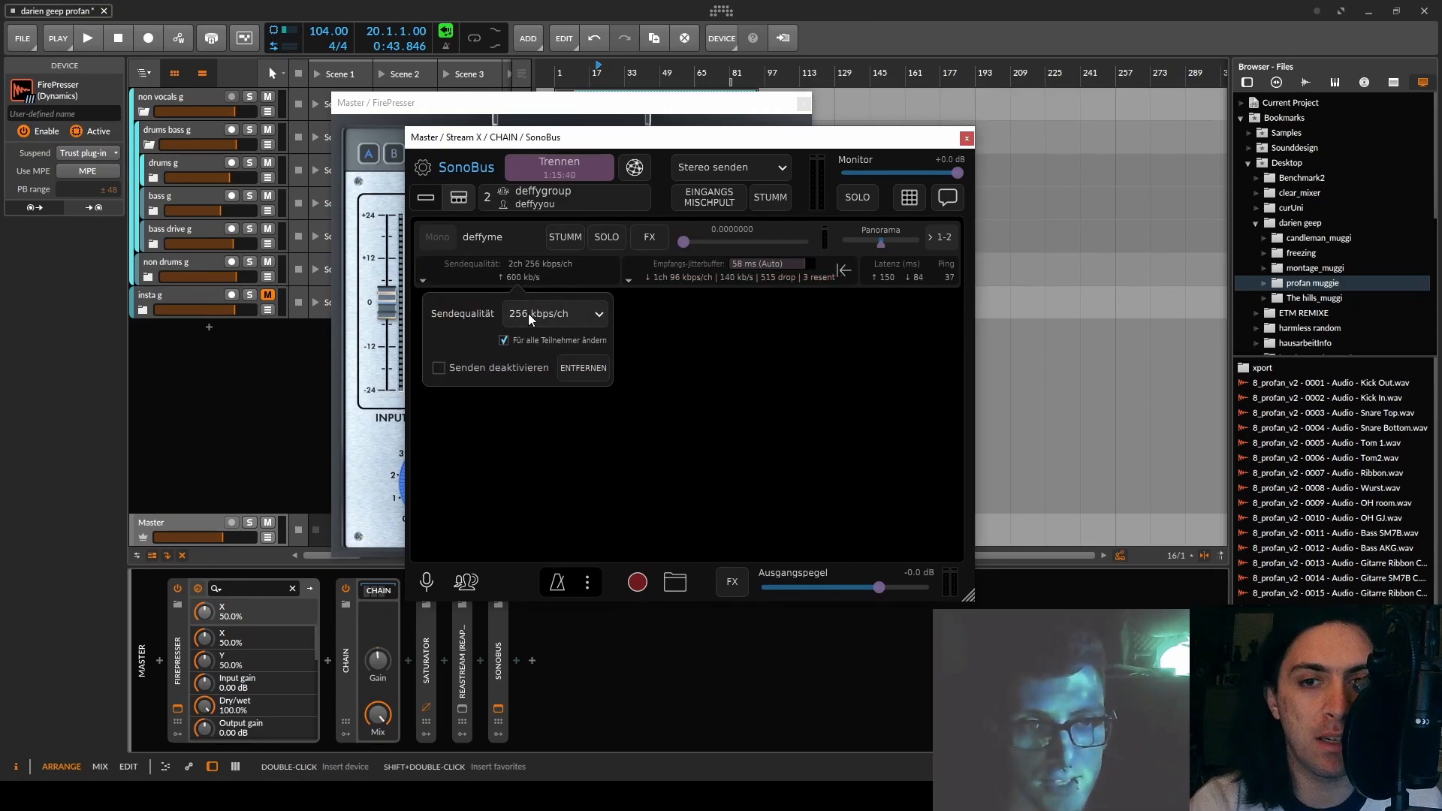
left_click(972, 139)
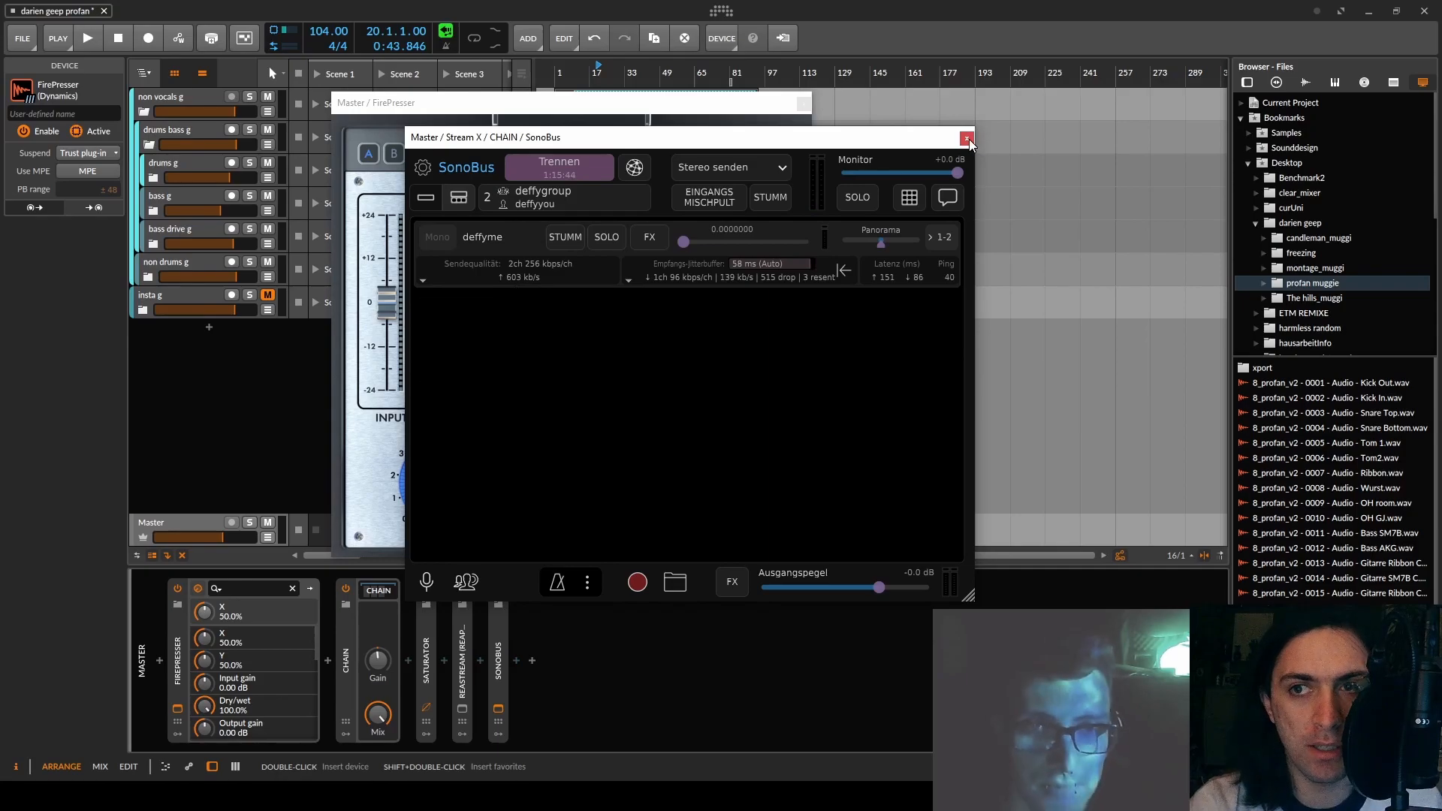
left_click(969, 139)
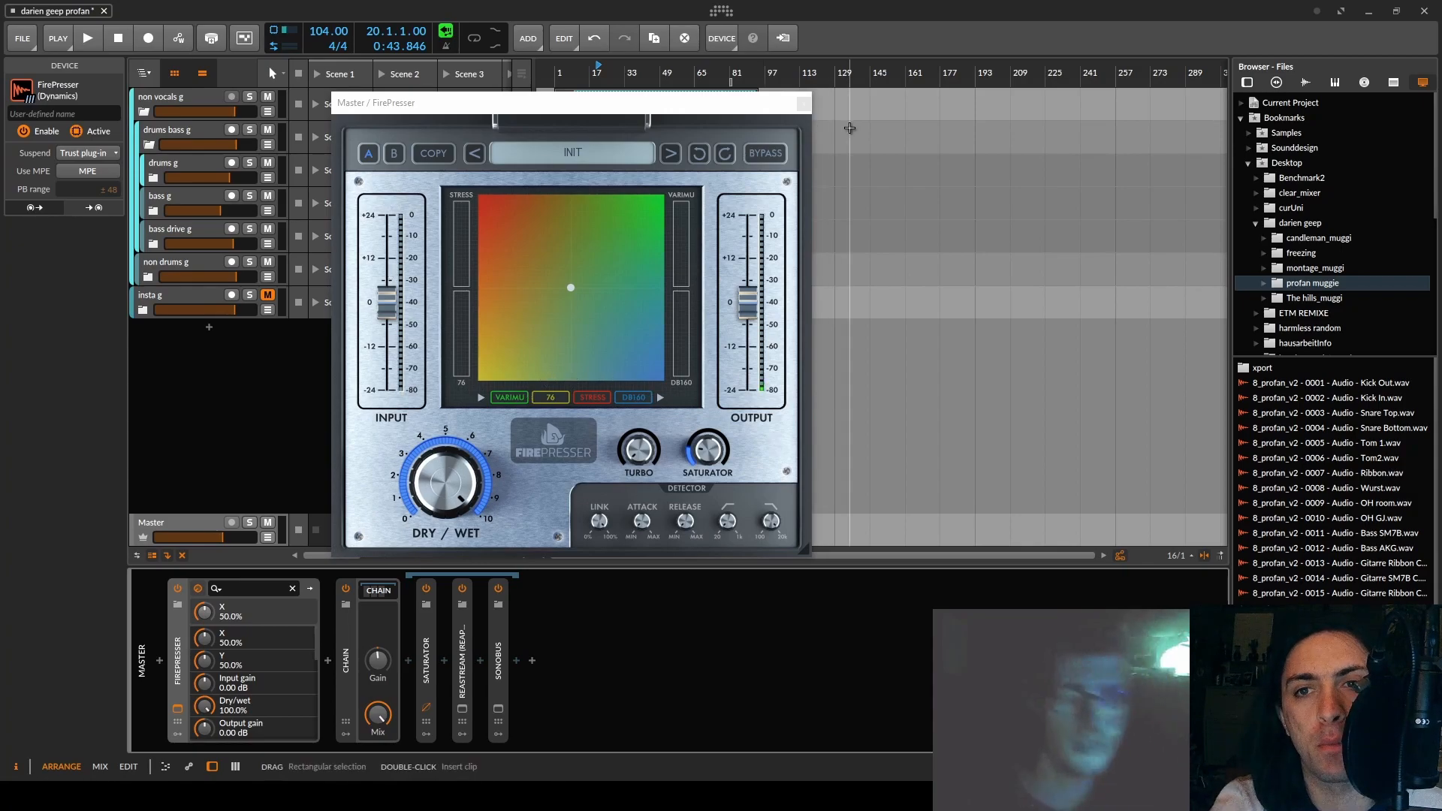
- Return to the Master track's FirePresser window and select its Turbo control
left_click(609, 102)
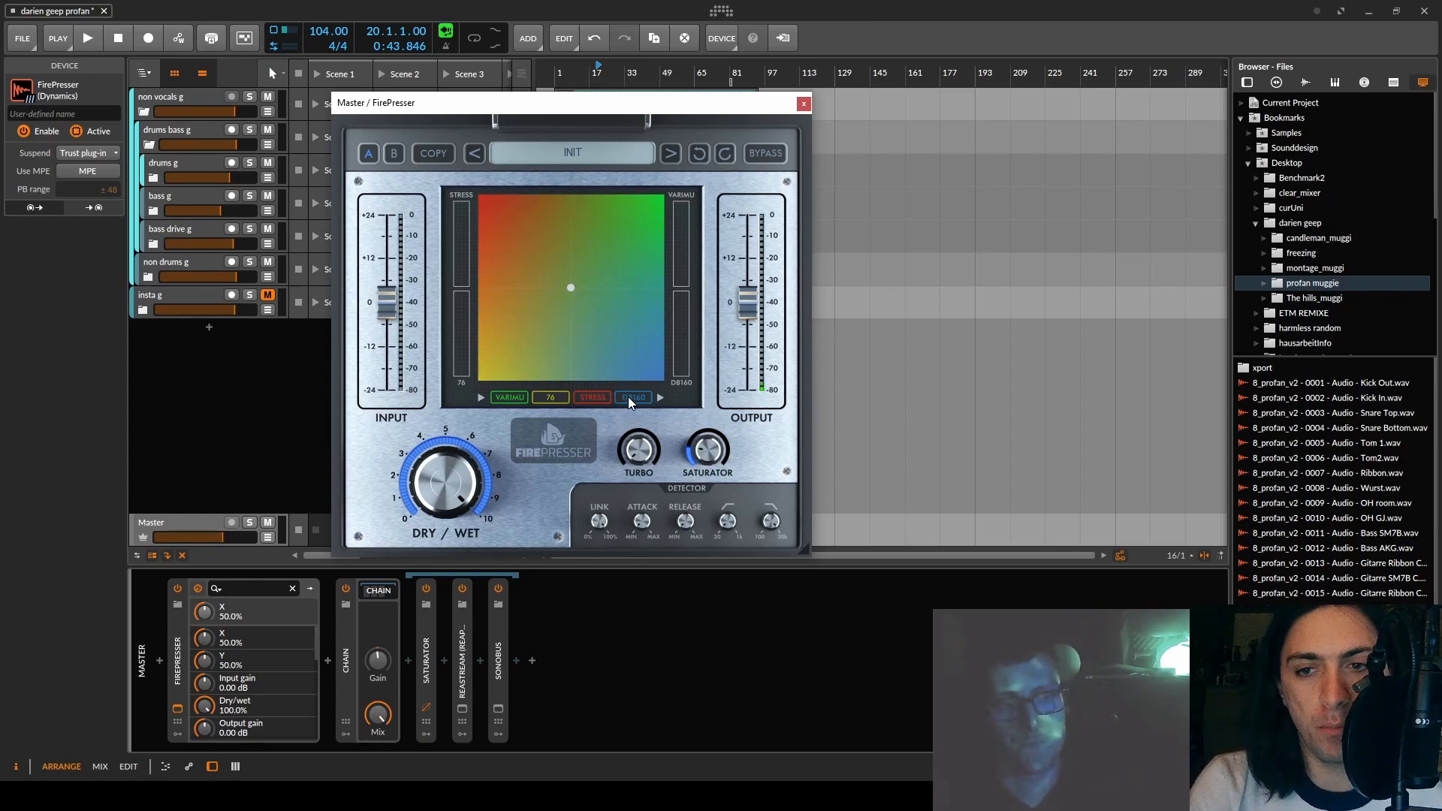
left_click(644, 441)
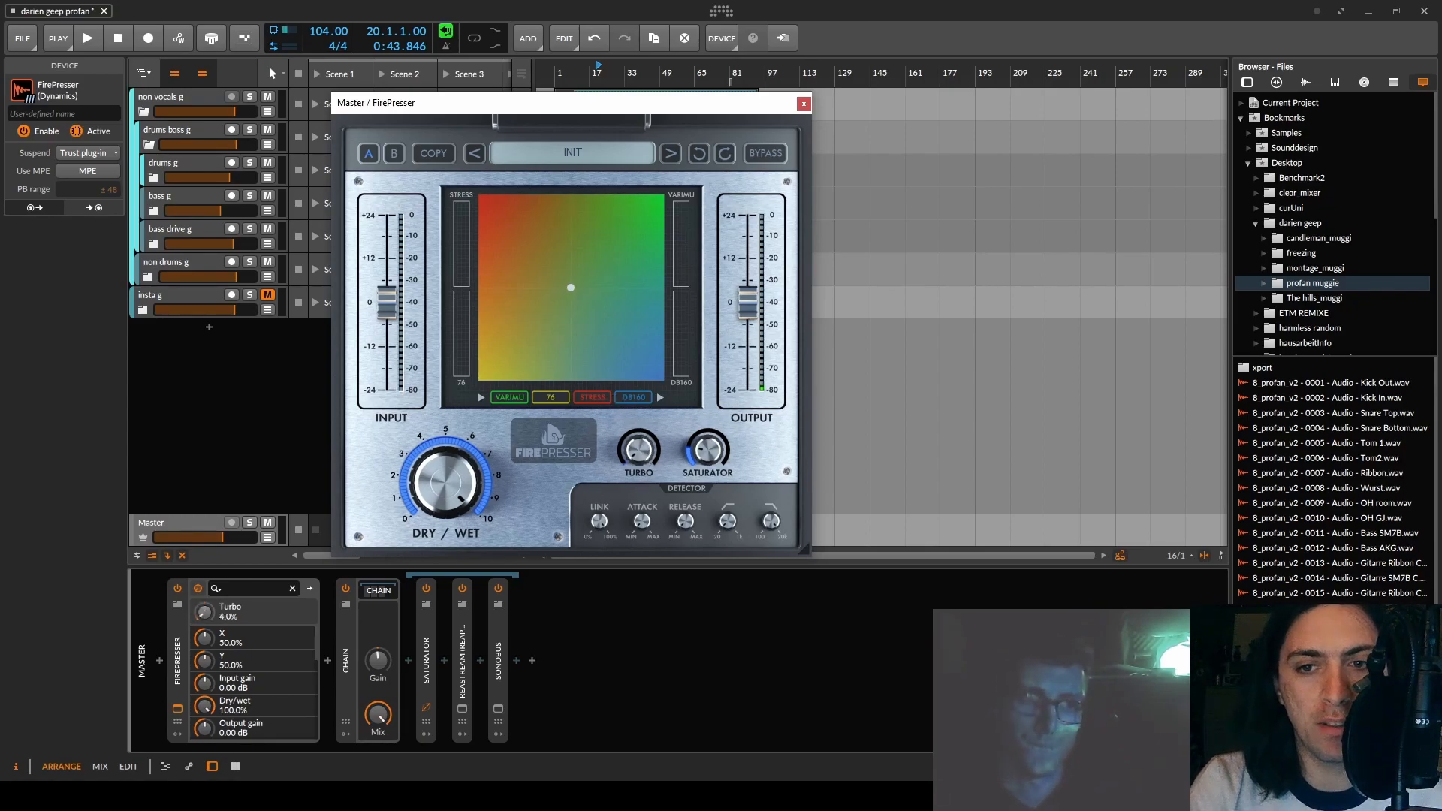